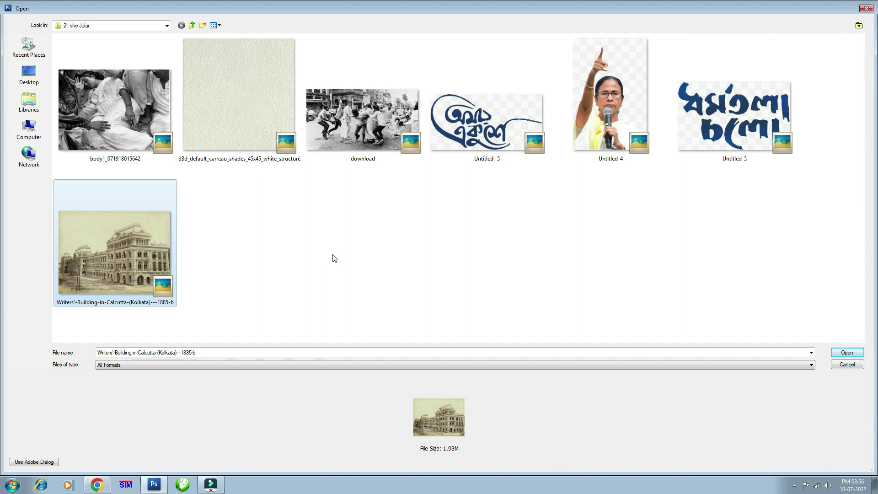
- Preview the Writers' Building photo and the download photo full size
{"action": "right_click", "coordinate": [132, 244]}
{"action": "left_click", "coordinate": [168, 213]}
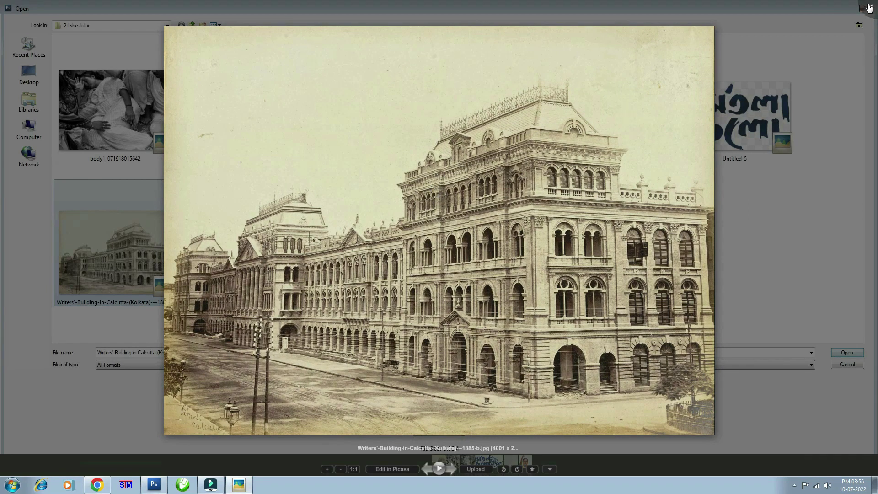
{"action": "left_click", "coordinate": [869, 8]}
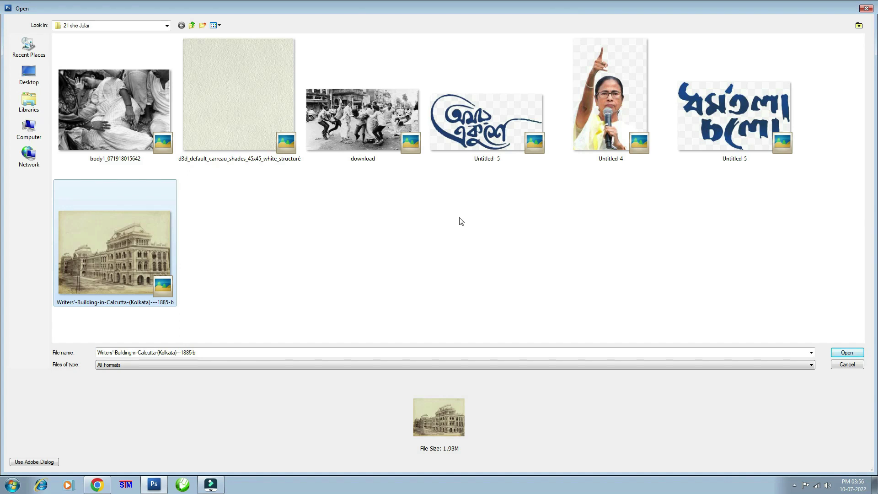
{"action": "right_click", "coordinate": [375, 116]}
{"action": "left_click", "coordinate": [400, 136]}
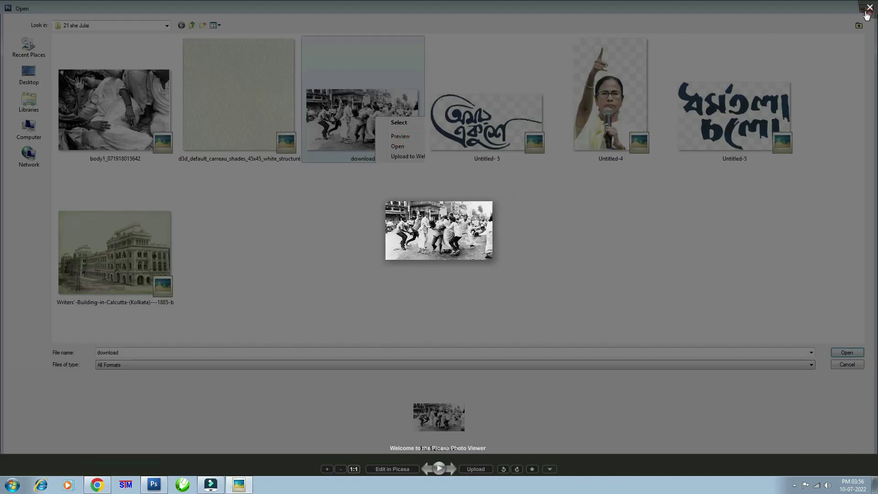
{"action": "left_click", "coordinate": [869, 7]}
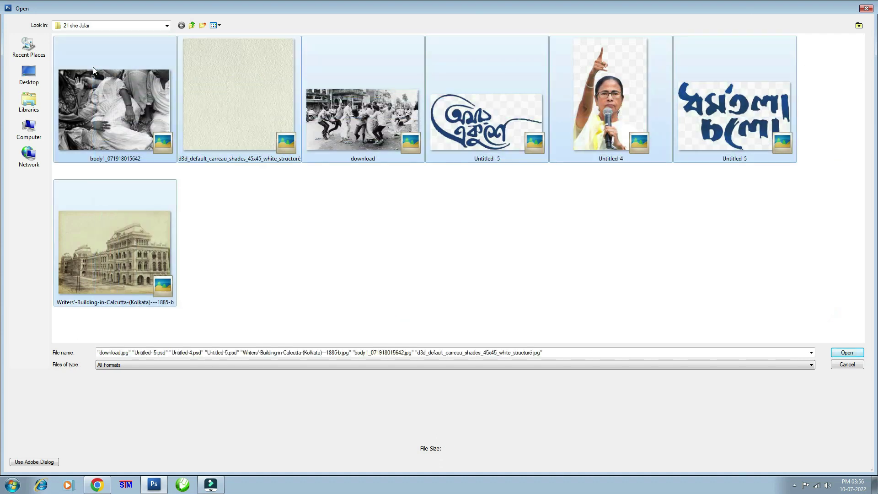
- Select and deselect files in the Open dialog, including Untitled-5, then refresh the listing
{"action": "left_click_drag", "start_coordinate": [834, 314], "coordinate": [57, 41]}
{"action": "left_click", "coordinate": [306, 216]}
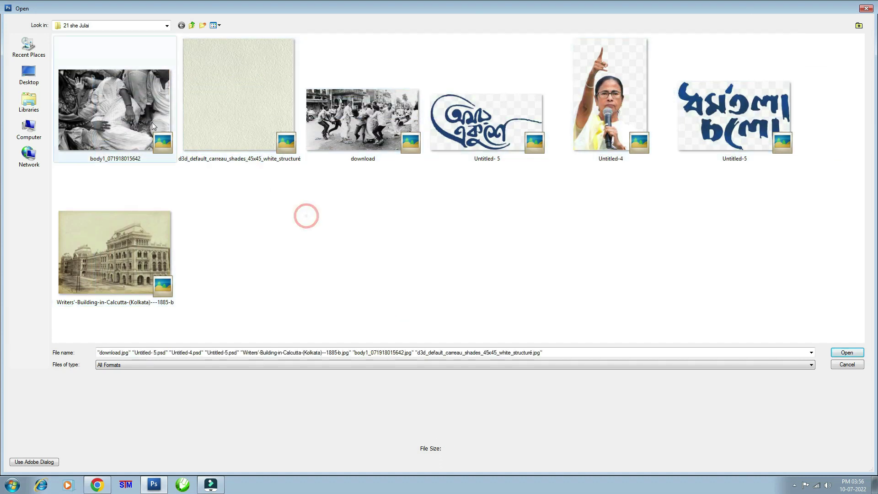
{"action": "left_click_drag", "start_coordinate": [505, 202], "coordinate": [478, 121]}
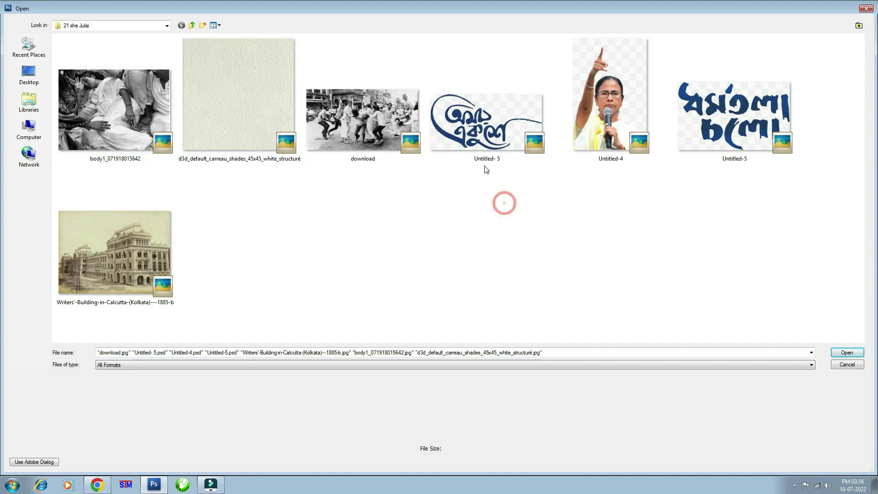
{"action": "left_click", "coordinate": [713, 114]}
{"action": "left_click", "coordinate": [487, 124]}
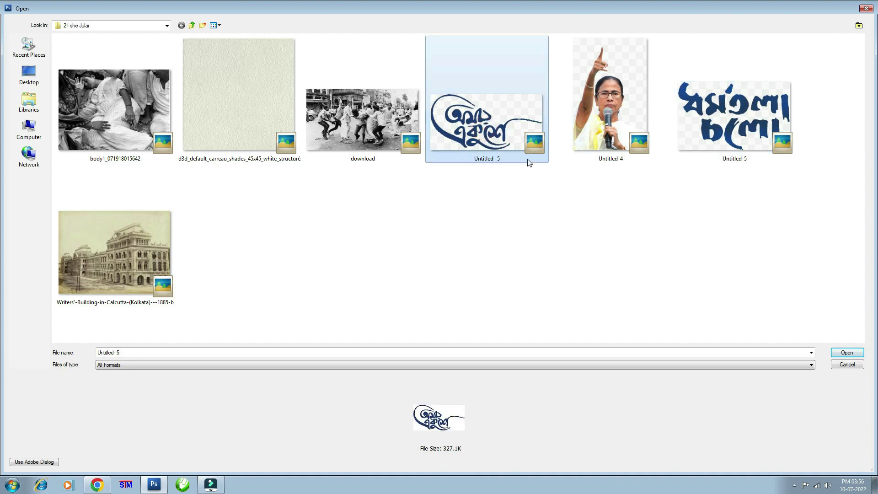
{"action": "left_click", "coordinate": [284, 229]}
{"action": "right_click", "coordinate": [283, 198]}
{"action": "left_click", "coordinate": [307, 231]}
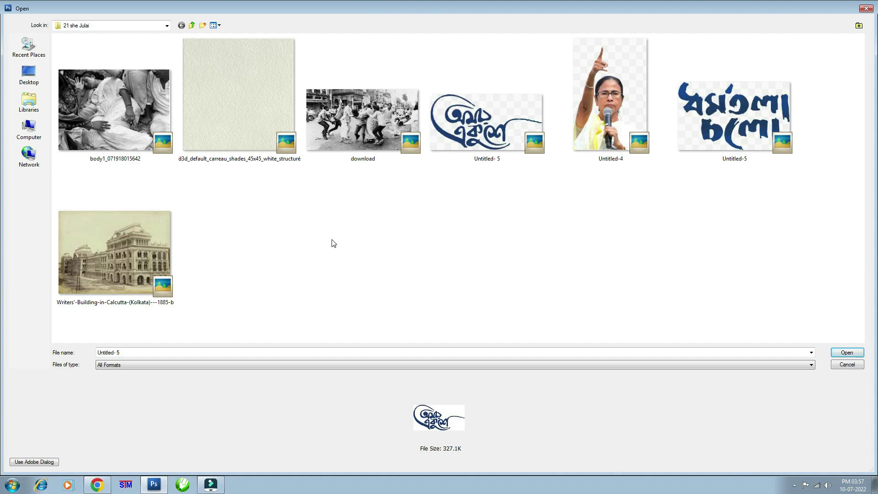
- Check Untitled-4, body1 and download, then open the paper texture image
{"action": "left_click", "coordinate": [606, 92]}
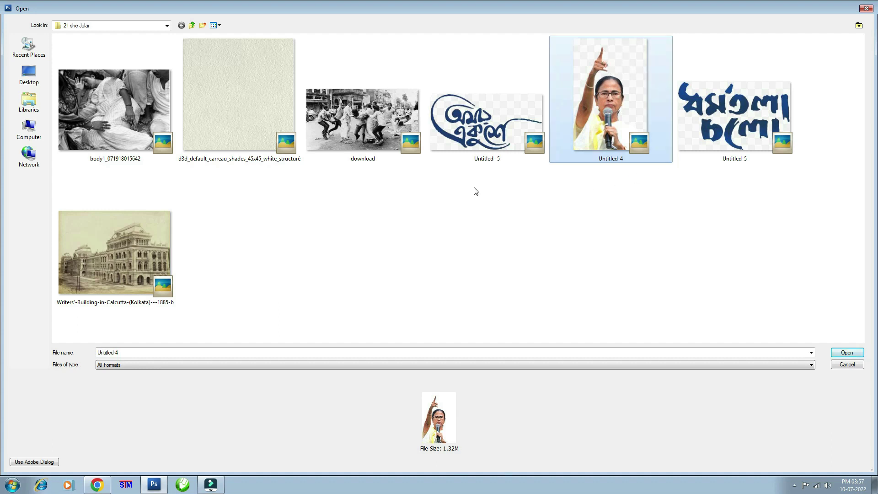
{"action": "left_click", "coordinate": [108, 99]}
{"action": "left_click", "coordinate": [362, 115]}
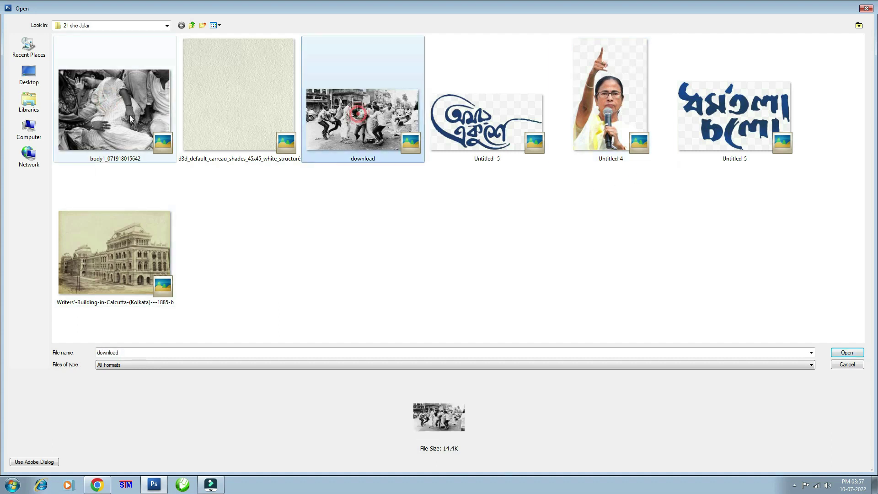
{"action": "left_click", "coordinate": [262, 81]}
{"action": "right_click", "coordinate": [263, 82]}
{"action": "double_click", "coordinate": [228, 77]}
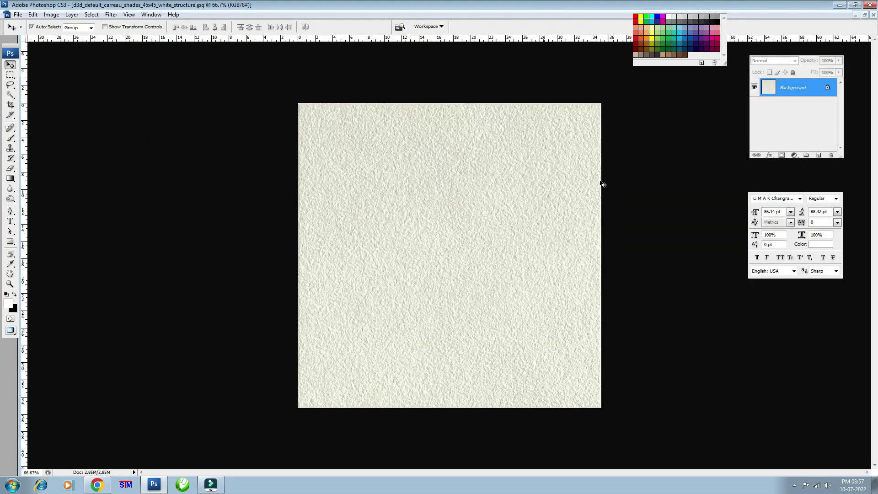
- Browse the photos again as large thumbnails, cancel, and close the texture document
{"action": "key", "text": "ctrl+o"}
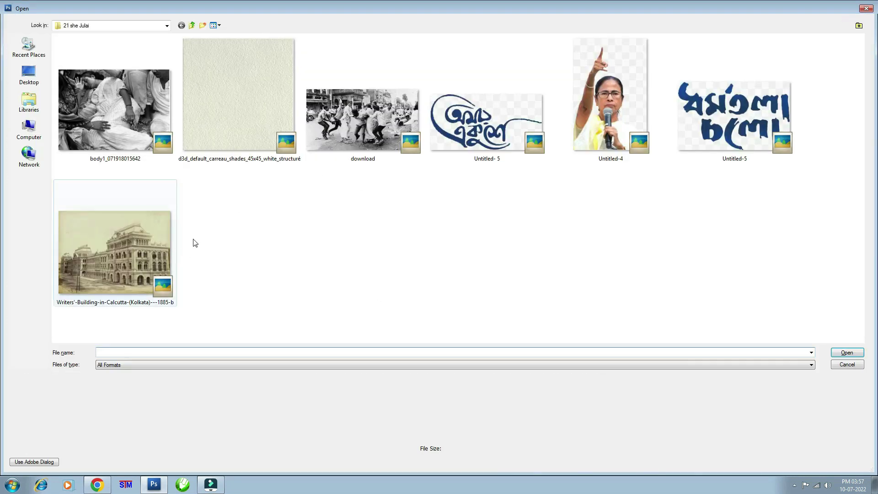
{"action": "left_click", "coordinate": [133, 250]}
{"action": "left_click", "coordinate": [361, 117]}
{"action": "left_click", "coordinate": [119, 249]}
{"action": "left_click", "coordinate": [361, 117]}
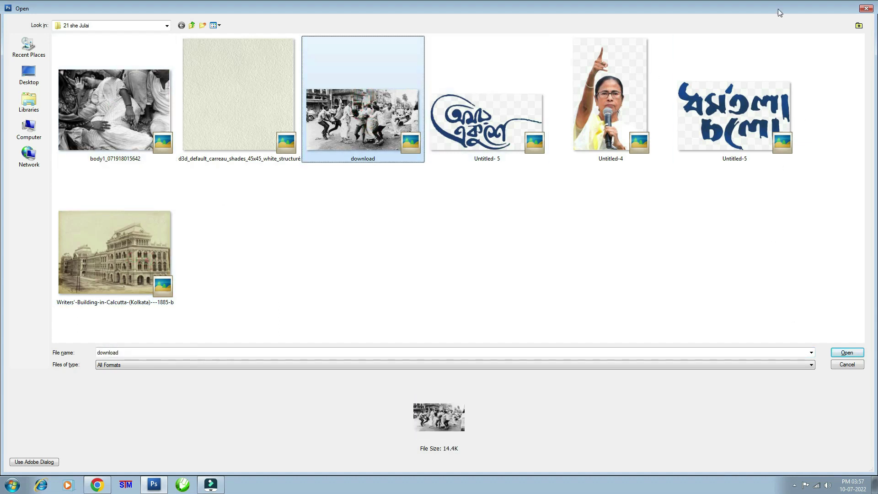
{"action": "double_click", "coordinate": [778, 9]}
{"action": "left_click", "coordinate": [215, 25]}
{"action": "left_click", "coordinate": [231, 45]}
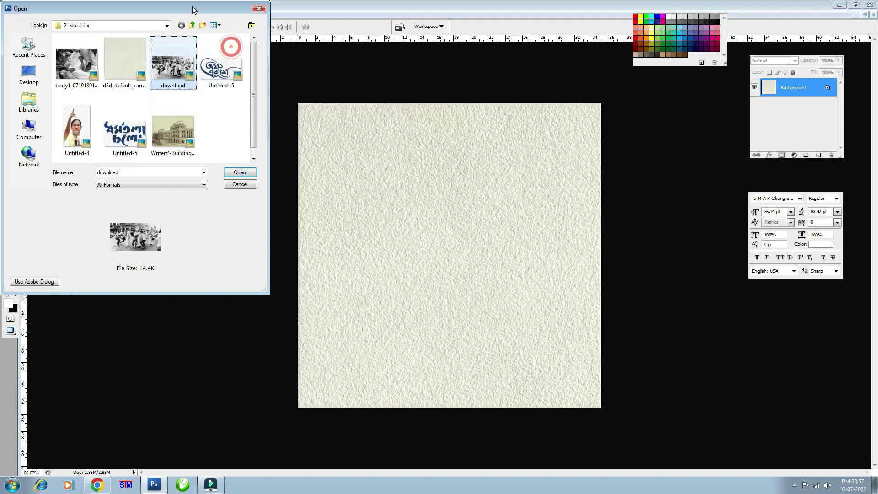
{"action": "left_click_drag", "start_coordinate": [137, 8], "coordinate": [186, 25]}
{"action": "left_click", "coordinate": [302, 199]}
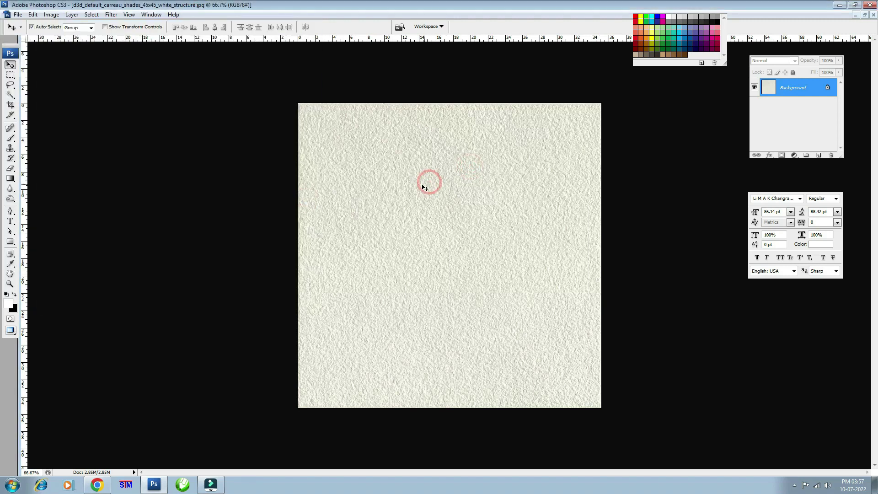
{"action": "key", "text": "ctrl+w"}
- Create a 13 × 17 inch, 300 ppi CMYK document and start converting its Background layer
{"action": "key", "text": "ctrl+n"}
{"action": "left_click", "coordinate": [583, 173]}
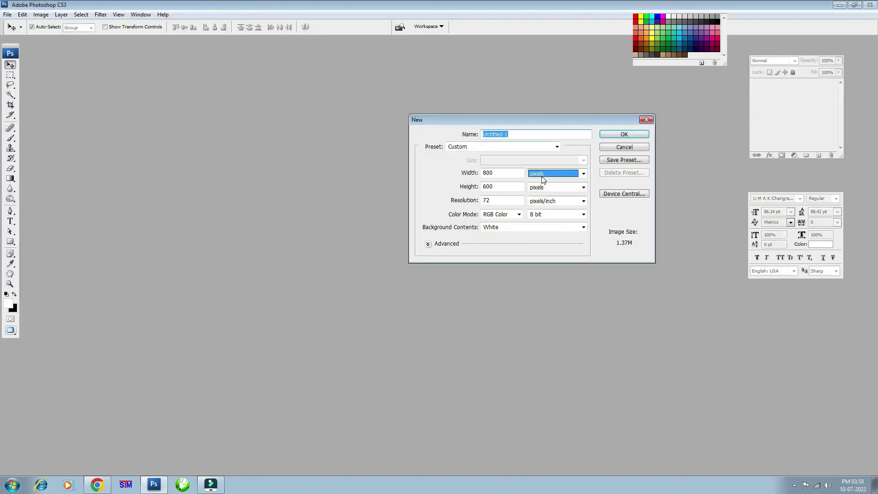
{"action": "left_click", "coordinate": [545, 195]}
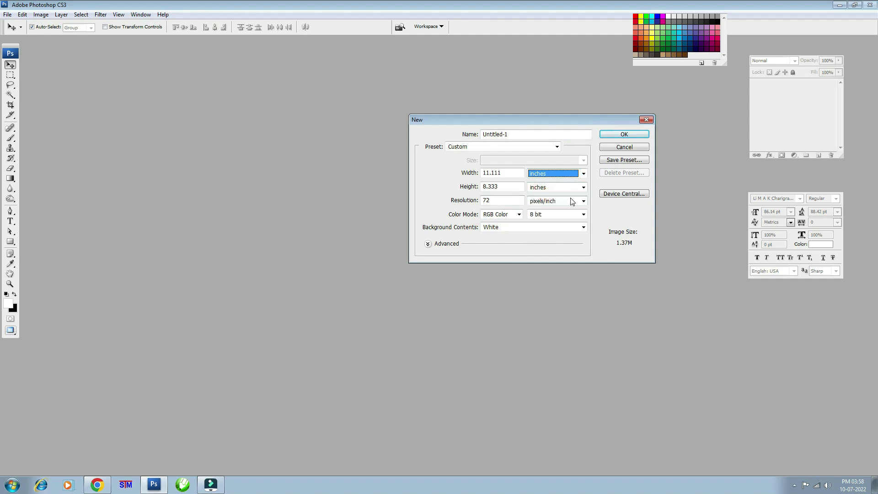
{"action": "mouse_move", "coordinate": [557, 200]}
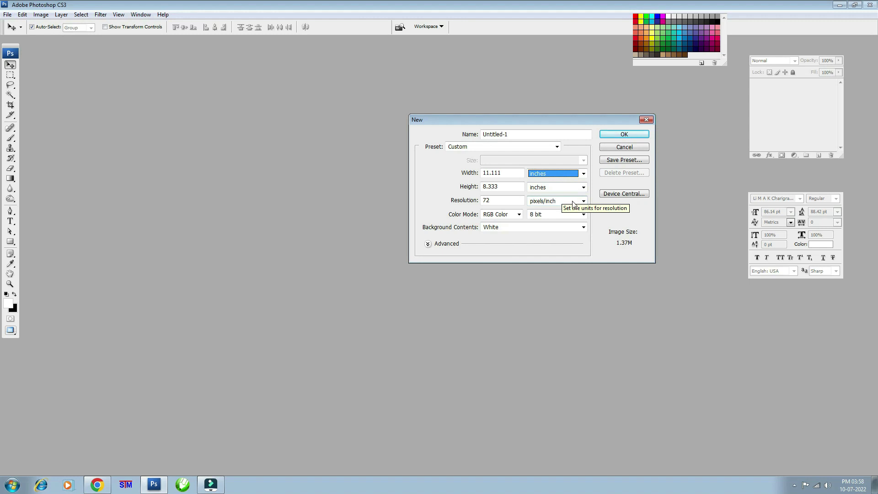
{"action": "left_click_drag", "start_coordinate": [518, 121], "coordinate": [416, 119]}
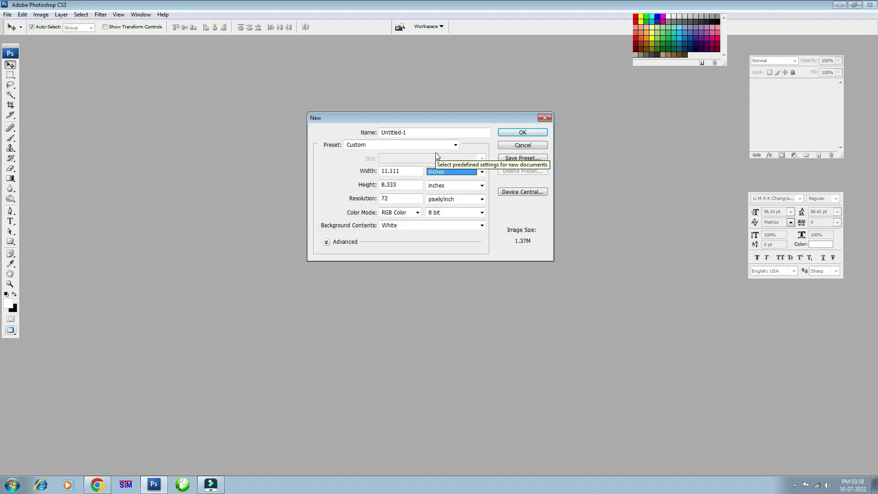
{"action": "double_click", "coordinate": [410, 170]}
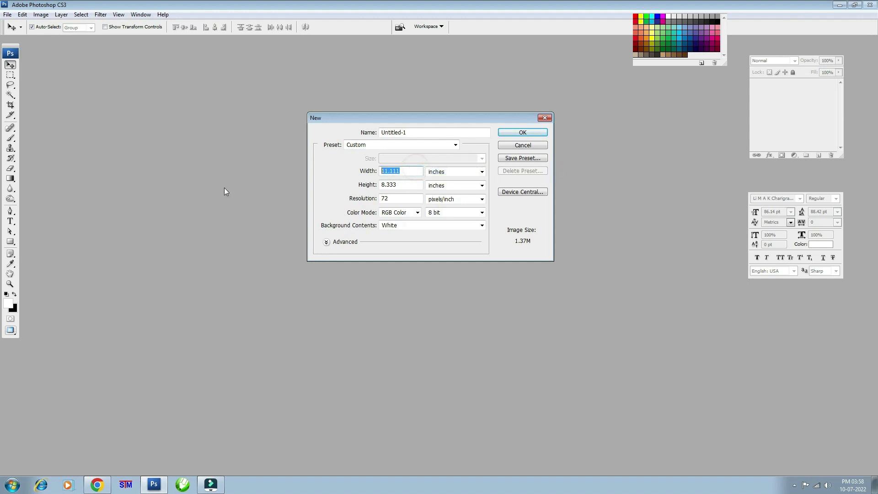
{"action": "type", "text": "13"}
{"action": "double_click", "coordinate": [394, 186]}
{"action": "type", "text": "17"}
{"action": "double_click", "coordinate": [402, 198]}
{"action": "type", "text": "3"}
{"action": "left_click", "coordinate": [414, 212]}
{"action": "left_click", "coordinate": [400, 245]}
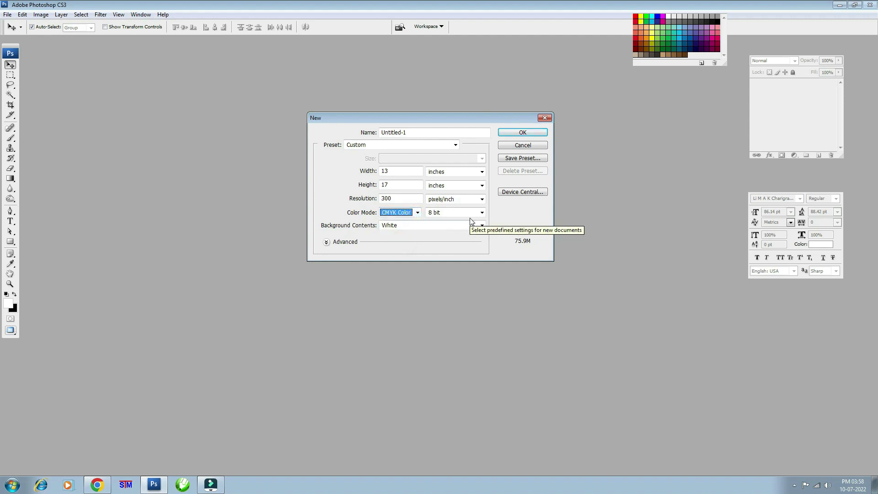
{"action": "left_click", "coordinate": [523, 133]}
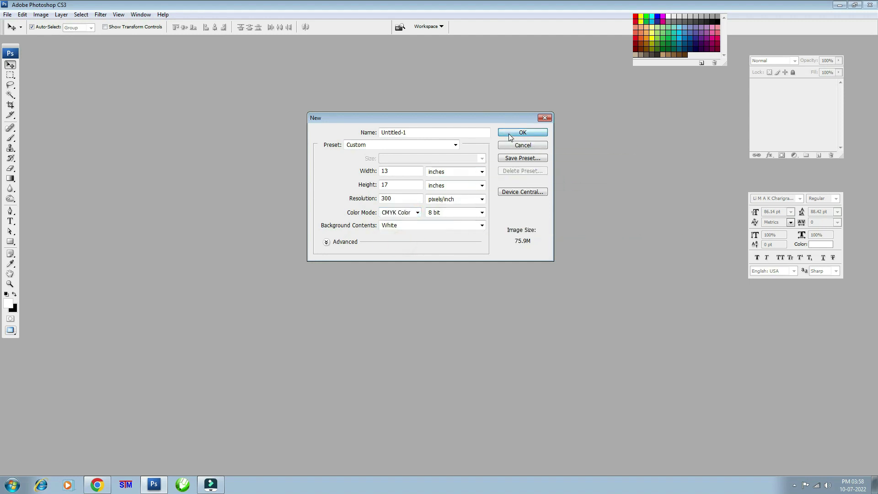
{"action": "double_click", "coordinate": [791, 89]}
- Confirm Layer 0 and place a vertical guide at the canvas centre
{"action": "key", "text": "Return"}
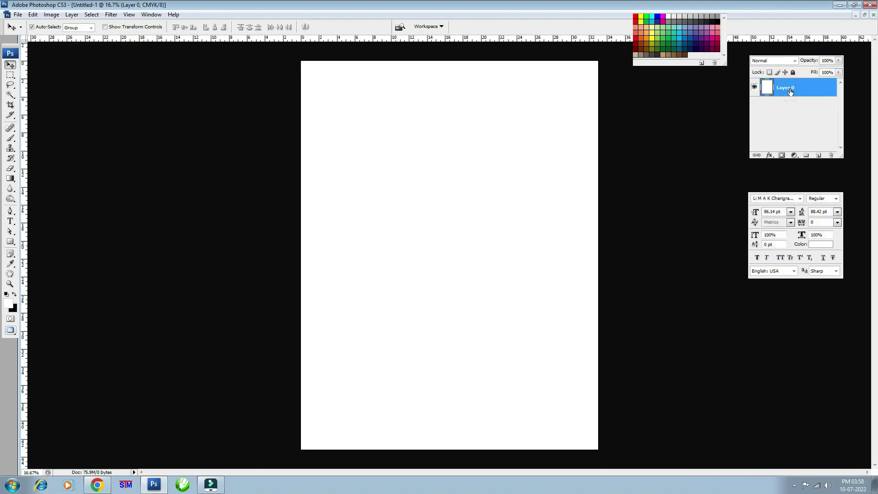
{"action": "key", "text": "ctrl+t"}
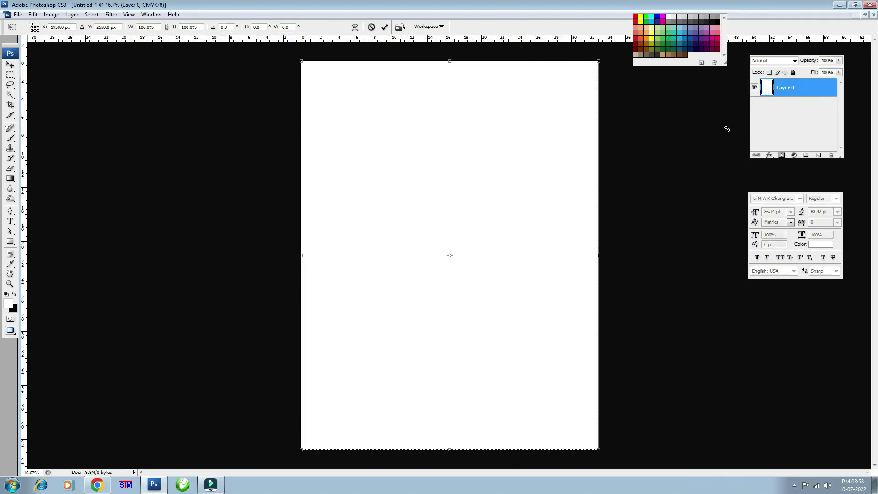
{"action": "mouse_move", "coordinate": [24, 174]}
{"action": "left_mouse_down"}
{"action": "mouse_move", "coordinate": [447, 176]}
{"action": "mouse_move", "coordinate": [451, 38]}
{"action": "left_mouse_up"}
{"action": "key", "text": "ctrl+z"}
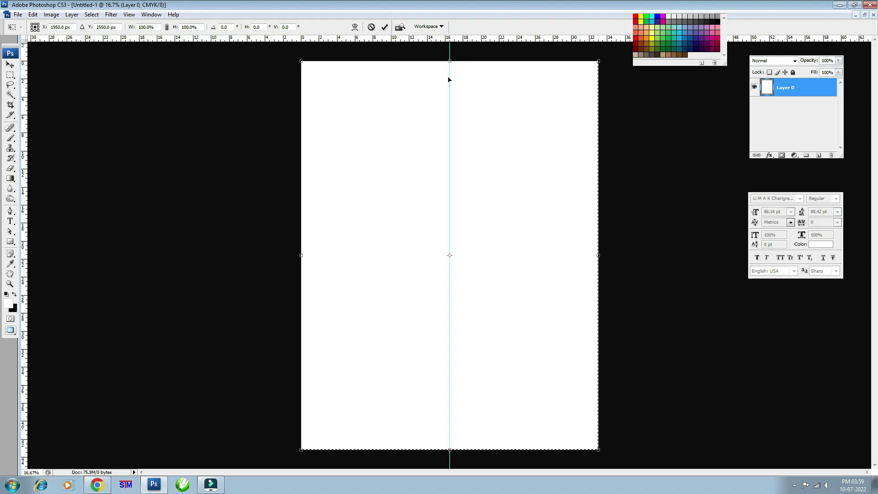
{"action": "double_click", "coordinate": [402, 186]}
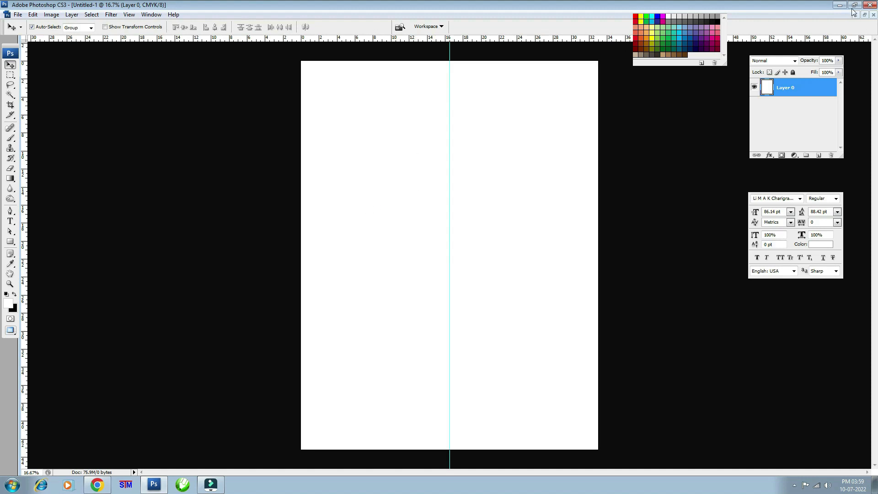
- Float the document window and open all the source images at once
{"action": "left_click", "coordinate": [865, 14]}
{"action": "key", "text": "ctrl+minus"}
{"action": "key", "text": "ctrl+o"}
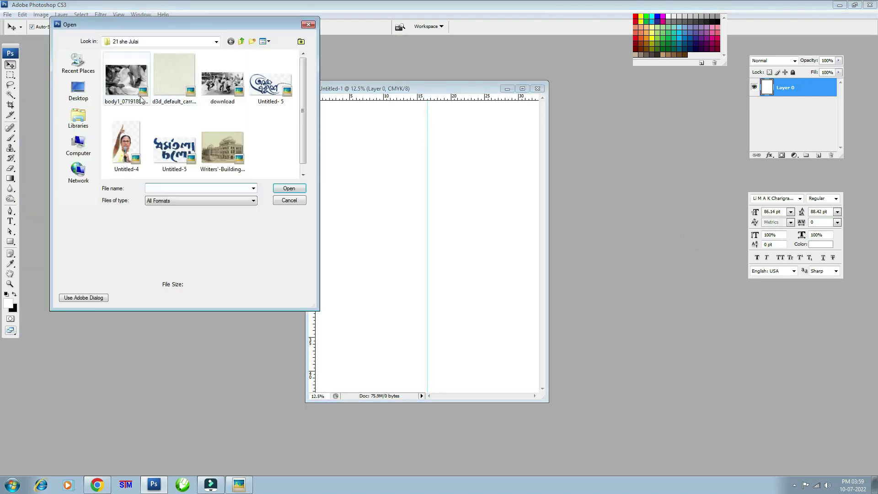
{"action": "left_click", "coordinate": [141, 100]}
{"action": "key", "text": "shift+Right"}
{"action": "key", "text": "shift+Right"}
{"action": "key", "text": "shift+Right"}
{"action": "left_click", "coordinate": [238, 151], "text": "shift"}
{"action": "key", "text": "Return"}
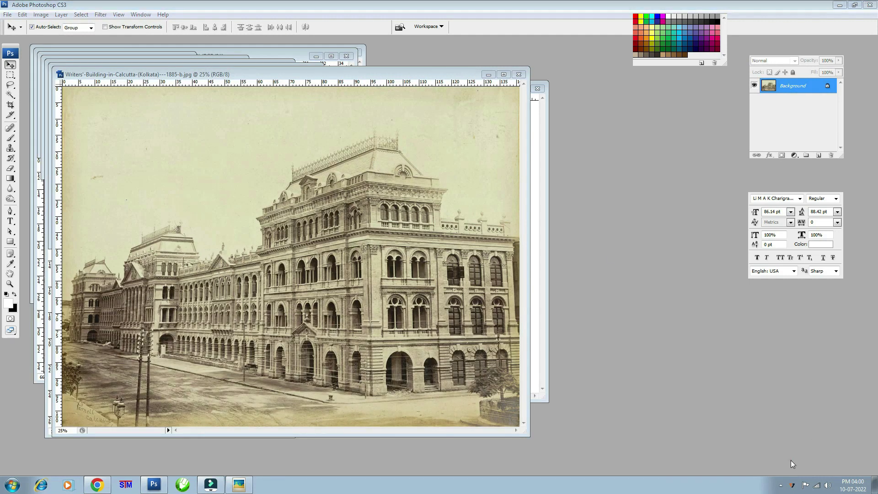
- Zoom out and arrange the image windows, then drag the paper texture into Untitled-1 as Layer 1
{"action": "key", "text": "ctrl+minus"}
{"action": "key", "text": "ctrl+minus"}
{"action": "key", "text": "ctrl+minus"}
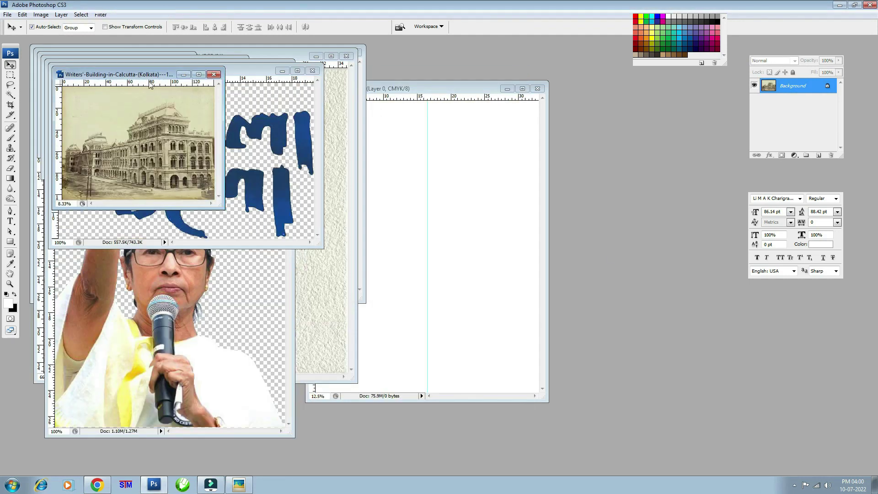
{"action": "left_click_drag", "start_coordinate": [138, 75], "coordinate": [651, 255]}
{"action": "left_click", "coordinate": [189, 180]}
{"action": "key", "text": "ctrl+minus"}
{"action": "key", "text": "ctrl+minus"}
{"action": "key", "text": "ctrl+minus"}
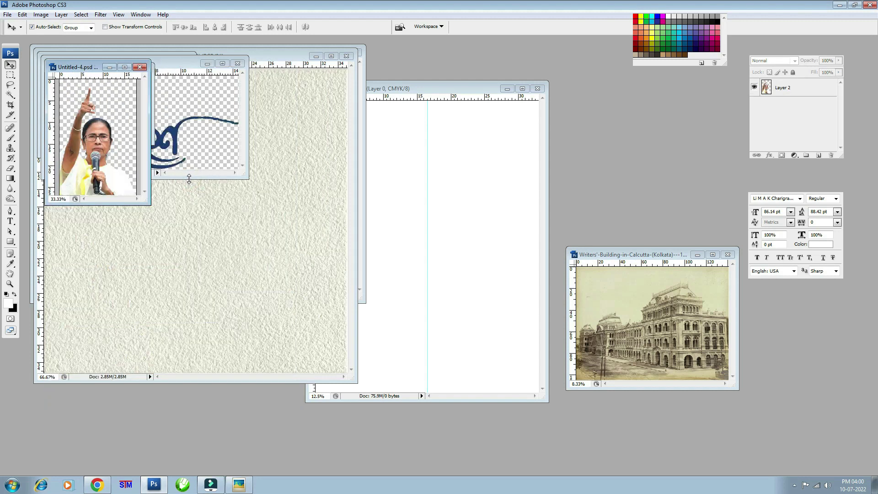
{"action": "left_click", "coordinate": [245, 218]}
{"action": "key", "text": "ctrl+minus"}
{"action": "left_click", "coordinate": [281, 207]}
{"action": "key", "text": "ctrl+minus"}
{"action": "key", "text": "ctrl+minus"}
{"action": "key", "text": "ctrl+minus"}
{"action": "mouse_move", "coordinate": [80, 53]}
{"action": "left_mouse_down"}
{"action": "mouse_move", "coordinate": [85, 272]}
{"action": "mouse_move", "coordinate": [226, 165]}
{"action": "left_mouse_up"}
{"action": "left_click_drag", "start_coordinate": [235, 221], "coordinate": [471, 239]}
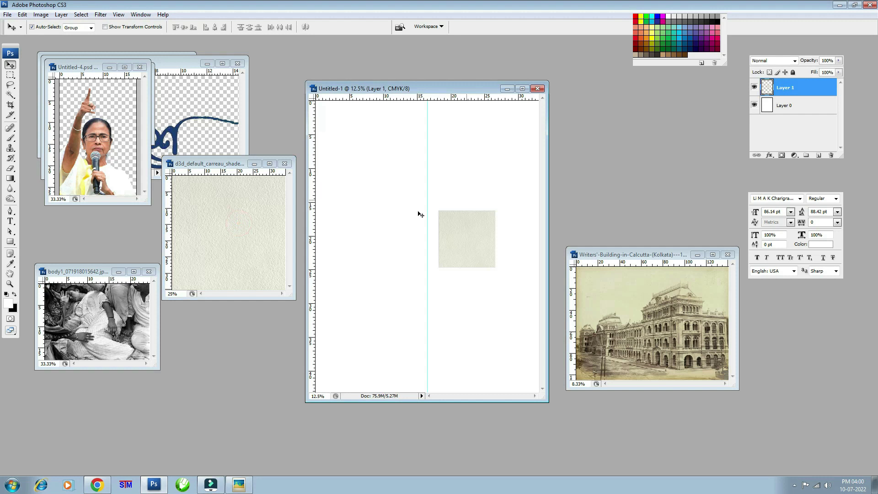
- In full screen, rotate the texture 90° and scale it about 513% to cover the page
{"action": "left_click_drag", "start_coordinate": [240, 166], "coordinate": [260, 322]}
{"action": "left_click", "coordinate": [486, 252]}
{"action": "key", "text": "f"}
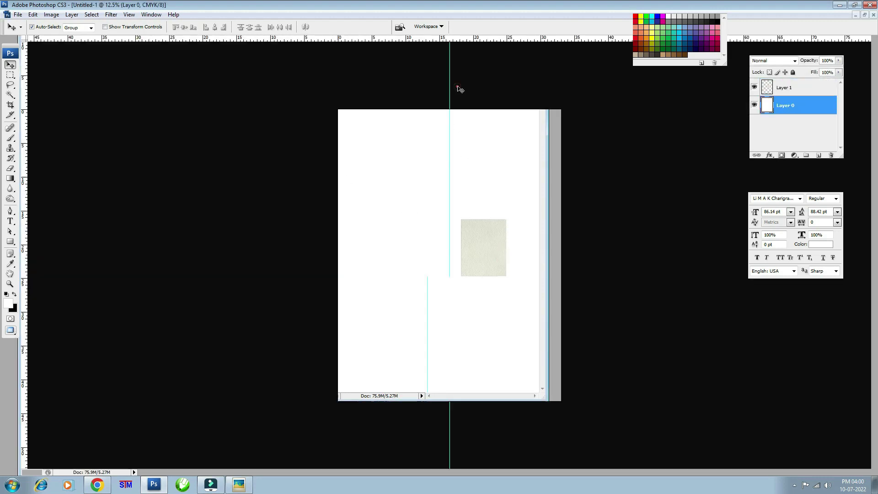
{"action": "left_click", "coordinate": [484, 254]}
{"action": "key", "text": "ctrl+t"}
{"action": "mouse_move", "coordinate": [463, 215]}
{"action": "left_mouse_down"}
{"action": "mouse_move", "coordinate": [523, 222]}
{"action": "mouse_move", "coordinate": [623, 117]}
{"action": "left_mouse_up"}
{"action": "left_click_drag", "start_coordinate": [516, 218], "coordinate": [532, 181]}
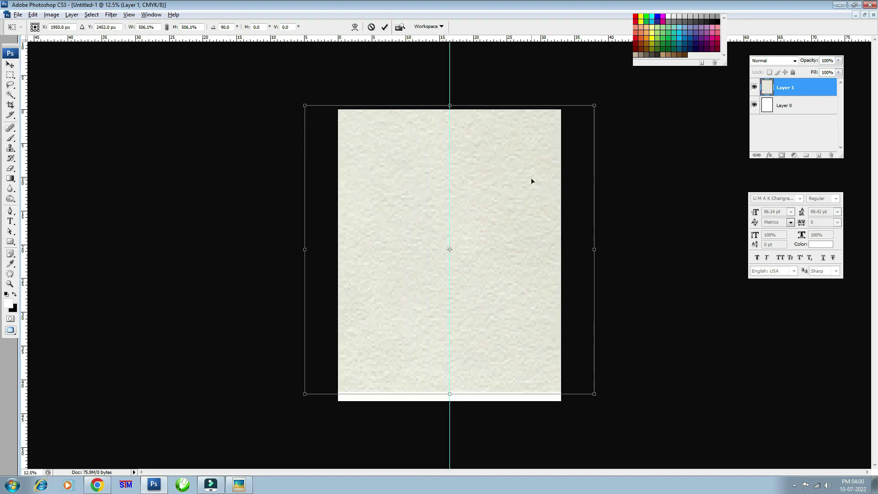
{"action": "left_click_drag", "start_coordinate": [595, 394], "coordinate": [615, 402]}
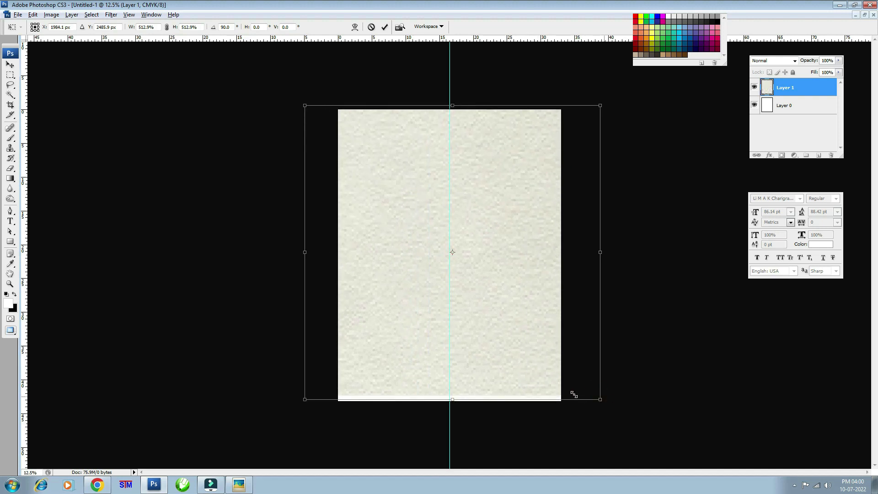
{"action": "left_click_drag", "start_coordinate": [520, 227], "coordinate": [514, 221]}
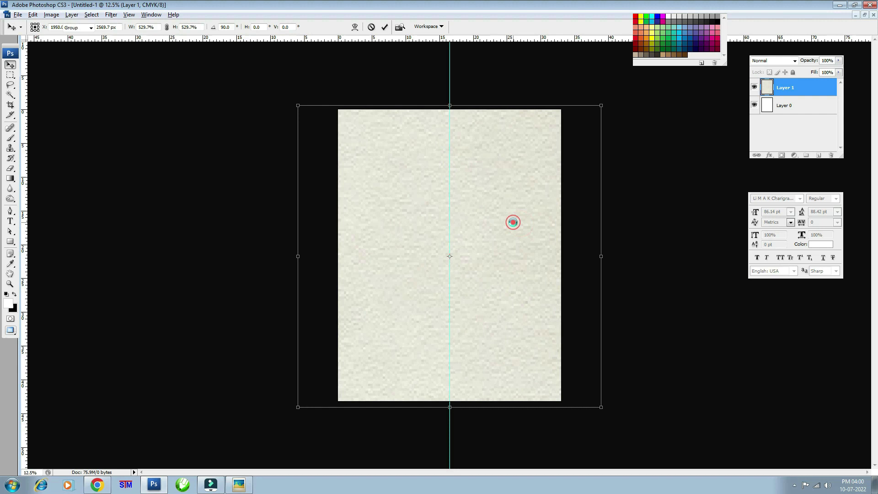
{"action": "double_click", "coordinate": [514, 221]}
- Zoom and pan to inspect the texture, then zoom back out to the whole page
{"action": "key", "text": "ctrl+plus"}
{"action": "key", "text": "ctrl+plus"}
{"action": "key", "text": "ctrl+plus"}
{"action": "key", "text": "ctrl+minus"}
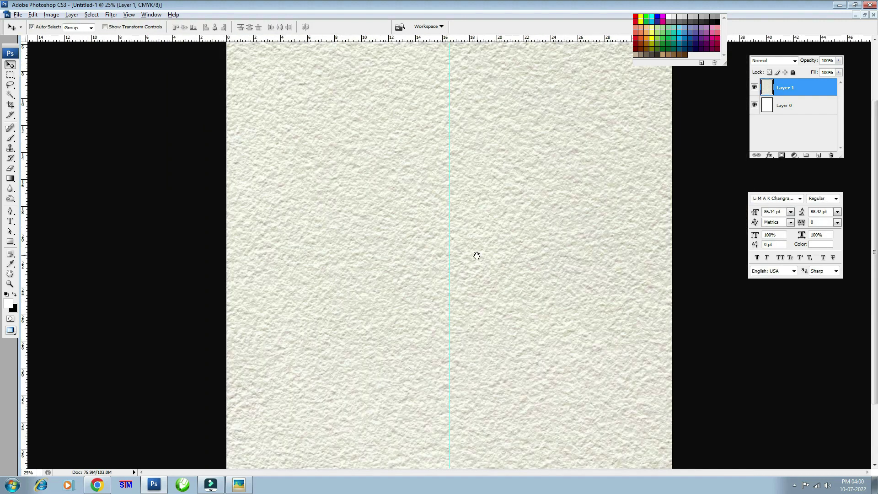
{"action": "left_click_drag", "start_coordinate": [477, 254], "coordinate": [489, 313]}
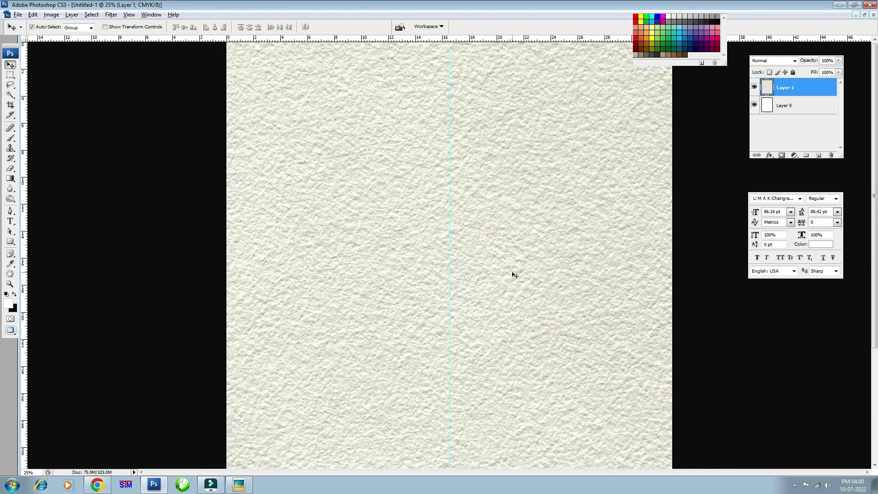
{"action": "key", "text": "ctrl+minus"}
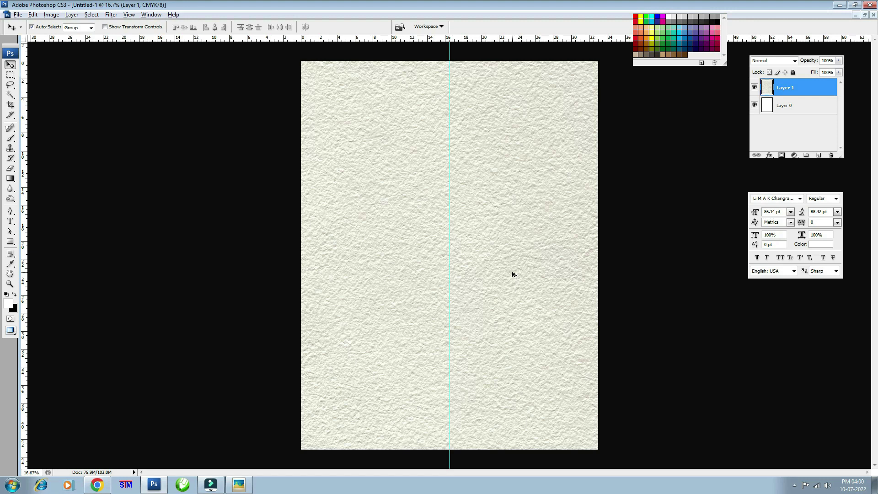
{"action": "key", "text": "alt+t"}
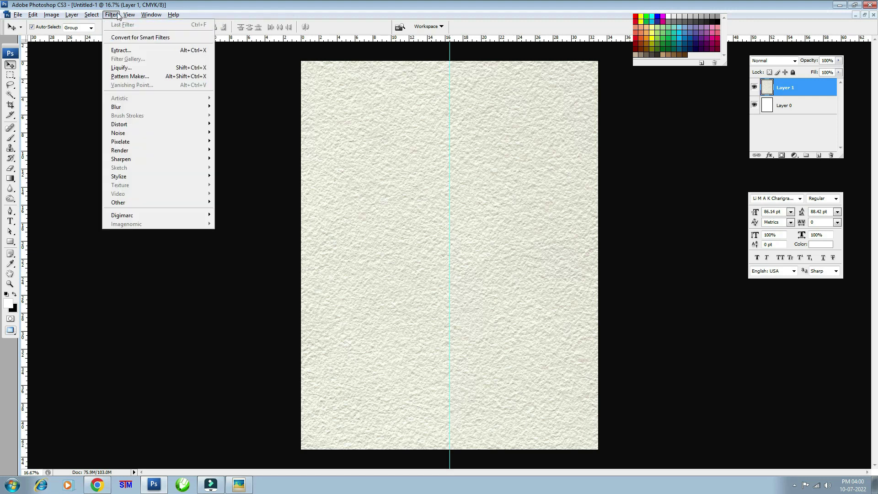
{"action": "mouse_move", "coordinate": [158, 106]}
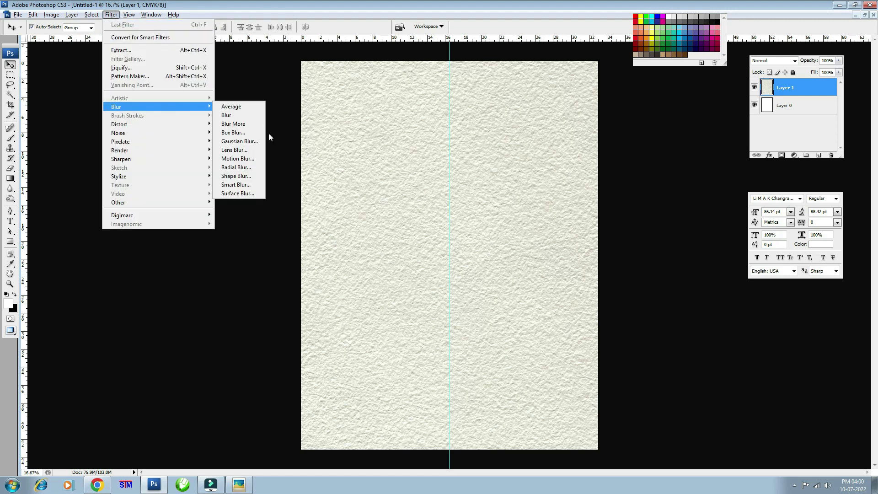
- Apply a Motion Blur of distance 999 to the texture and duplicate the layer
{"action": "left_click", "coordinate": [252, 161]}
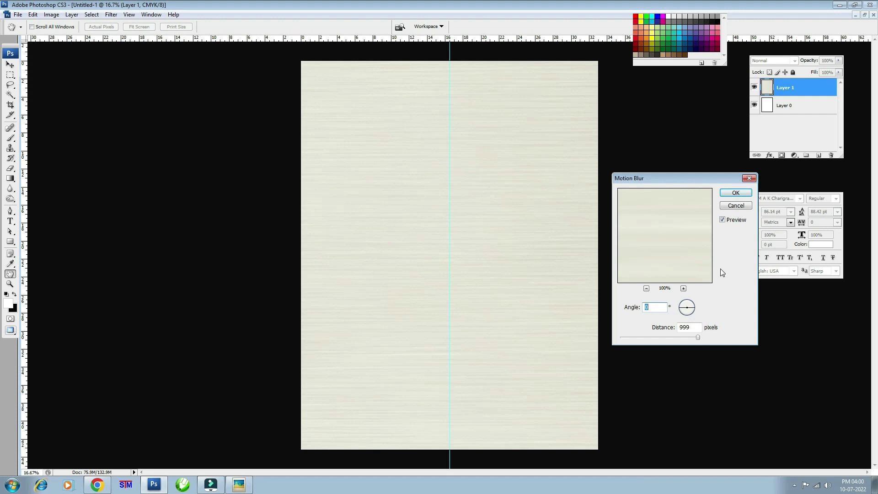
{"action": "left_click", "coordinate": [733, 193]}
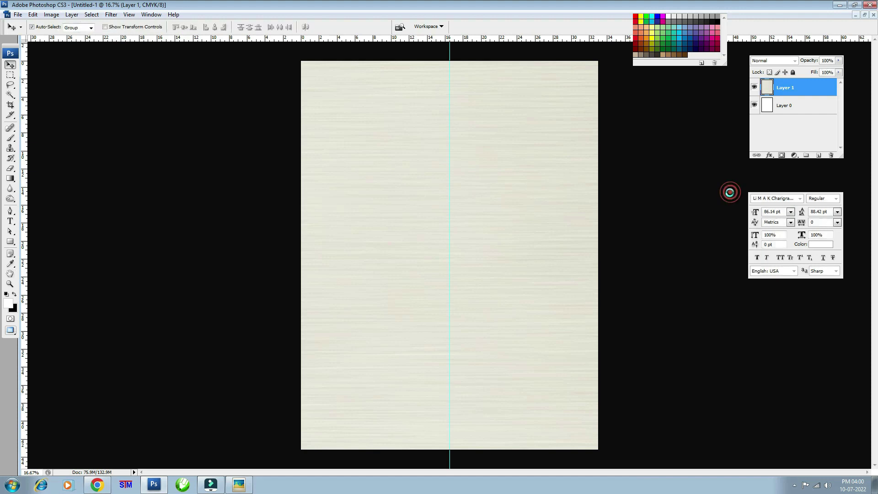
{"action": "key", "text": "ctrl+j"}
{"action": "key", "text": "ctrl+minus"}
- Rotate the copy 90° so its streaks run vertically and set it to Darken
{"action": "key", "text": "ctrl+t"}
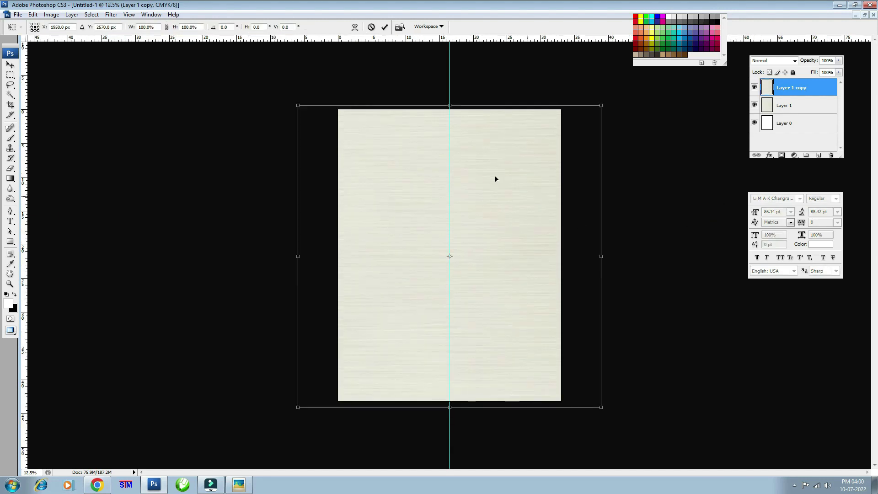
{"action": "left_click_drag", "start_coordinate": [240, 91], "coordinate": [531, 123]}
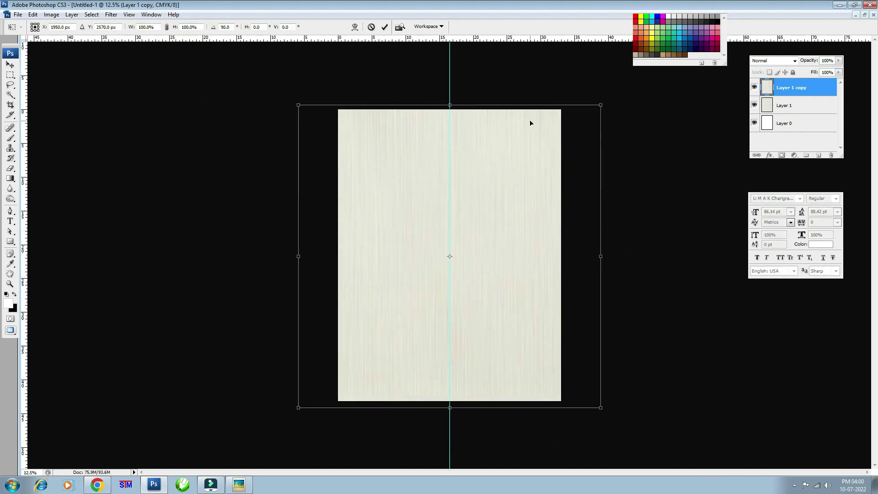
{"action": "double_click", "coordinate": [509, 188]}
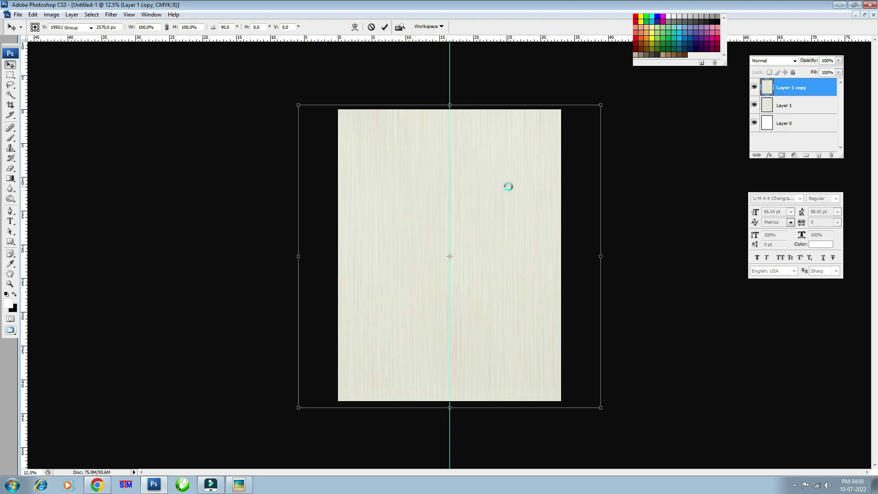
{"action": "key", "text": "ctrl+plus"}
{"action": "key", "text": "ctrl+plus"}
{"action": "left_click", "coordinate": [772, 61]}
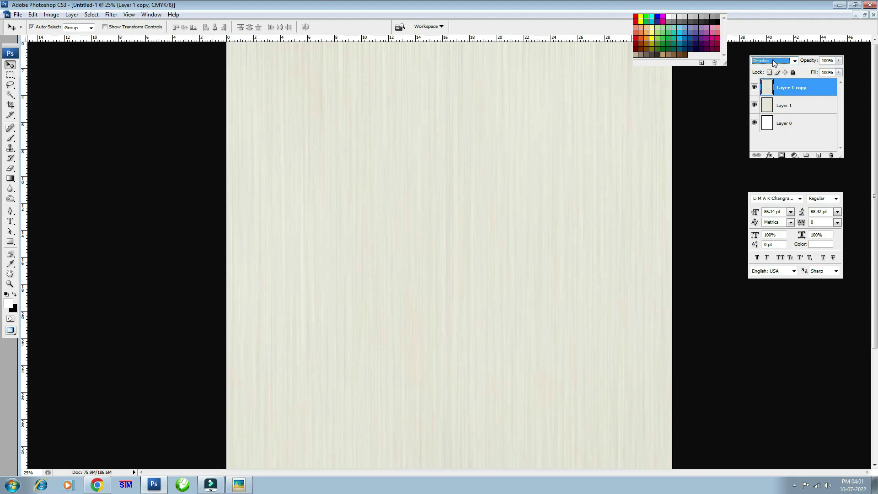
{"action": "key", "text": "Down"}
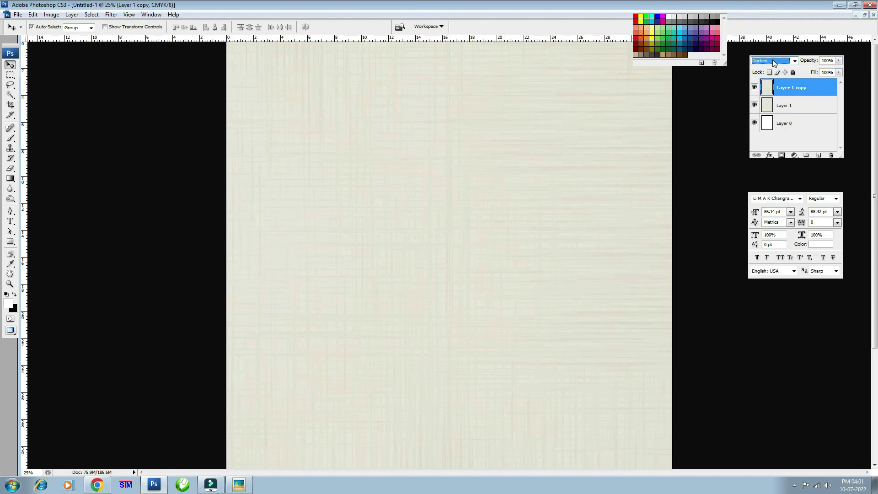
- Set the copy's blend mode to Darker Color and inspect the cross-hatch detail
{"action": "key", "text": "Down"}
{"action": "key", "text": "Down"}
{"action": "key", "text": "Down"}
{"action": "key", "text": "Down"}
{"action": "key", "text": "ctrl+plus"}
{"action": "key", "text": "ctrl+plus"}
{"action": "key", "text": "ctrl+plus"}
{"action": "mouse_move", "coordinate": [402, 183]}
{"action": "left_mouse_down"}
{"action": "mouse_move", "coordinate": [608, 308]}
{"action": "mouse_move", "coordinate": [562, 376]}
{"action": "mouse_move", "coordinate": [474, 378]}
{"action": "mouse_move", "coordinate": [410, 292]}
{"action": "left_mouse_up"}
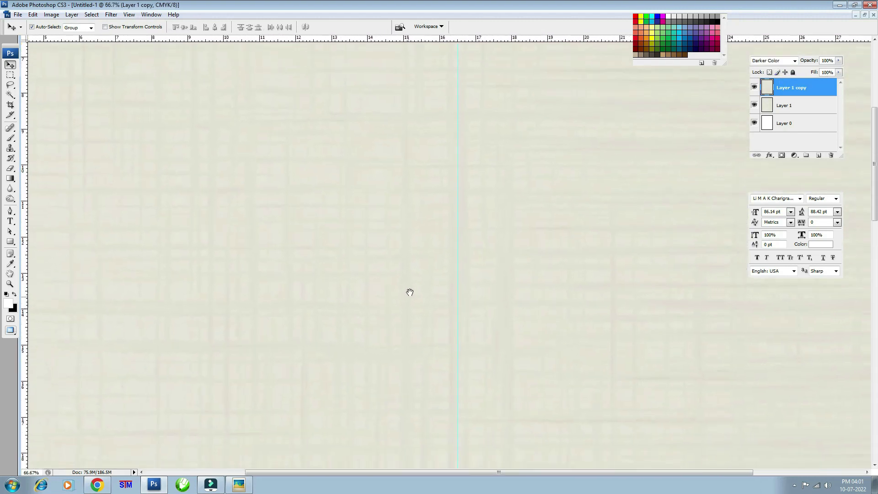
{"action": "key", "text": "ctrl+minus"}
{"action": "key", "text": "ctrl+minus"}
{"action": "key", "text": "ctrl+minus"}
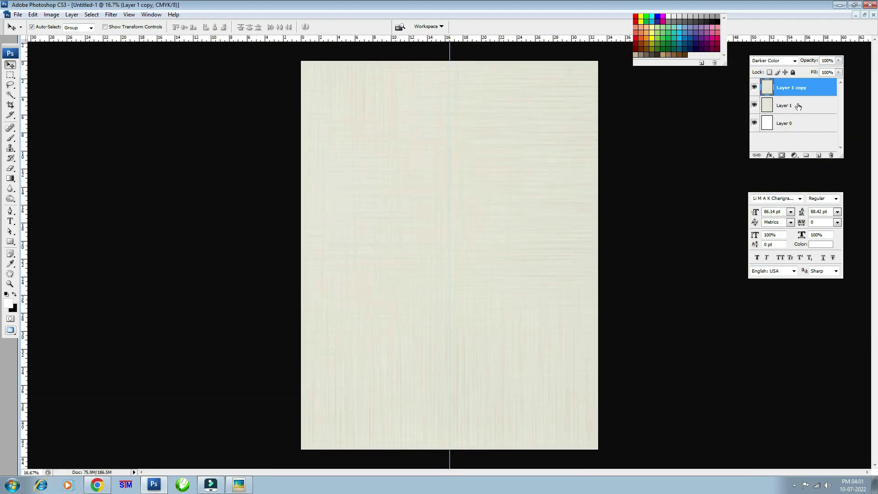
- Group both texture layers into Group 1 and re-maximize the banner document
{"action": "left_click", "coordinate": [796, 106], "text": "shift"}
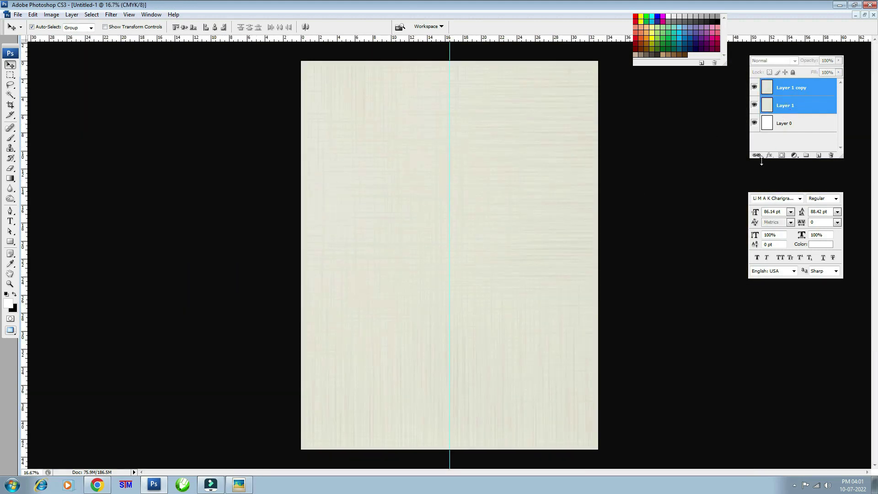
{"action": "left_click", "coordinate": [754, 84]}
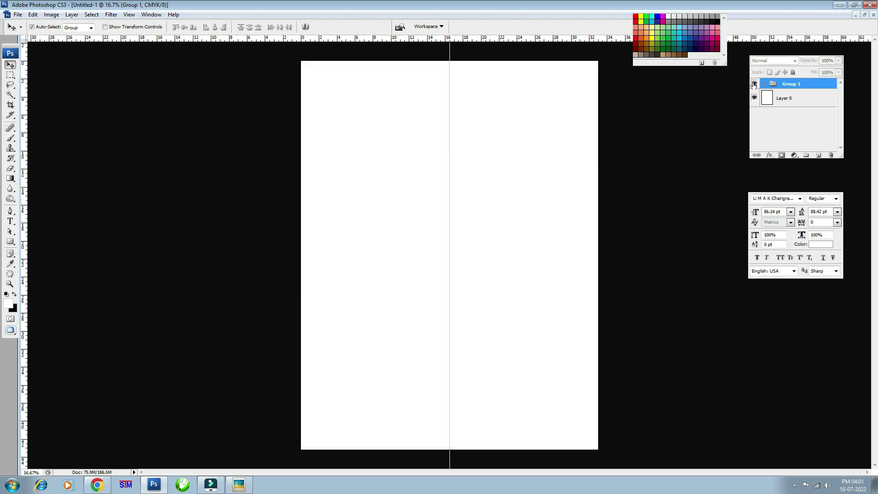
{"action": "left_click", "coordinate": [865, 15]}
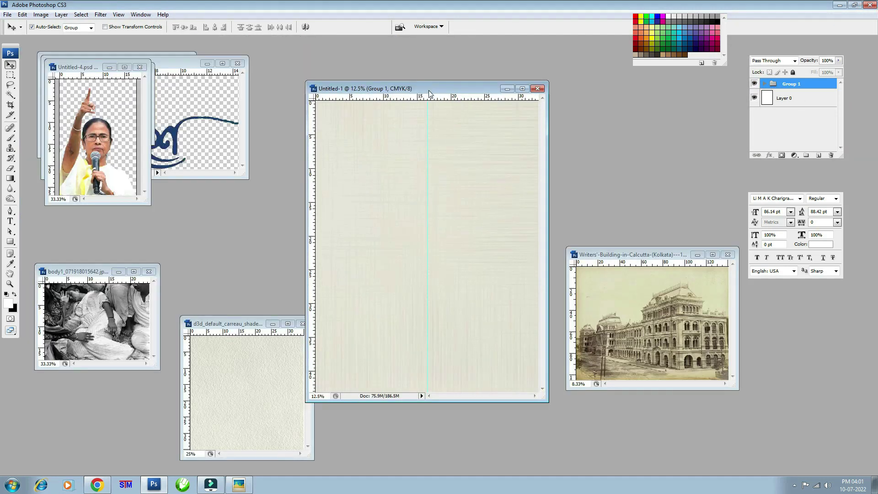
{"action": "double_click", "coordinate": [421, 90]}
- On a new layer, draw a tall black rectangle left of the centre guide
{"action": "left_click", "coordinate": [819, 155]}
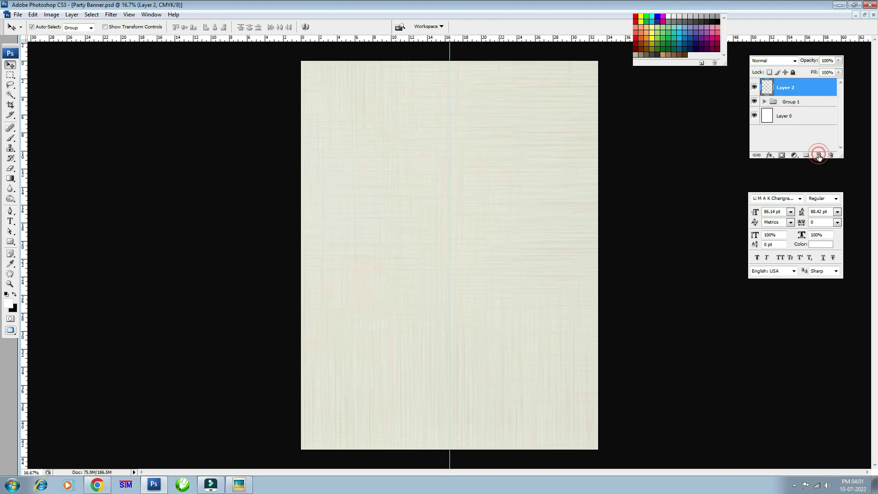
{"action": "left_click", "coordinate": [13, 244]}
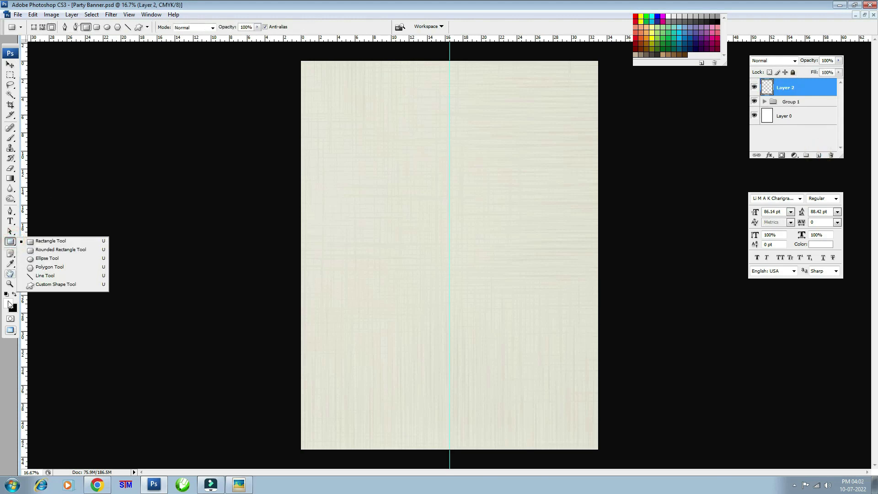
{"action": "key", "text": "d"}
{"action": "left_click_drag", "start_coordinate": [11, 244], "coordinate": [45, 244]}
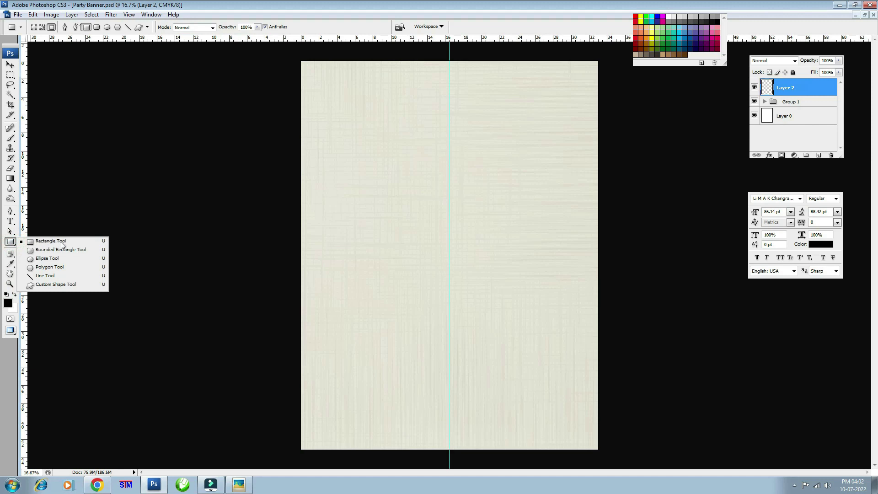
{"action": "left_click", "coordinate": [65, 243]}
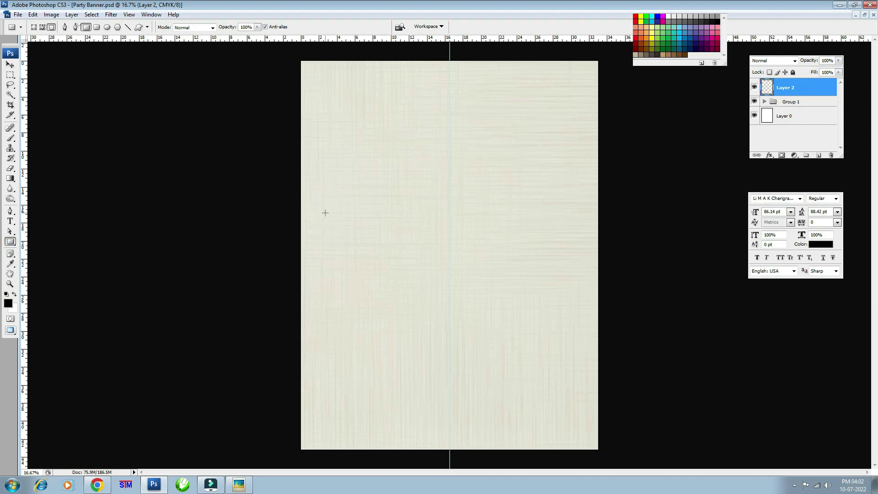
{"action": "left_click_drag", "start_coordinate": [390, 126], "coordinate": [454, 305]}
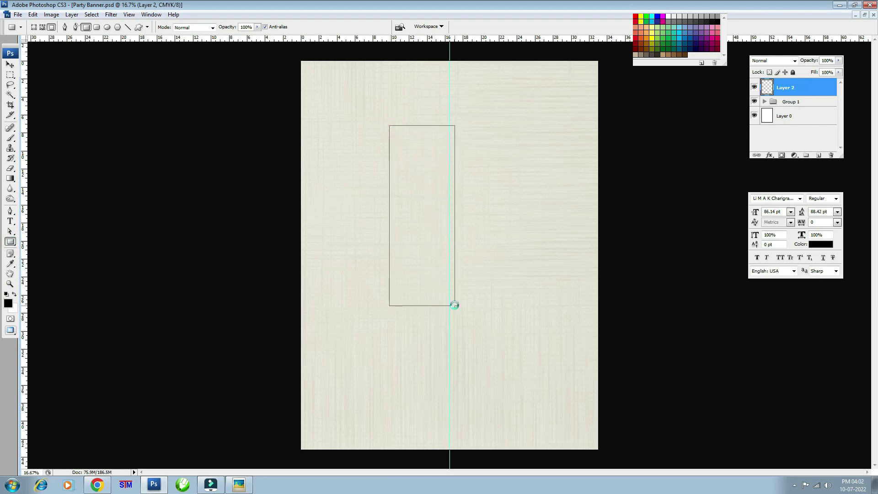
- Distort the rectangle into a slanted bar with its top edge tilting upward
{"action": "key", "text": "ctrl+t"}
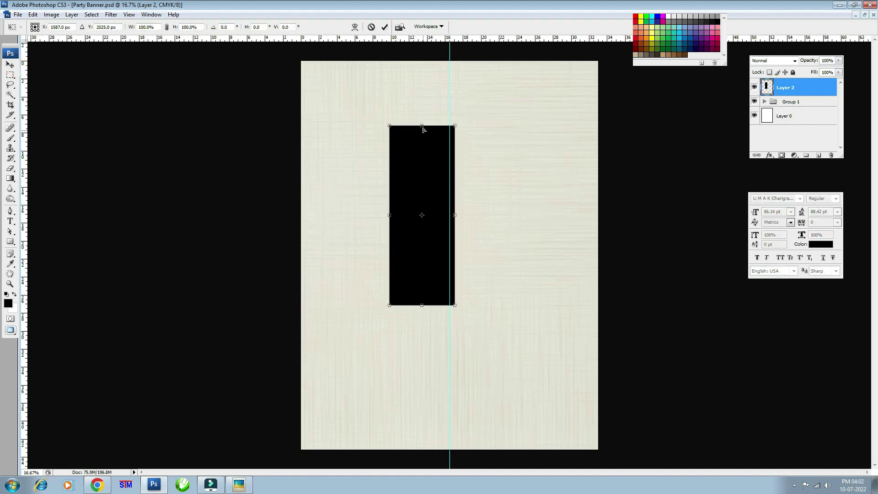
{"action": "left_click_drag", "start_coordinate": [422, 128], "coordinate": [383, 139]}
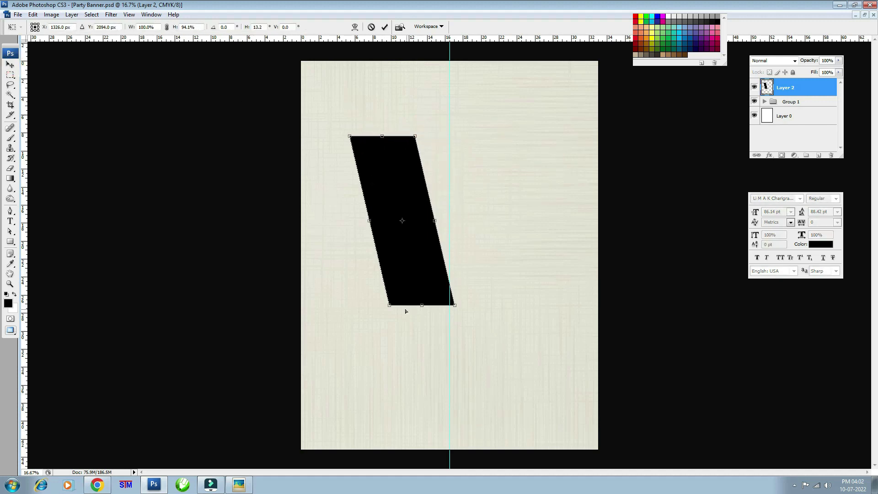
{"action": "left_click_drag", "start_coordinate": [390, 305], "coordinate": [450, 306]}
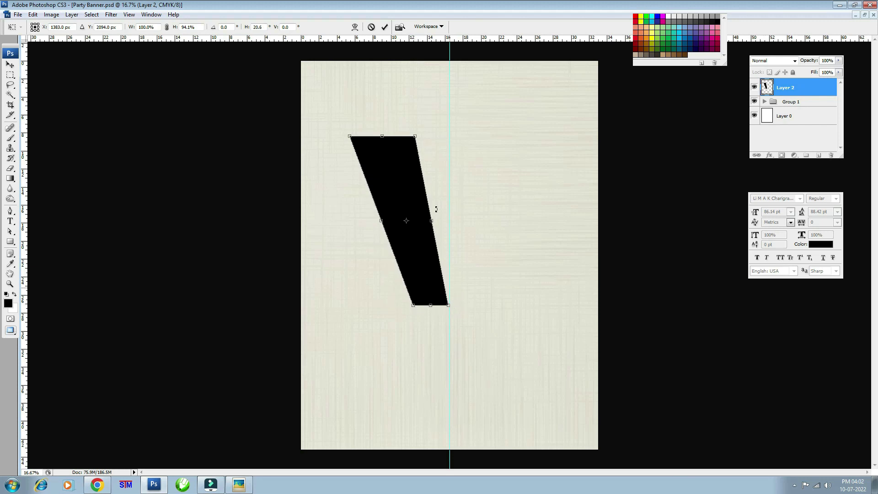
{"action": "left_click_drag", "start_coordinate": [416, 139], "coordinate": [420, 120]}
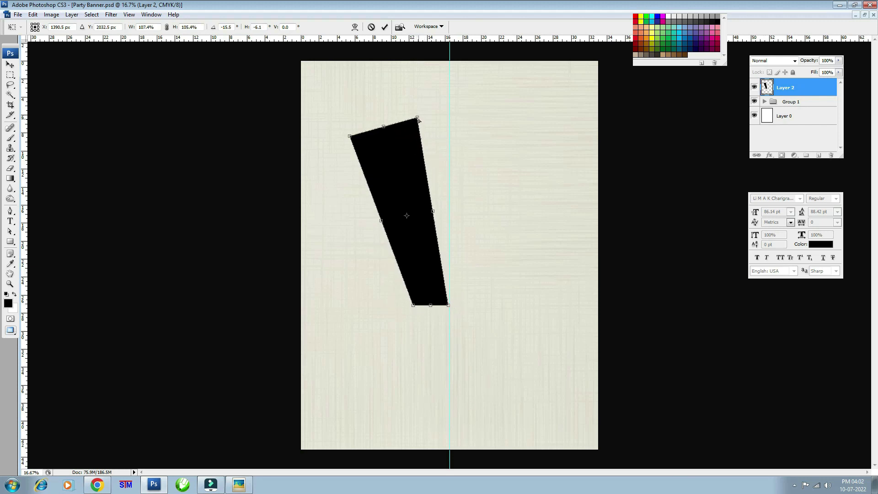
{"action": "left_click_drag", "start_coordinate": [351, 138], "coordinate": [349, 140]}
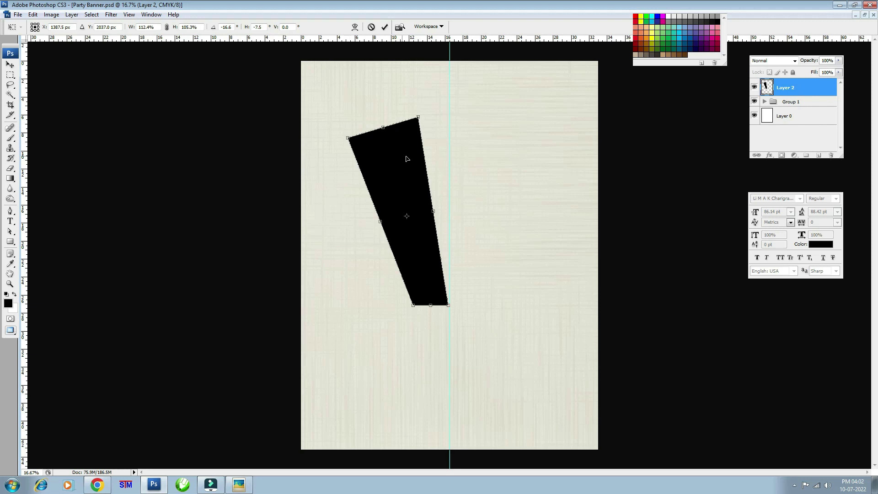
{"action": "left_click_drag", "start_coordinate": [410, 187], "coordinate": [409, 189]}
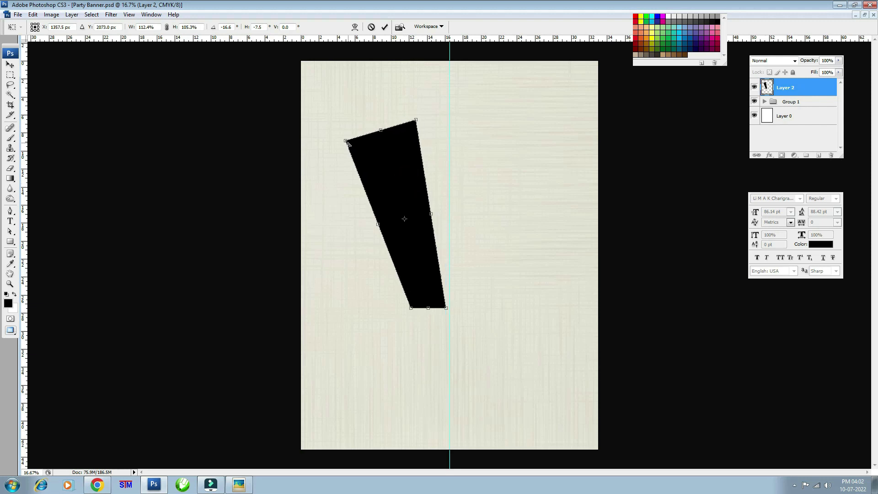
{"action": "key", "text": "Return"}
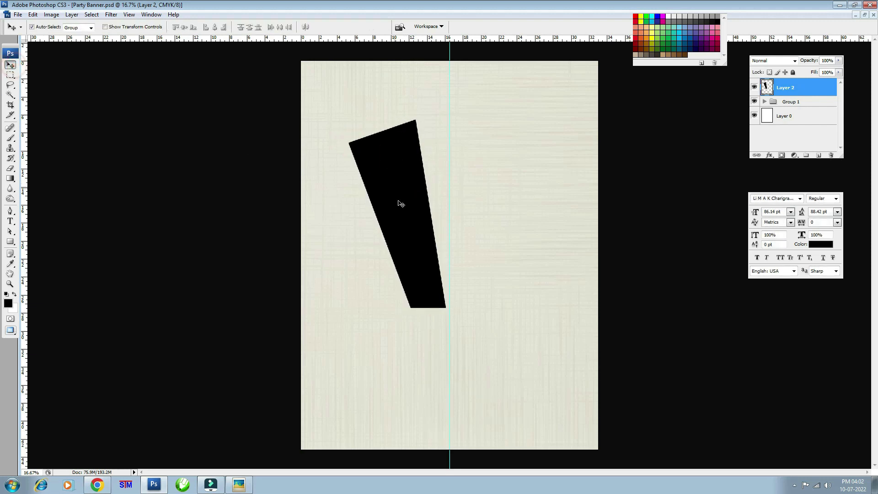
- Nudge the black bar left and down and skew its top edge left
{"action": "key", "text": "ctrl+t"}
{"action": "left_click_drag", "start_coordinate": [399, 180], "coordinate": [394, 186]}
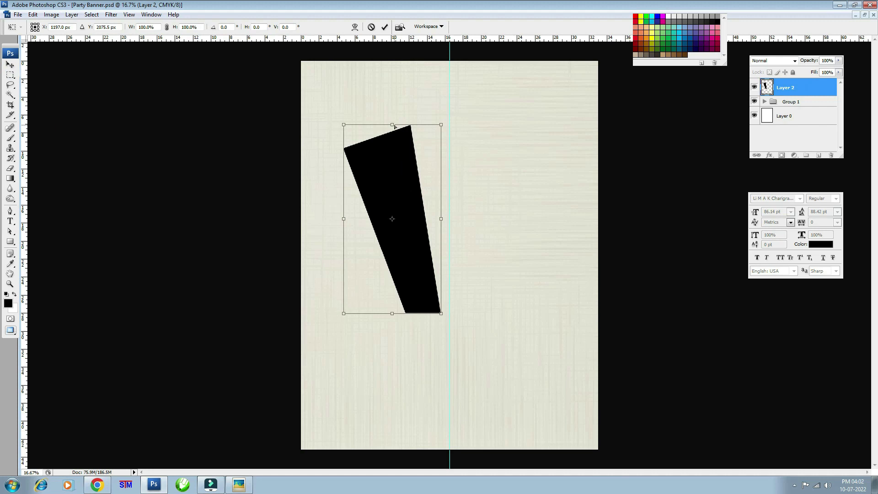
{"action": "left_click_drag", "start_coordinate": [394, 126], "coordinate": [387, 128]}
{"action": "double_click", "coordinate": [386, 180]}
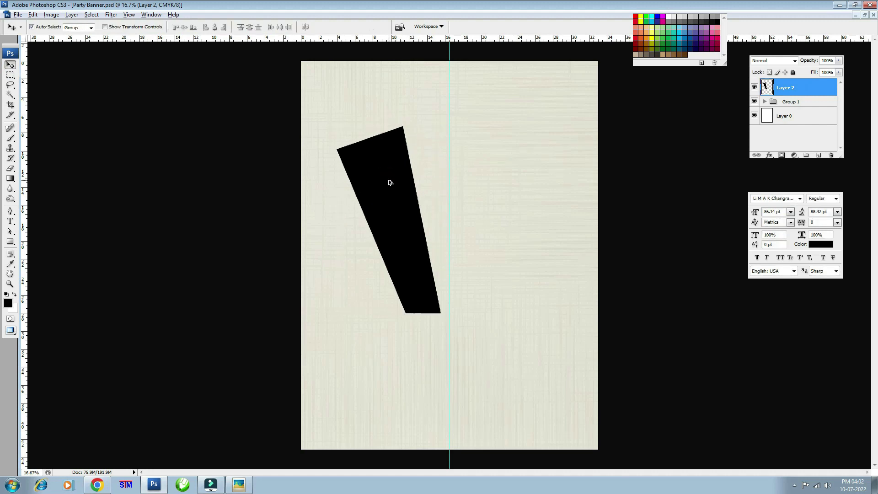
- Duplicate the bar to the right and flip the copy horizontally
{"action": "left_click_drag", "start_coordinate": [390, 183], "coordinate": [449, 183]}
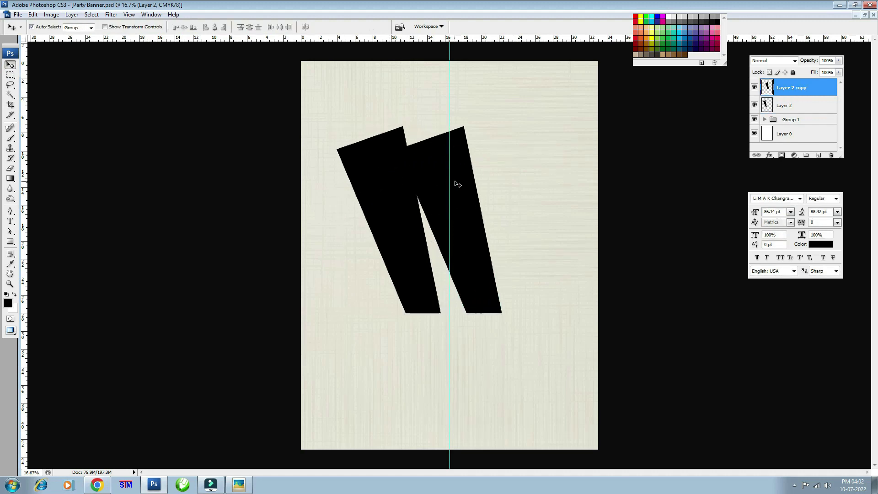
{"action": "key", "text": "ctrl+t"}
{"action": "right_click", "coordinate": [437, 159]}
{"action": "left_click", "coordinate": [483, 278]}
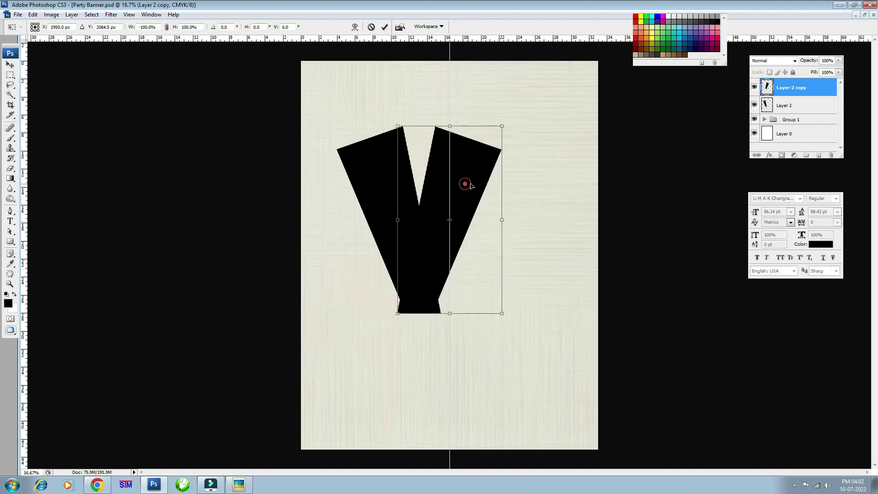
{"action": "left_click_drag", "start_coordinate": [471, 183], "coordinate": [509, 187]}
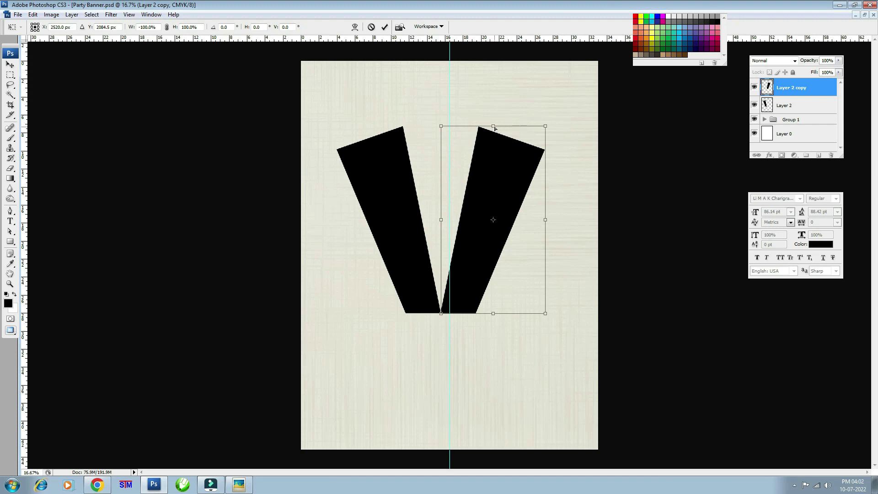
- Stretch, skew and widen the mirrored copy into a taller, wider right arm
{"action": "left_click_drag", "start_coordinate": [494, 128], "coordinate": [505, 95]}
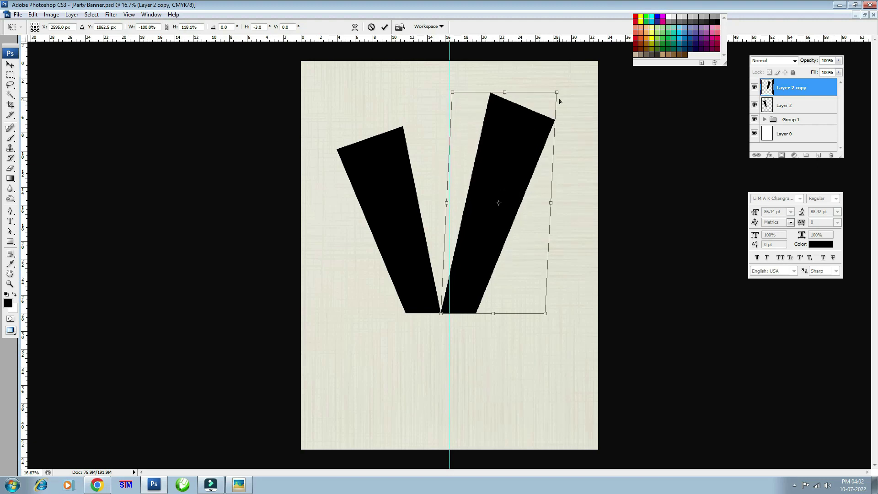
{"action": "left_click", "coordinate": [552, 201]}
{"action": "left_click_drag", "start_coordinate": [557, 94], "coordinate": [437, 113]}
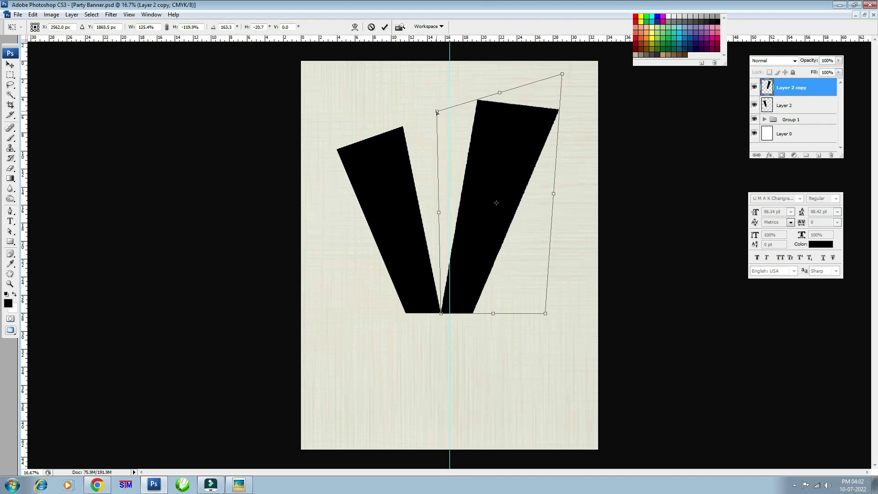
{"action": "left_click_drag", "start_coordinate": [554, 194], "coordinate": [575, 197]}
{"action": "left_click_drag", "start_coordinate": [511, 90], "coordinate": [515, 90]}
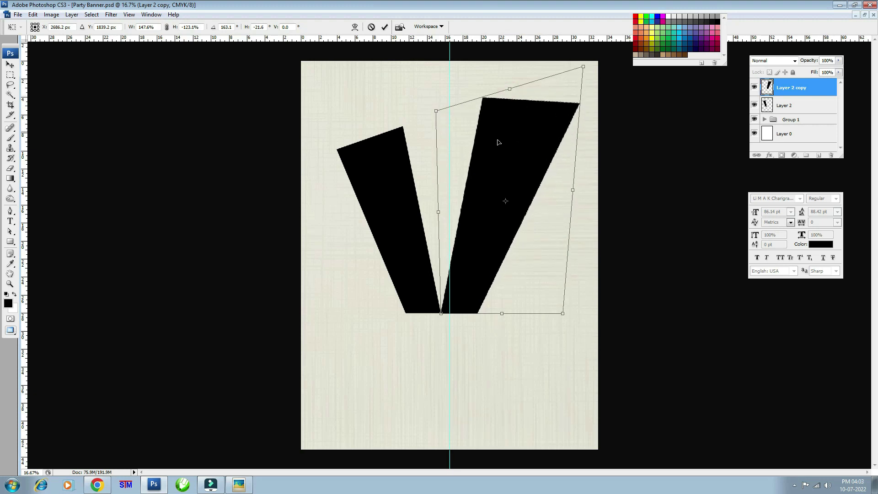
{"action": "key", "text": "Return"}
{"action": "key", "text": "ctrl+t"}
{"action": "left_click_drag", "start_coordinate": [518, 96], "coordinate": [528, 100]}
{"action": "key", "text": "Return"}
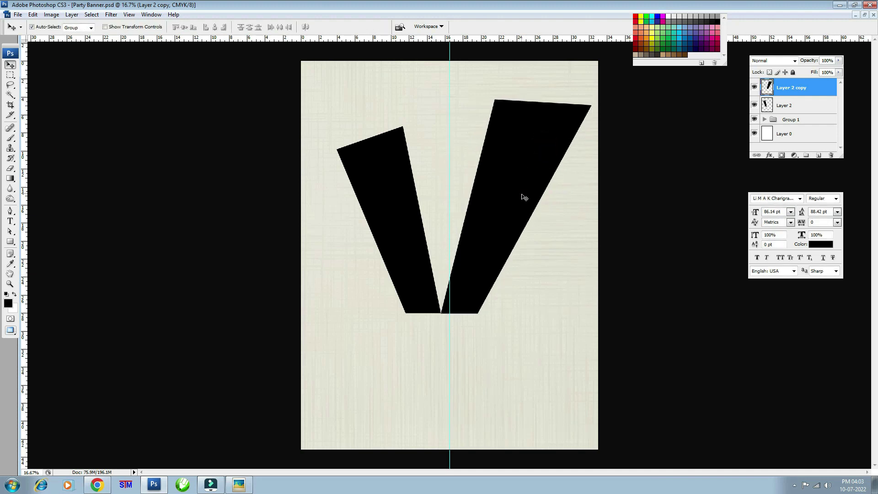
- Reposition and slightly shrink both arms of the V together
{"action": "left_click", "coordinate": [796, 106], "text": "shift"}
{"action": "key", "text": "ctrl+t"}
{"action": "mouse_move", "coordinate": [523, 167]}
{"action": "left_mouse_down"}
{"action": "mouse_move", "coordinate": [524, 178]}
{"action": "mouse_move", "coordinate": [522, 167]}
{"action": "left_mouse_up"}
{"action": "left_click_drag", "start_coordinate": [589, 100], "coordinate": [584, 102]}
{"action": "double_click", "coordinate": [513, 155]}
- Check the layers and open windows, then maximize Party Banner with Layer 2 selected
{"action": "left_click", "coordinate": [785, 90]}
{"action": "left_click", "coordinate": [380, 180]}
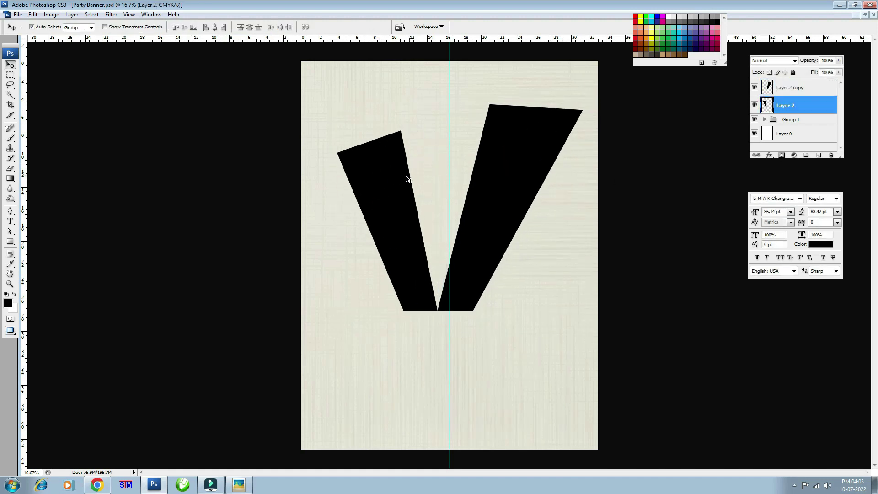
{"action": "left_click", "coordinate": [791, 120]}
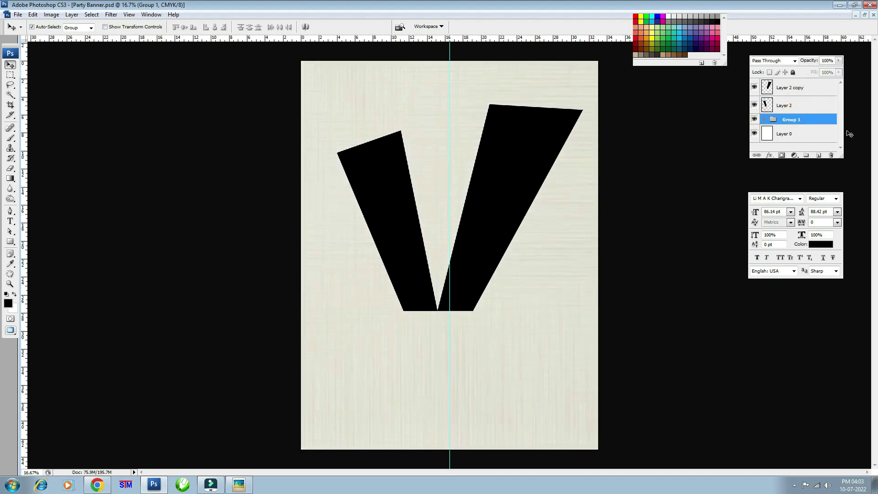
{"action": "left_click", "coordinate": [864, 15]}
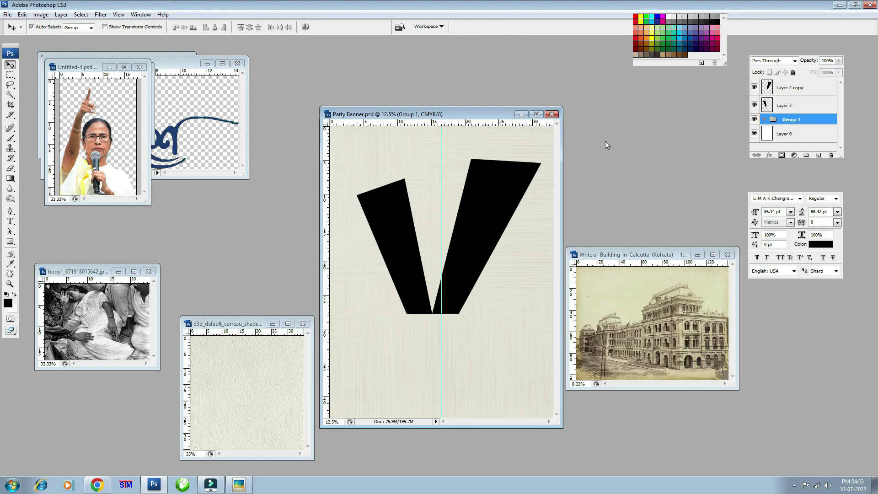
{"action": "left_click_drag", "start_coordinate": [501, 120], "coordinate": [502, 141]}
{"action": "double_click", "coordinate": [491, 142]}
{"action": "left_click", "coordinate": [587, 120]}
{"action": "double_click", "coordinate": [491, 137]}
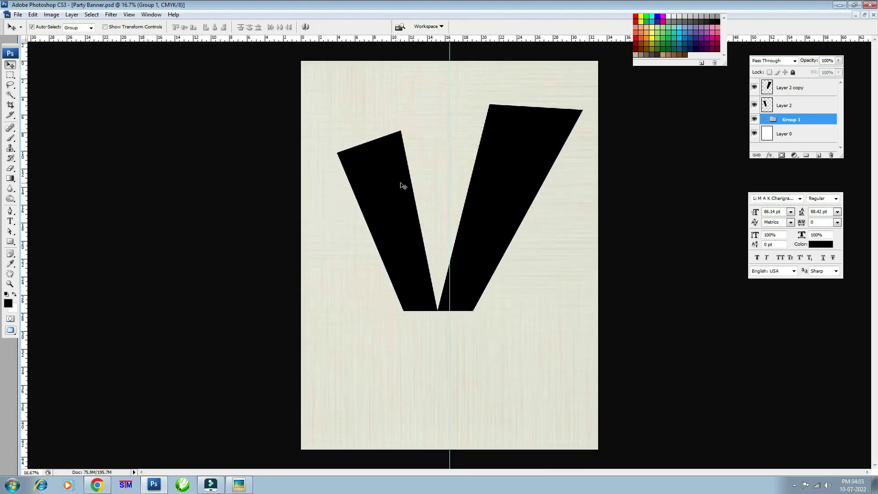
{"action": "left_click", "coordinate": [372, 177]}
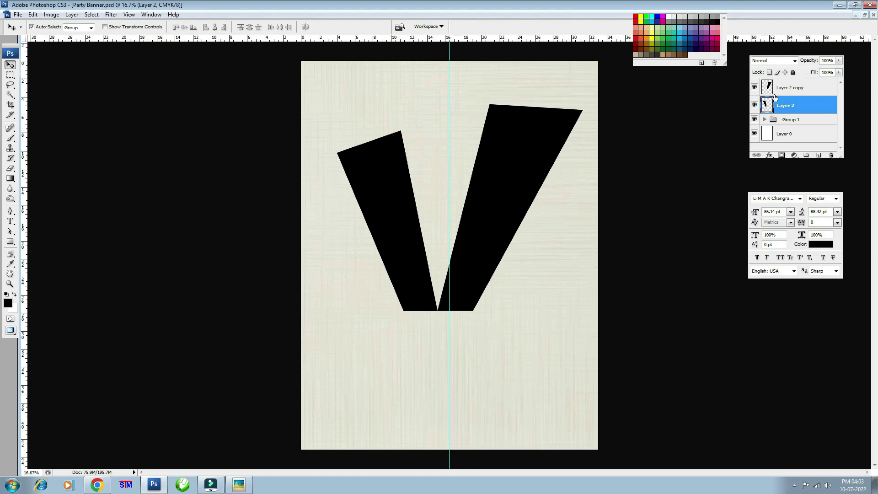
- Add a Color-blended orange f7941d Color Overlay to Layer 2
{"action": "left_click", "coordinate": [771, 156]}
{"action": "left_click", "coordinate": [787, 236]}
{"action": "left_click", "coordinate": [594, 315]}
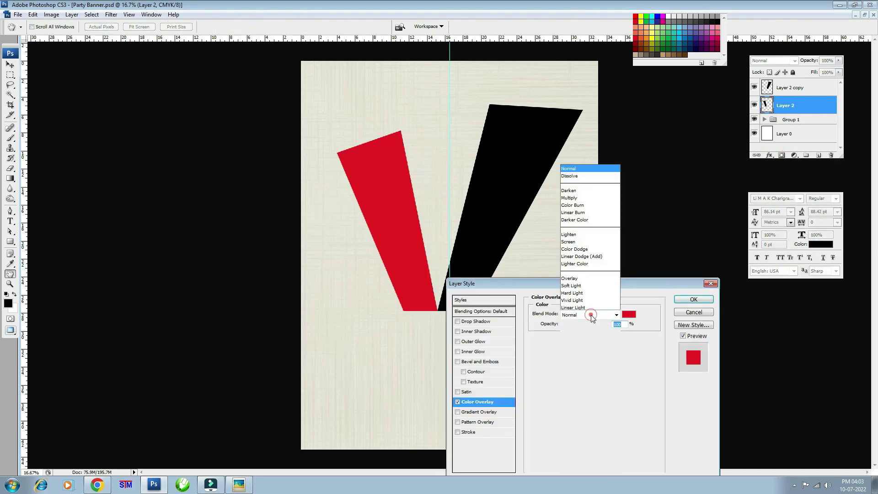
{"action": "left_click", "coordinate": [595, 299]}
{"action": "left_click", "coordinate": [630, 314]}
{"action": "left_click", "coordinate": [647, 27]}
{"action": "left_click_drag", "start_coordinate": [334, 63], "coordinate": [232, 112]}
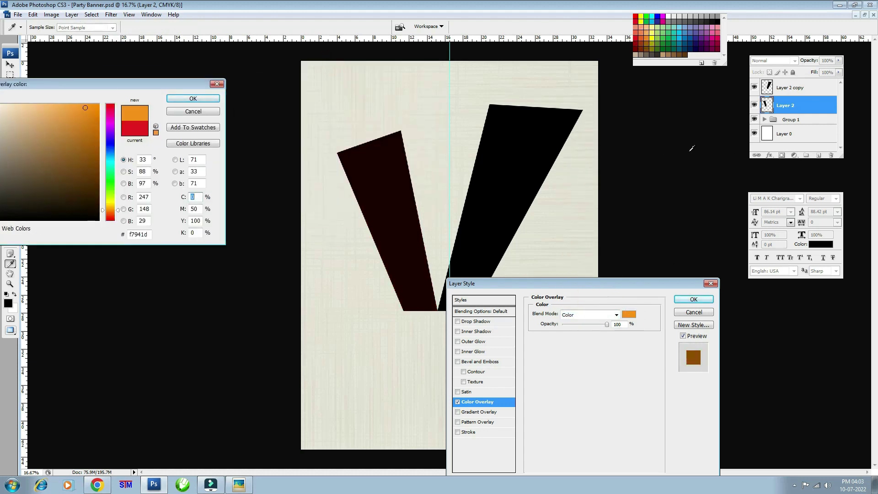
{"action": "key", "text": "Return"}
{"action": "key", "text": "Return"}
- Try Linear Light and Lighter Color as Layer 2's blend mode
{"action": "left_click", "coordinate": [778, 62]}
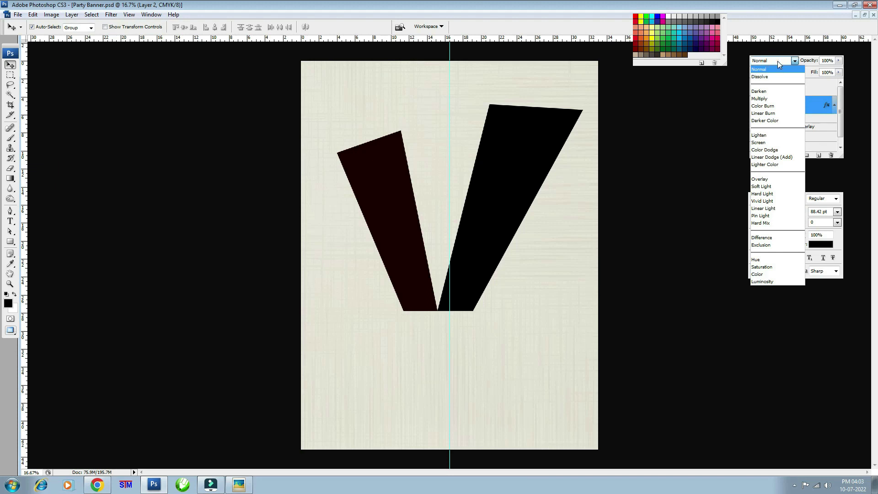
{"action": "left_click", "coordinate": [779, 208]}
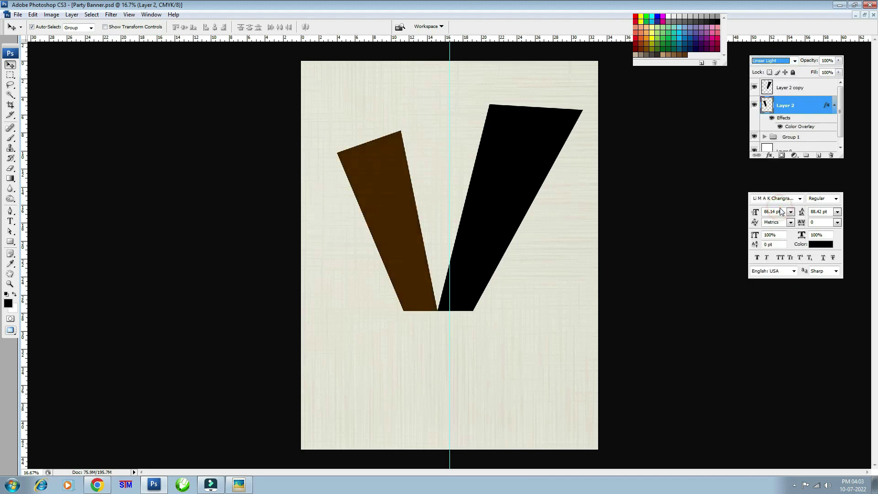
{"action": "left_click", "coordinate": [773, 62]}
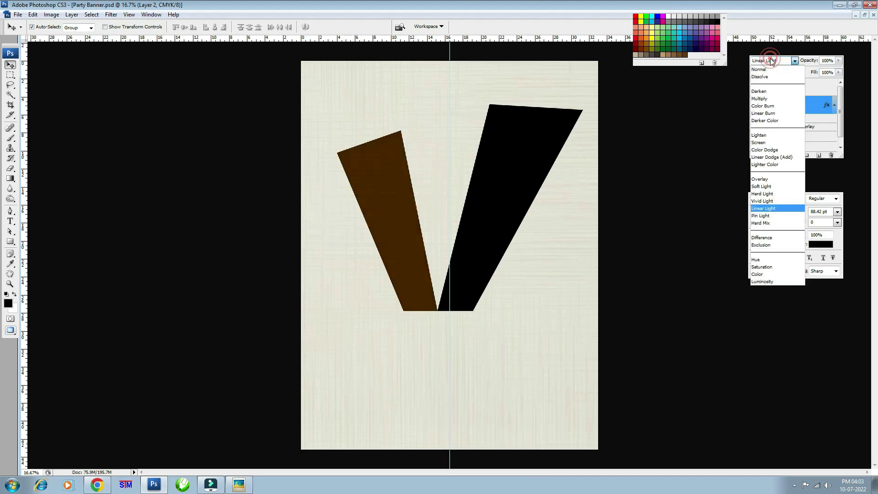
{"action": "left_click", "coordinate": [781, 165]}
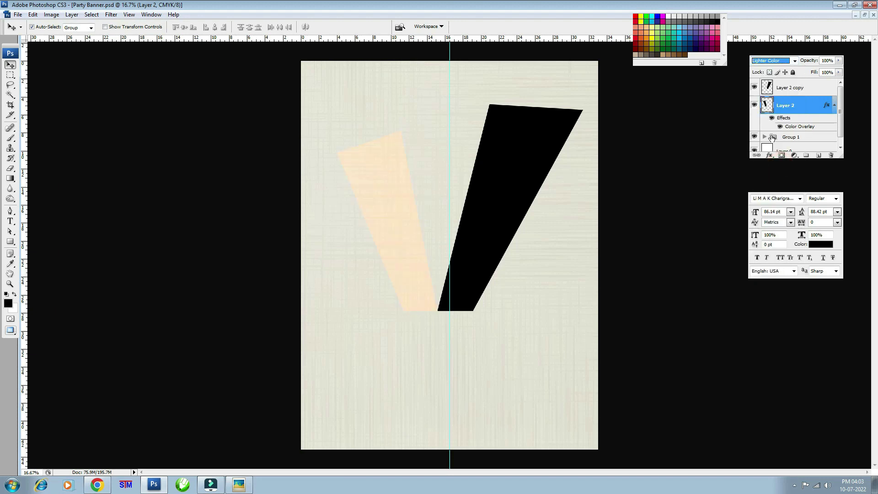
- Change the left stroke's overlay colour to brown
{"action": "left_click", "coordinate": [772, 156]}
{"action": "left_click", "coordinate": [805, 230]}
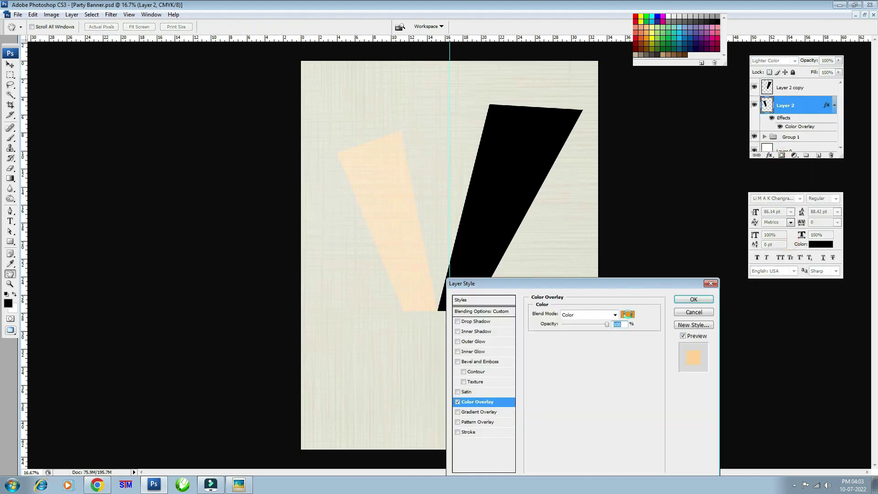
{"action": "left_click", "coordinate": [627, 314]}
{"action": "left_click_drag", "start_coordinate": [432, 108], "coordinate": [171, 84]}
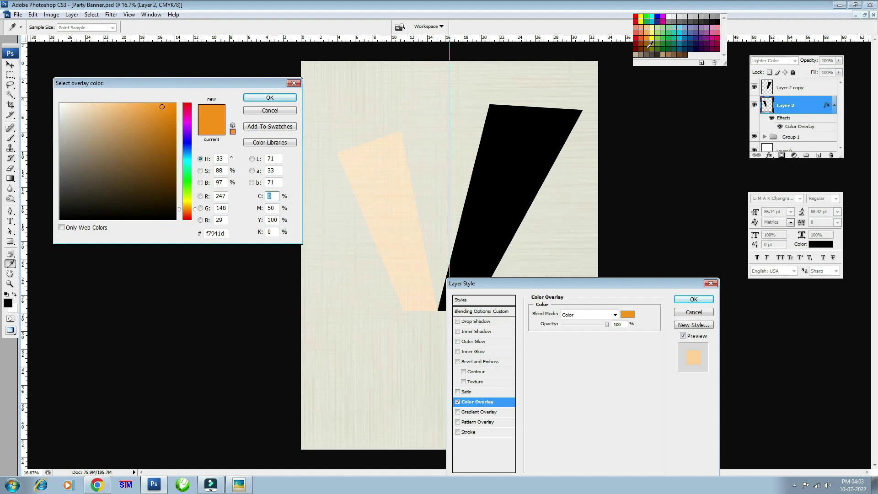
{"action": "left_click", "coordinate": [644, 40]}
{"action": "key", "text": "Return"}
{"action": "left_click", "coordinate": [589, 315]}
- Switch the overlay to a golden colour with Vivid Light blending
{"action": "left_click", "coordinate": [583, 93]}
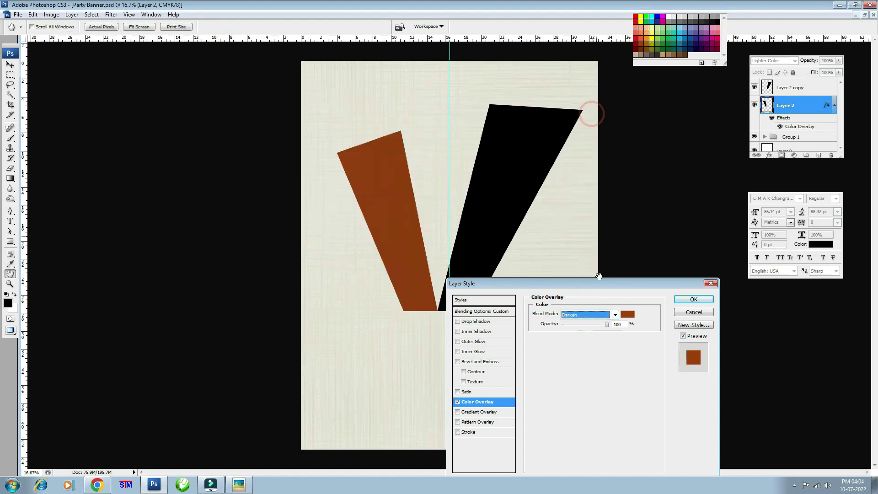
{"action": "left_click", "coordinate": [627, 314]}
{"action": "key", "text": "Return"}
{"action": "left_click", "coordinate": [589, 315]}
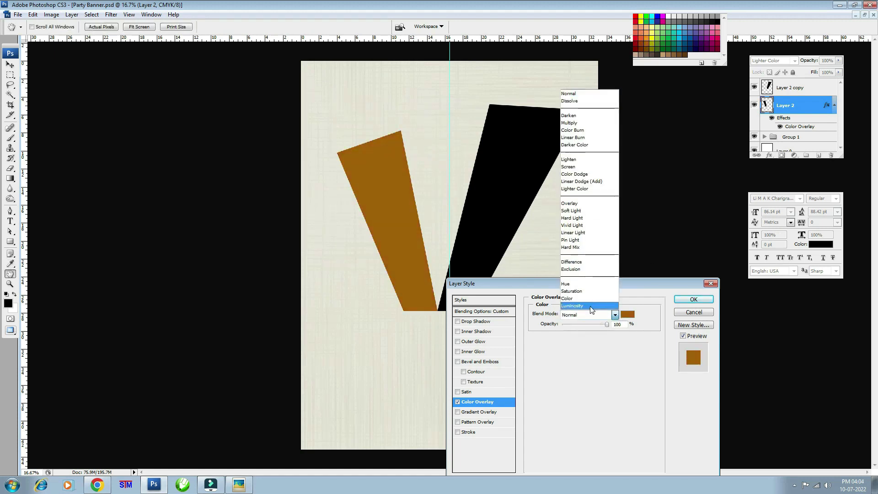
{"action": "left_click", "coordinate": [583, 229]}
{"action": "scroll", "coordinate": [581, 313], "scroll_direction": "down", "scroll_amount": 2}
{"action": "scroll", "coordinate": [581, 314], "scroll_direction": "up", "scroll_amount": 2}
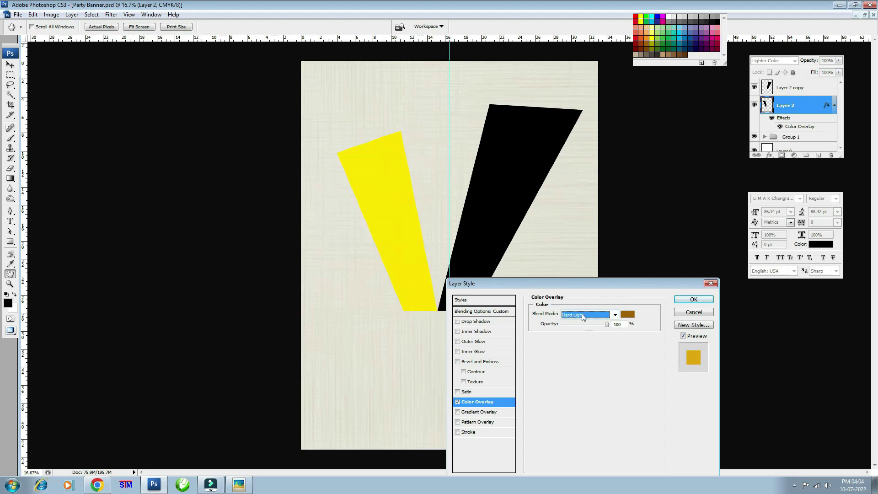
{"action": "key", "text": "Return"}
- Set the left stroke layer's blend mode to Color Burn and keep Layer 2 active
{"action": "left_click", "coordinate": [770, 60]}
{"action": "scroll", "coordinate": [770, 60], "scroll_direction": "down", "scroll_amount": 3}
{"action": "scroll", "coordinate": [770, 61], "scroll_direction": "up", "scroll_amount": 10}
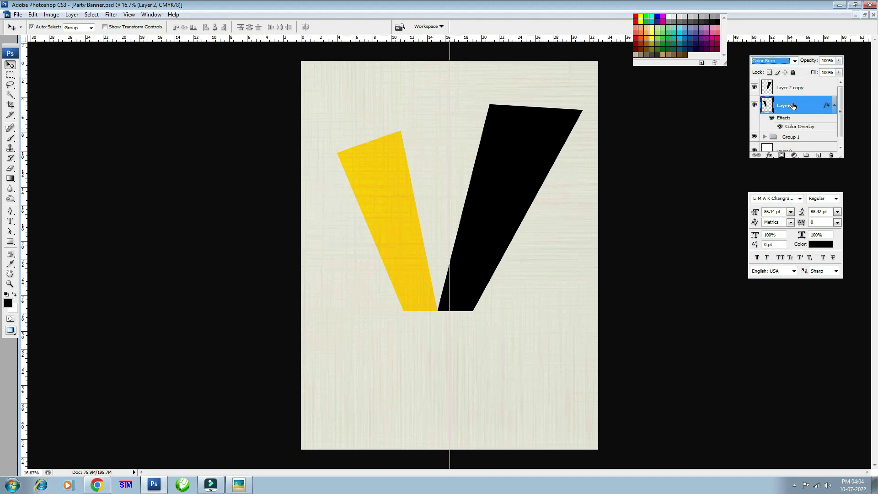
{"action": "left_click", "coordinate": [520, 168]}
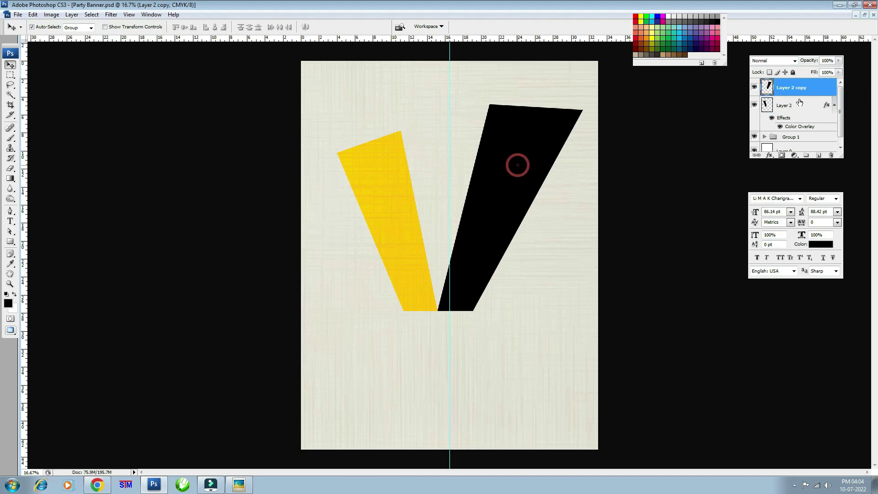
{"action": "left_click", "coordinate": [364, 200]}
{"action": "left_click", "coordinate": [790, 107]}
{"action": "right_click", "coordinate": [790, 107]}
{"action": "left_click", "coordinate": [669, 141]}
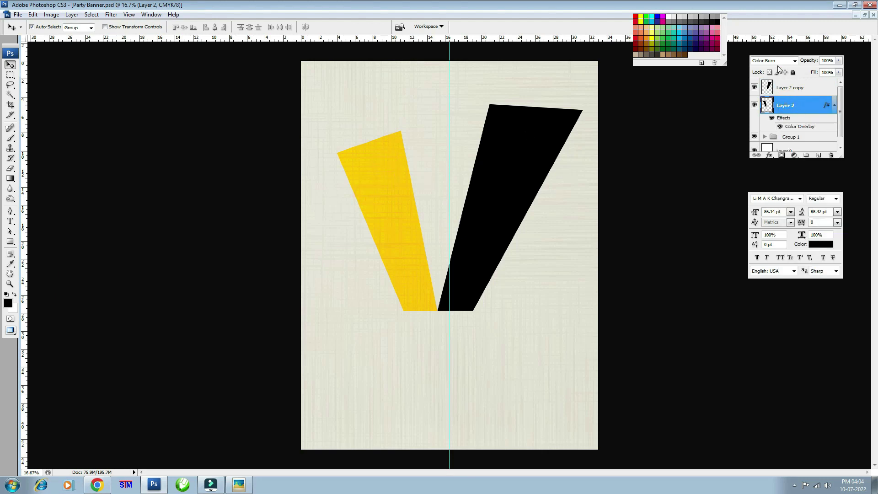
- Revisit the left stroke's overlay colour and confirm the Color Overlay effect
{"action": "left_click", "coordinate": [770, 155]}
{"action": "left_click", "coordinate": [789, 238]}
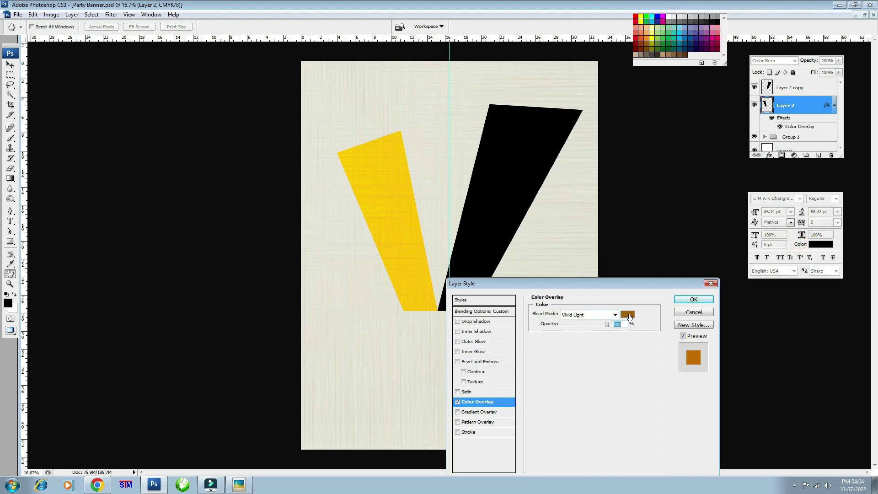
{"action": "left_click", "coordinate": [628, 315]}
{"action": "left_click", "coordinate": [269, 98]}
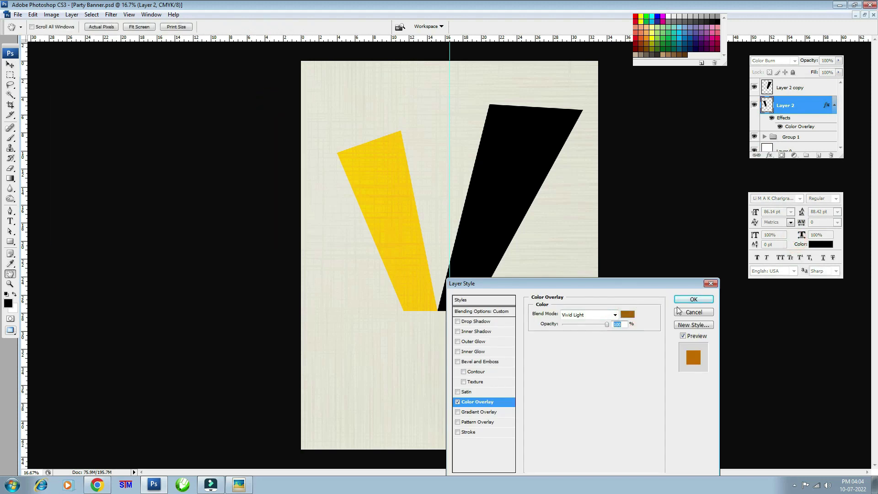
{"action": "left_click", "coordinate": [684, 300]}
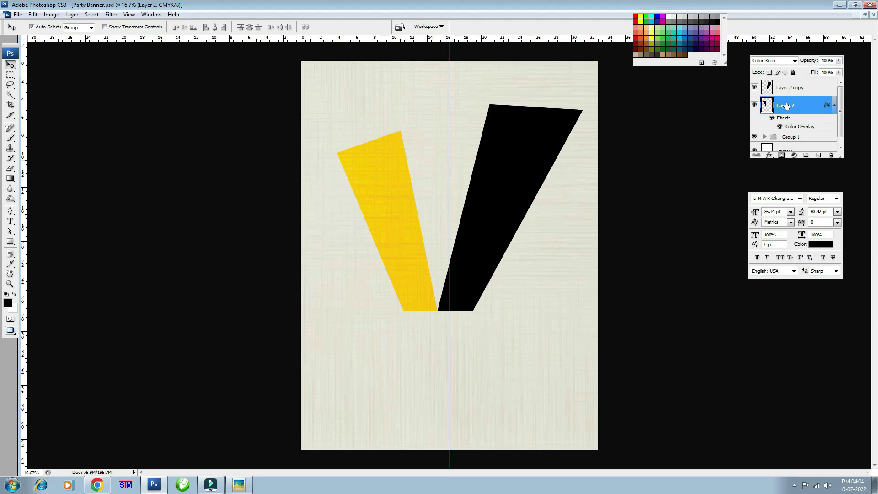
- Copy Layer 2's layer style and paste it onto Layer 2 copy
{"action": "left_click", "coordinate": [755, 87]}
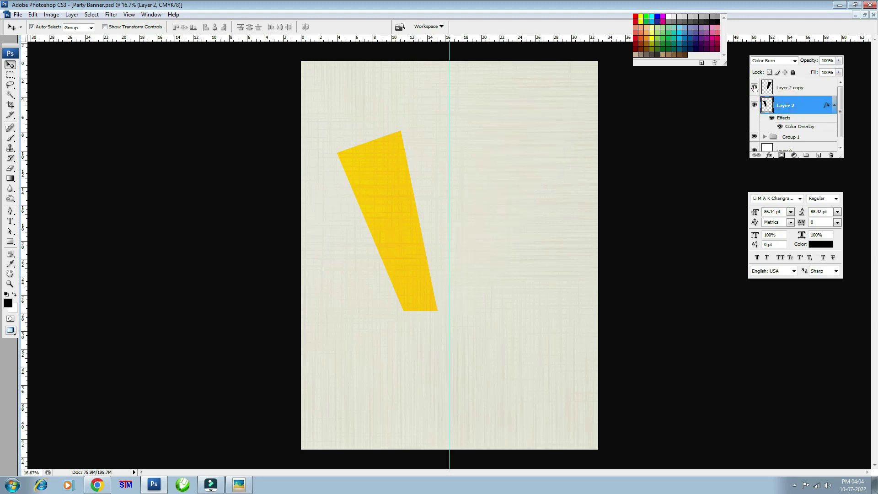
{"action": "right_click", "coordinate": [786, 108]}
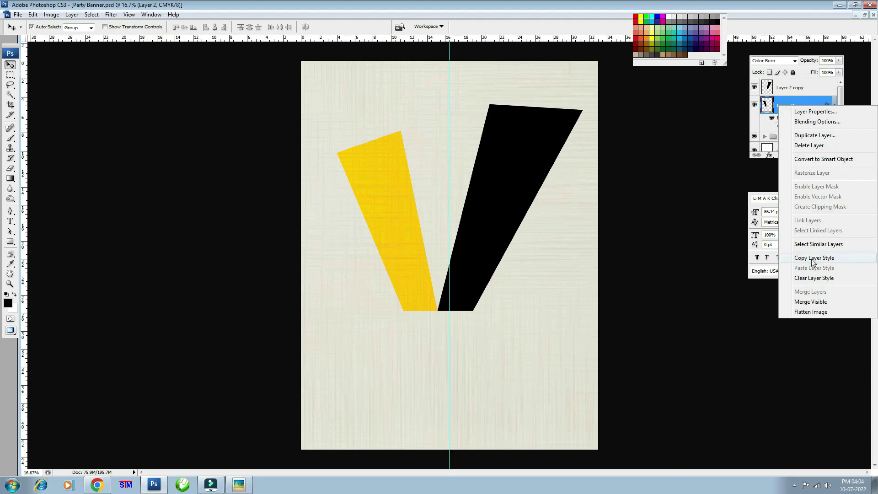
{"action": "left_click", "coordinate": [814, 258]}
{"action": "left_click", "coordinate": [793, 89]}
{"action": "right_click", "coordinate": [793, 89]}
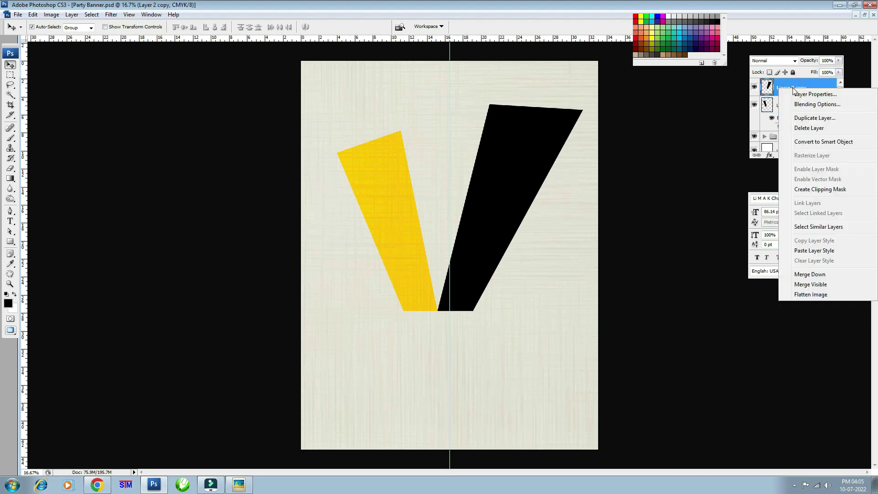
{"action": "left_click", "coordinate": [813, 255]}
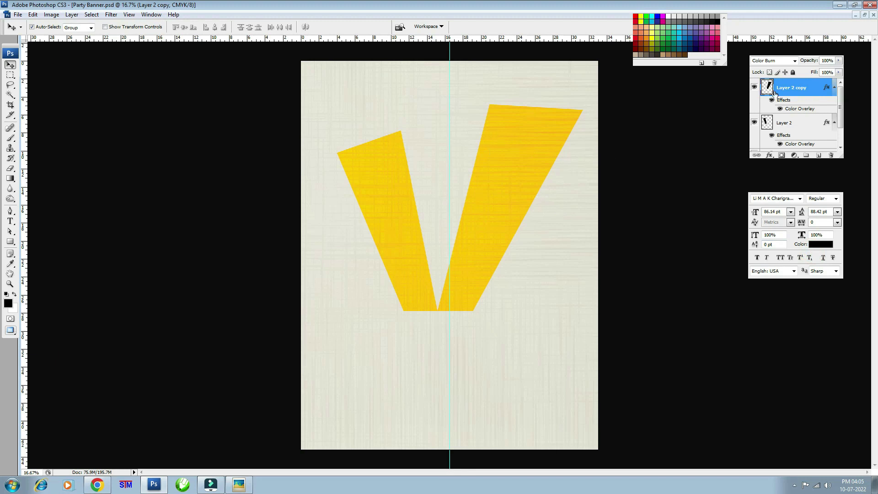
- Try light green 8dc63f and dark green 197b30 for the right stroke's overlay
{"action": "left_click", "coordinate": [771, 155]}
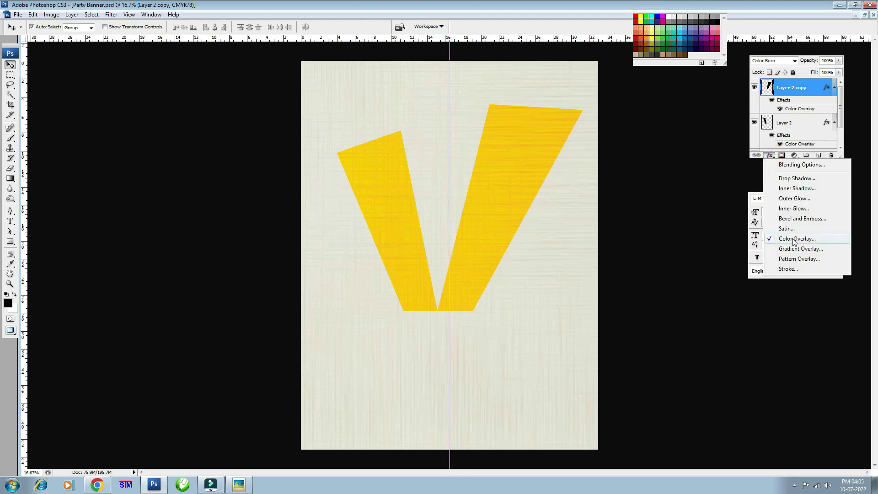
{"action": "left_click", "coordinate": [794, 238]}
{"action": "left_click_drag", "start_coordinate": [573, 283], "coordinate": [173, 80]}
{"action": "left_click", "coordinate": [228, 111]}
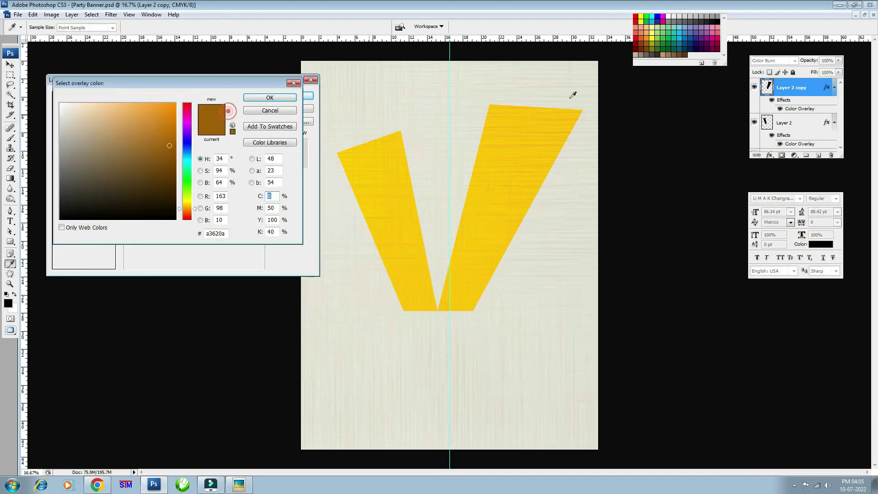
{"action": "left_click", "coordinate": [661, 34]}
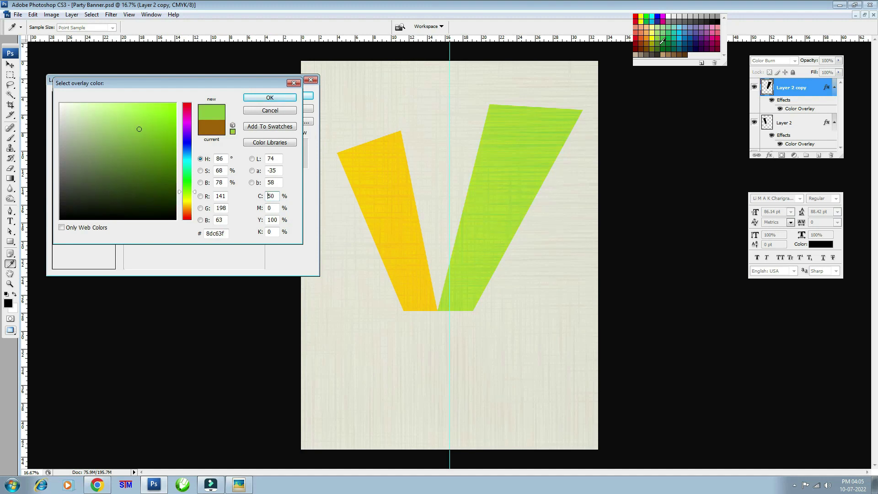
{"action": "left_click", "coordinate": [664, 43]}
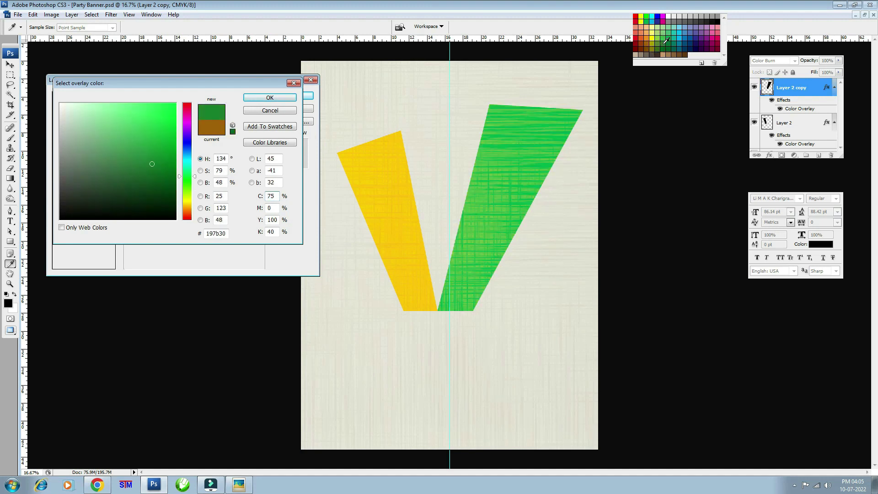
- Settle on a dark green overlay and group both stroke layers as Group 2
{"action": "left_click", "coordinate": [665, 34]}
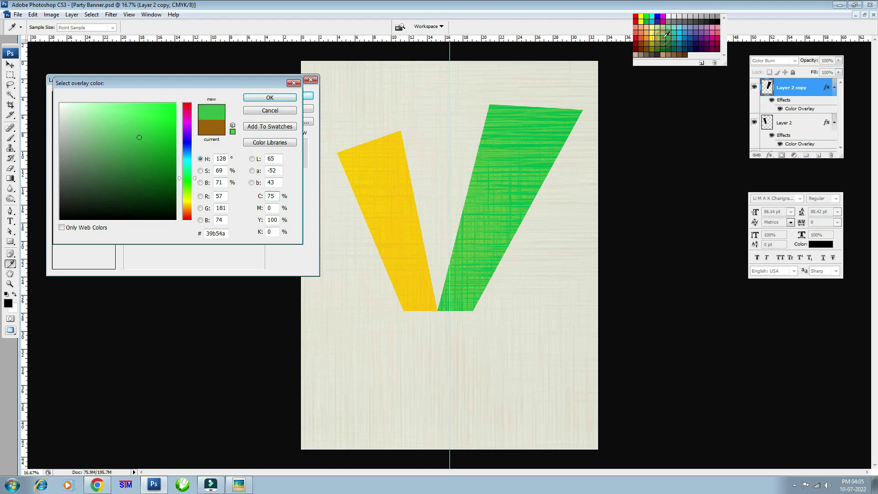
{"action": "left_click", "coordinate": [659, 47]}
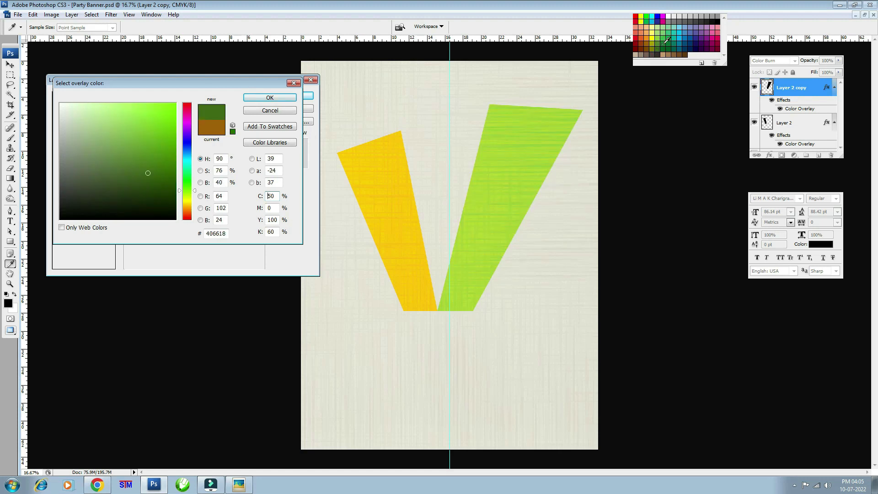
{"action": "left_click", "coordinate": [666, 41]}
{"action": "key", "text": "Return"}
{"action": "key", "text": "Return"}
{"action": "key", "text": "v"}
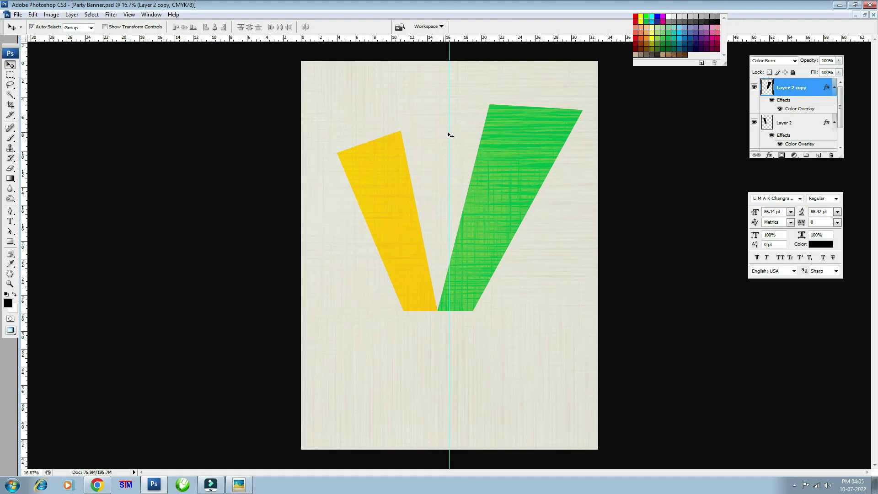
{"action": "left_click", "coordinate": [783, 123], "text": "shift"}
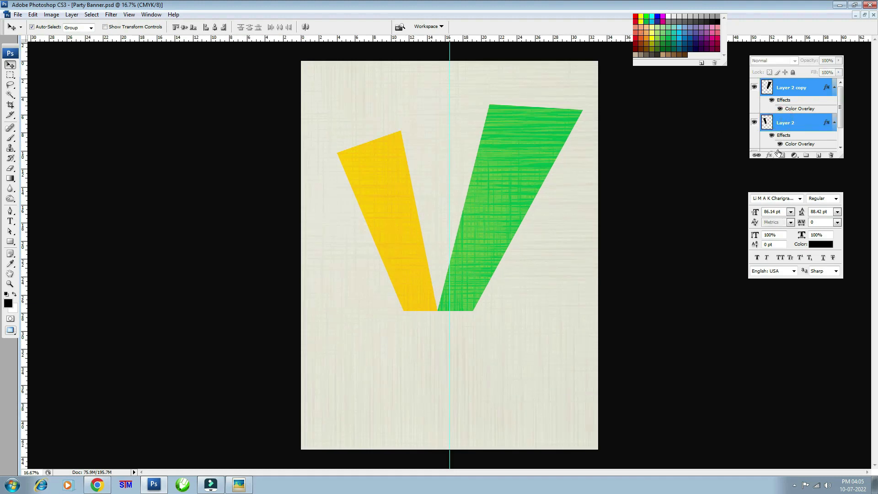
{"action": "key", "text": "ctrl+g"}
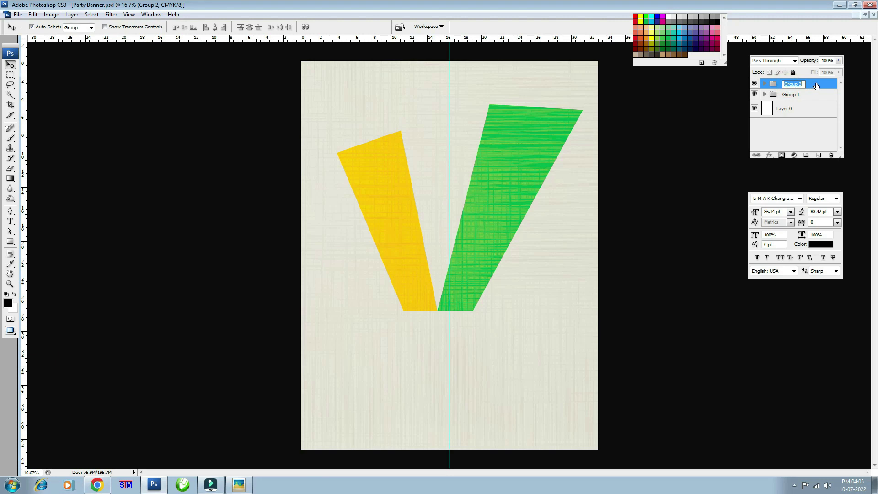
- Toggle Group 2's visibility and float all open documents as separate windows
{"action": "double_click", "coordinate": [754, 83]}
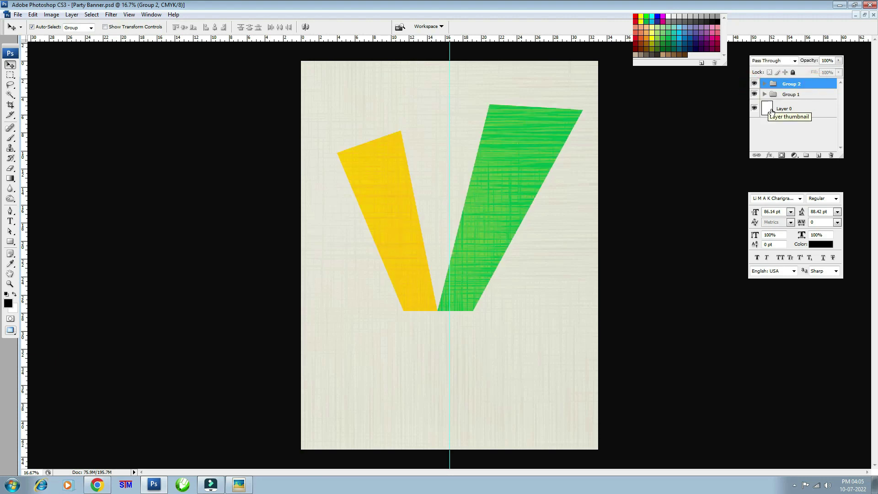
{"action": "left_click", "coordinate": [865, 15]}
{"action": "left_click", "coordinate": [792, 96]}
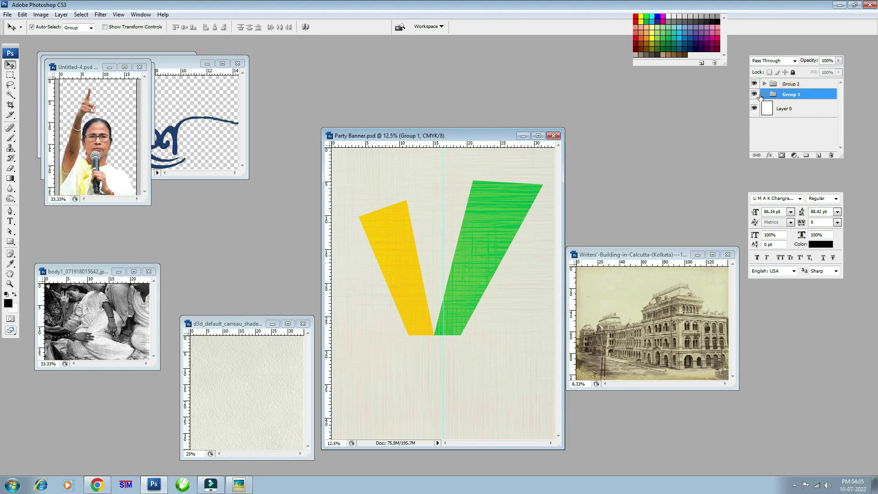
{"action": "double_click", "coordinate": [754, 84]}
- Rearrange the image windows and drag the Writers' Building photo into Party Banner
{"action": "left_click_drag", "start_coordinate": [87, 67], "coordinate": [108, 218]}
{"action": "left_click", "coordinate": [100, 97]}
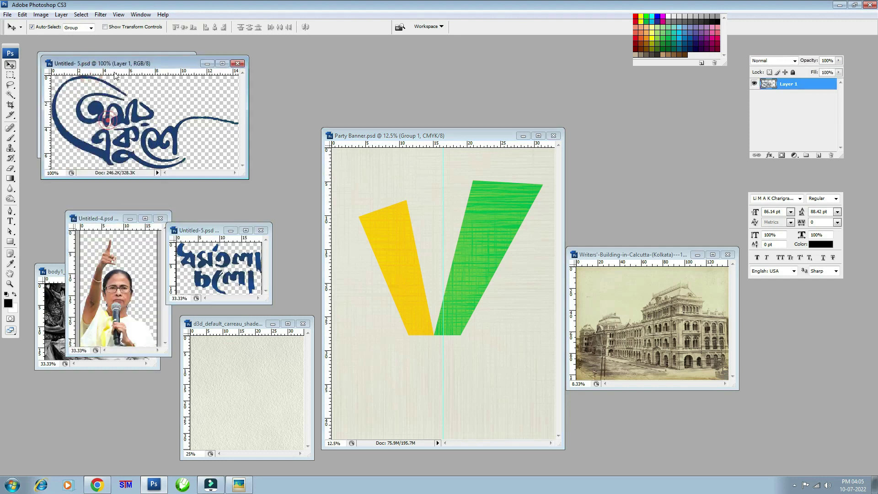
{"action": "left_click_drag", "start_coordinate": [114, 64], "coordinate": [260, 184]}
{"action": "left_click", "coordinate": [206, 382]}
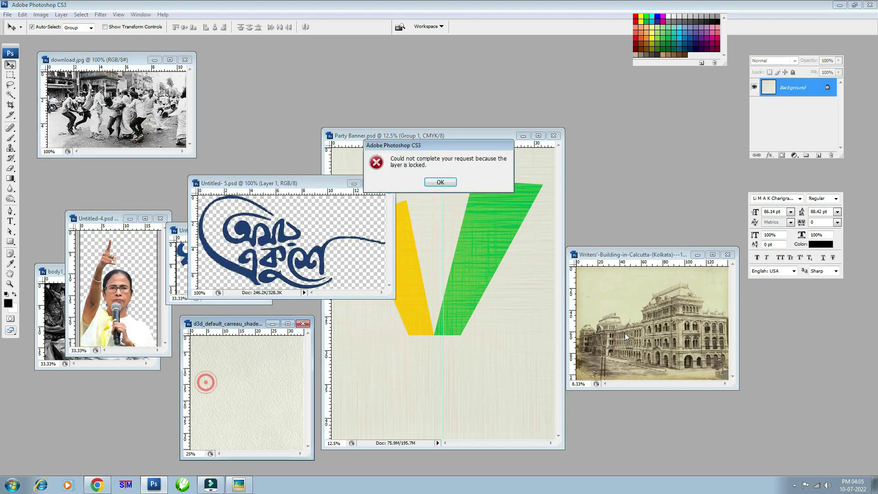
{"action": "key", "text": "Return"}
{"action": "left_click", "coordinate": [687, 324]}
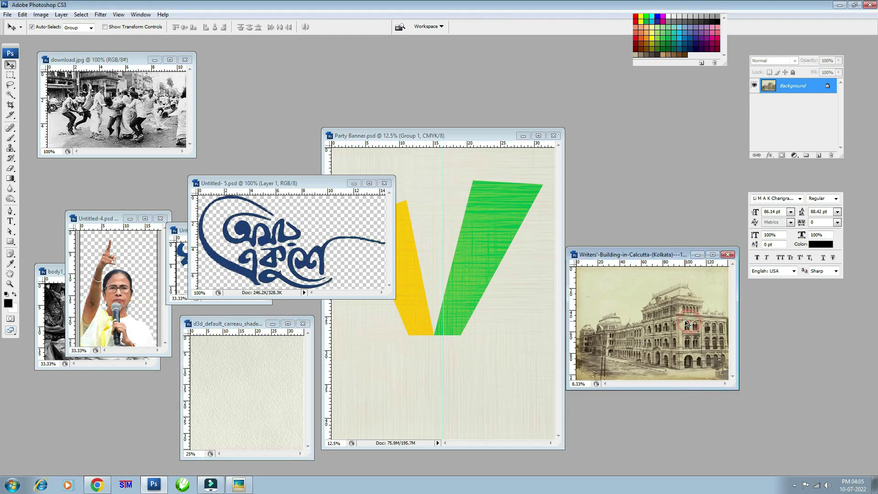
{"action": "mouse_move", "coordinate": [687, 323]}
{"action": "left_mouse_down"}
{"action": "mouse_move", "coordinate": [476, 158]}
{"action": "mouse_move", "coordinate": [442, 194]}
{"action": "left_mouse_up"}
- Scale Layer 3 to 108.6% over the banner's upper half and desaturate it
{"action": "double_click", "coordinate": [468, 137]}
{"action": "key", "text": "ctrl+t"}
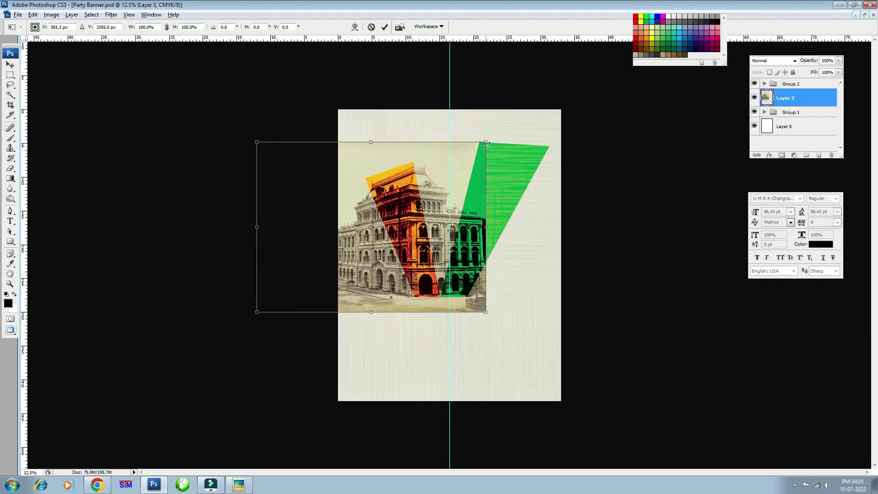
{"action": "left_click_drag", "start_coordinate": [486, 144], "coordinate": [506, 127]}
{"action": "left_click_drag", "start_coordinate": [458, 174], "coordinate": [501, 146]}
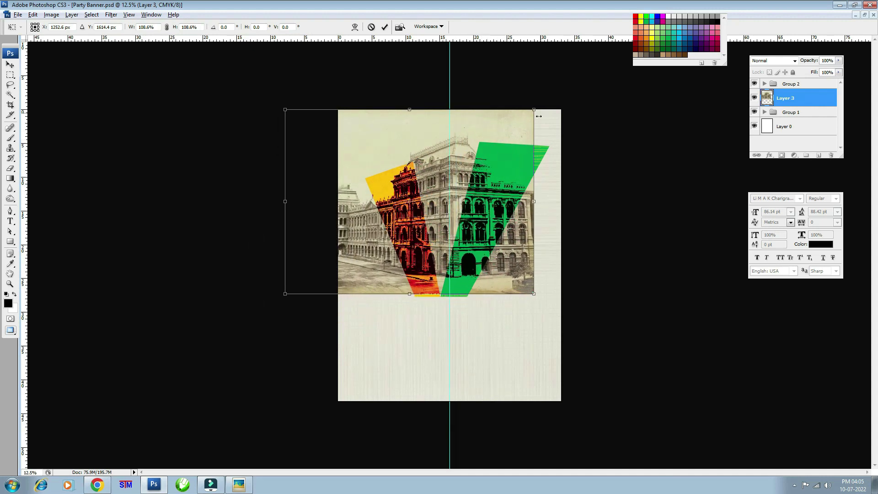
{"action": "key", "text": "Return"}
{"action": "key", "text": "ctrl+plus"}
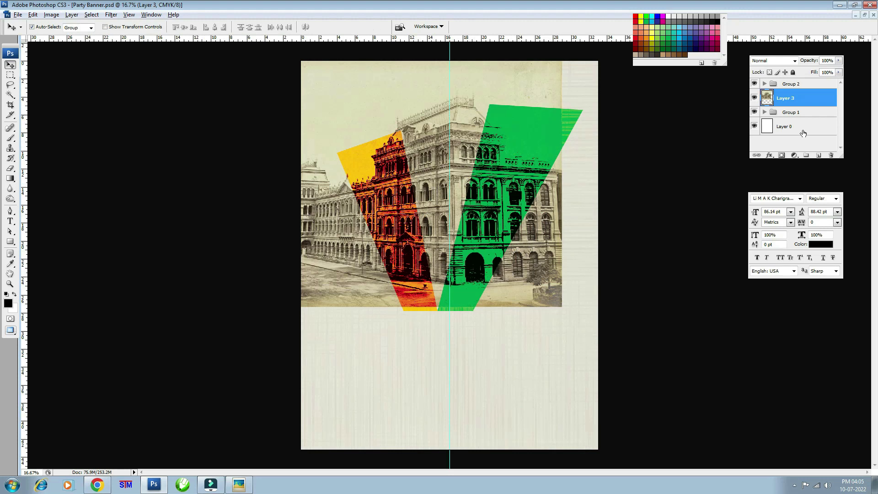
{"action": "key", "text": "ctrl+shift+u"}
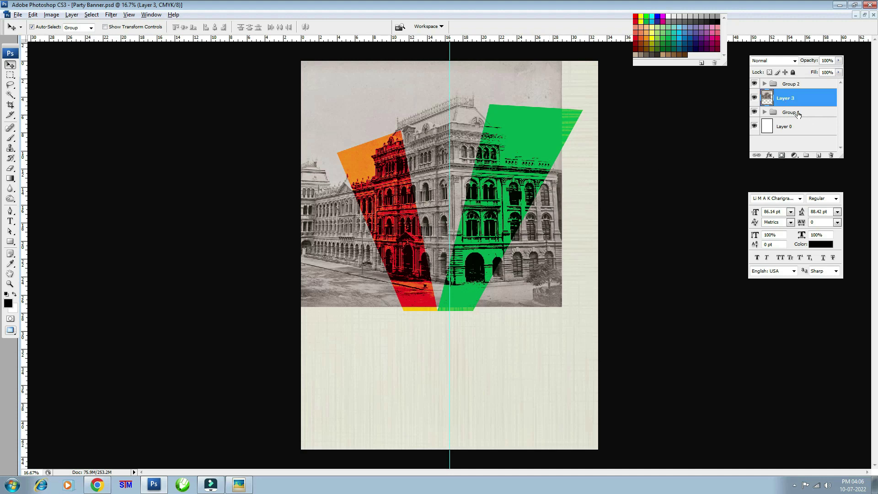
- Nudge the greyscale building photo left, leaving a texture strip on the right
{"action": "left_click", "coordinate": [755, 98]}
{"action": "key", "text": "ctrl+t"}
{"action": "mouse_move", "coordinate": [489, 191]}
{"action": "left_mouse_down"}
{"action": "mouse_move", "coordinate": [504, 194]}
{"action": "mouse_move", "coordinate": [473, 194]}
{"action": "left_mouse_up"}
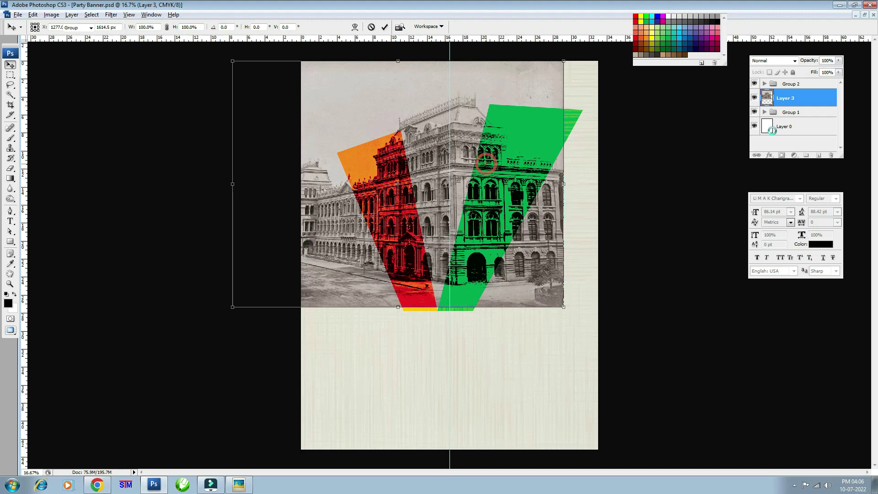
{"action": "key", "text": "Return"}
- Apply Levels to the photo with midtones left at 1.00
{"action": "key", "text": "ctrl+l"}
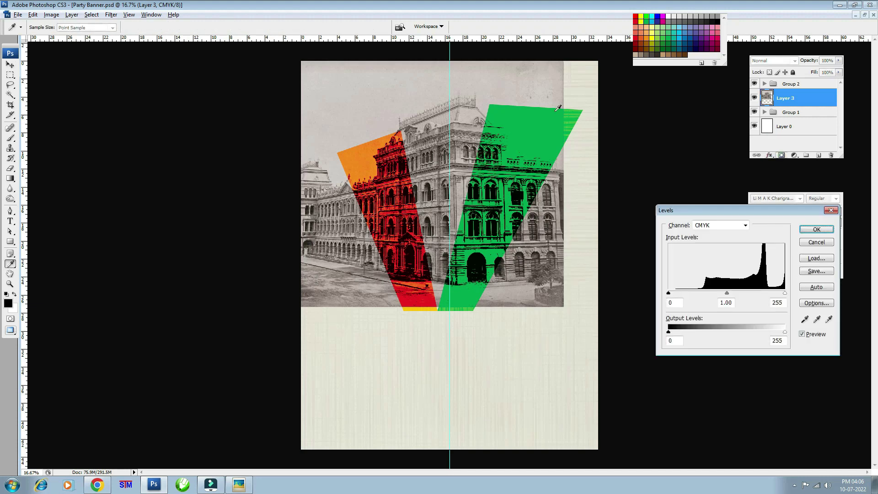
{"action": "left_click_drag", "start_coordinate": [727, 294], "coordinate": [716, 299]}
{"action": "key", "text": "ctrl+z"}
{"action": "key", "text": "ctrl+z"}
{"action": "left_click", "coordinate": [817, 230]}
{"action": "key", "text": "v"}
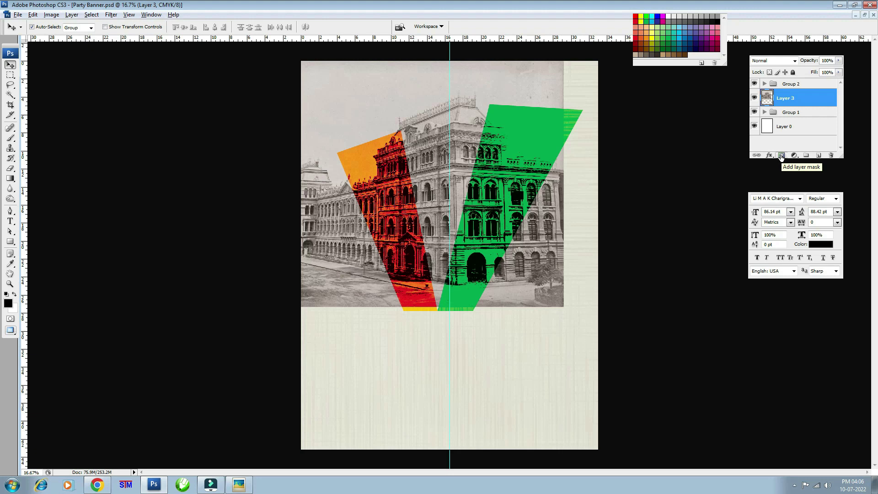
- Add an inverted layer mask to Layer 3 and set up a large plain Eraser
{"action": "left_click", "coordinate": [781, 156]}
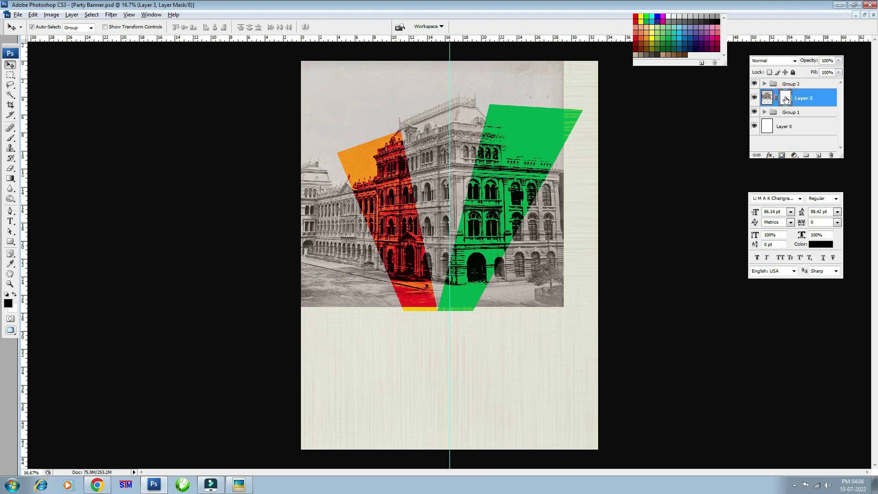
{"action": "key", "text": "ctrl+i"}
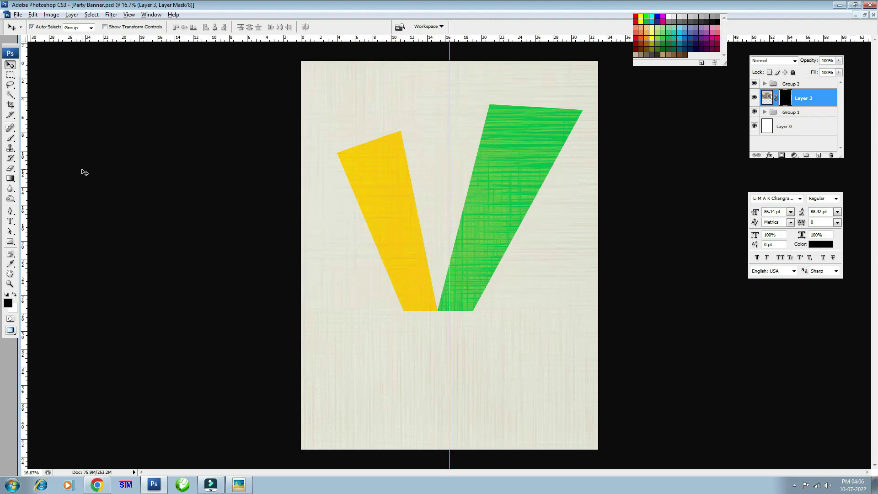
{"action": "key", "text": "e"}
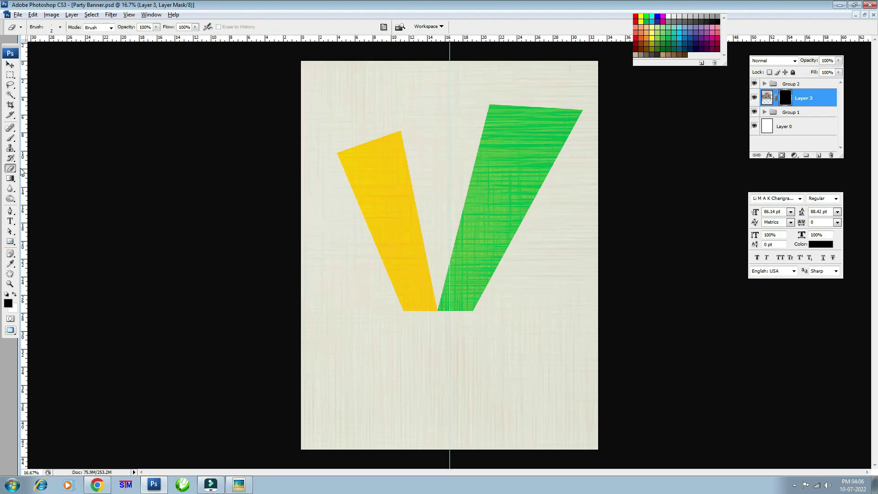
{"action": "right_click", "coordinate": [10, 172]}
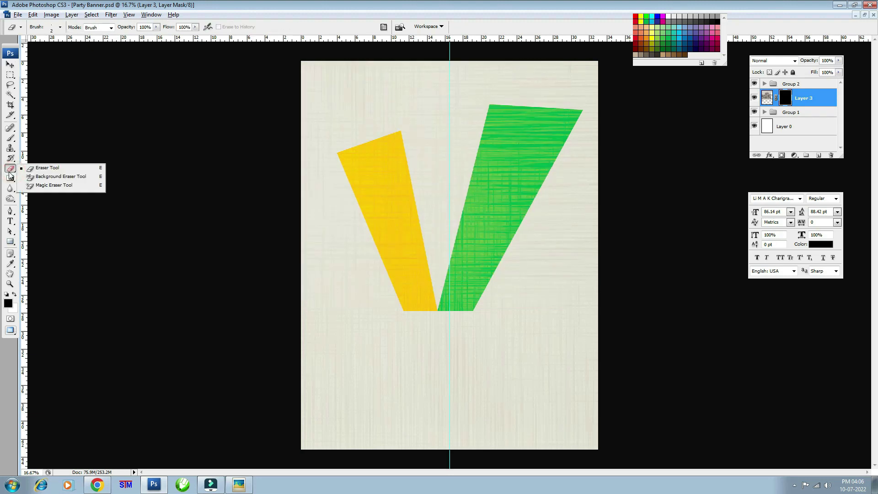
{"action": "left_click", "coordinate": [52, 170]}
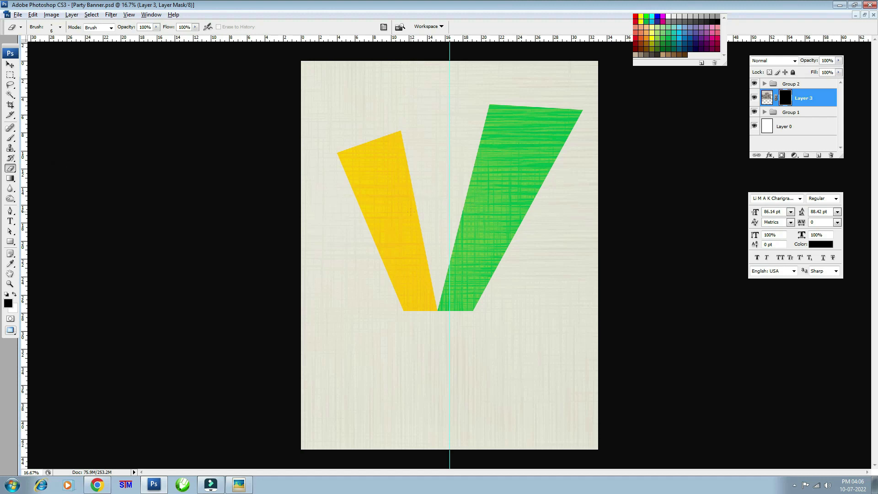
{"action": "key", "text": "bracketright"}
{"action": "key", "text": "bracketright"}
{"action": "key", "text": "bracketright"}
{"action": "key", "text": "bracketright"}
{"action": "key", "text": "bracketright"}
{"action": "key", "text": "bracketright"}
{"action": "key", "text": "bracketright"}
{"action": "key", "text": "bracketright"}
{"action": "key", "text": "bracketright"}
{"action": "key", "text": "bracketright"}
{"action": "key", "text": "bracketright"}
- Erase the mask at 44% opacity over the yellow stroke, then target Layer 3's image
{"action": "left_click", "coordinate": [389, 190]}
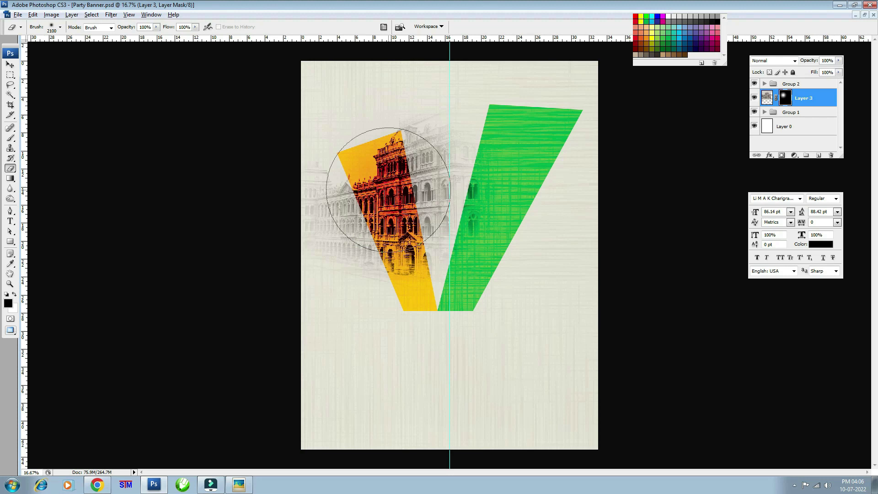
{"action": "key", "text": "ctrl+z"}
{"action": "key", "text": "4"}
{"action": "key", "text": "4"}
{"action": "key", "text": "bracketleft"}
{"action": "key", "text": "bracketleft"}
{"action": "left_click", "coordinate": [384, 190]}
{"action": "key", "text": "bracketright"}
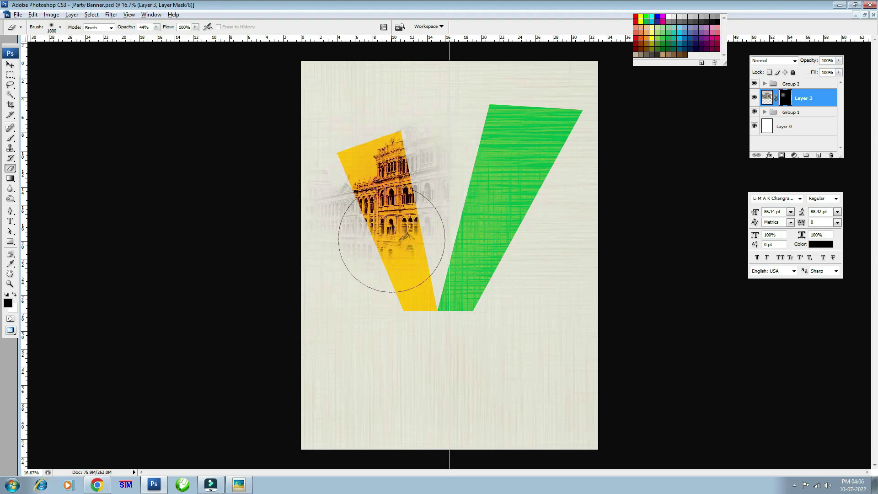
{"action": "left_click_drag", "start_coordinate": [392, 238], "coordinate": [392, 275]}
{"action": "key", "text": "bracketright"}
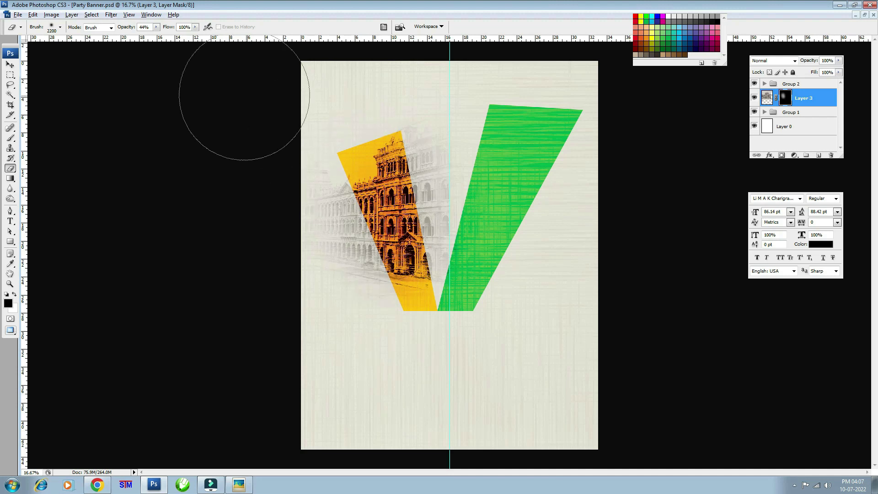
{"action": "key", "text": "v"}
{"action": "left_click", "coordinate": [768, 97]}
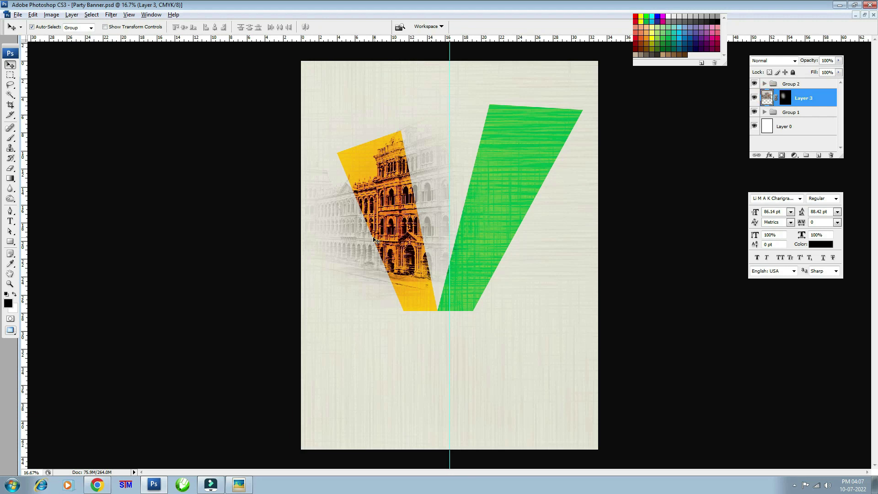
- Set Layer 2, the yellow stripe in Group 2, to Lighten blending
{"action": "left_click", "coordinate": [754, 97]}
{"action": "left_click", "coordinate": [762, 85]}
{"action": "left_click", "coordinate": [790, 134]}
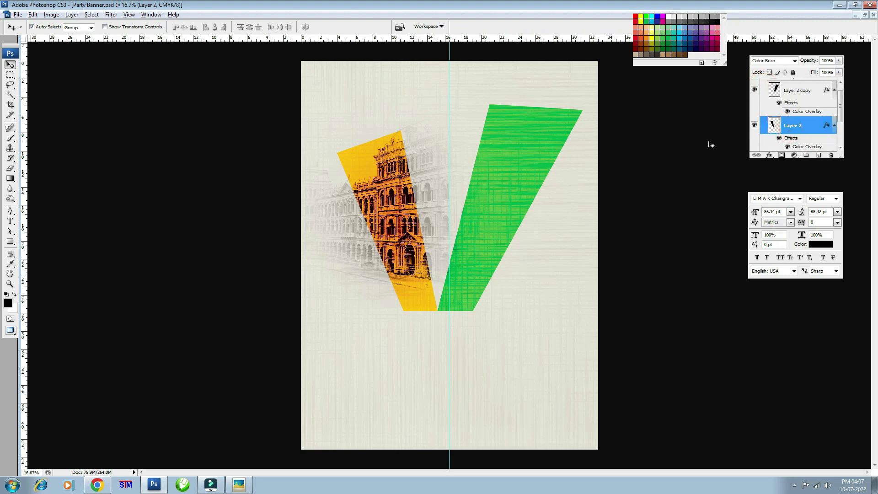
{"action": "left_click", "coordinate": [774, 64]}
{"action": "key", "text": "Down"}
{"action": "key", "text": "Down"}
{"action": "key", "text": "Down"}
{"action": "key", "text": "Up"}
{"action": "key", "text": "Down"}
{"action": "key", "text": "Down"}
{"action": "key", "text": "Up"}
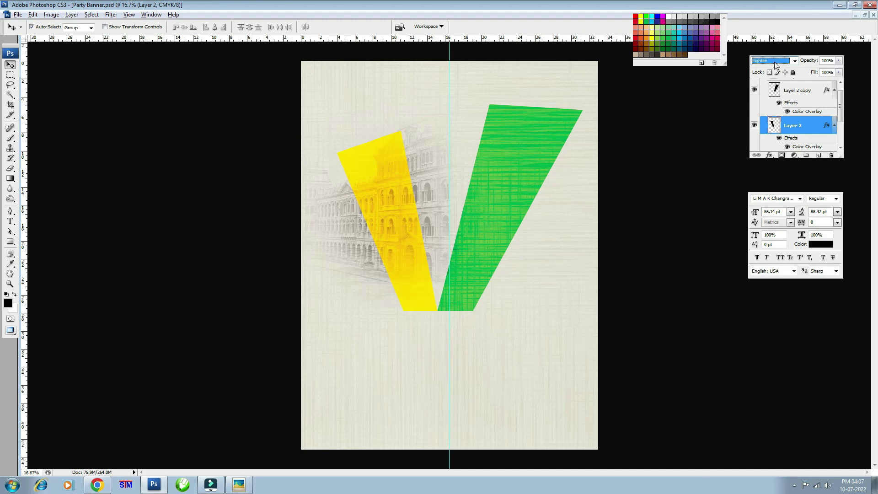
- Give Layer 2 a dark brown a0410d Color Overlay, then group the stripe layers
{"action": "left_click", "coordinate": [768, 155]}
{"action": "left_click", "coordinate": [783, 236]}
{"action": "left_click", "coordinate": [226, 108]}
{"action": "left_click", "coordinate": [646, 33]}
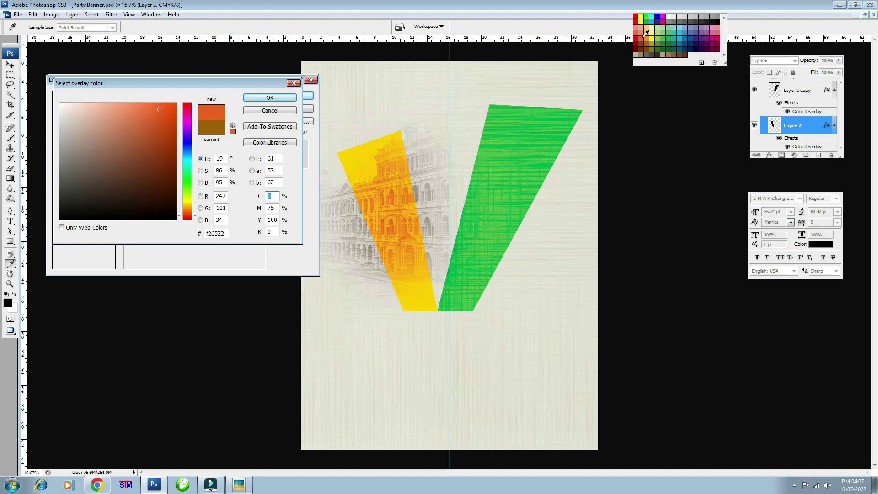
{"action": "left_click", "coordinate": [642, 42]}
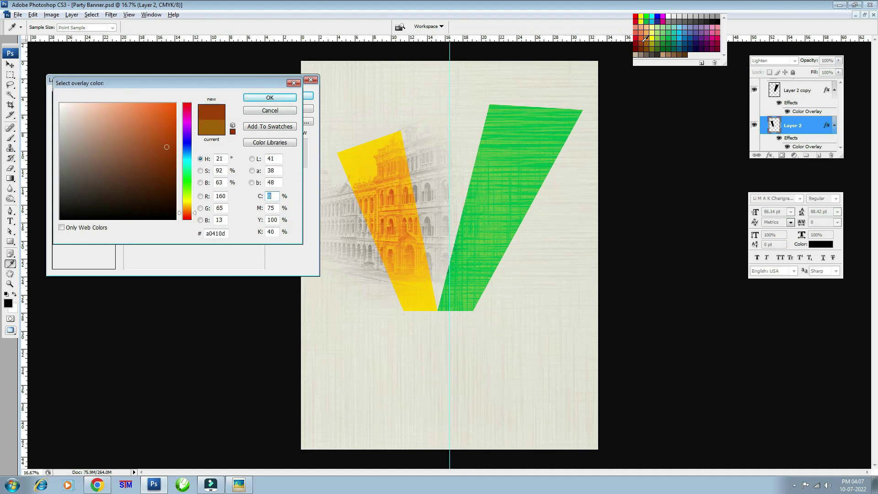
{"action": "key", "text": "Return"}
{"action": "key", "text": "Return"}
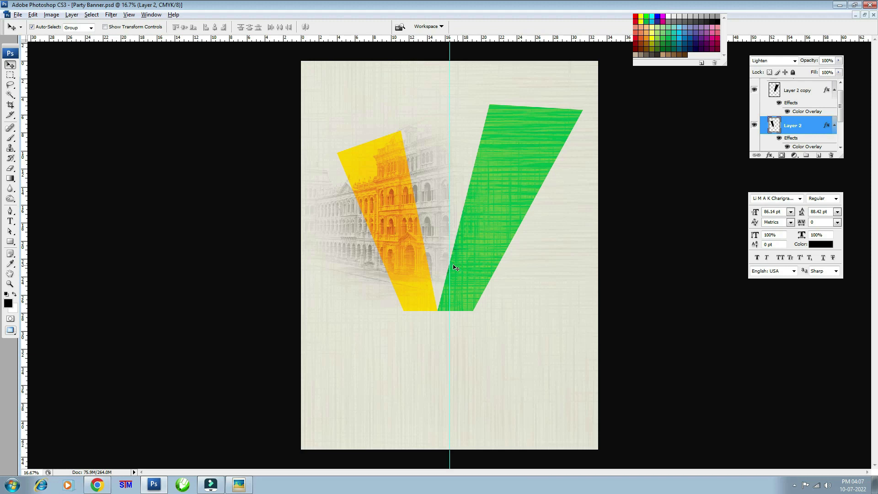
{"action": "key", "text": "ctrl+g"}
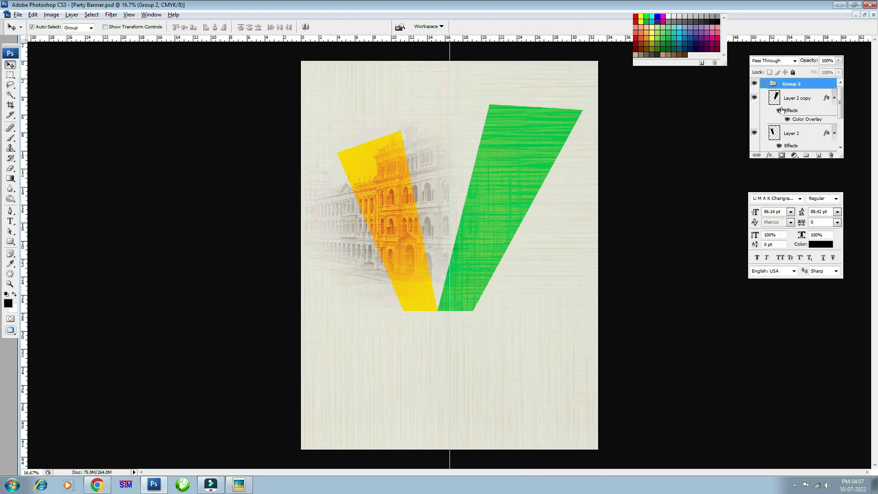
- Move the building photo, Layer 3, into Group 2
{"action": "left_click", "coordinate": [765, 84]}
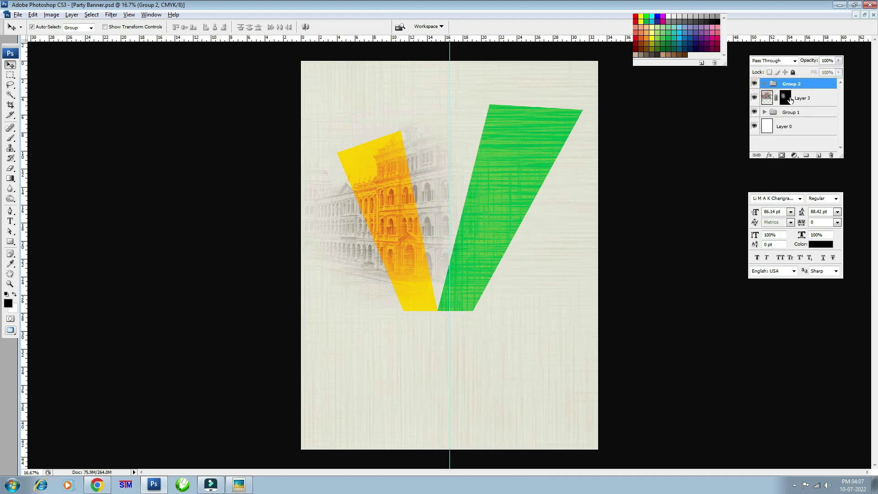
{"action": "left_click", "coordinate": [806, 97]}
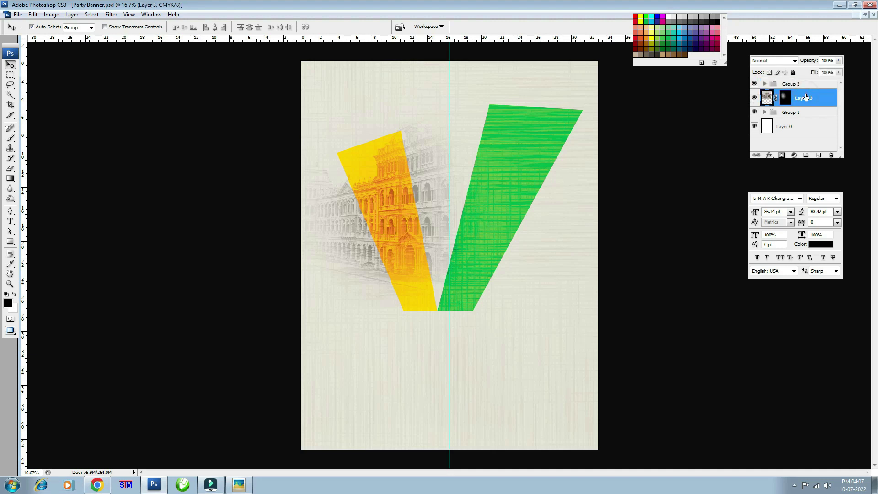
{"action": "left_click_drag", "start_coordinate": [818, 99], "coordinate": [792, 84]}
{"action": "key", "text": "ctrl+z"}
{"action": "left_click_drag", "start_coordinate": [774, 93], "coordinate": [799, 86]}
- Expand Group 2 and hide and show the building photo to compare
{"action": "left_click", "coordinate": [765, 84]}
{"action": "scroll", "coordinate": [759, 132], "scroll_direction": "down", "scroll_amount": 2}
{"action": "left_click", "coordinate": [754, 135]}
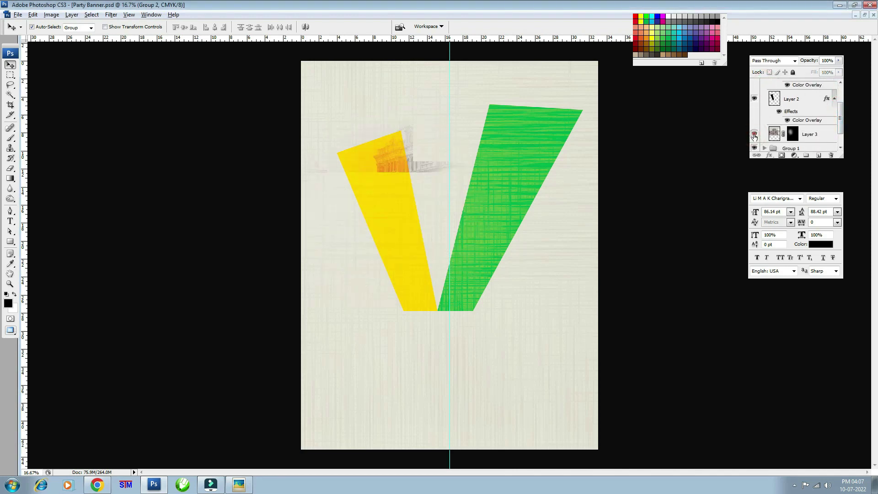
{"action": "left_click", "coordinate": [754, 134]}
{"action": "left_click", "coordinate": [755, 134]}
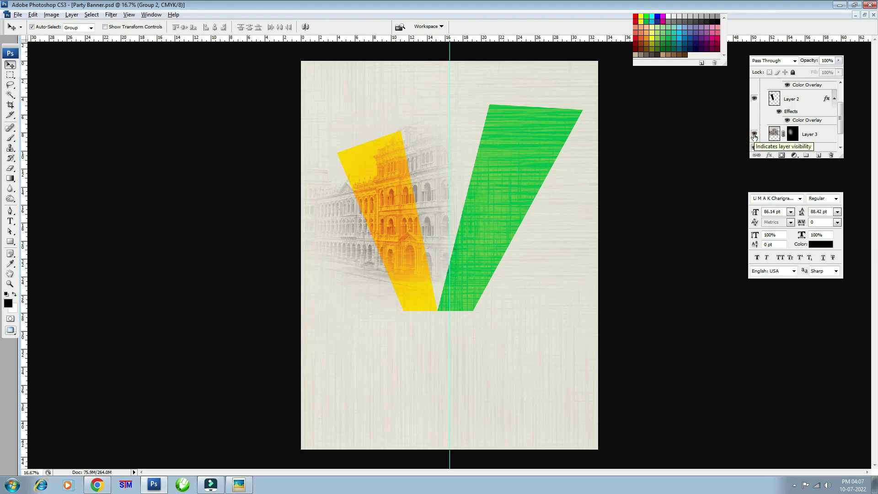
{"action": "left_click_drag", "start_coordinate": [840, 110], "coordinate": [842, 92]}
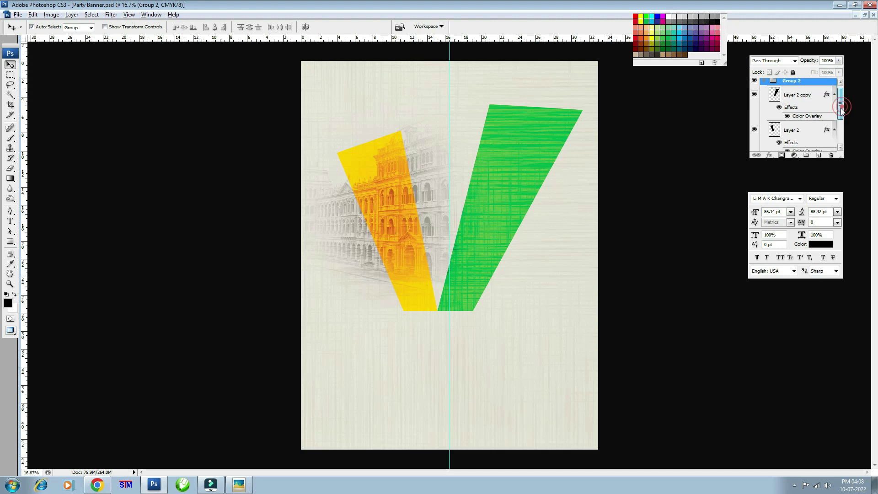
{"action": "scroll", "coordinate": [836, 106], "scroll_direction": "down", "scroll_amount": 2}
- Copy the download.jpg crowd photo into the banner, beneath Layer 2 copy
{"action": "left_click", "coordinate": [865, 16]}
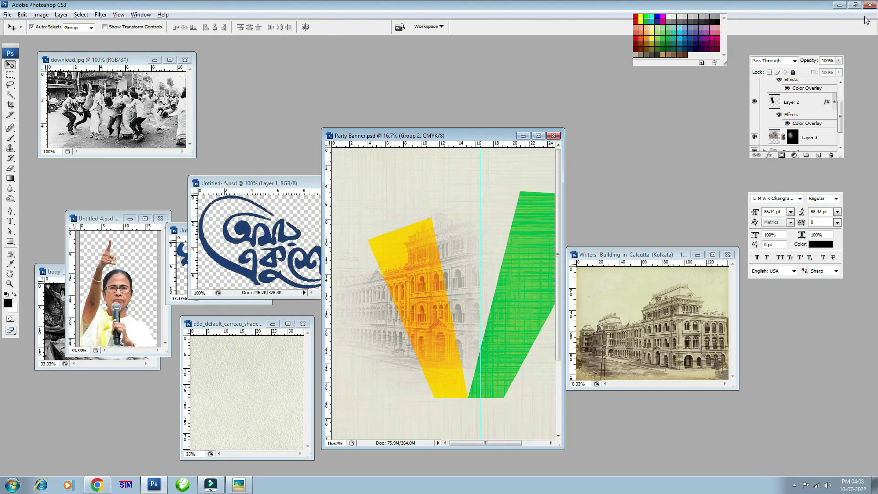
{"action": "left_click_drag", "start_coordinate": [100, 221], "coordinate": [167, 202]}
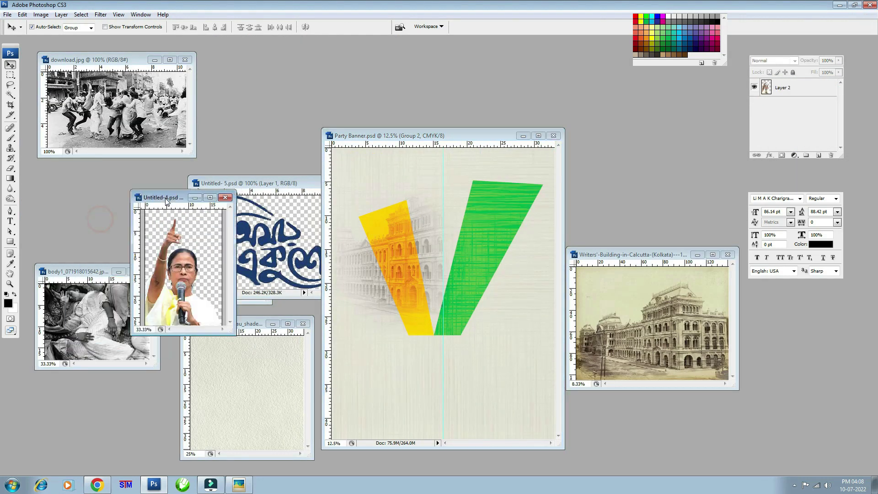
{"action": "left_click_drag", "start_coordinate": [112, 110], "coordinate": [487, 262]}
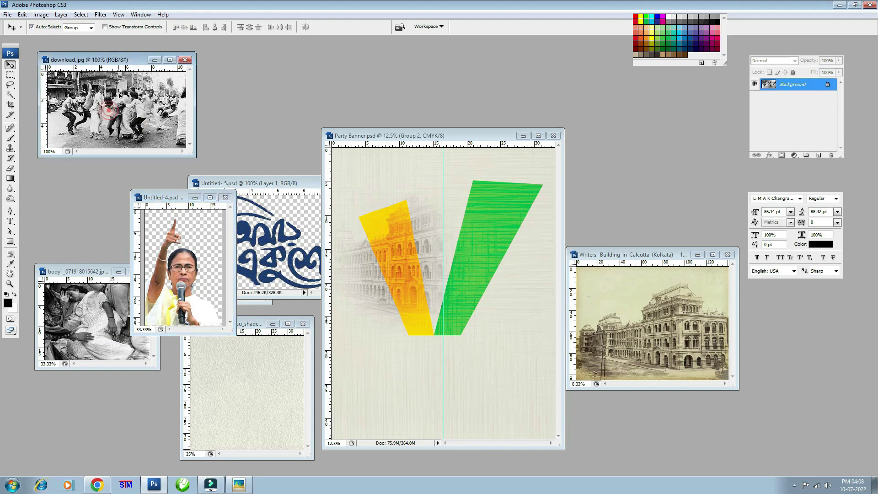
{"action": "double_click", "coordinate": [501, 135]}
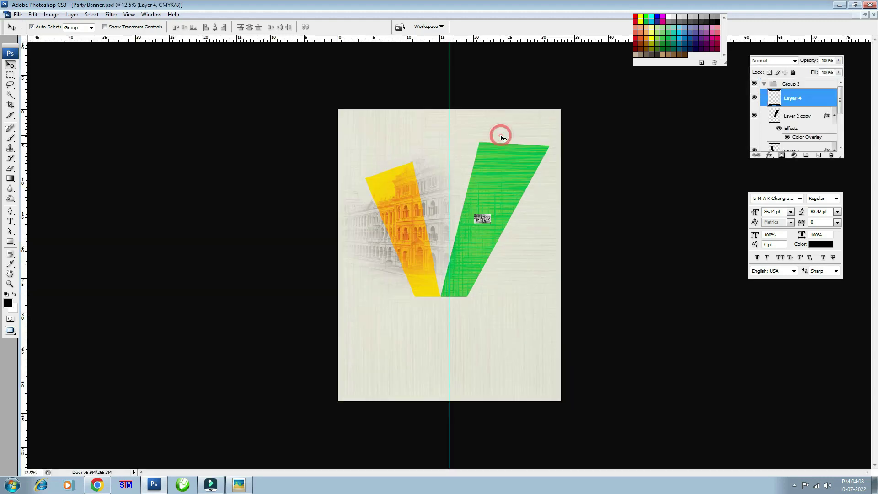
{"action": "key", "text": "ctrl+bracketleft"}
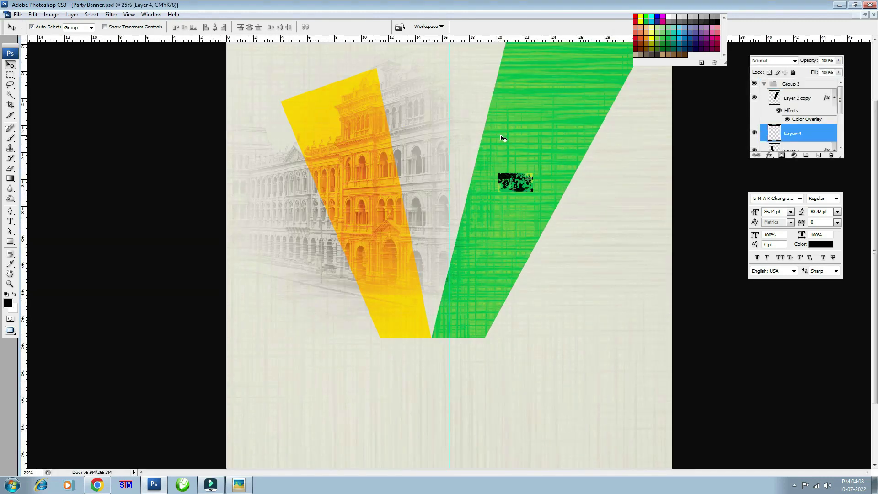
- Scale the crowd photo up with Free Transform and zoom out
{"action": "key", "text": "ctrl+t"}
{"action": "left_click_drag", "start_coordinate": [533, 173], "coordinate": [611, 126]}
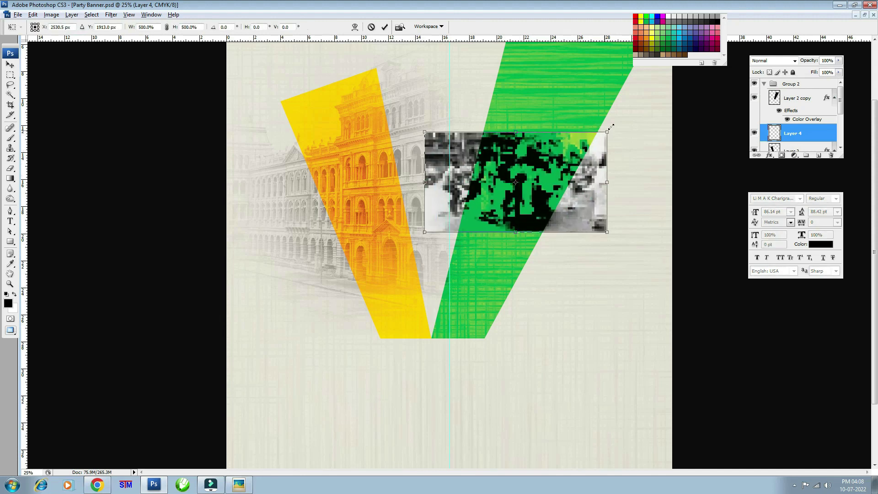
{"action": "key", "text": "Return"}
{"action": "key", "text": "v"}
{"action": "key", "text": "ctrl+minus"}
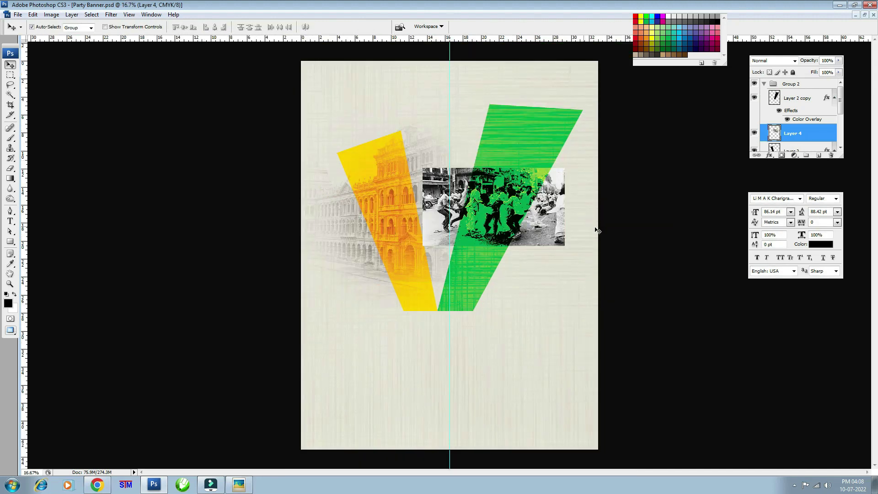
- Resize and reposition the crowd photo to about 137.2% across the V's middle
{"action": "key", "text": "ctrl+t"}
{"action": "left_click_drag", "start_coordinate": [515, 231], "coordinate": [517, 245]}
{"action": "left_click_drag", "start_coordinate": [567, 182], "coordinate": [595, 170]}
{"action": "left_click_drag", "start_coordinate": [543, 223], "coordinate": [541, 219]}
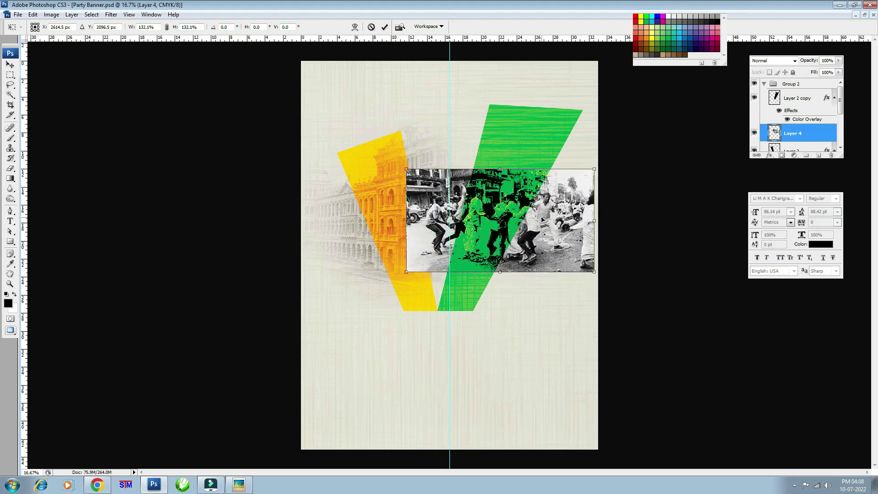
{"action": "left_click_drag", "start_coordinate": [594, 170], "coordinate": [597, 163]}
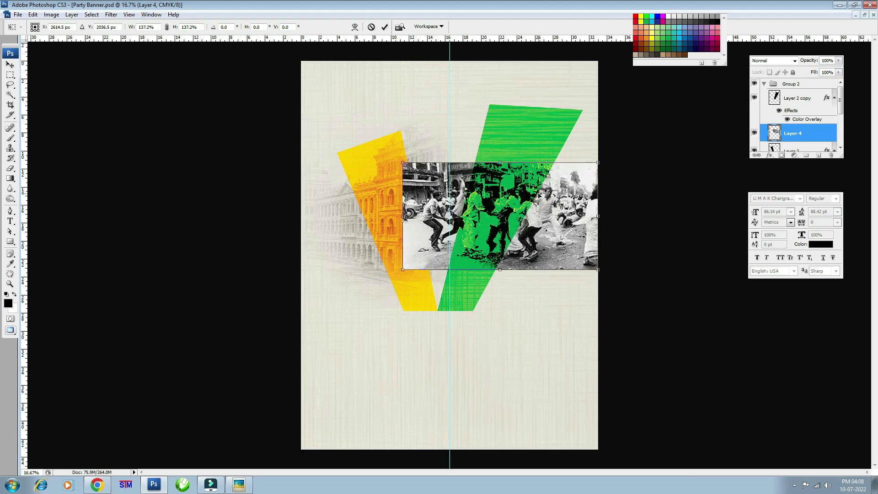
{"action": "key", "text": "Return"}
- Restack Layer 4 just above Group 1 and zoom in on the V
{"action": "key", "text": "ctrl+bracketleft"}
{"action": "key", "text": "ctrl+bracketleft"}
{"action": "key", "text": "ctrl+bracketleft"}
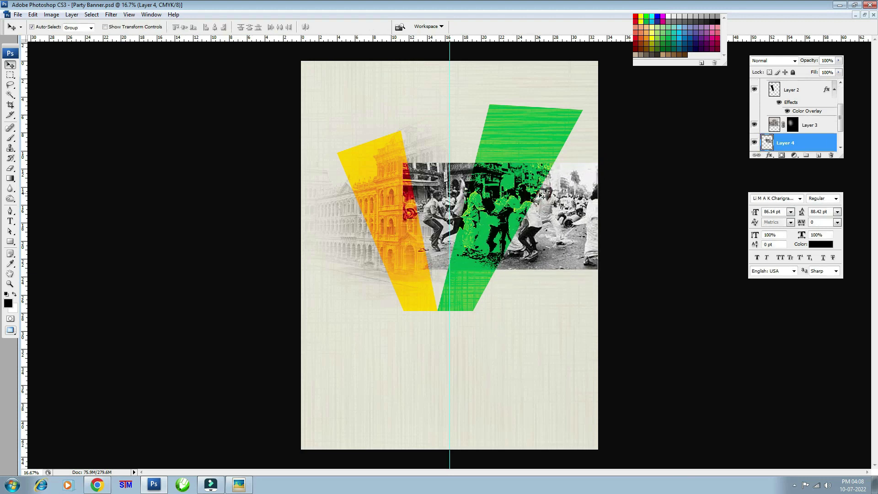
{"action": "key", "text": "ctrl+bracketleft"}
{"action": "key", "text": "ctrl+bracketright"}
{"action": "key", "text": "ctrl+plus"}
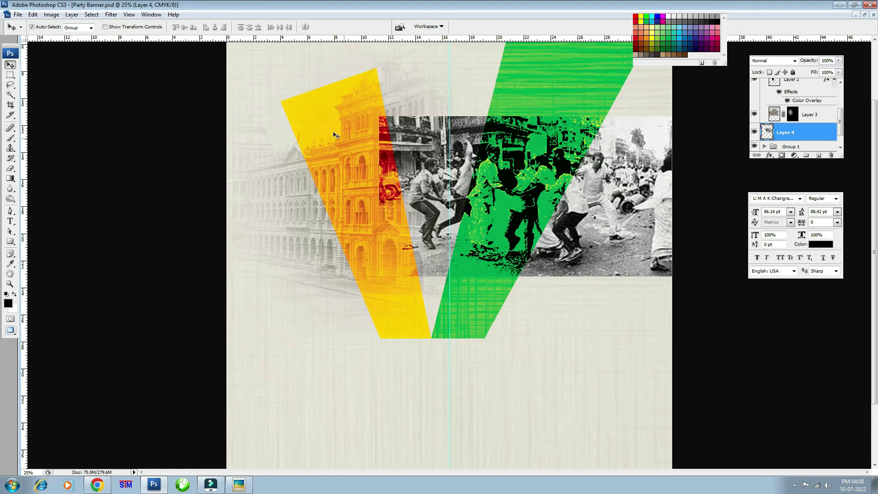
- Add an inverted layer mask to the crowd photo so it is hidden
{"action": "left_click", "coordinate": [782, 155]}
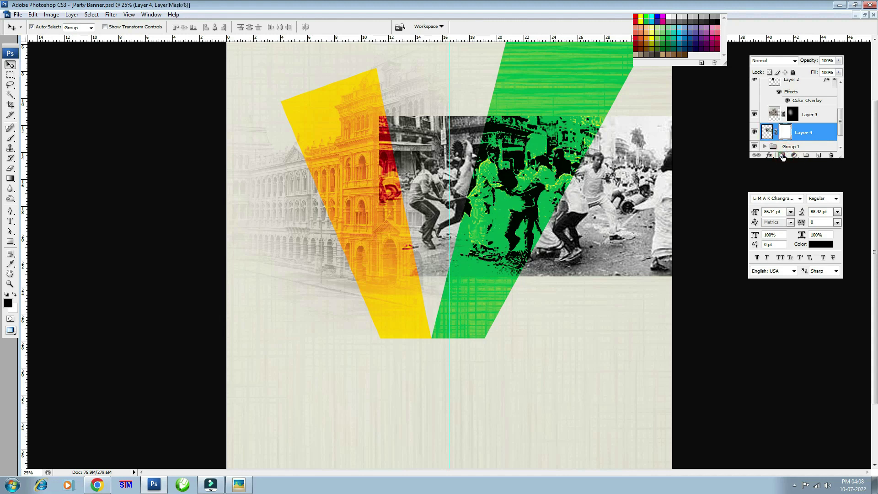
{"action": "key", "text": "ctrl+i"}
{"action": "key", "text": "e"}
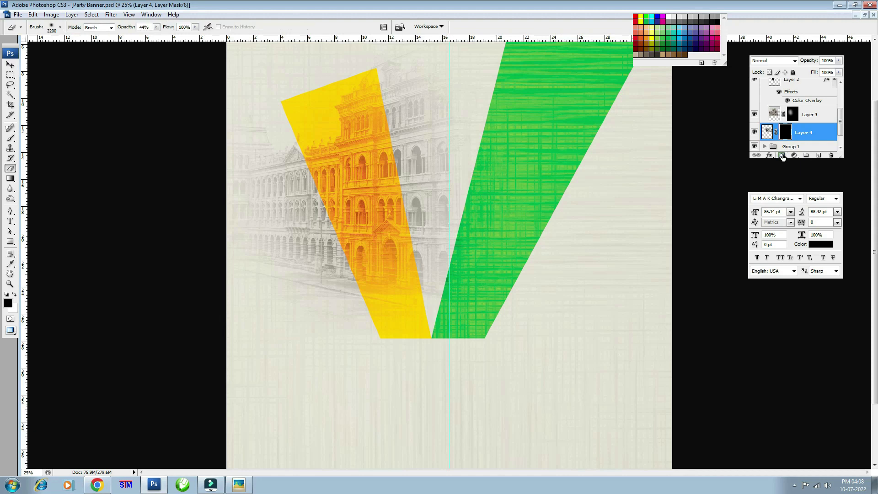
{"action": "right_click", "coordinate": [9, 169]}
{"action": "left_click", "coordinate": [43, 167]}
{"action": "key", "text": "bracketleft"}
{"action": "key", "text": "bracketleft"}
{"action": "key", "text": "bracketleft"}
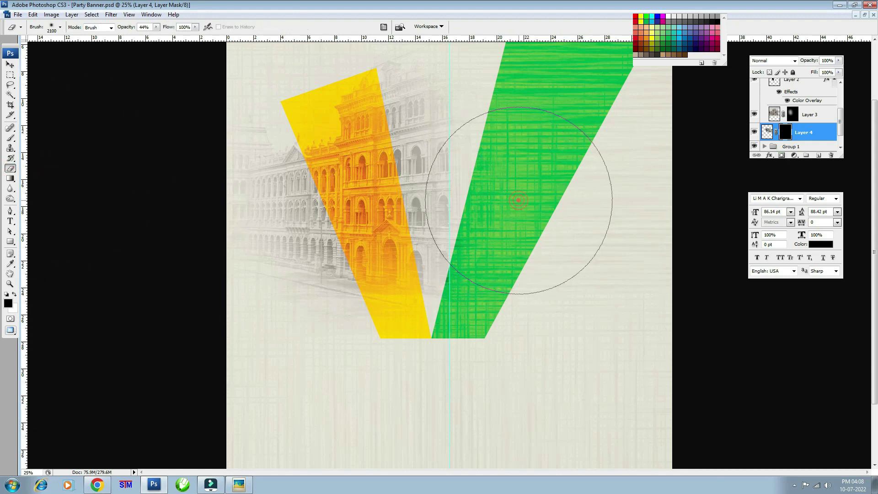
{"action": "left_click", "coordinate": [518, 197]}
{"action": "key", "text": "ctrl+z"}
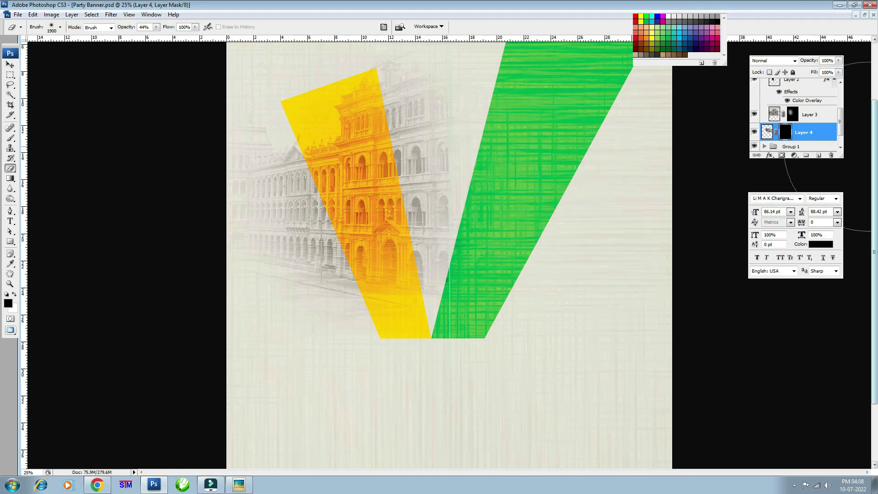
- Reveal the crowd photo in the mask inside the green arm's outline
{"action": "scroll", "coordinate": [841, 136], "scroll_direction": "down", "scroll_amount": 1}
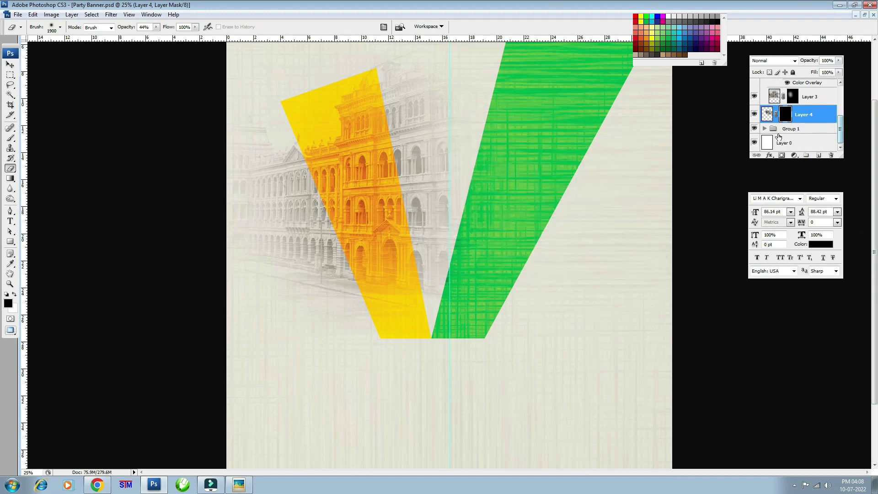
{"action": "left_click_drag", "start_coordinate": [841, 121], "coordinate": [843, 102]}
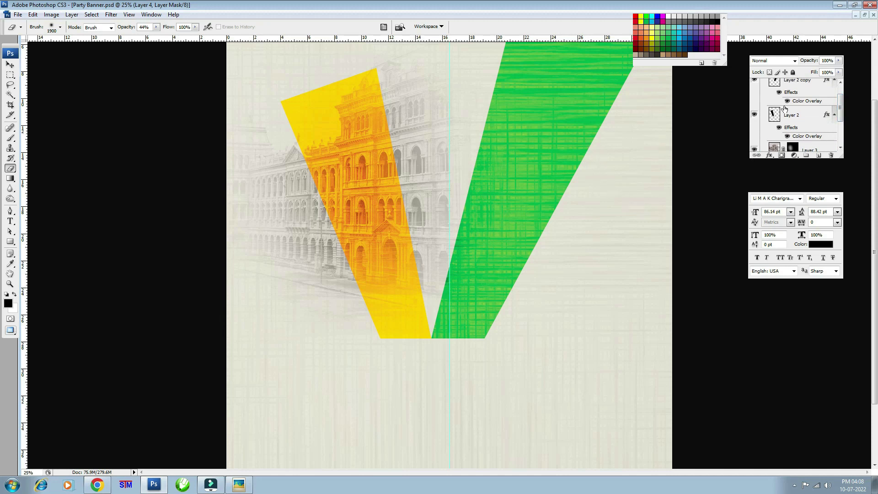
{"action": "left_click", "coordinate": [755, 80]}
{"action": "left_click", "coordinate": [773, 84], "text": "ctrl"}
{"action": "left_click_drag", "start_coordinate": [840, 103], "coordinate": [841, 134]}
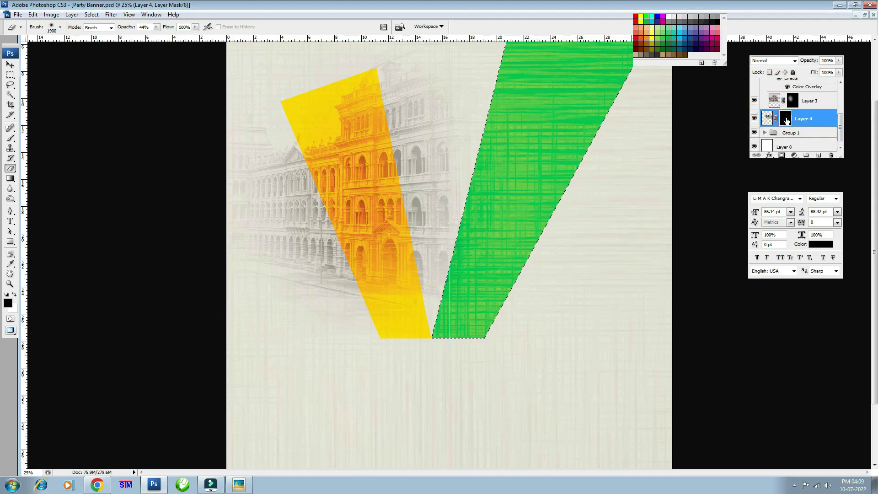
{"action": "key", "text": "ctrl+v"}
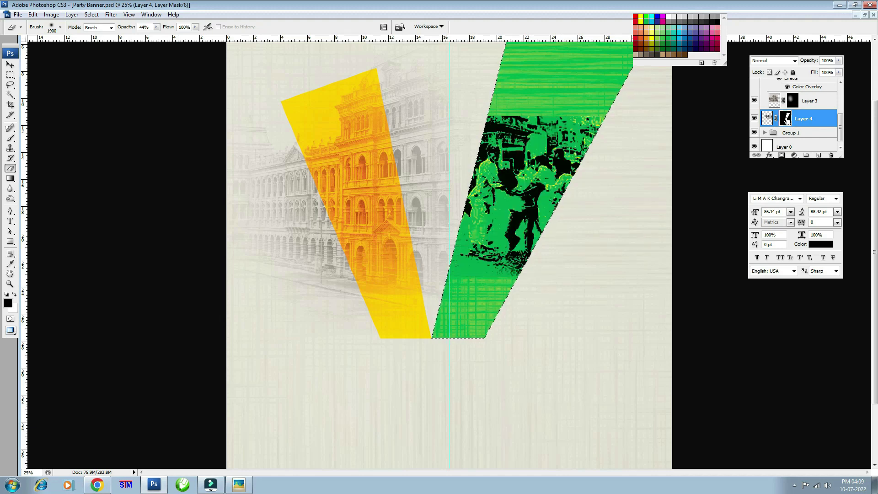
{"action": "key", "text": "ctrl+d"}
- Adjust the brush and eraser sizes and swap colours for mask editing
{"action": "key", "text": "b"}
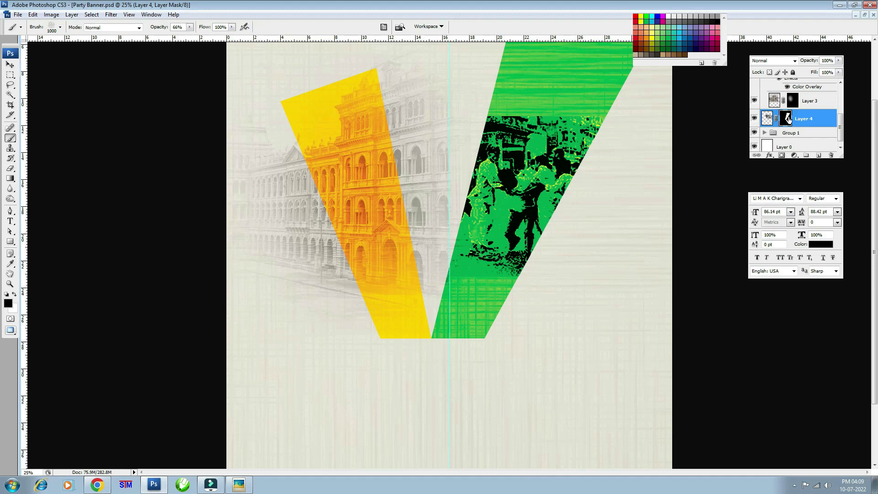
{"action": "key", "text": "bracketright"}
{"action": "key", "text": "bracketright"}
{"action": "key", "text": "bracketright"}
{"action": "right_click", "coordinate": [544, 219]}
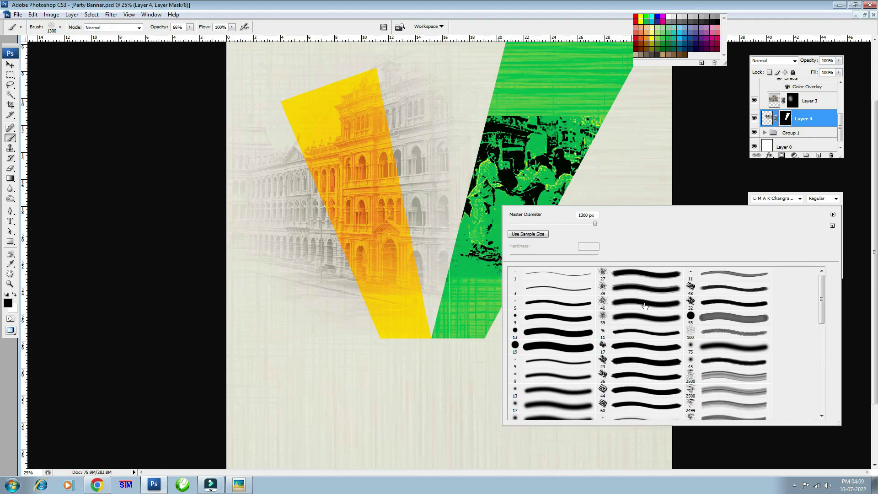
{"action": "key", "text": "Return"}
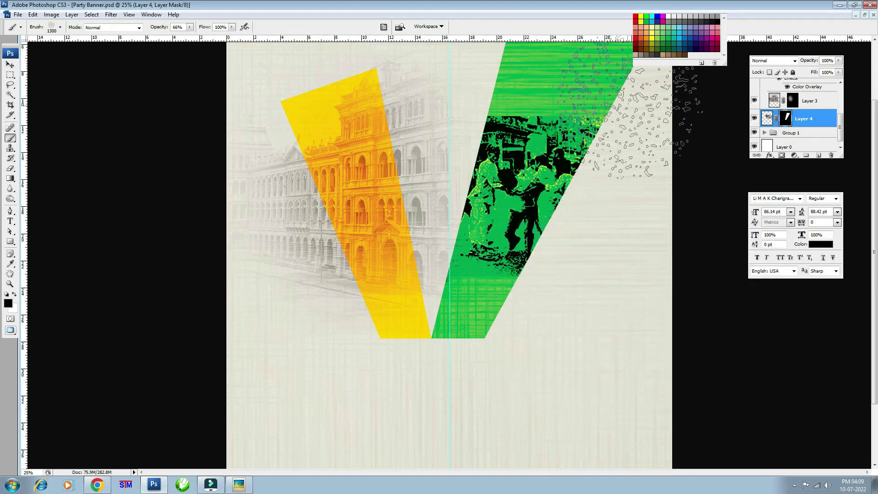
{"action": "key", "text": "e"}
{"action": "left_click_drag", "start_coordinate": [556, 169], "coordinate": [539, 216]}
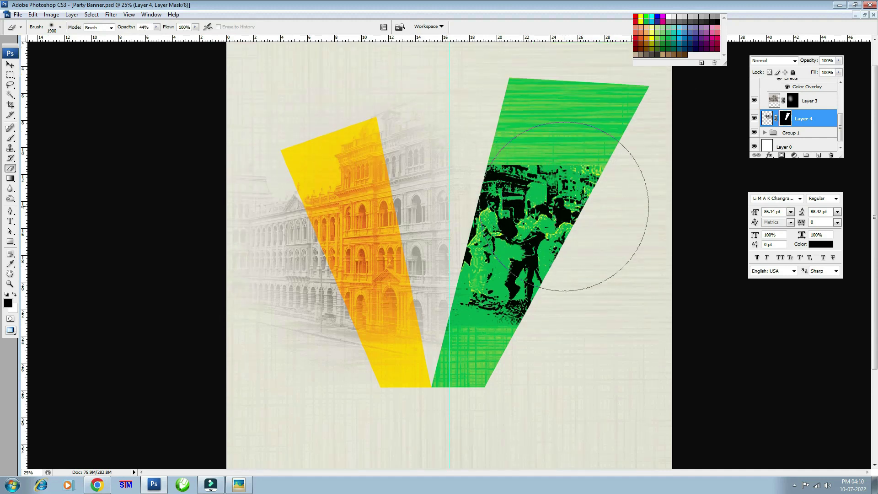
{"action": "key", "text": "bracketleft"}
{"action": "key", "text": "bracketleft"}
{"action": "key", "text": "bracketleft"}
{"action": "key", "text": "bracketleft"}
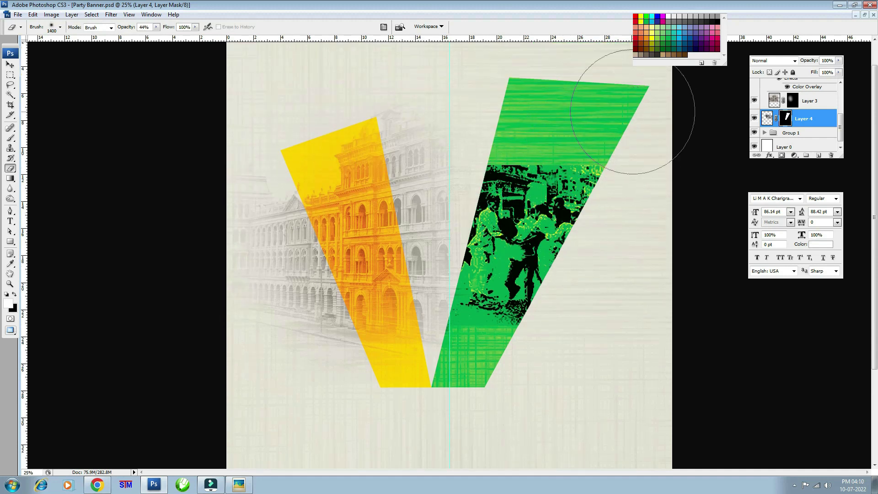
{"action": "key", "text": "x"}
- Erase the mask near the green arm's top, below the figures, and the right-side figures
{"action": "key", "text": "bracketleft"}
{"action": "key", "text": "bracketleft"}
{"action": "key", "text": "bracketleft"}
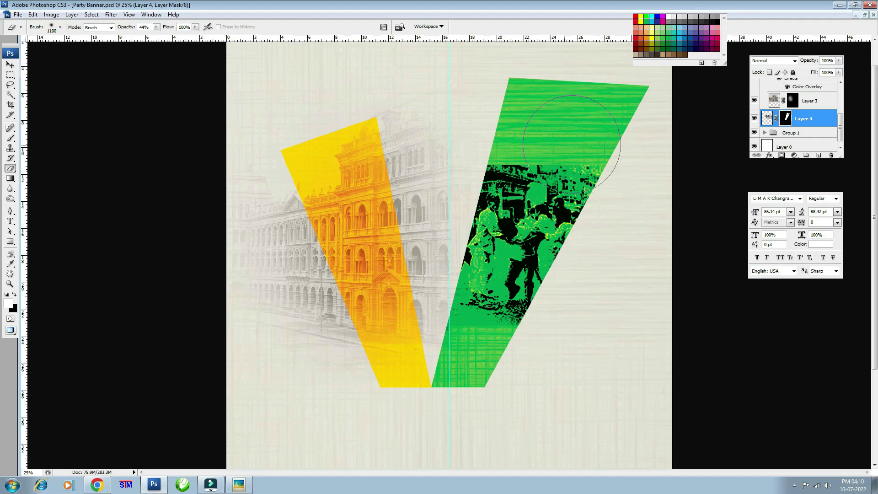
{"action": "left_click_drag", "start_coordinate": [485, 146], "coordinate": [548, 137]}
{"action": "key", "text": "bracketleft"}
{"action": "key", "text": "0"}
{"action": "key", "text": "bracketright"}
{"action": "key", "text": "bracketright"}
{"action": "key", "text": "bracketright"}
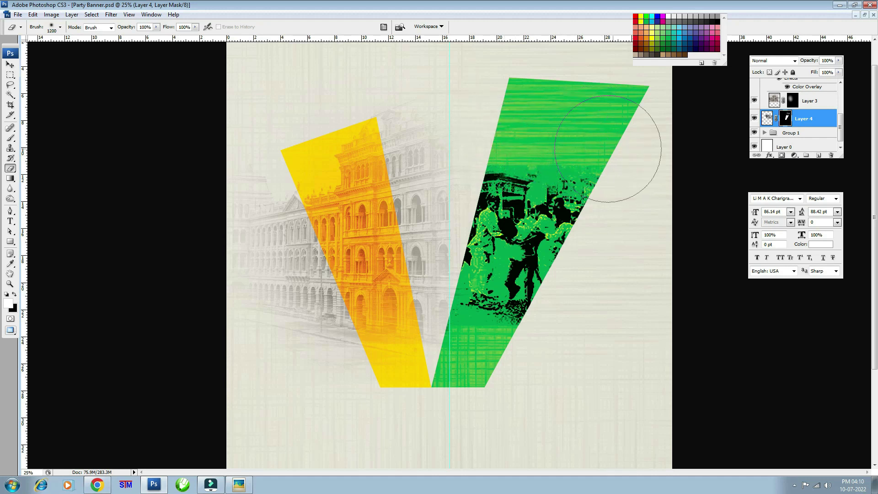
{"action": "left_click_drag", "start_coordinate": [500, 373], "coordinate": [539, 378]}
{"action": "key", "text": "bracketleft"}
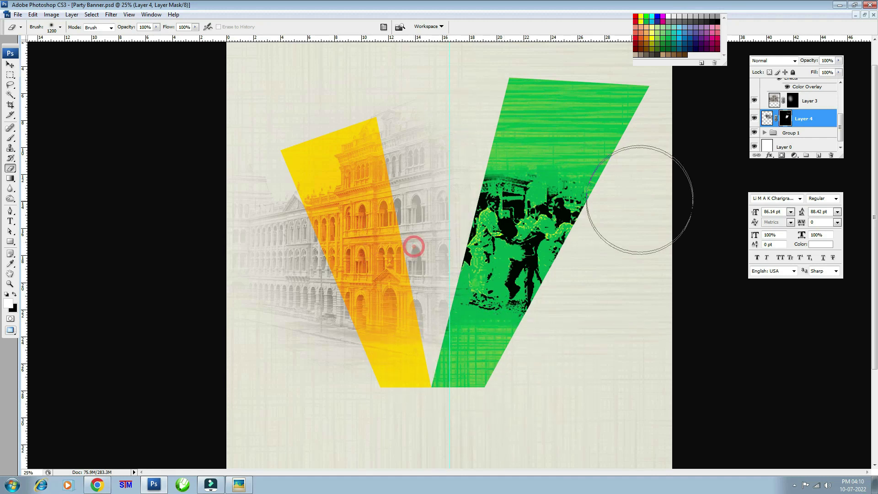
{"action": "left_click_drag", "start_coordinate": [588, 283], "coordinate": [592, 239]}
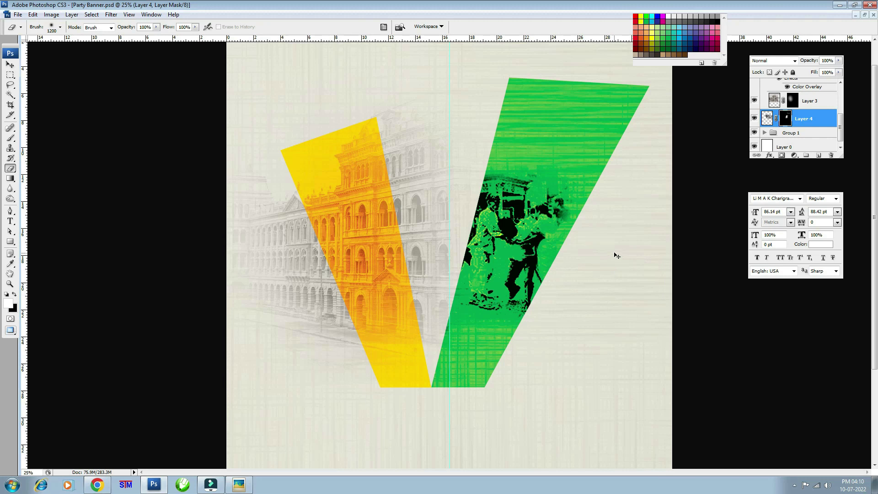
- Select Layer 2 and briefly hide and show it to check
{"action": "key", "text": "v"}
{"action": "left_click", "coordinate": [768, 120]}
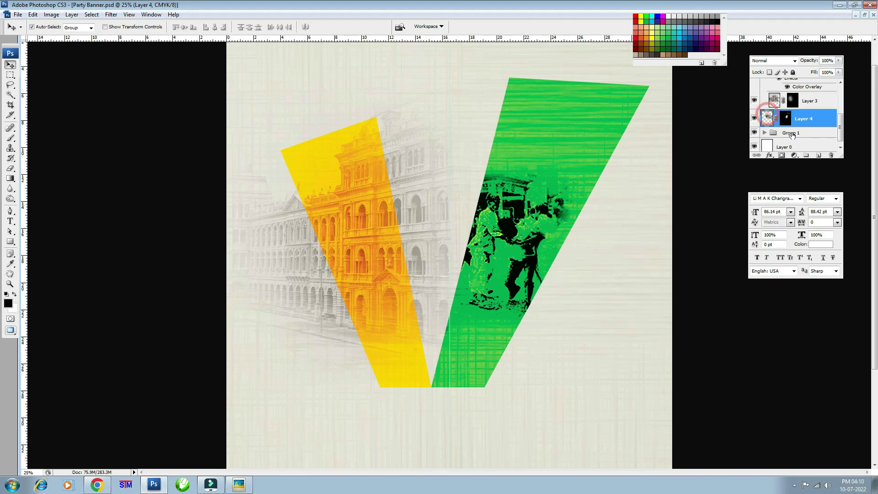
{"action": "scroll", "coordinate": [843, 111], "scroll_direction": "up", "scroll_amount": 3}
{"action": "scroll", "coordinate": [848, 106], "scroll_direction": "up", "scroll_amount": 1}
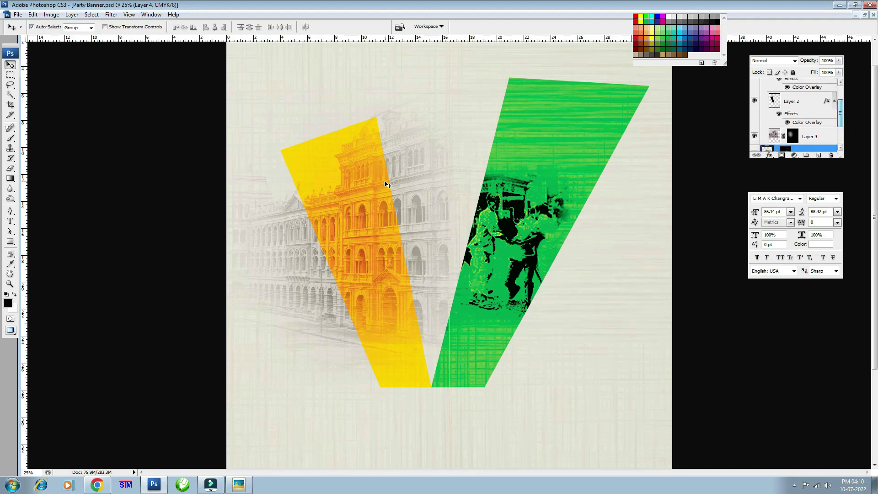
{"action": "left_click", "coordinate": [343, 168]}
{"action": "scroll", "coordinate": [787, 130], "scroll_direction": "up", "scroll_amount": 2}
{"action": "right_click", "coordinate": [789, 124]}
{"action": "left_click", "coordinate": [787, 118]}
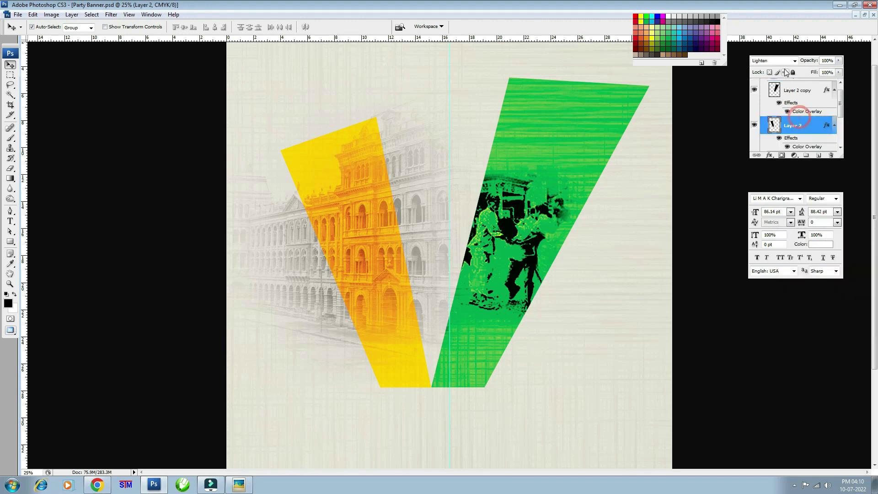
{"action": "left_click", "coordinate": [754, 127]}
{"action": "left_click", "coordinate": [754, 127]}
- Set the green Layer 2 copy's blend mode to Lighten
{"action": "left_click", "coordinate": [792, 94]}
{"action": "left_click", "coordinate": [780, 61]}
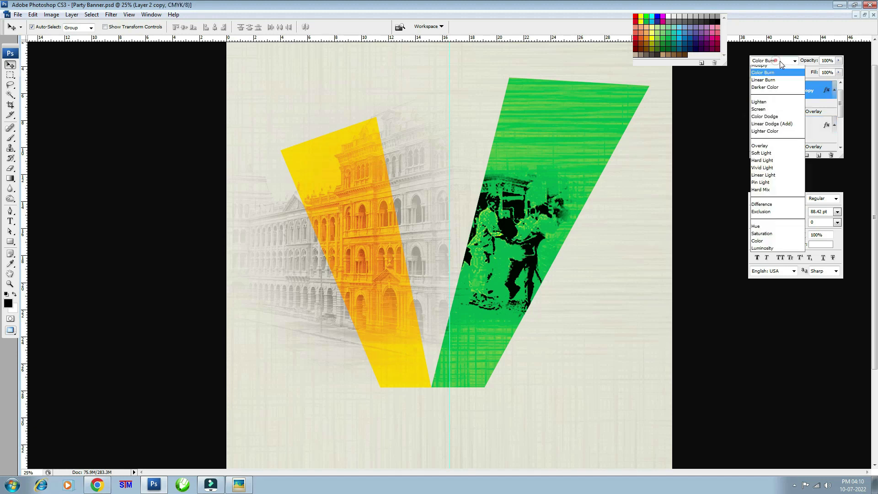
{"action": "left_click", "coordinate": [761, 101]}
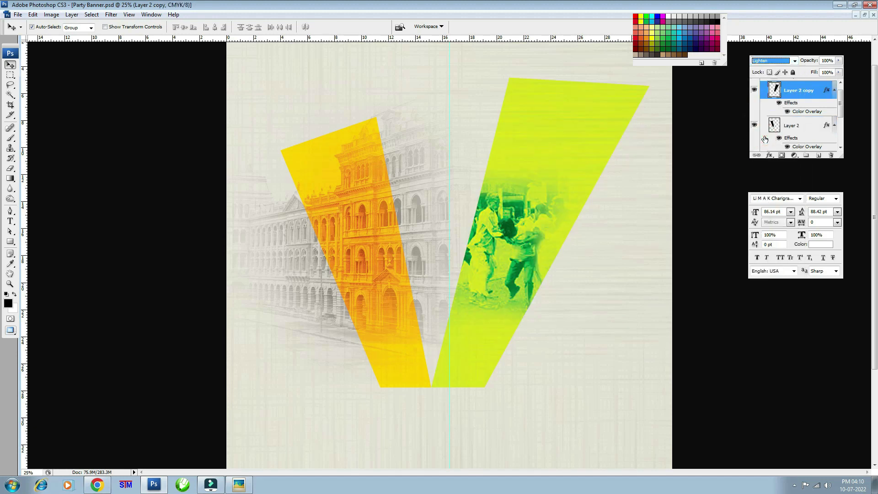
{"action": "scroll", "coordinate": [774, 65], "scroll_direction": "up", "scroll_amount": 3}
- Add a Color Overlay to Layer 2 copy with Hard Light blending
{"action": "left_click", "coordinate": [770, 156]}
{"action": "left_click", "coordinate": [796, 240]}
{"action": "left_click", "coordinate": [189, 111]}
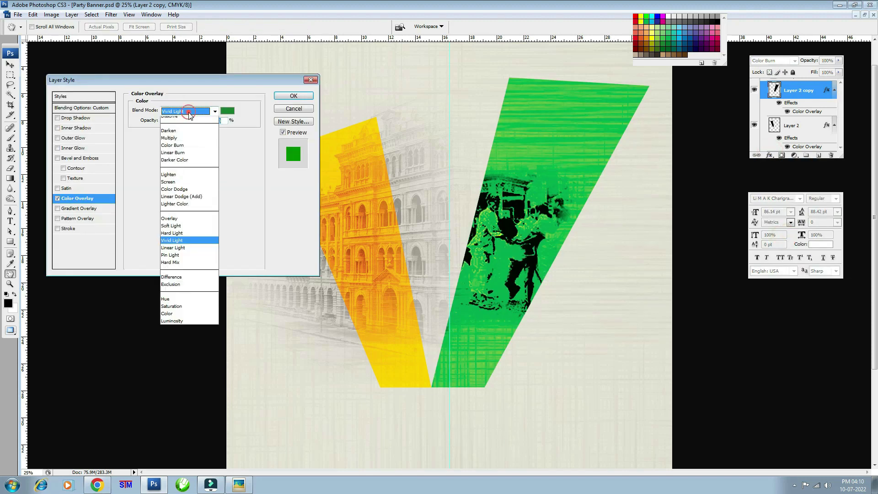
{"action": "scroll", "coordinate": [189, 111], "scroll_direction": "up", "scroll_amount": 2}
{"action": "scroll", "coordinate": [189, 112], "scroll_direction": "up", "scroll_amount": 2}
{"action": "scroll", "coordinate": [189, 112], "scroll_direction": "up", "scroll_amount": 1}
{"action": "scroll", "coordinate": [188, 112], "scroll_direction": "up", "scroll_amount": 2}
{"action": "scroll", "coordinate": [189, 112], "scroll_direction": "up", "scroll_amount": 4}
{"action": "scroll", "coordinate": [188, 111], "scroll_direction": "up", "scroll_amount": 3}
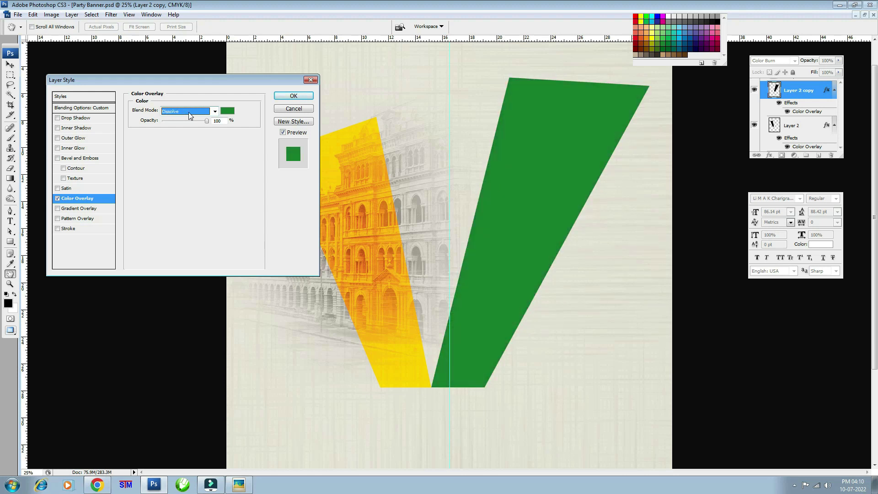
{"action": "scroll", "coordinate": [188, 112], "scroll_direction": "down", "scroll_amount": 3}
{"action": "scroll", "coordinate": [189, 111], "scroll_direction": "down", "scroll_amount": 4}
{"action": "scroll", "coordinate": [189, 111], "scroll_direction": "down", "scroll_amount": 4}
{"action": "scroll", "coordinate": [188, 112], "scroll_direction": "down", "scroll_amount": 2}
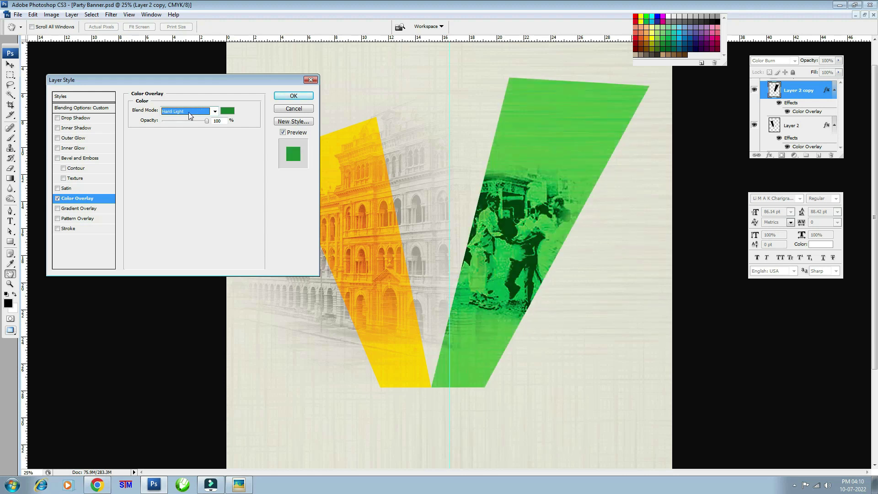
{"action": "scroll", "coordinate": [189, 112], "scroll_direction": "down", "scroll_amount": 1}
{"action": "scroll", "coordinate": [189, 112], "scroll_direction": "up", "scroll_amount": 1}
- Set the overlay colour to bright green 39b54a and apply the effect
{"action": "left_click", "coordinate": [232, 111]}
{"action": "left_click", "coordinate": [665, 39]}
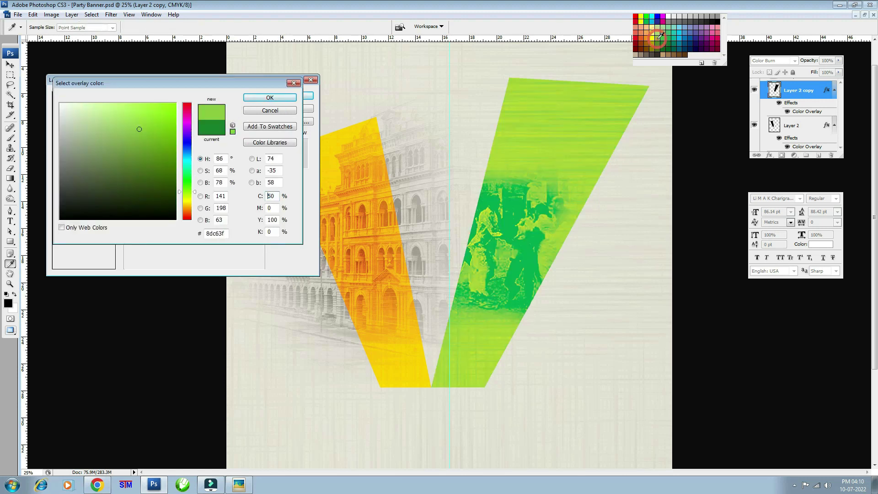
{"action": "left_click", "coordinate": [660, 41]}
{"action": "left_click", "coordinate": [664, 40]}
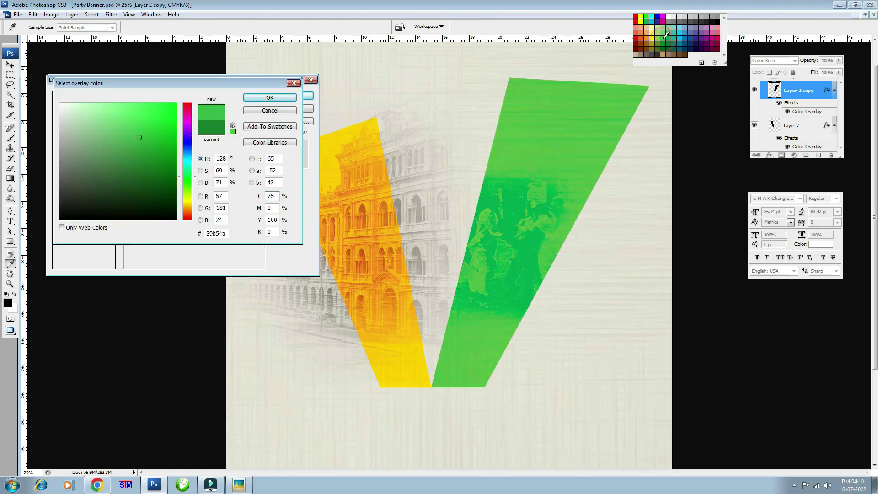
{"action": "left_click", "coordinate": [257, 111]}
{"action": "left_click", "coordinate": [282, 96]}
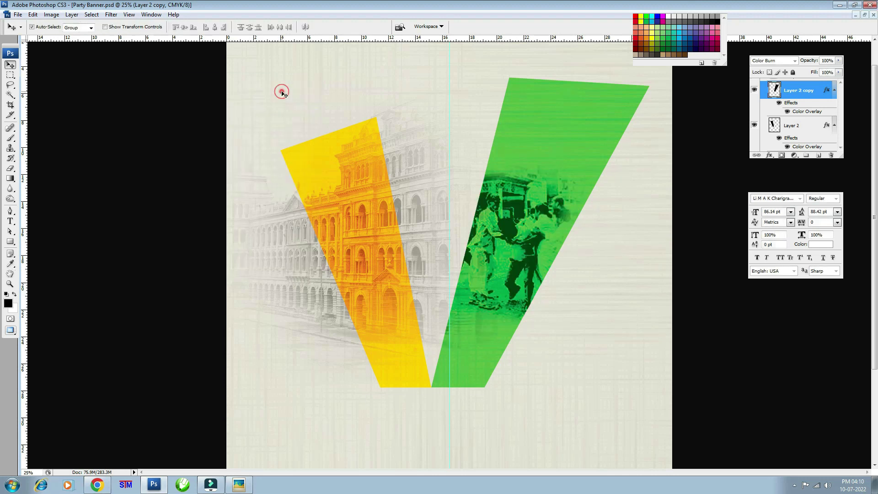
{"action": "left_click", "coordinate": [866, 15]}
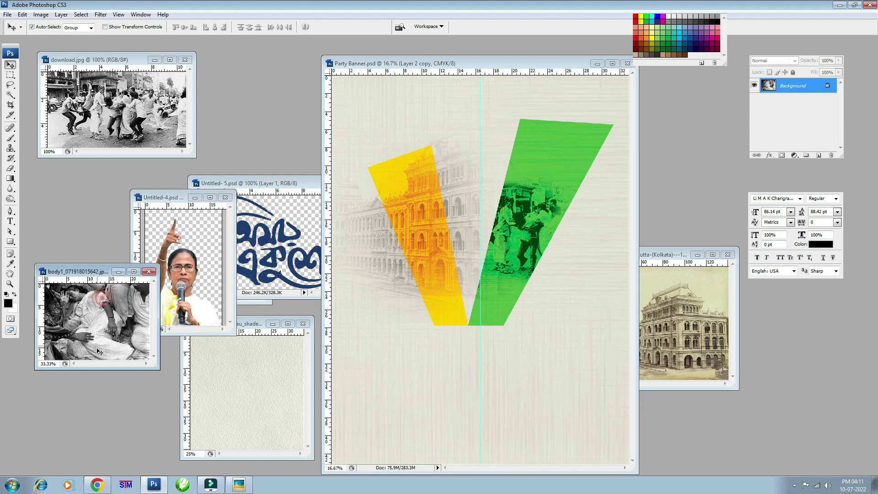
- Drag the body1 crowd photo into Party Banner beneath the green V layers
{"action": "left_click_drag", "start_coordinate": [98, 299], "coordinate": [549, 169]}
{"action": "double_click", "coordinate": [562, 63]}
{"action": "key", "text": "ctrl+plus"}
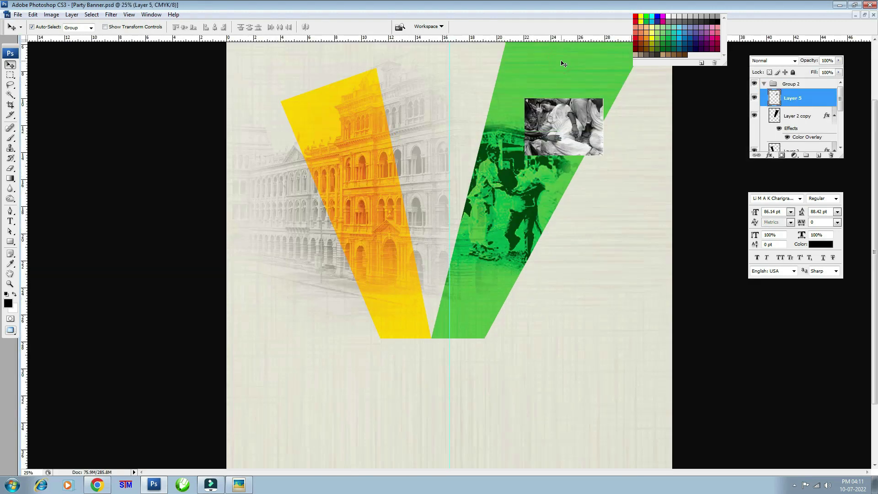
{"action": "key", "text": "ctrl+bracketleft"}
{"action": "key", "text": "ctrl+bracketleft"}
{"action": "key", "text": "ctrl+bracketleft"}
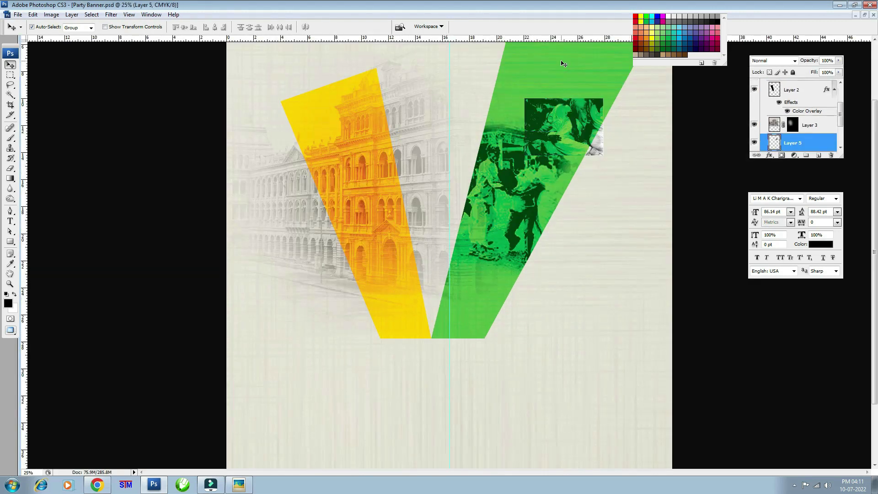
{"action": "key", "text": "ctrl+minus"}
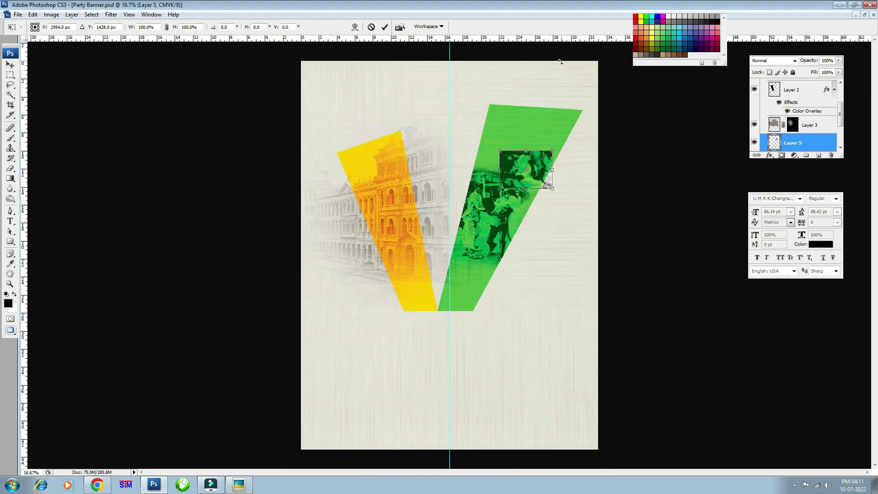
- Enlarge and tilt Layer 5 across the green stroke's upper half
{"action": "key", "text": "ctrl+t"}
{"action": "mouse_move", "coordinate": [604, 111]}
{"action": "left_mouse_down"}
{"action": "mouse_move", "coordinate": [595, 91]}
{"action": "mouse_move", "coordinate": [603, 77]}
{"action": "left_mouse_up"}
{"action": "double_click", "coordinate": [559, 137]}
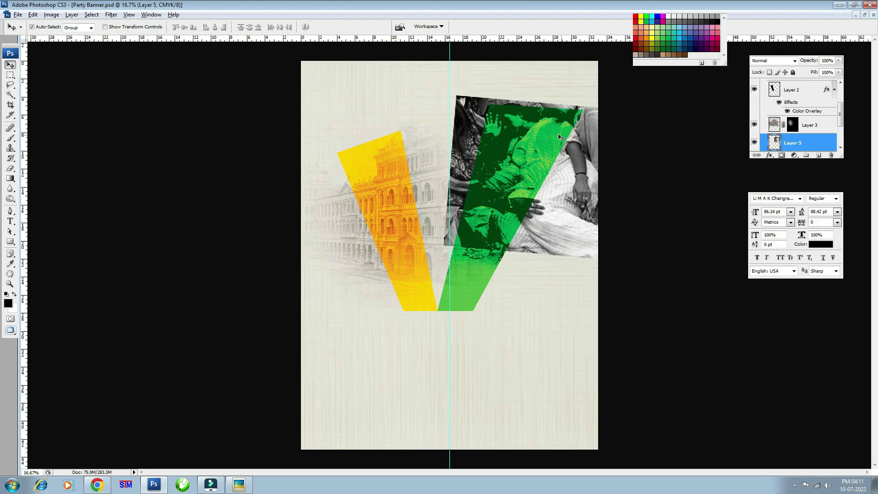
{"action": "scroll", "coordinate": [844, 130], "scroll_direction": "down", "scroll_amount": 2}
- Mask the new crowd photo to the green band's outline and erase parts of the mask to reveal more photo
{"action": "left_click", "coordinate": [785, 125], "text": "ctrl"}
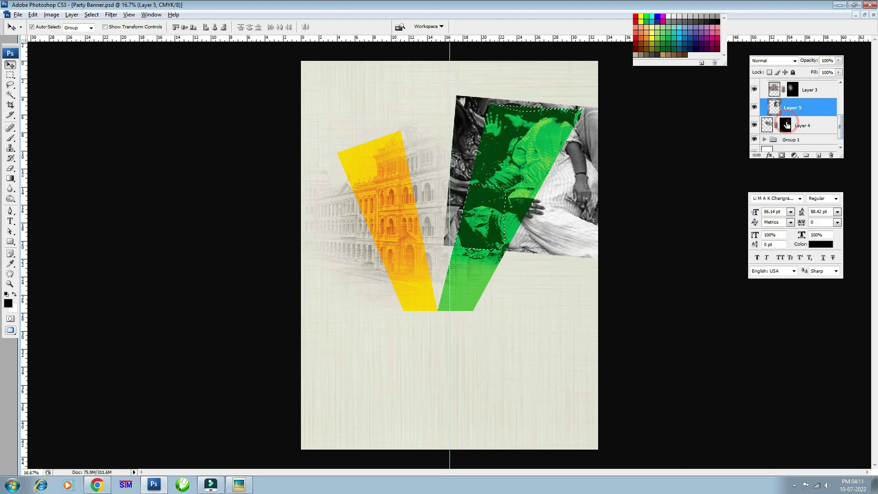
{"action": "scroll", "coordinate": [839, 135], "scroll_direction": "up", "scroll_amount": 2}
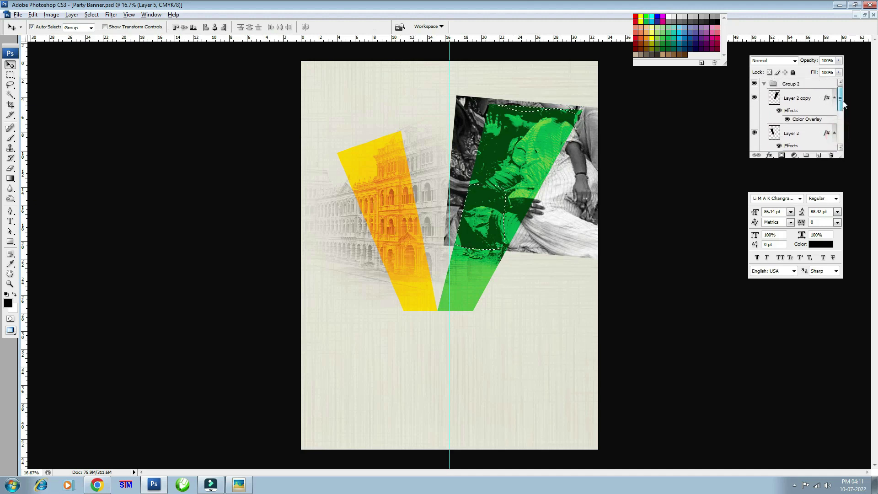
{"action": "left_click", "coordinate": [781, 155]}
{"action": "key", "text": "e"}
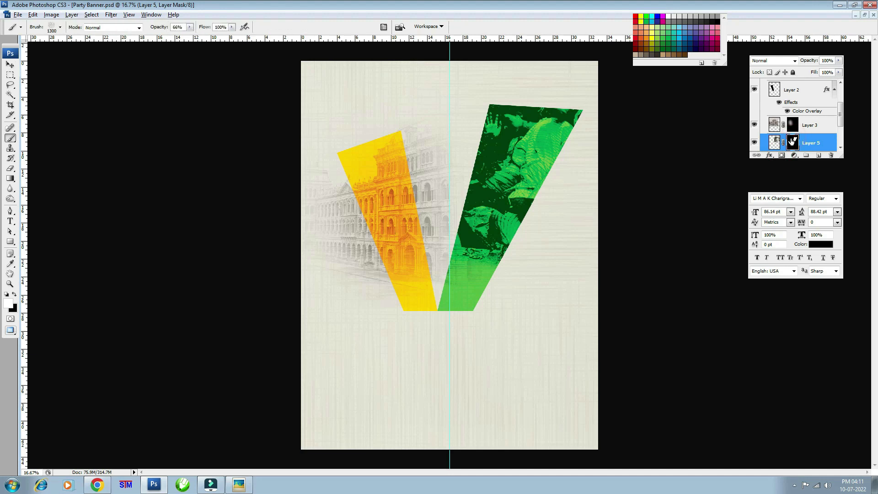
{"action": "key", "text": "bracketright"}
{"action": "key", "text": "bracketright"}
{"action": "key", "text": "bracketright"}
{"action": "left_click_drag", "start_coordinate": [489, 275], "coordinate": [471, 274]}
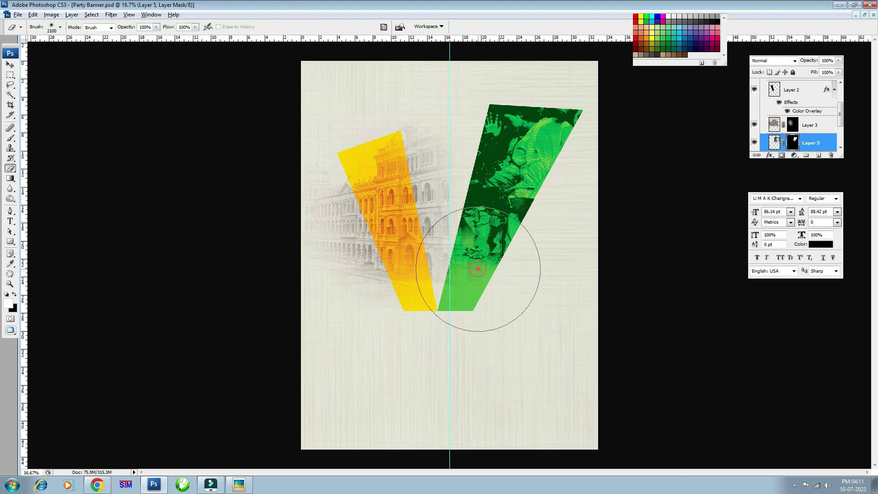
{"action": "left_click_drag", "start_coordinate": [529, 235], "coordinate": [515, 244]}
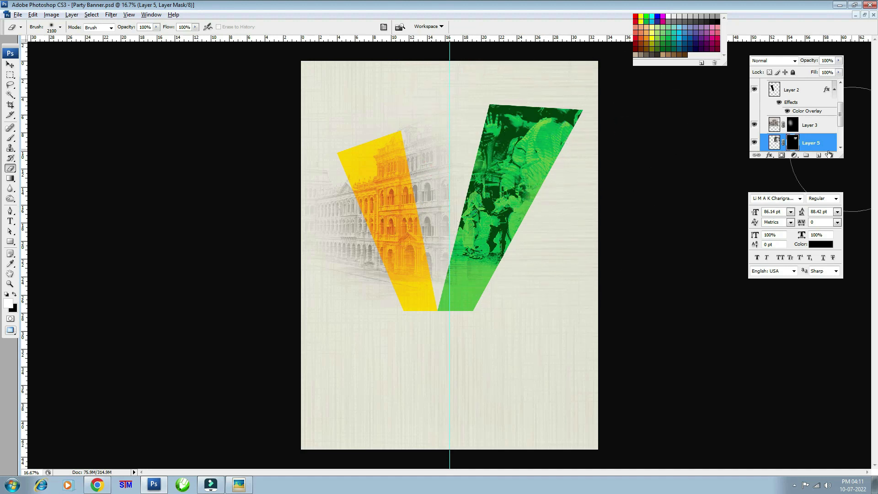
- Fade the new photo, Layer 5, to low opacity and the earlier crowd photo, Layer 4, to 55%
{"action": "left_click", "coordinate": [775, 142]}
{"action": "left_click", "coordinate": [839, 60]}
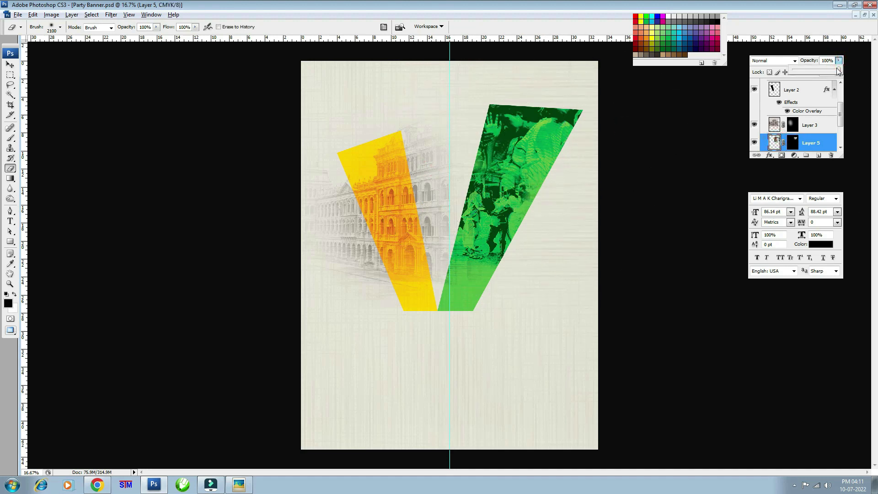
{"action": "left_click_drag", "start_coordinate": [839, 70], "coordinate": [801, 76]}
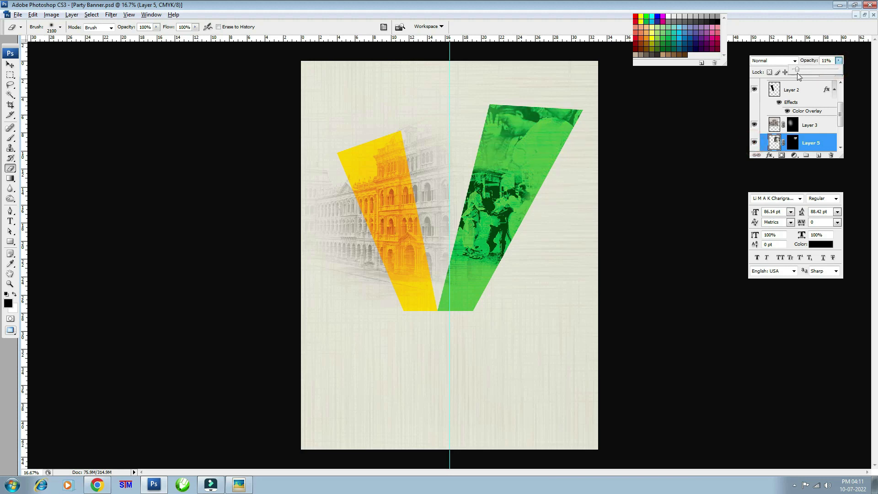
{"action": "scroll", "coordinate": [840, 122], "scroll_direction": "down", "scroll_amount": 2}
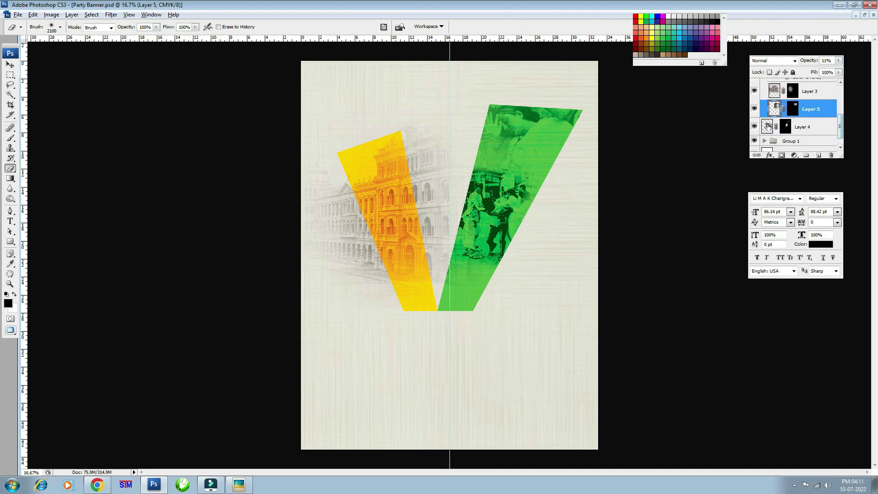
{"action": "left_click", "coordinate": [805, 126]}
{"action": "left_click", "coordinate": [755, 129]}
{"action": "left_click", "coordinate": [838, 61]}
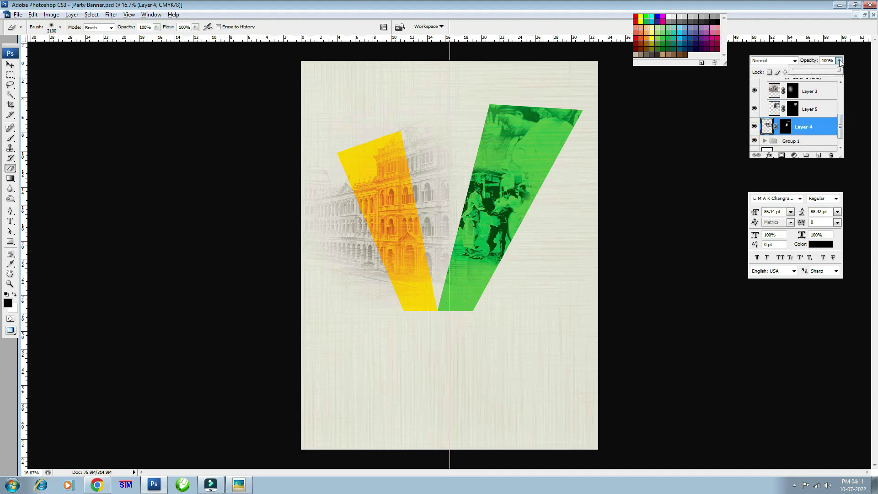
{"action": "left_click_drag", "start_coordinate": [838, 72], "coordinate": [829, 73]}
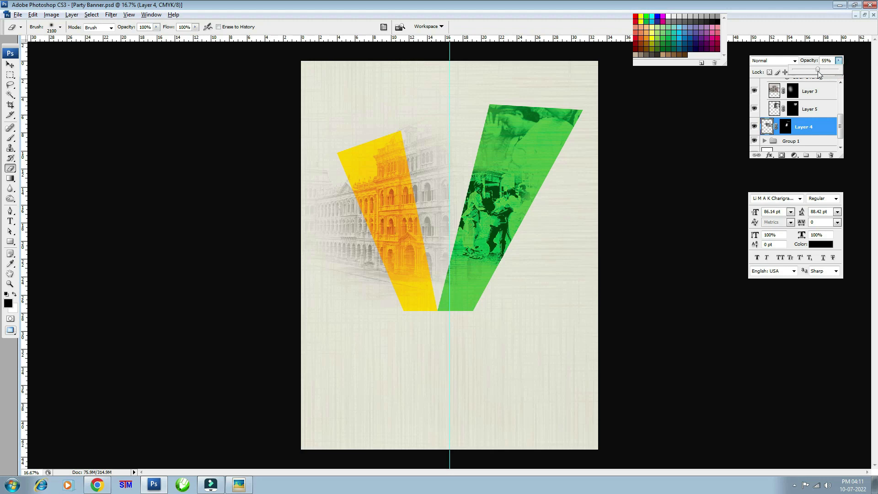
- Move the earlier crowd photo, Layer 4, into the V's Group 2 and check the groups' visibility
{"action": "left_click", "coordinate": [12, 65]}
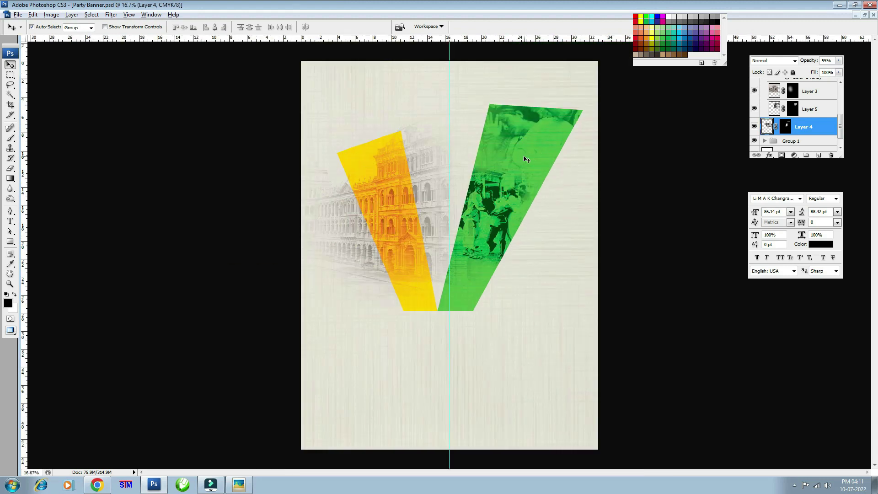
{"action": "key", "text": "ctrl+plus"}
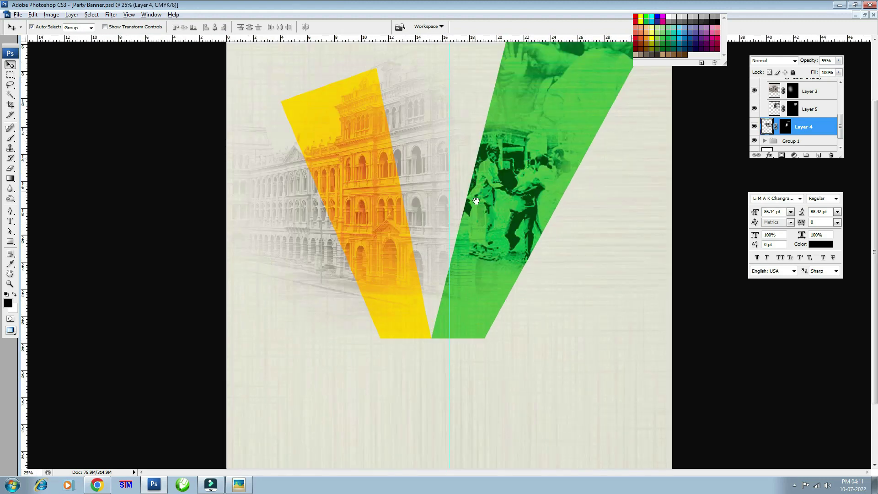
{"action": "scroll", "coordinate": [476, 203], "scroll_direction": "up", "scroll_amount": 1}
{"action": "left_click", "coordinate": [407, 189]}
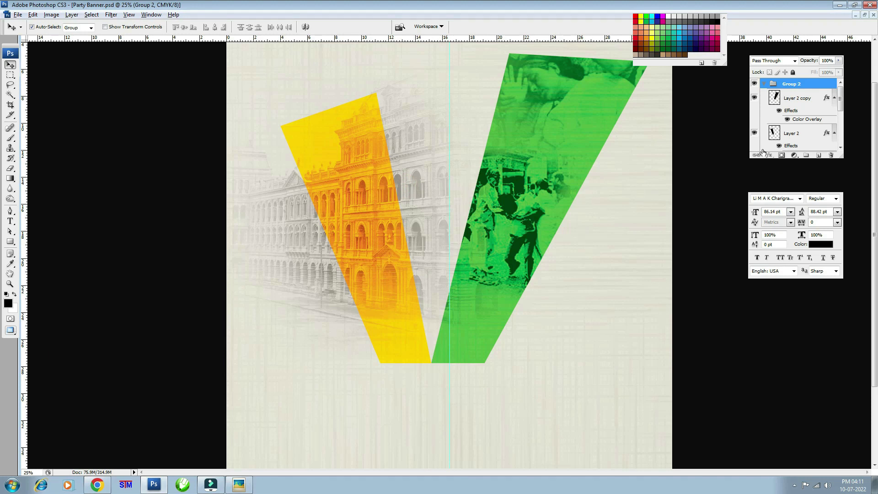
{"action": "key", "text": "ctrl+minus"}
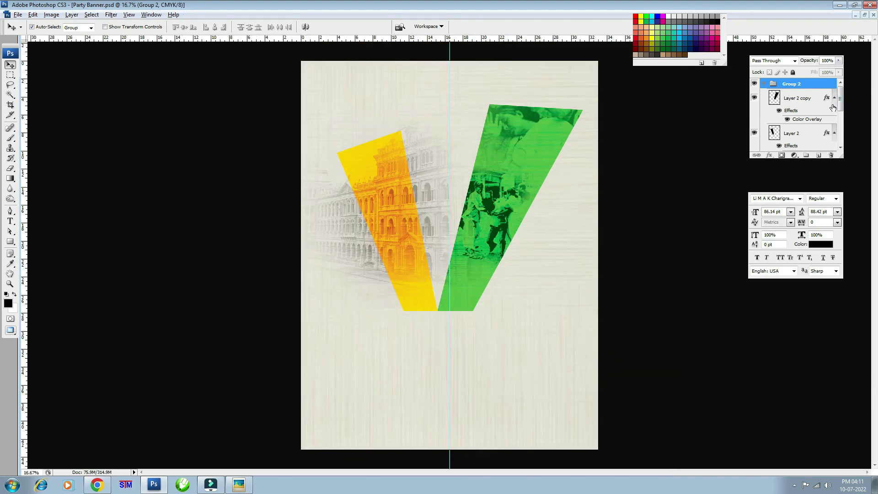
{"action": "left_click", "coordinate": [765, 84]}
{"action": "left_click", "coordinate": [754, 84]}
{"action": "left_click", "coordinate": [754, 84]}
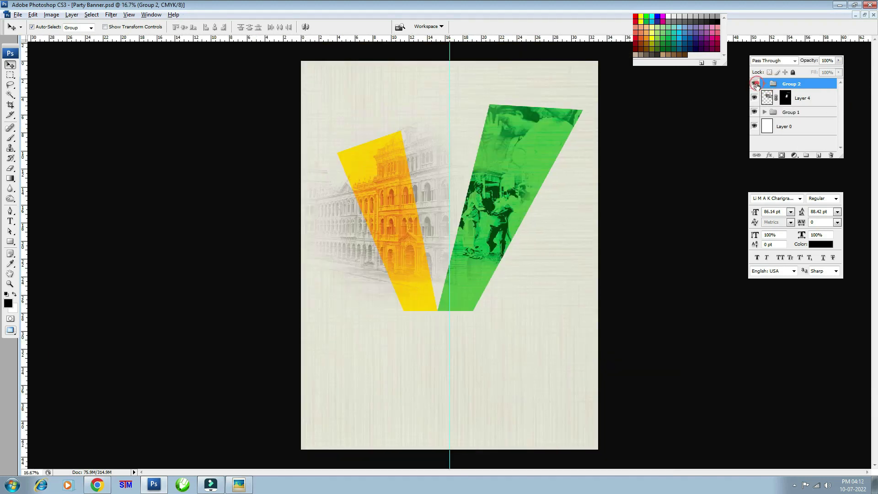
{"action": "left_click", "coordinate": [813, 101]}
{"action": "left_click_drag", "start_coordinate": [806, 102], "coordinate": [807, 87]}
{"action": "left_click", "coordinate": [755, 83]}
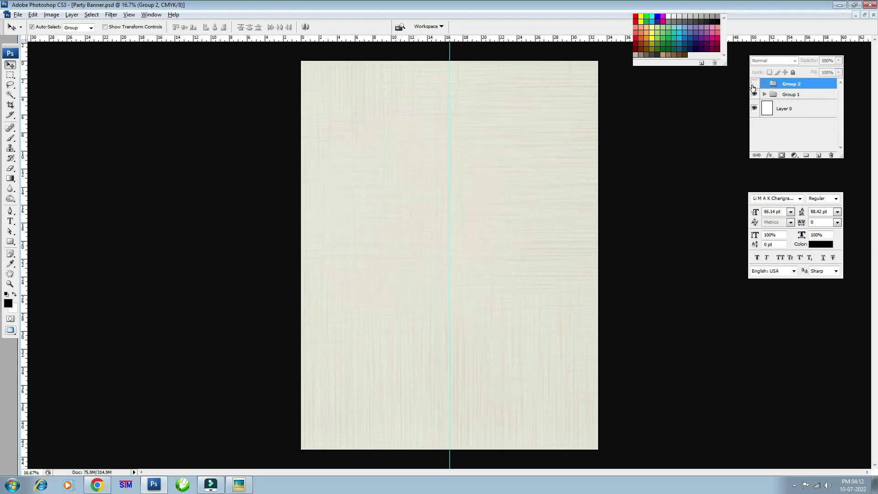
{"action": "left_click", "coordinate": [754, 84]}
{"action": "left_click", "coordinate": [754, 93]}
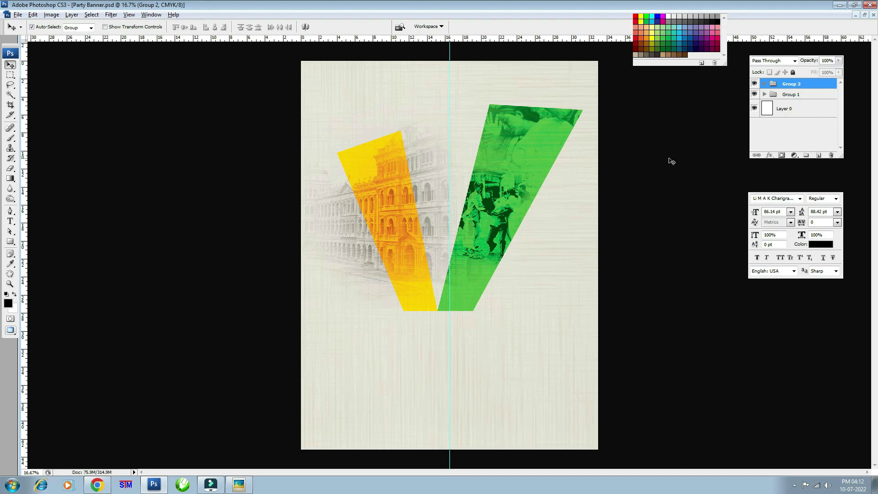
- Minimize the crowd and building photo windows and bring the Bengali lettering image forward
{"action": "left_click", "coordinate": [864, 15]}
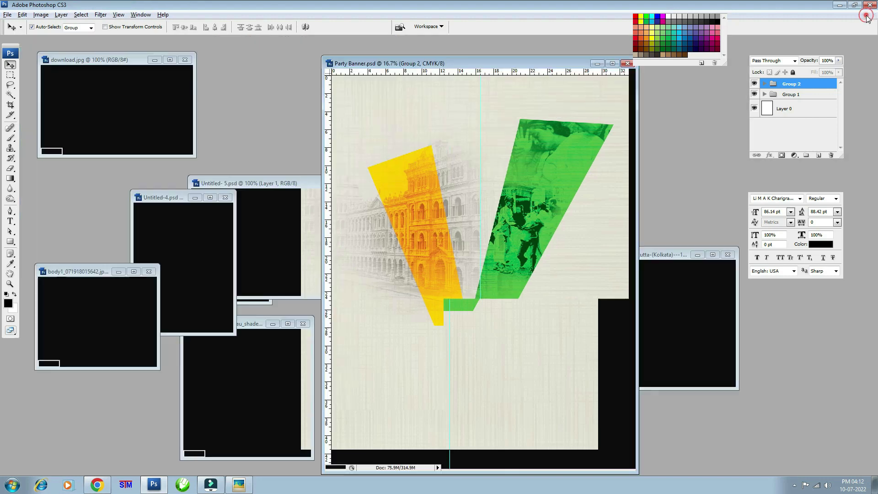
{"action": "left_click", "coordinate": [117, 272]}
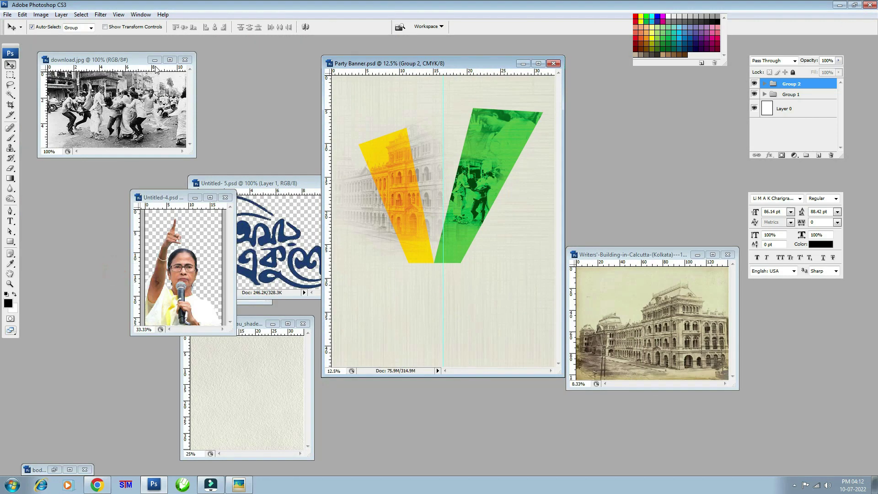
{"action": "left_click", "coordinate": [155, 60]}
{"action": "left_click", "coordinate": [261, 347]}
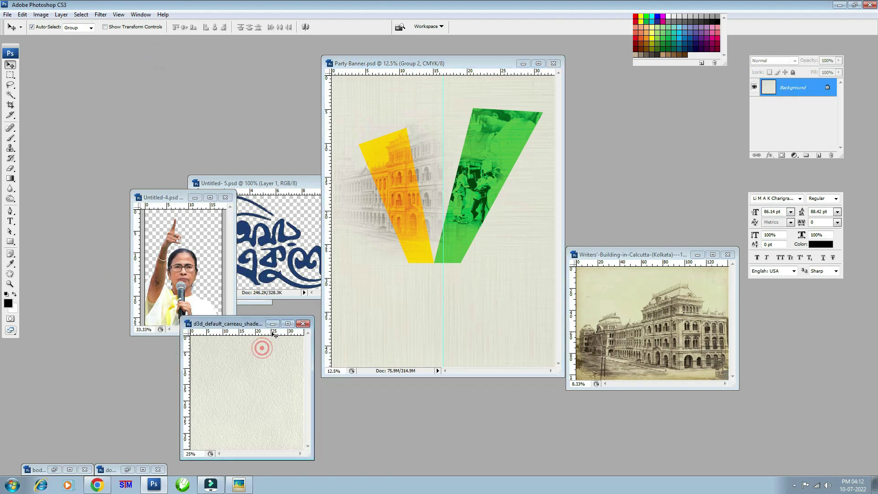
{"action": "left_click", "coordinate": [698, 255]}
{"action": "left_click", "coordinate": [314, 232]}
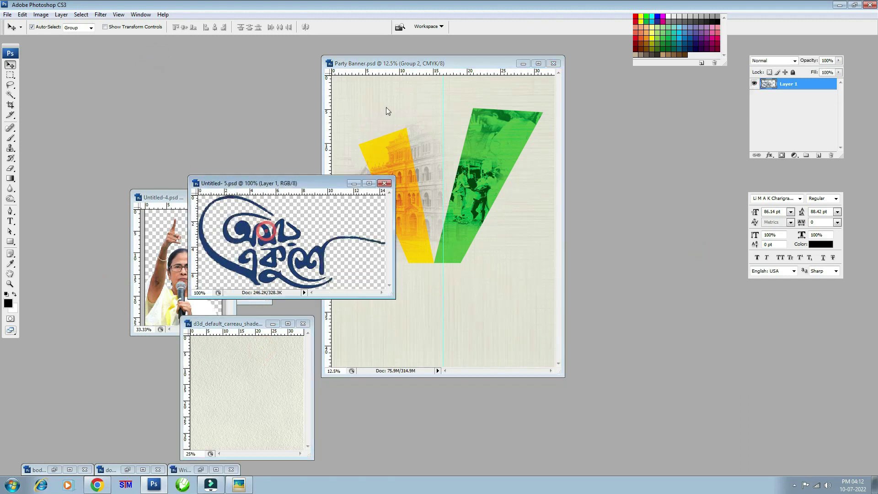
{"action": "left_click", "coordinate": [411, 63]}
{"action": "left_click", "coordinate": [524, 63]}
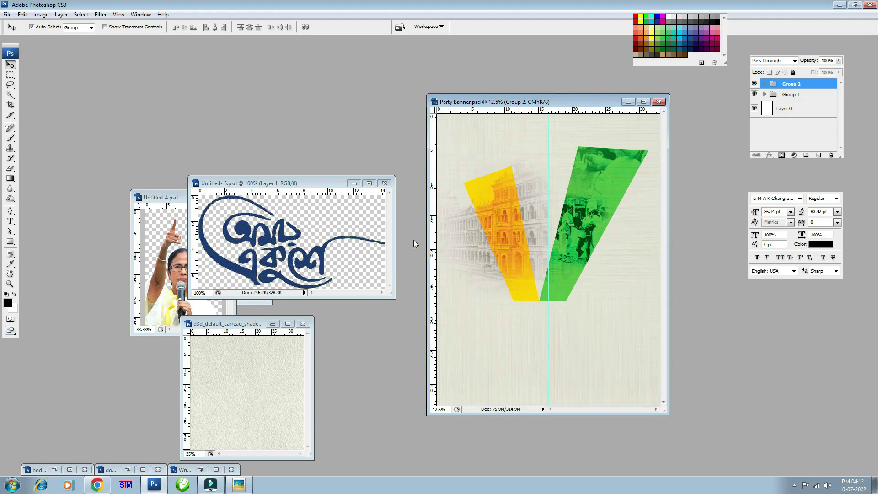
{"action": "left_click", "coordinate": [255, 301]}
- Drag the Bengali slogan into the banner and scale it up to about 420%
{"action": "left_click_drag", "start_coordinate": [206, 263], "coordinate": [598, 246]}
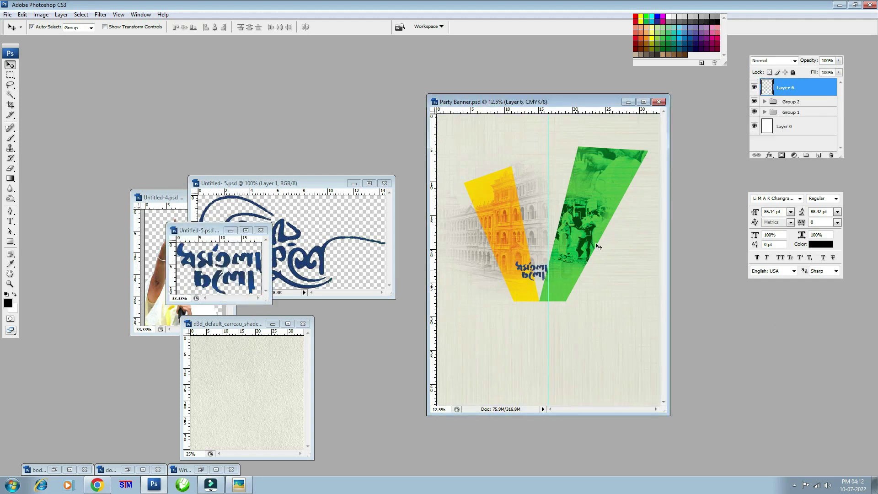
{"action": "left_click", "coordinate": [644, 103]}
{"action": "key", "text": "ctrl+t"}
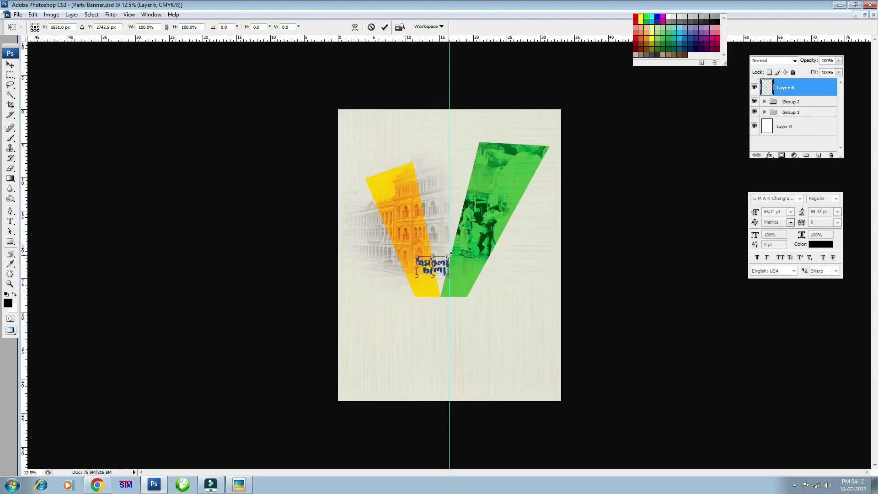
{"action": "left_click_drag", "start_coordinate": [449, 256], "coordinate": [492, 243]}
{"action": "key", "text": "Return"}
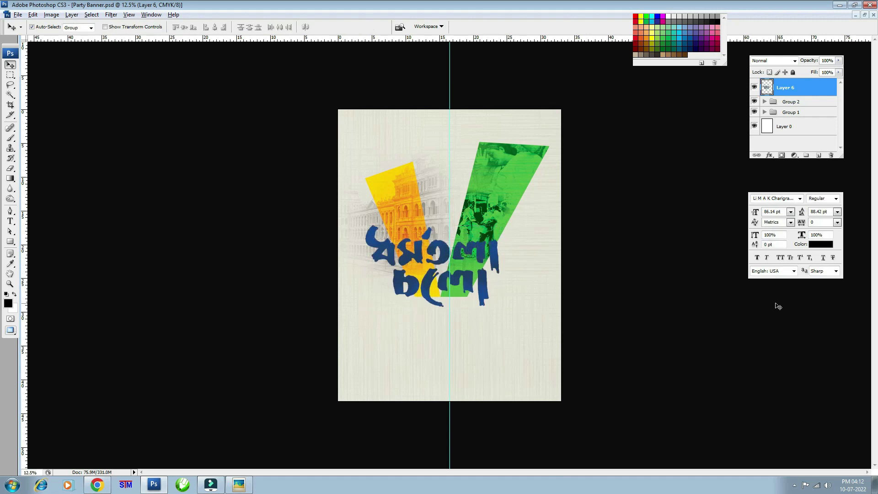
- Nudge the lettering slightly right and down, then shrink it to about 95%
{"action": "key", "text": "ctrl+t"}
{"action": "key", "text": "ctrl+plus"}
{"action": "left_click_drag", "start_coordinate": [503, 256], "coordinate": [526, 263]}
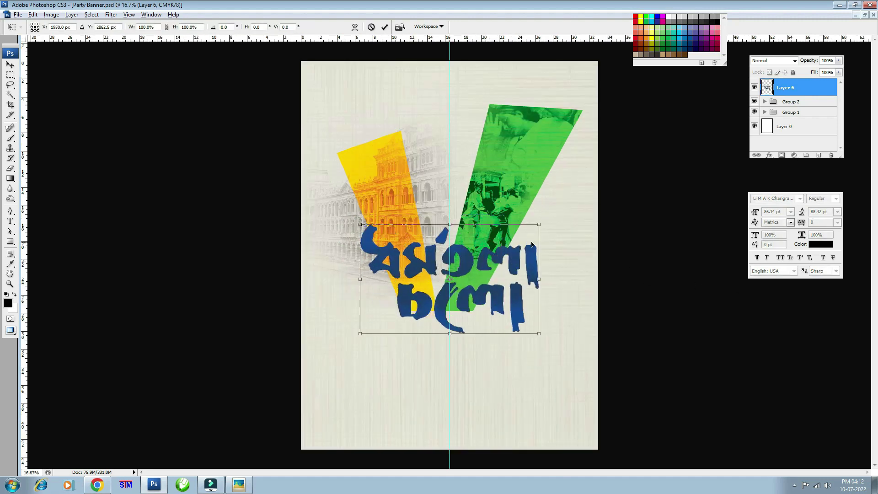
{"action": "double_click", "coordinate": [522, 247]}
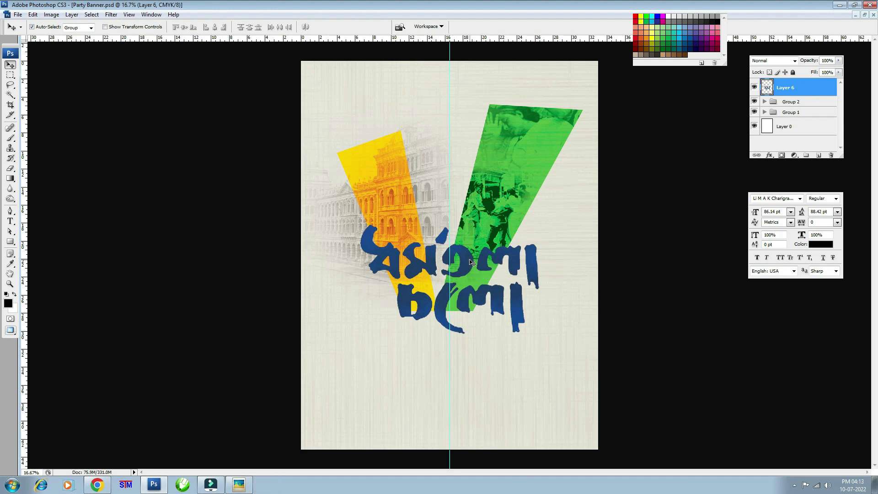
{"action": "key", "text": "ctrl+t"}
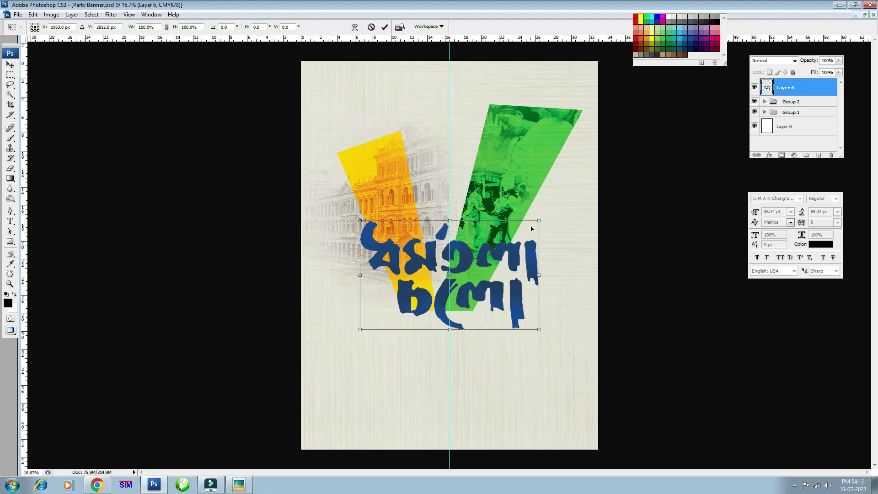
{"action": "left_click_drag", "start_coordinate": [539, 221], "coordinate": [534, 225]}
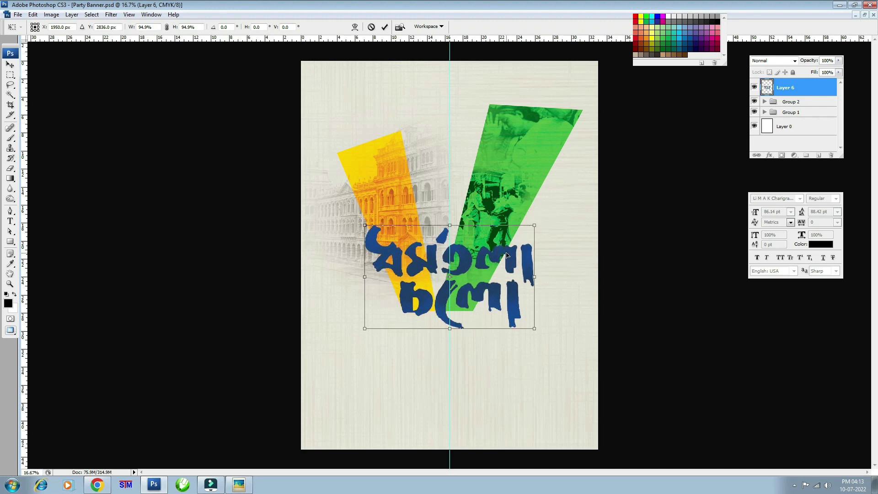
{"action": "double_click", "coordinate": [507, 255]}
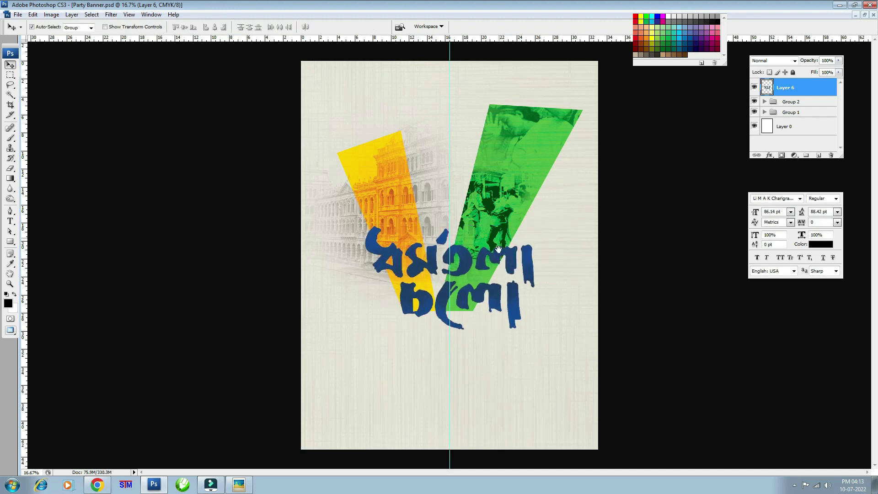
{"action": "key", "text": "ctrl+t"}
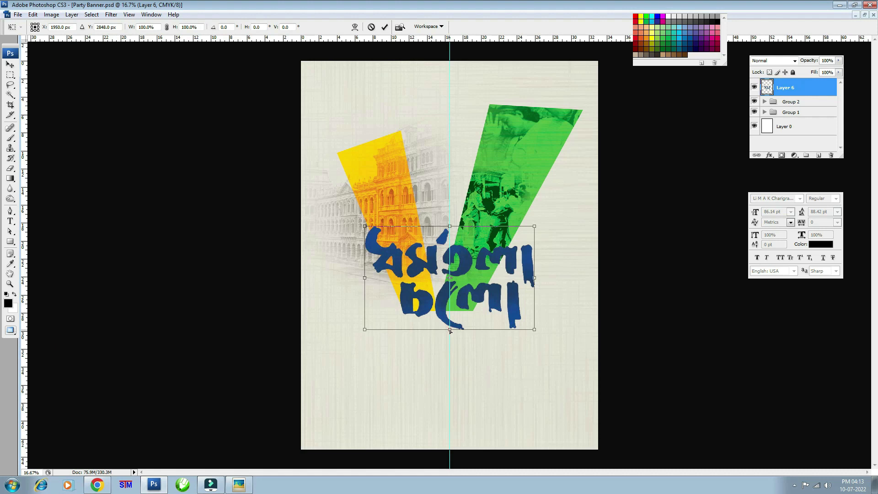
{"action": "key", "text": "Return"}
{"action": "key", "text": "ctrl+plus"}
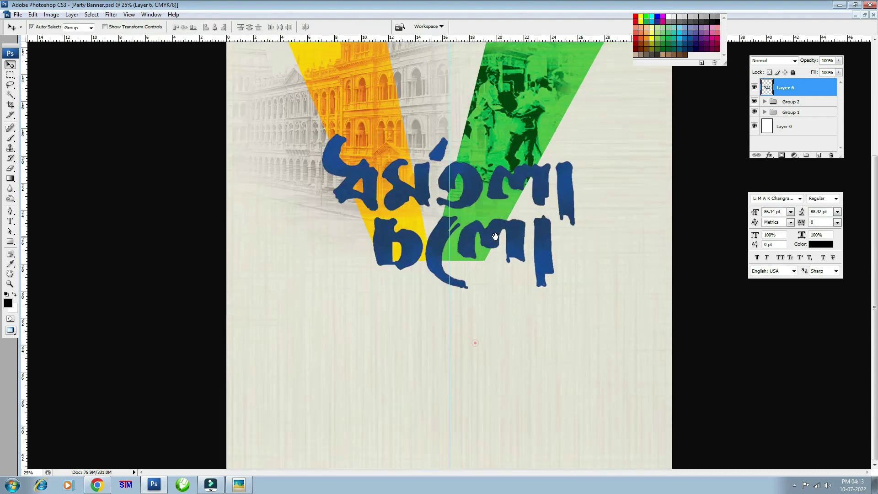
- Give the Bengali lettering a navy (003471) Color Overlay
{"action": "left_click", "coordinate": [770, 155]}
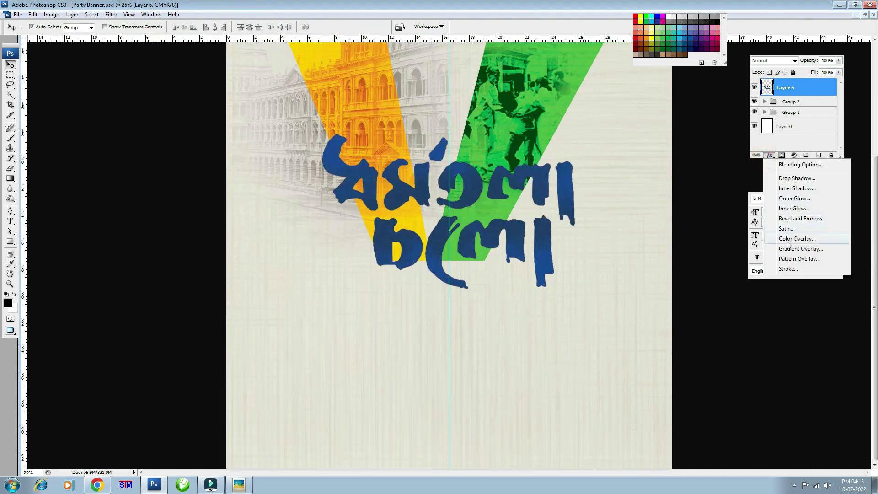
{"action": "left_click", "coordinate": [780, 244]}
{"action": "left_click", "coordinate": [234, 110]}
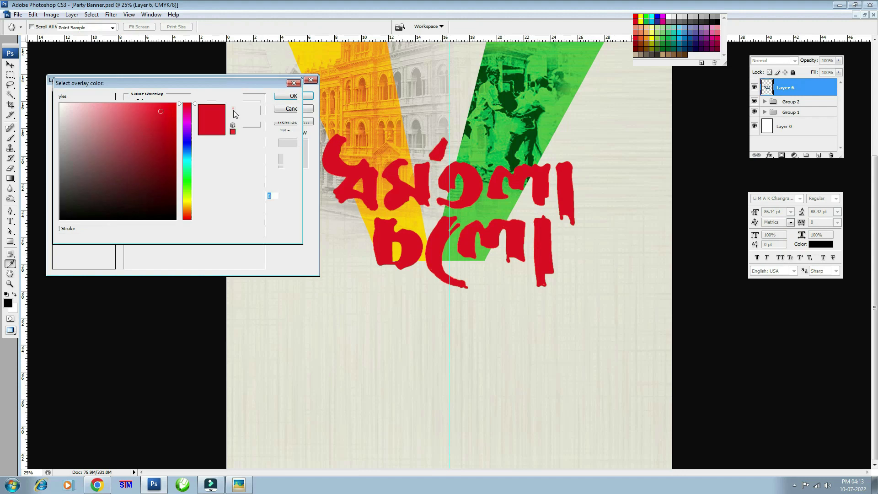
{"action": "left_click", "coordinate": [694, 43]}
{"action": "left_click", "coordinate": [693, 41]}
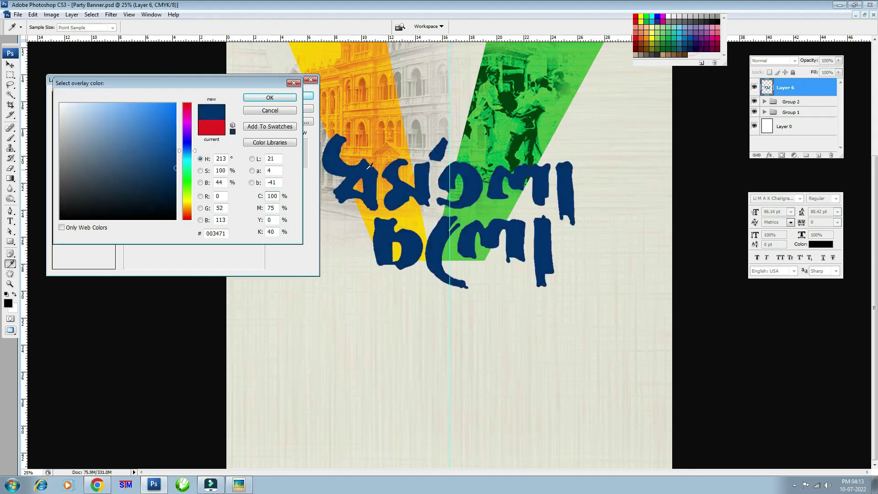
{"action": "key", "text": "Return"}
{"action": "key", "text": "Return"}
{"action": "key", "text": "ctrl+minus"}
- Select a strip along the banner's bottom and fill it on a new layer
{"action": "key", "text": "m"}
{"action": "left_click_drag", "start_coordinate": [277, 456], "coordinate": [711, 426]}
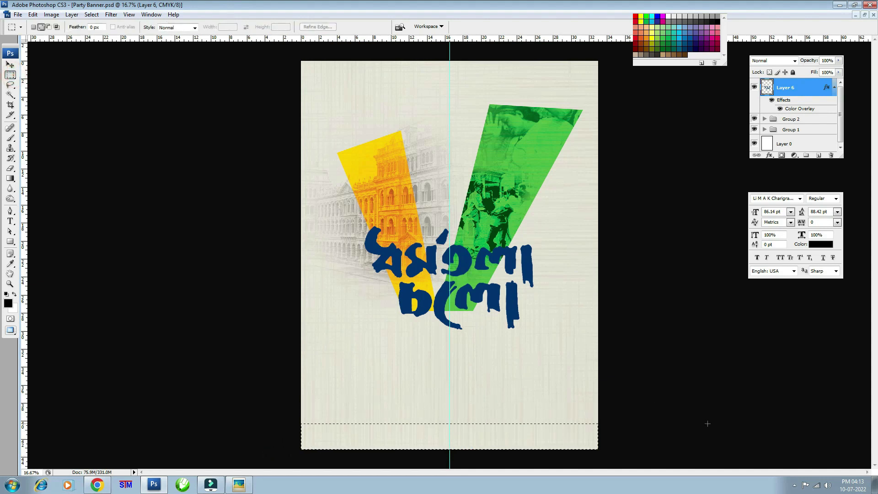
{"action": "key", "text": "ctrl+shift+alt+n"}
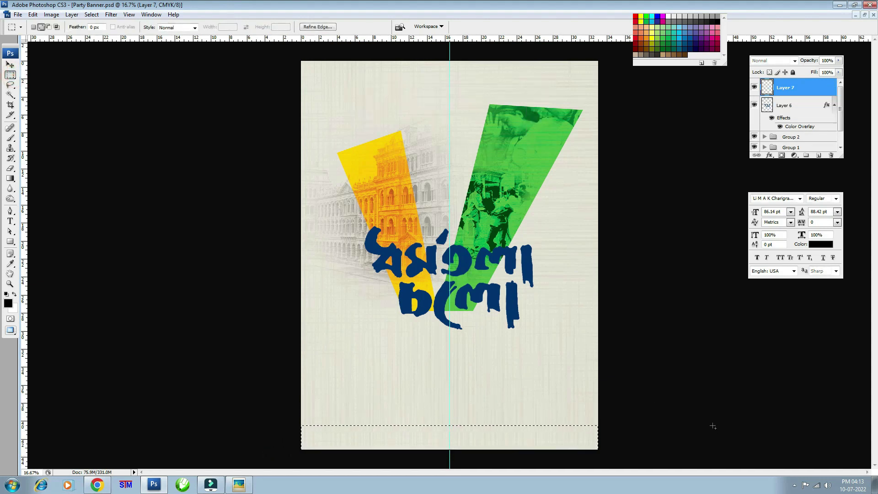
{"action": "key", "text": "alt+BackSpace"}
{"action": "key", "text": "v"}
- Add a Color Overlay to the bottom strip using the lettering's navy
{"action": "left_click", "coordinate": [769, 156]}
{"action": "left_click", "coordinate": [787, 254]}
{"action": "left_click", "coordinate": [229, 114]}
{"action": "left_click", "coordinate": [413, 272]}
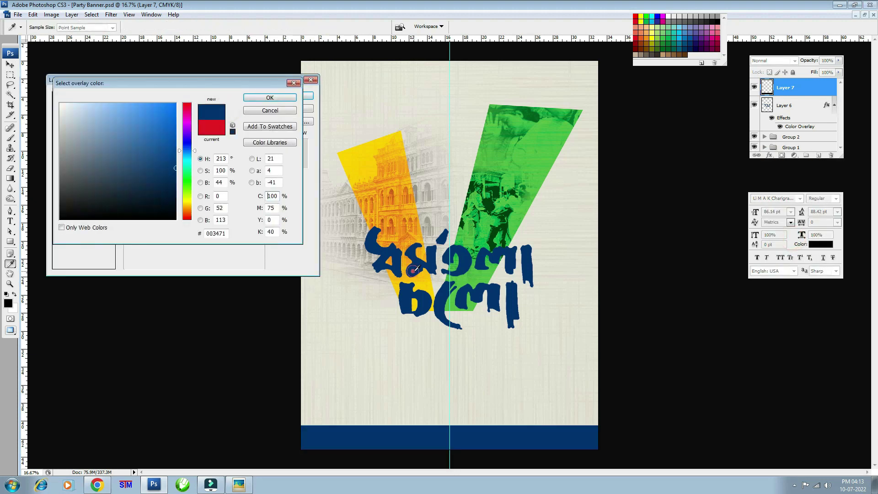
{"action": "key", "text": "Return"}
{"action": "key", "text": "Return"}
{"action": "key", "text": "ctrl+plus"}
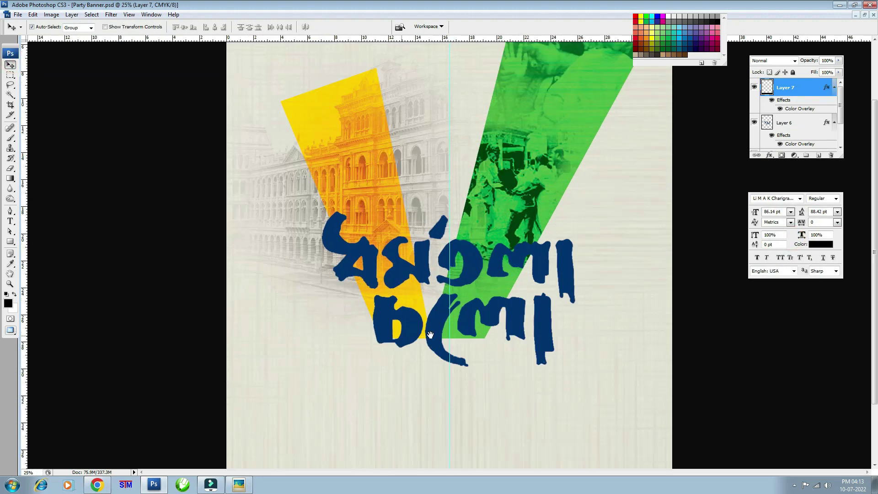
{"action": "scroll", "coordinate": [430, 335], "scroll_direction": "down", "scroll_amount": 3}
- Duplicate the navy band, make the copy slightly taller, and overlay it in orange
{"action": "key", "text": "ctrl+j"}
{"action": "key", "text": "ctrl+t"}
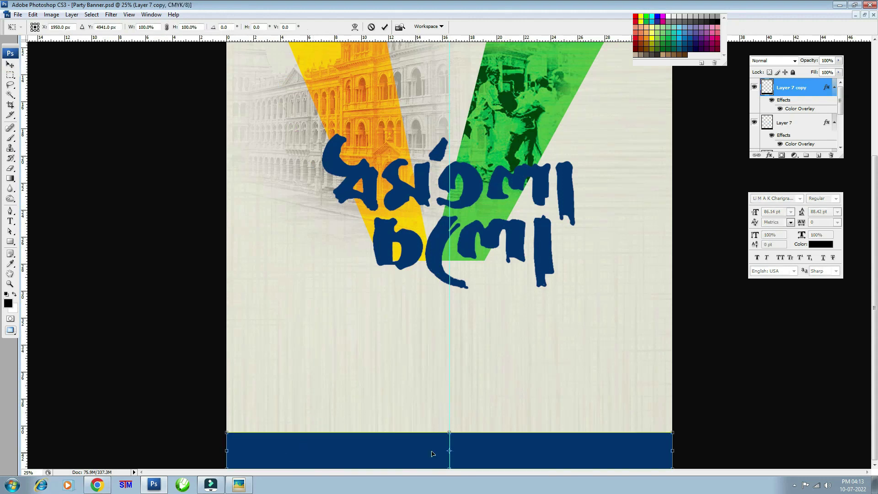
{"action": "left_click_drag", "start_coordinate": [450, 432], "coordinate": [450, 428]}
{"action": "key", "text": "Return"}
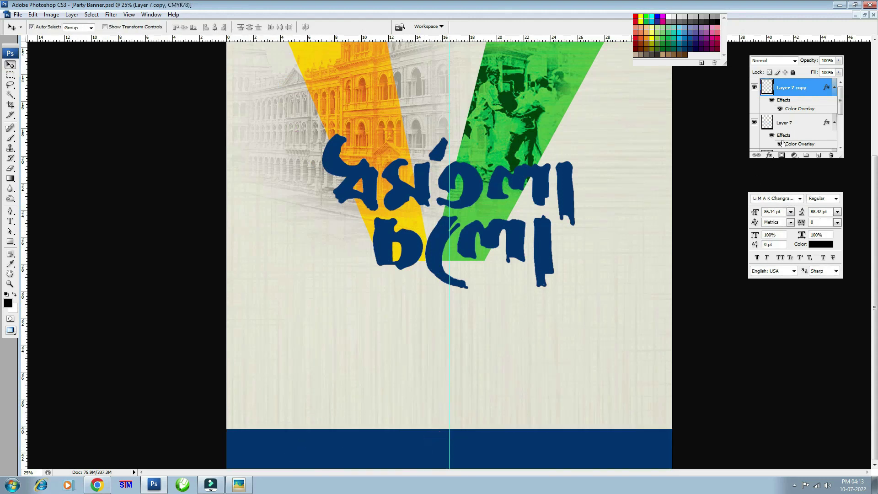
{"action": "left_click", "coordinate": [769, 158]}
{"action": "left_click", "coordinate": [796, 257]}
{"action": "left_click", "coordinate": [225, 111]}
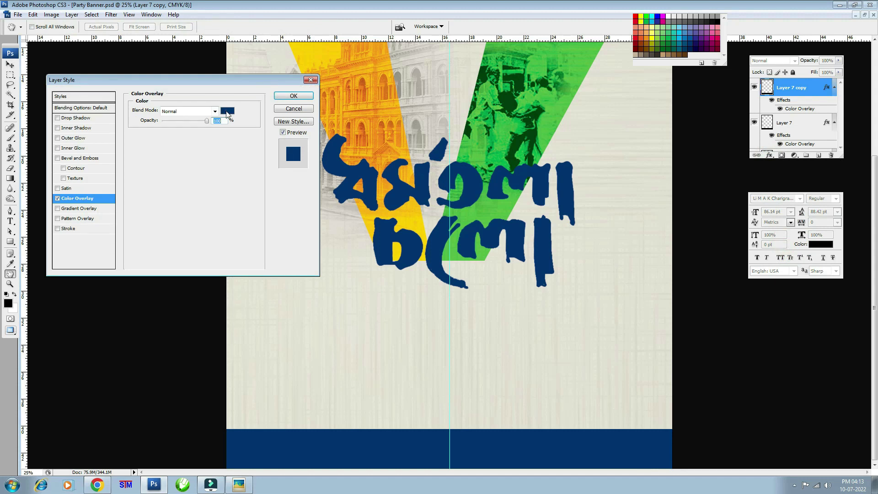
{"action": "left_click", "coordinate": [363, 96]}
{"action": "left_click", "coordinate": [270, 98]}
{"action": "left_click", "coordinate": [307, 96]}
- Shift the orange band down so a thin orange stripe sits above the navy band
{"action": "key", "text": "ctrl+t"}
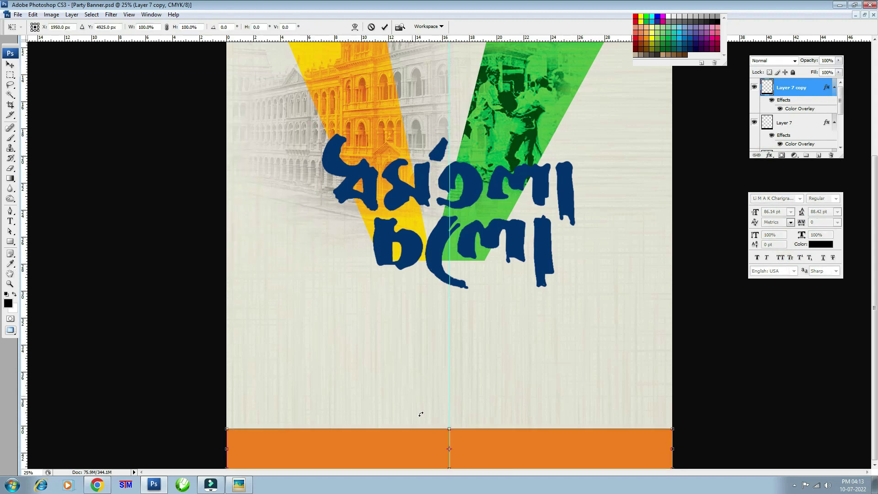
{"action": "left_click_drag", "start_coordinate": [445, 467], "coordinate": [450, 476]}
{"action": "key", "text": "Return"}
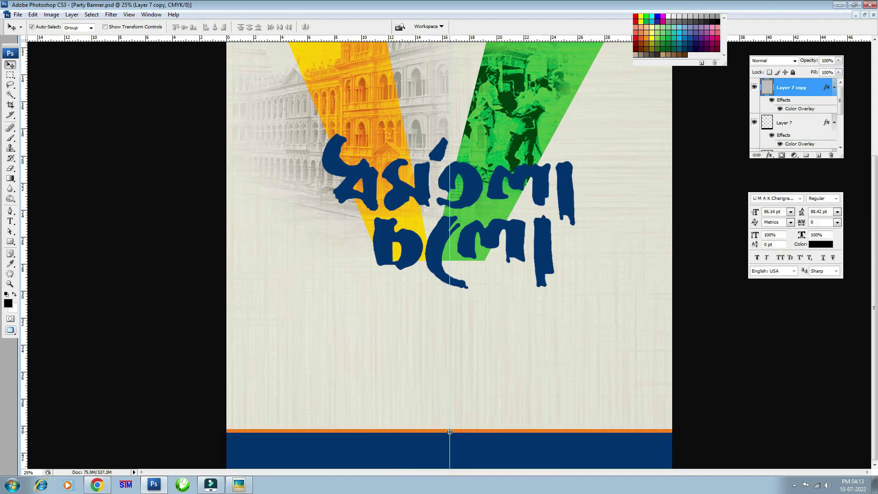
{"action": "key", "text": "ctrl+plus"}
{"action": "scroll", "coordinate": [450, 432], "scroll_direction": "down", "scroll_amount": 5}
{"action": "left_click_drag", "start_coordinate": [408, 392], "coordinate": [410, 393]}
{"action": "left_click", "coordinate": [771, 157]}
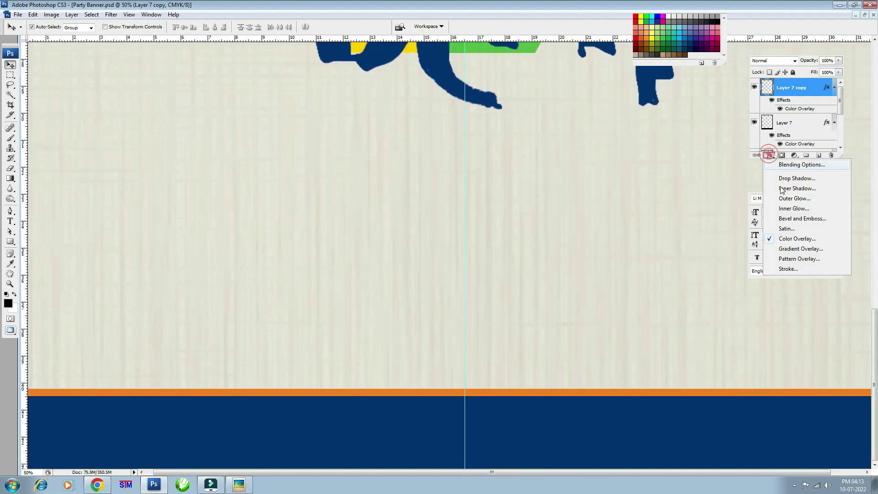
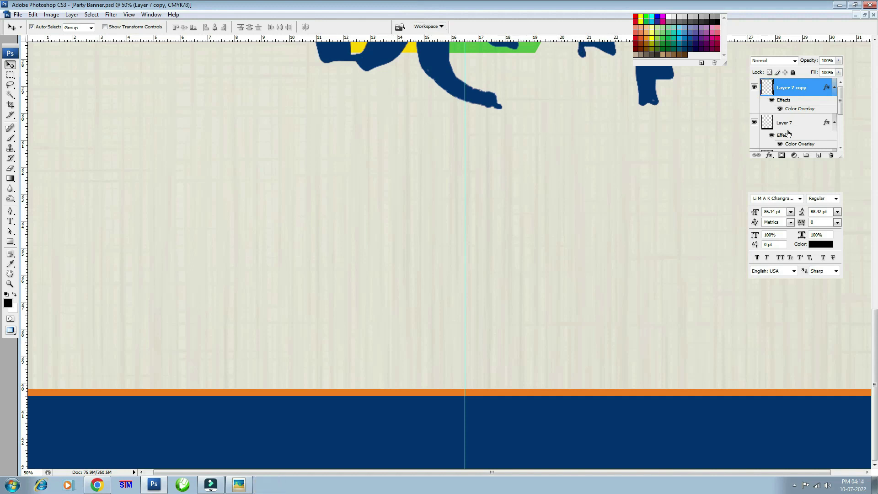
- Give the strip copy a green Color Overlay sampled from the artwork
{"action": "left_click", "coordinate": [772, 157]}
{"action": "left_click", "coordinate": [788, 236]}
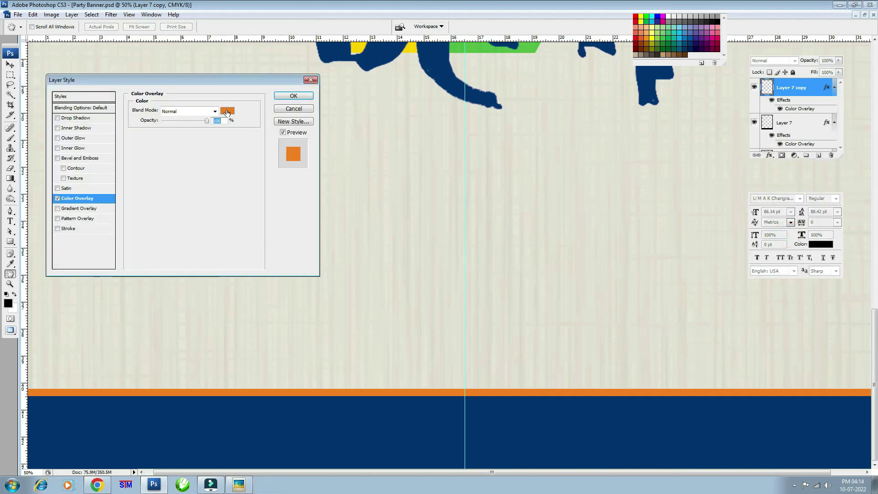
{"action": "left_click", "coordinate": [227, 111]}
{"action": "left_click", "coordinate": [480, 46]}
{"action": "key", "text": "Return"}
{"action": "key", "text": "Return"}
{"action": "key", "text": "v"}
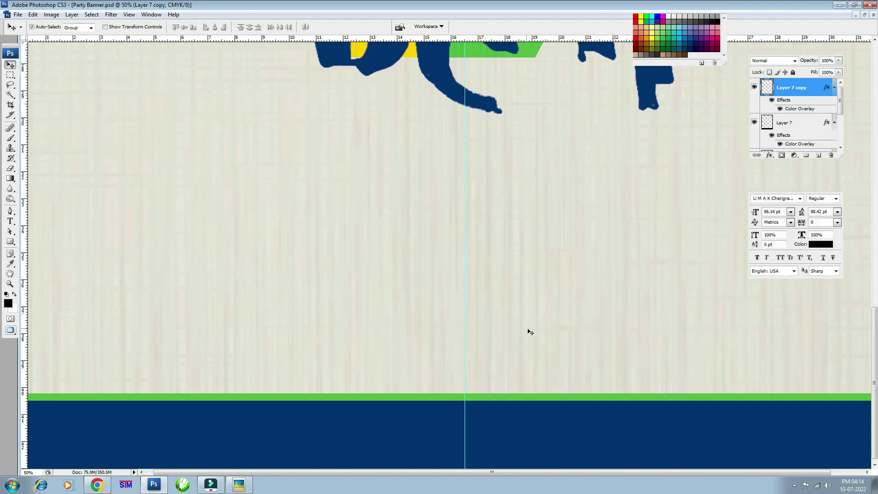
- Duplicate the strip slightly higher and overlay the copy with white
{"action": "left_click_drag", "start_coordinate": [470, 383], "coordinate": [470, 375]}
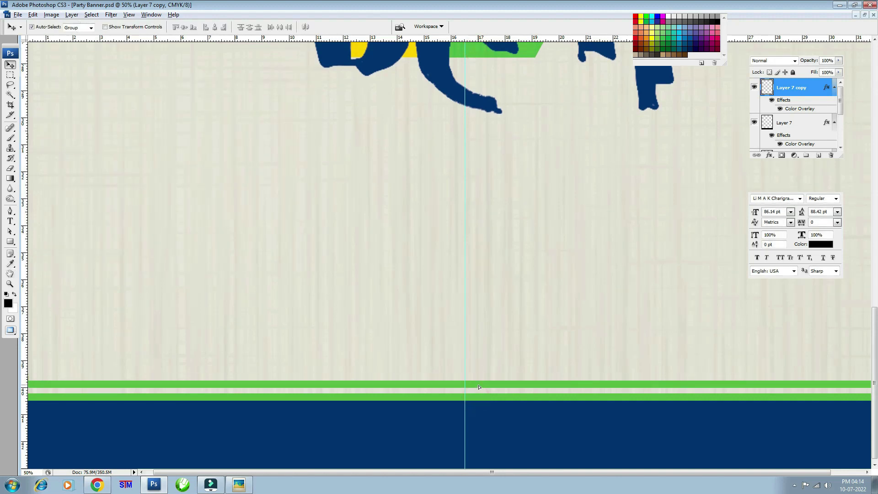
{"action": "left_click", "coordinate": [770, 157]}
{"action": "left_click", "coordinate": [794, 238]}
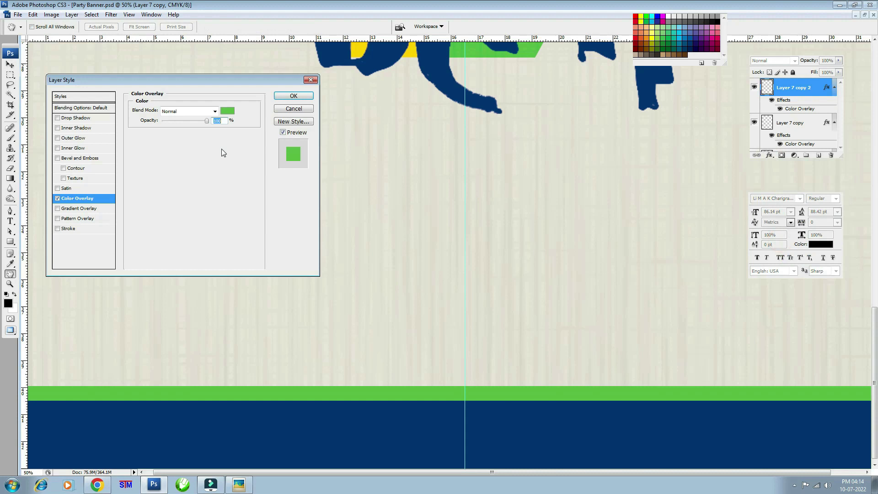
{"action": "left_click", "coordinate": [228, 111]}
{"action": "left_click_drag", "start_coordinate": [130, 160], "coordinate": [2, 60]}
{"action": "key", "text": "Return"}
{"action": "key", "text": "Return"}
{"action": "key", "text": "v"}
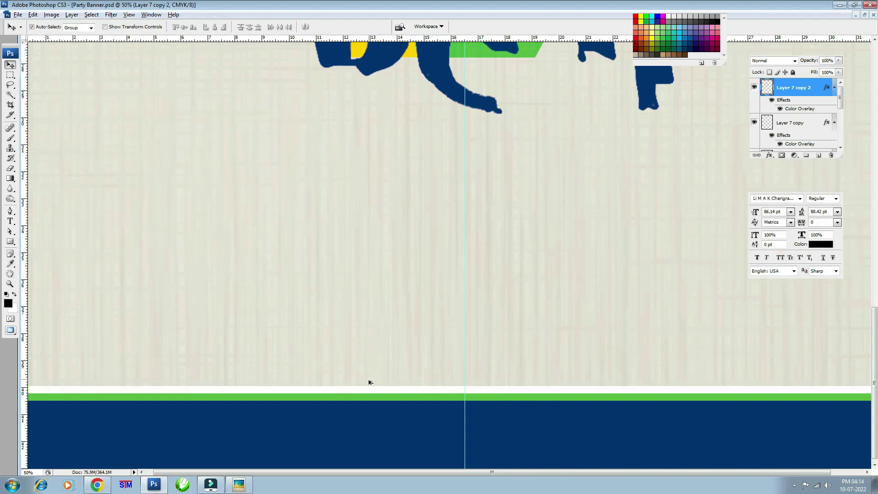
- Duplicate the white strip upward and overlay it with orange sampled from the artwork
{"action": "left_click_drag", "start_coordinate": [373, 390], "coordinate": [372, 382]}
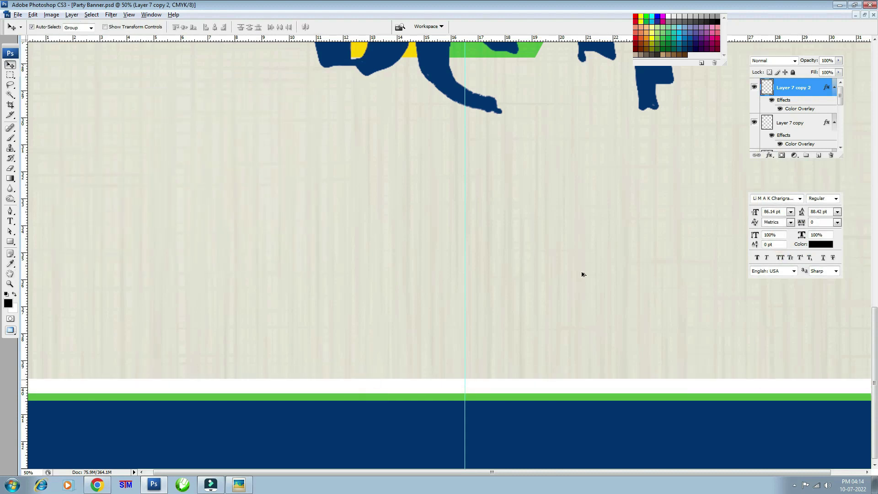
{"action": "left_click", "coordinate": [771, 158]}
{"action": "left_click", "coordinate": [787, 236]}
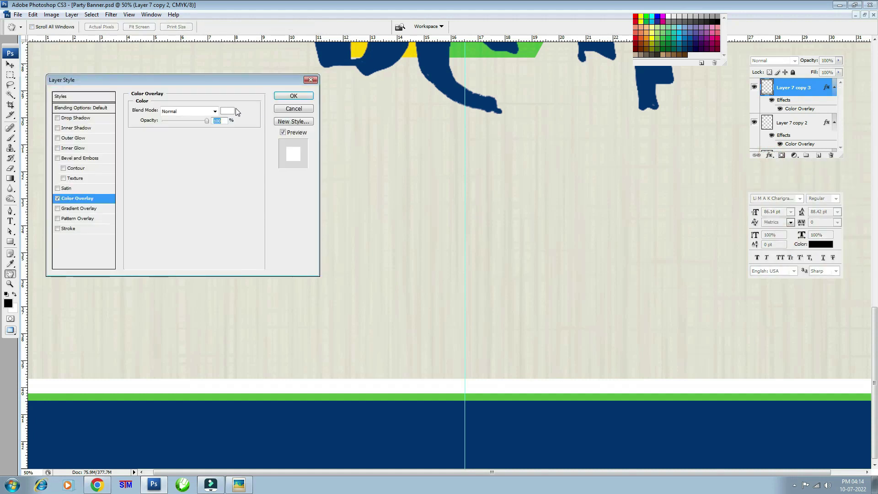
{"action": "left_click", "coordinate": [227, 111]}
{"action": "left_click", "coordinate": [366, 46]}
{"action": "key", "text": "ctrl+minus"}
{"action": "left_click", "coordinate": [352, 62]}
{"action": "key", "text": "Return"}
{"action": "key", "text": "Return"}
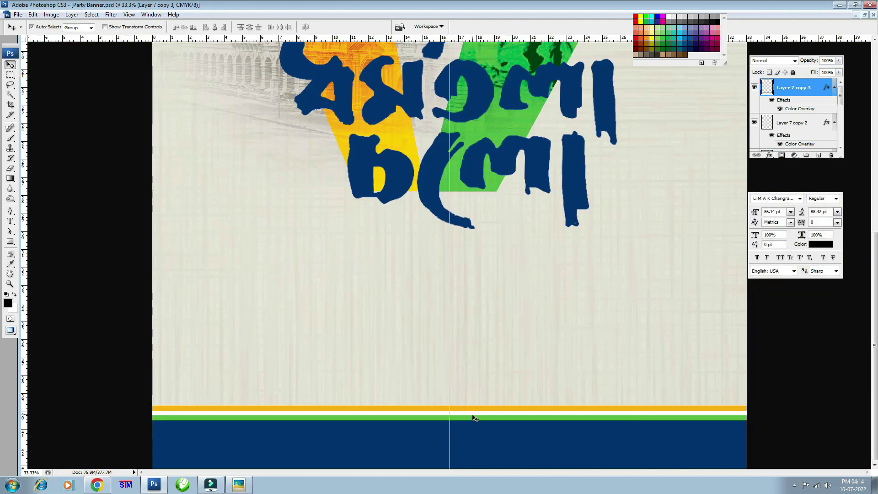
- Change the lower strip's overlay colour to a darker green
{"action": "left_click", "coordinate": [474, 418]}
{"action": "left_click", "coordinate": [769, 155]}
{"action": "left_click", "coordinate": [786, 236]}
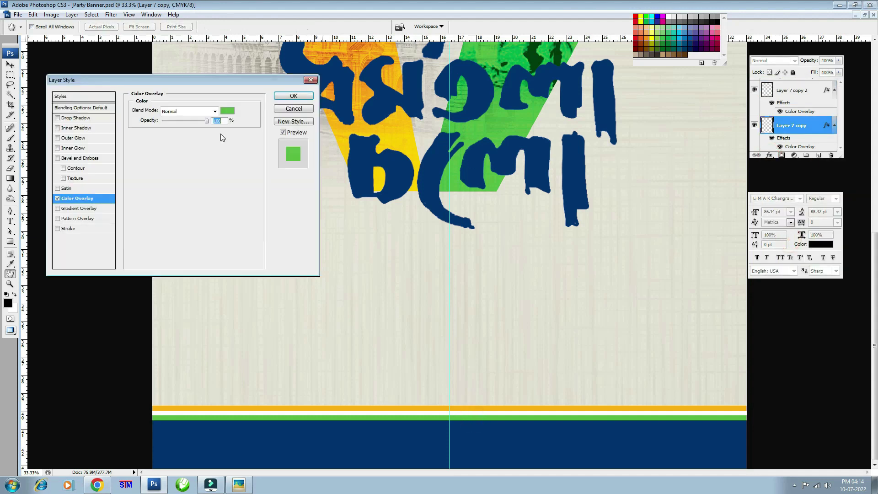
{"action": "left_click", "coordinate": [227, 111]}
{"action": "left_click", "coordinate": [661, 45]}
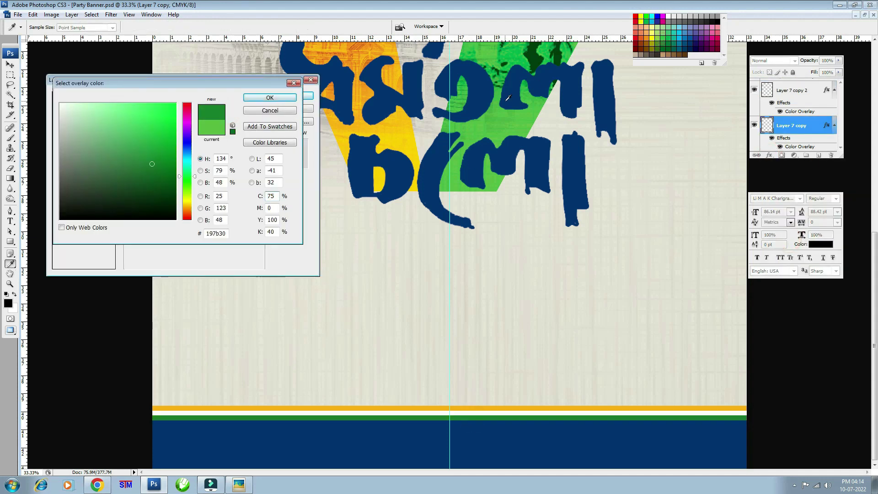
{"action": "key", "text": "Return"}
{"action": "key", "text": "Return"}
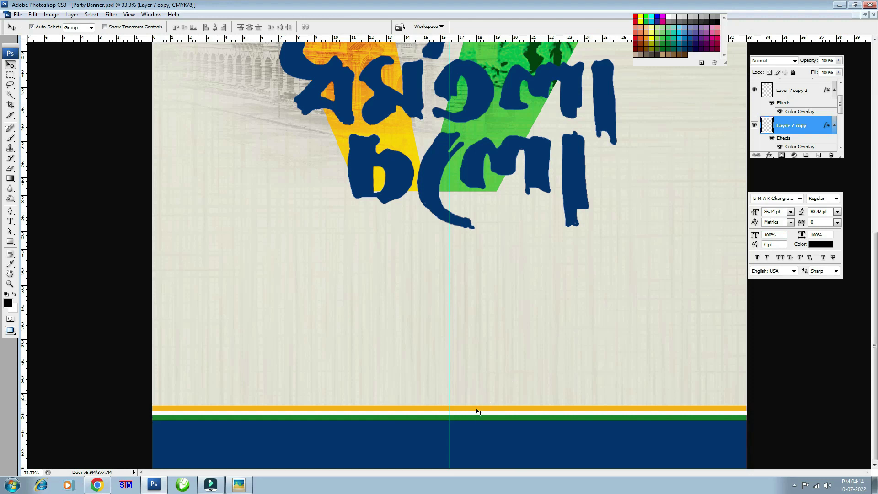
- Group the three stripe layers into Group 3 and nudge the group slightly down
{"action": "left_click", "coordinate": [478, 412], "text": "shift"}
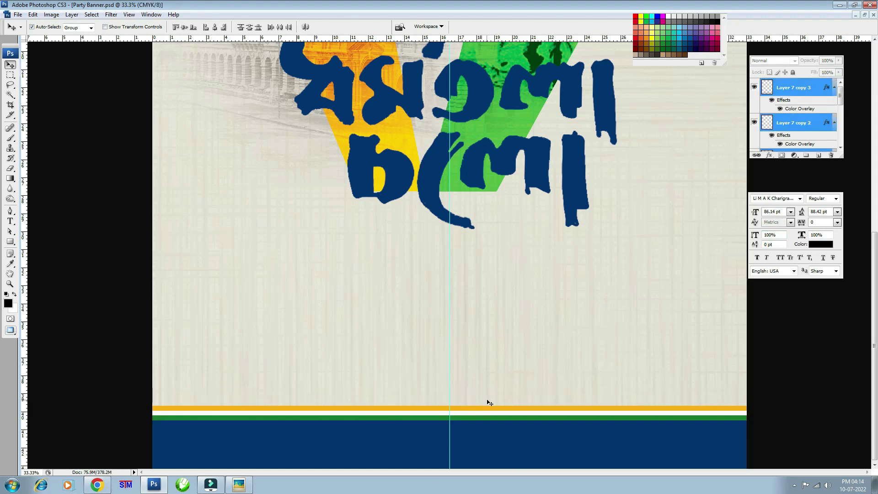
{"action": "left_click", "coordinate": [812, 155]}
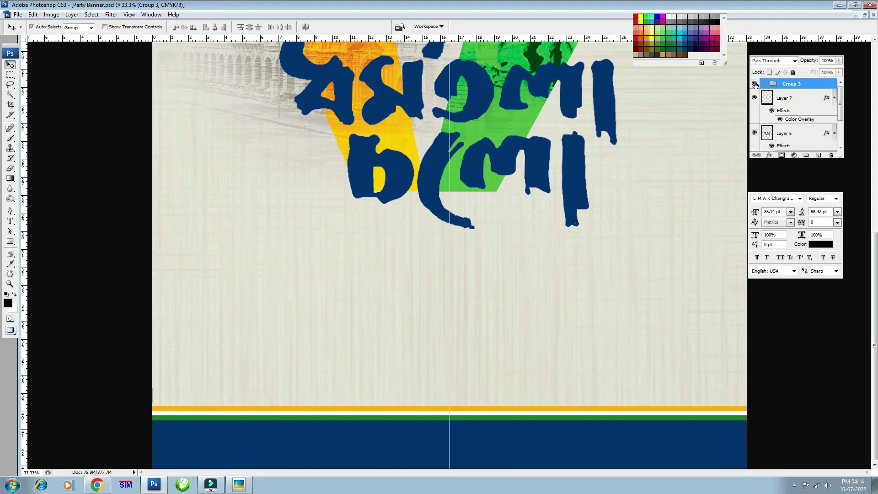
{"action": "key", "text": "ctrl+minus"}
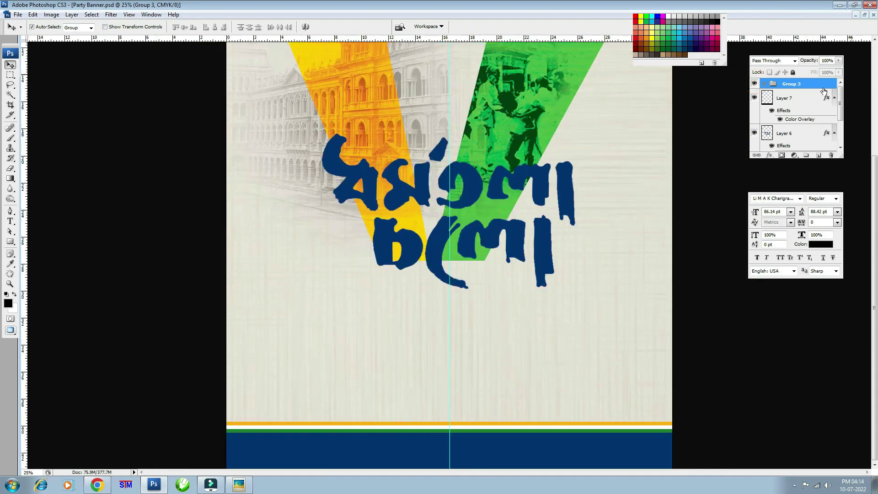
{"action": "left_click_drag", "start_coordinate": [447, 419], "coordinate": [519, 447]}
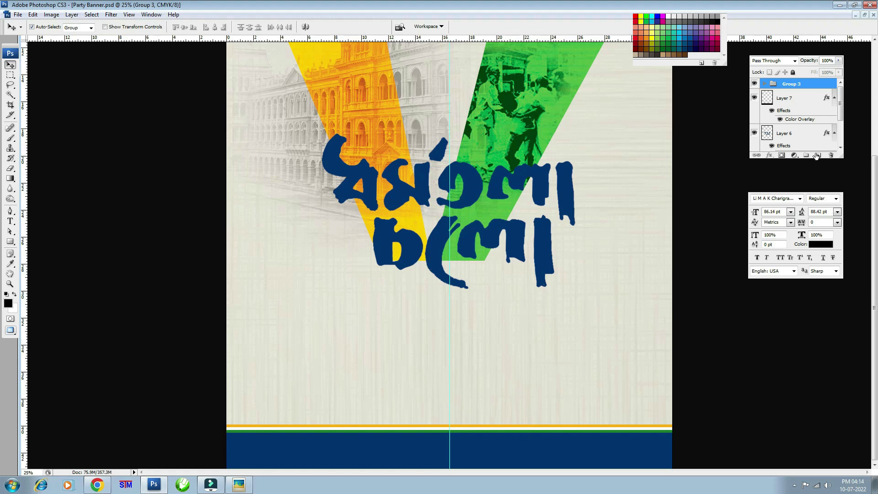
- Draw an ellipse circle and move it to the banner's bottom right over the stripes
{"action": "left_click", "coordinate": [12, 245]}
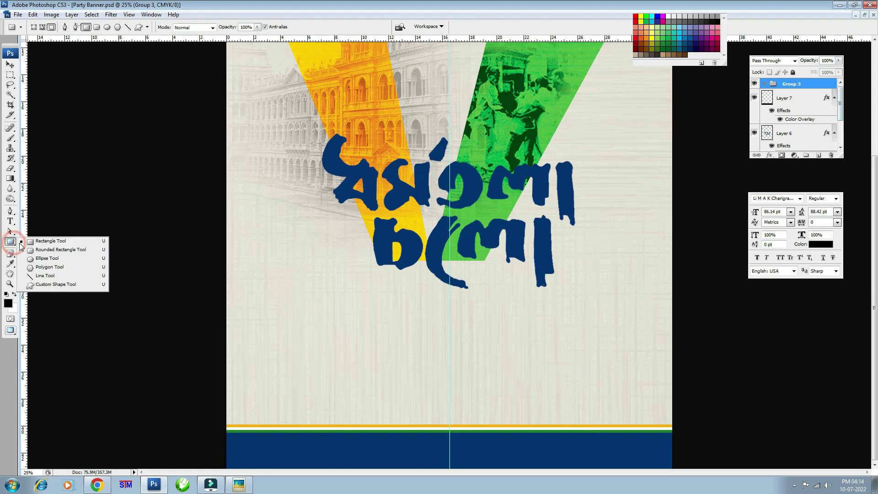
{"action": "left_click", "coordinate": [53, 259]}
{"action": "left_click", "coordinate": [820, 156]}
{"action": "left_click_drag", "start_coordinate": [543, 382], "coordinate": [591, 429]}
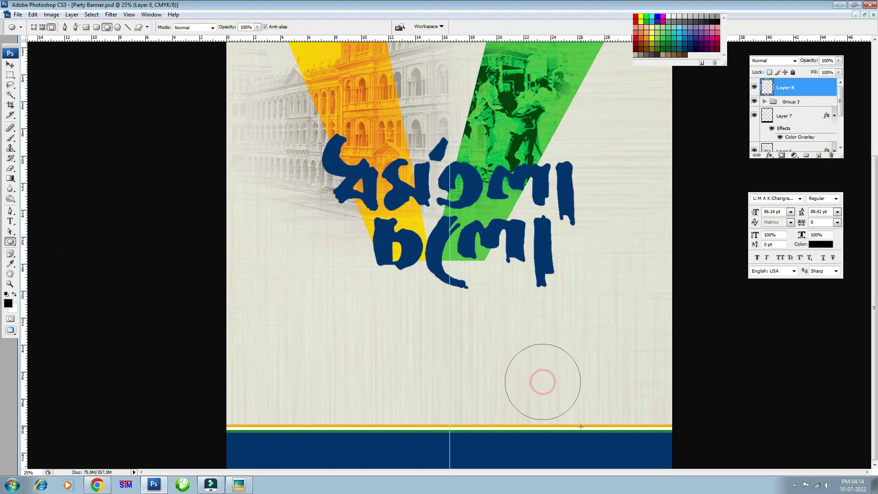
{"action": "left_click", "coordinate": [10, 64]}
{"action": "key", "text": "ctrl+t"}
{"action": "left_click_drag", "start_coordinate": [573, 380], "coordinate": [618, 411]}
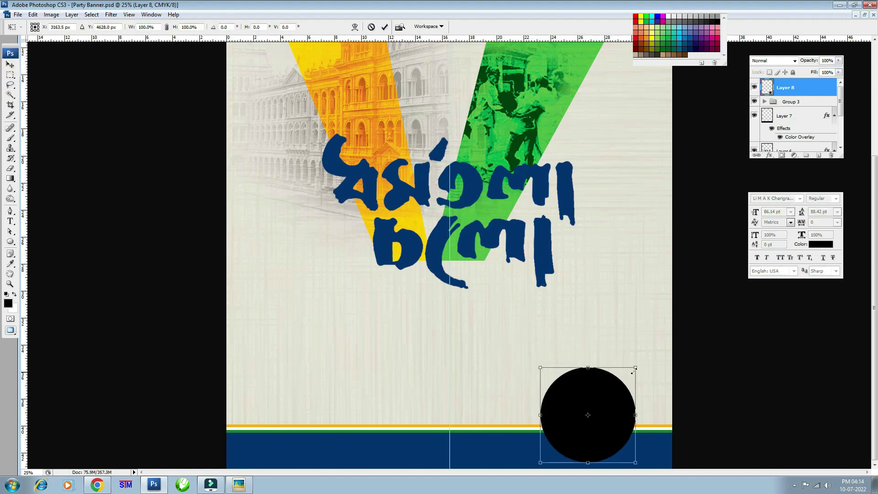
{"action": "mouse_move", "coordinate": [634, 367]}
{"action": "left_mouse_down"}
{"action": "mouse_move", "coordinate": [615, 388]}
{"action": "mouse_move", "coordinate": [617, 407]}
{"action": "left_mouse_up"}
{"action": "key", "text": "Return"}
- Colour the circle white with a Color Overlay and enlarge it slightly
{"action": "left_click", "coordinate": [771, 157]}
{"action": "left_click", "coordinate": [796, 240]}
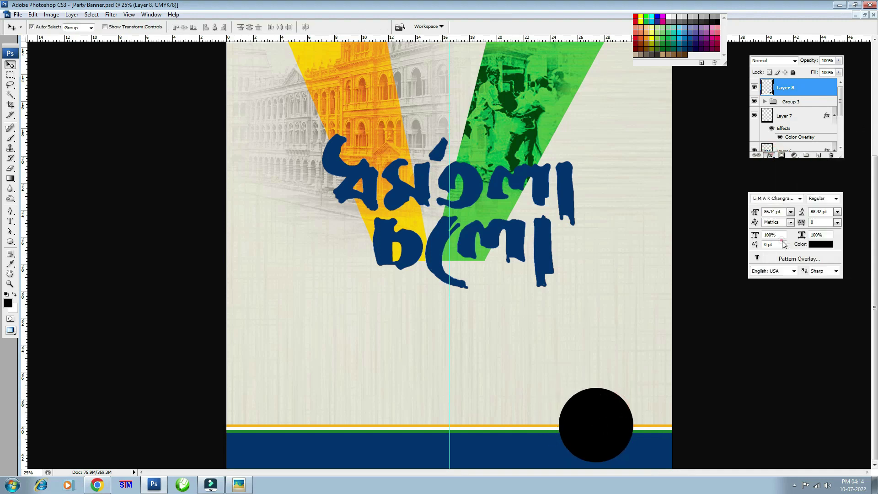
{"action": "left_click", "coordinate": [231, 110]}
{"action": "key", "text": "Return"}
{"action": "key", "text": "Return"}
{"action": "key", "text": "ctrl+t"}
{"action": "left_click_drag", "start_coordinate": [558, 388], "coordinate": [550, 388]}
{"action": "double_click", "coordinate": [602, 405]}
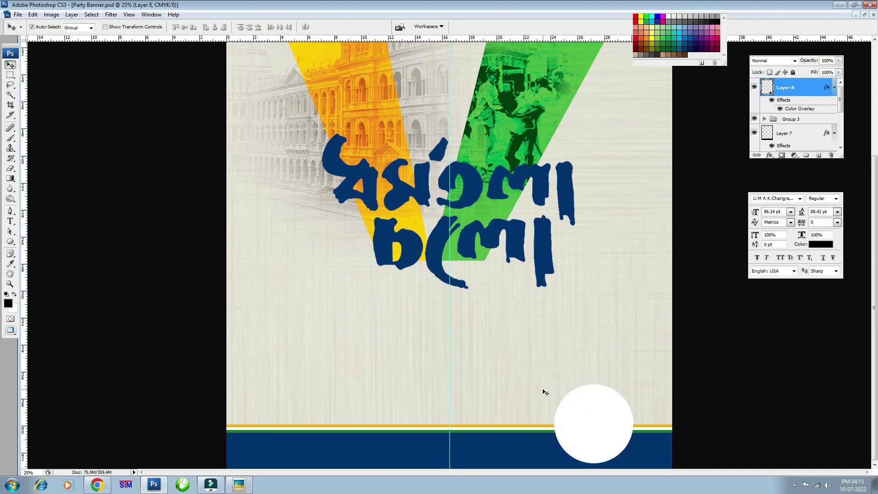
{"action": "key", "text": "ctrl+minus"}
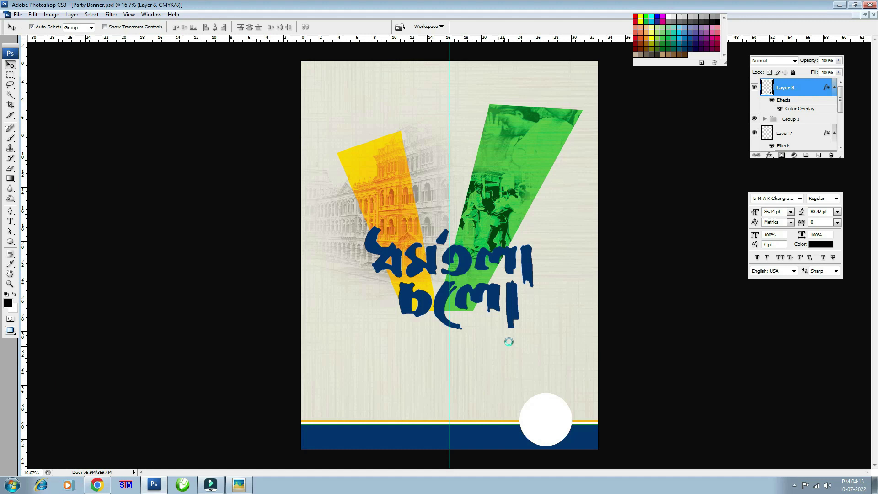
- Drag the leader photo from Untitled-4 into the Party Banner document
{"action": "left_click", "coordinate": [865, 16]}
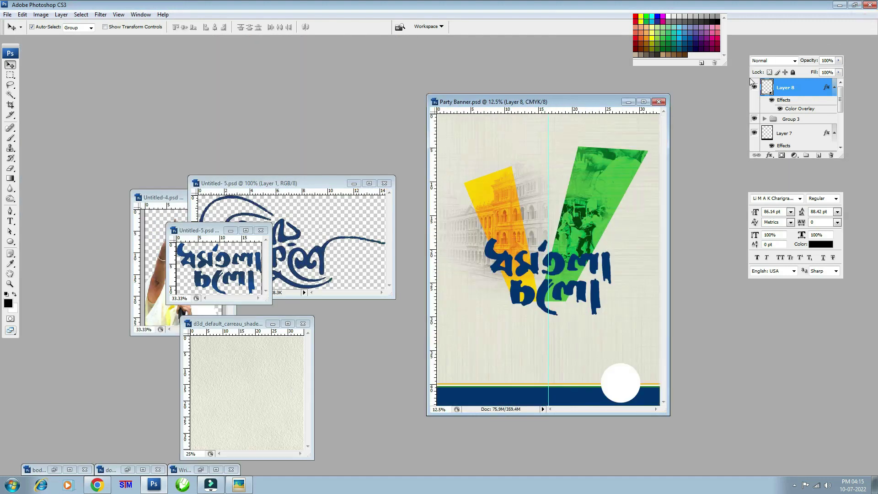
{"action": "left_click", "coordinate": [151, 229]}
{"action": "left_click_drag", "start_coordinate": [155, 229], "coordinate": [517, 337]}
{"action": "double_click", "coordinate": [555, 106]}
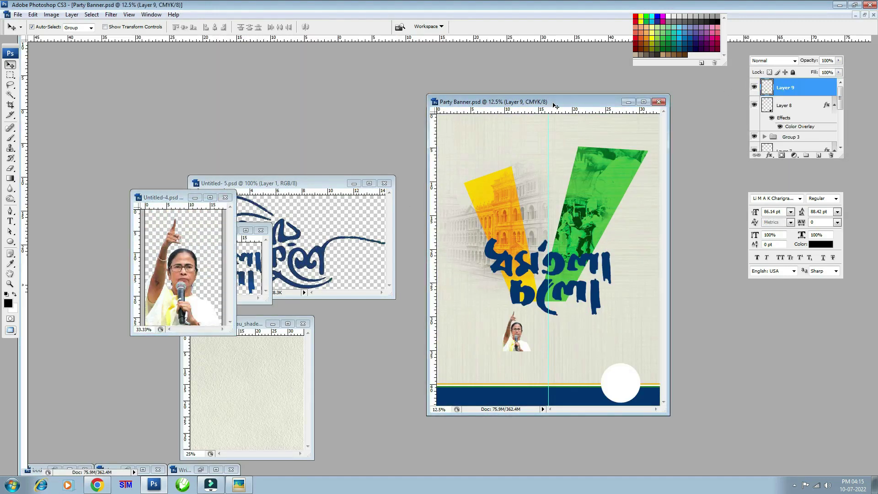
{"action": "key", "text": "ctrl+plus"}
- Enlarge the photo at the lower left and send its layer behind Group 3
{"action": "key", "text": "ctrl+t"}
{"action": "mouse_move", "coordinate": [413, 344]}
{"action": "left_mouse_down"}
{"action": "mouse_move", "coordinate": [325, 378]}
{"action": "mouse_move", "coordinate": [387, 288]}
{"action": "left_mouse_up"}
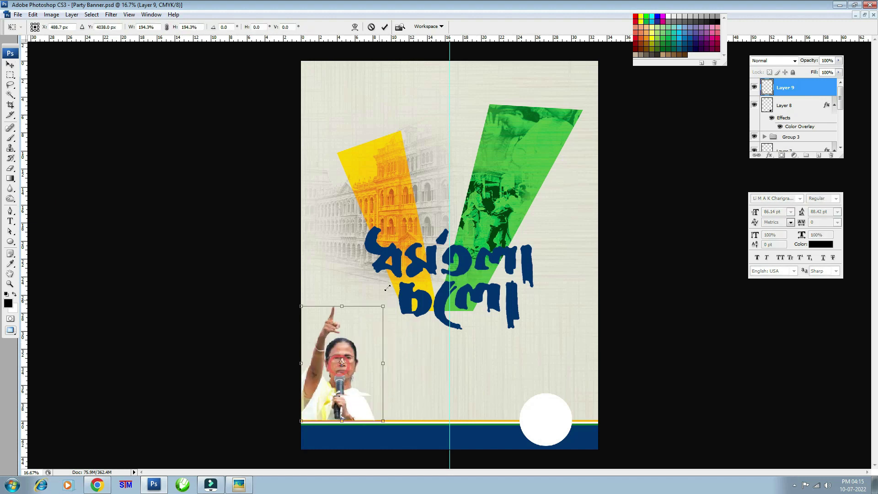
{"action": "key", "text": "Return"}
{"action": "key", "text": "ctrl+bracketleft"}
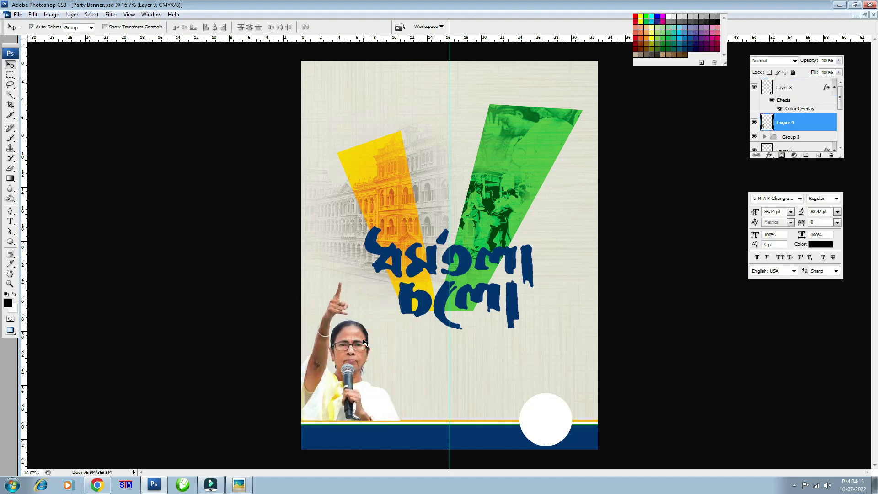
{"action": "key", "text": "ctrl+bracketleft"}
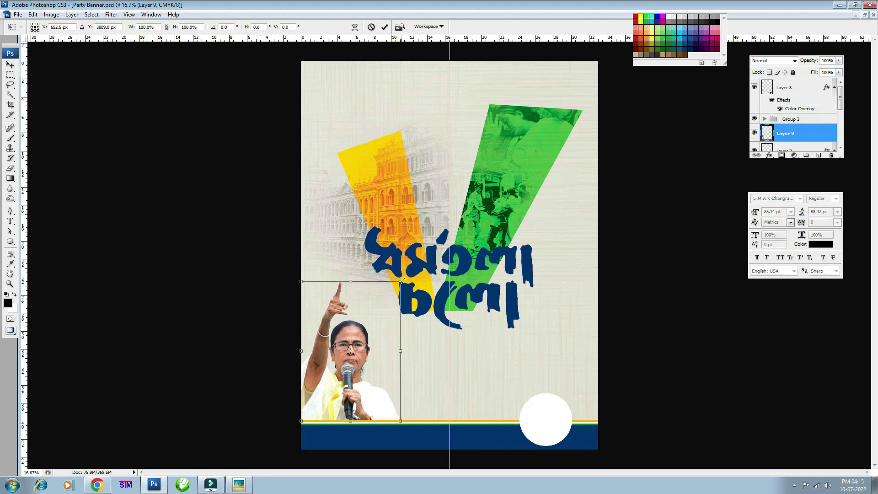
{"action": "left_click_drag", "start_coordinate": [401, 280], "coordinate": [442, 225]}
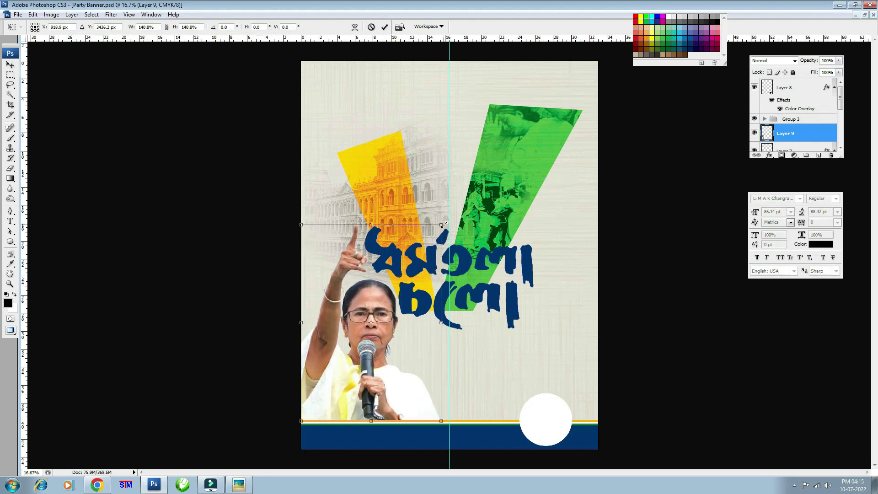
{"action": "left_click_drag", "start_coordinate": [443, 225], "coordinate": [436, 231]}
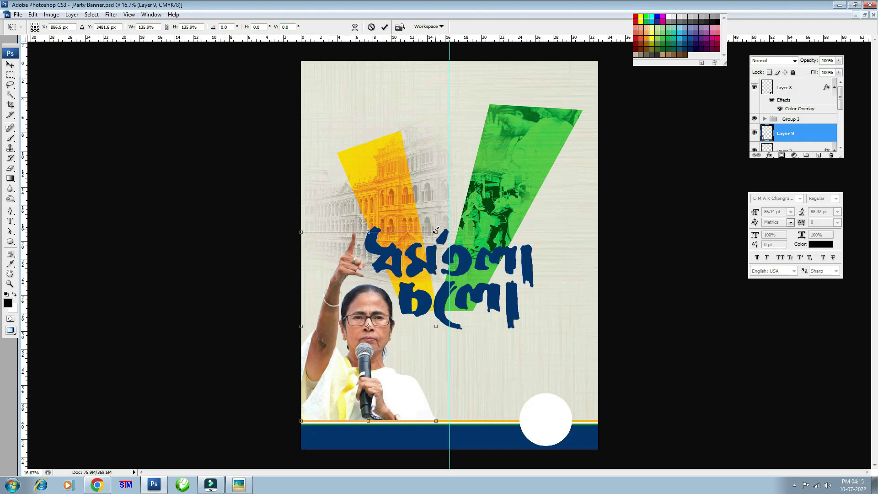
{"action": "key", "text": "Return"}
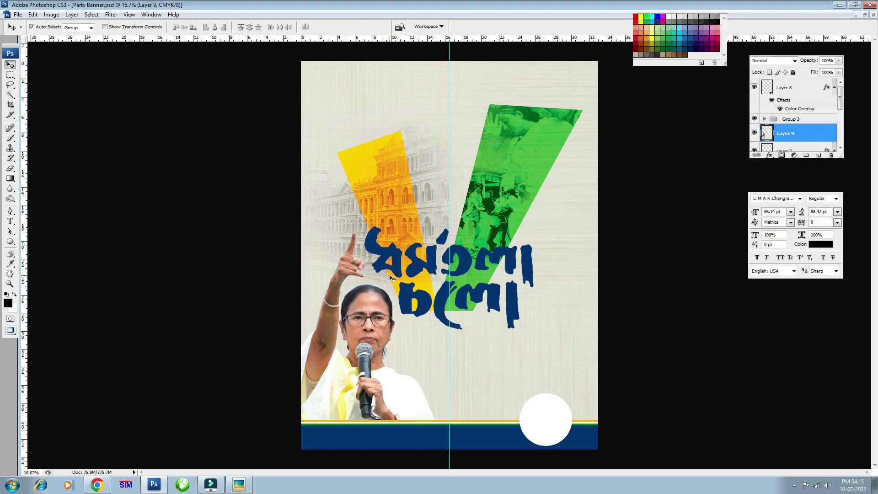
- Nudge the Bengali title slightly into a new position
{"action": "left_click", "coordinate": [443, 258]}
{"action": "key", "text": "ctrl+t"}
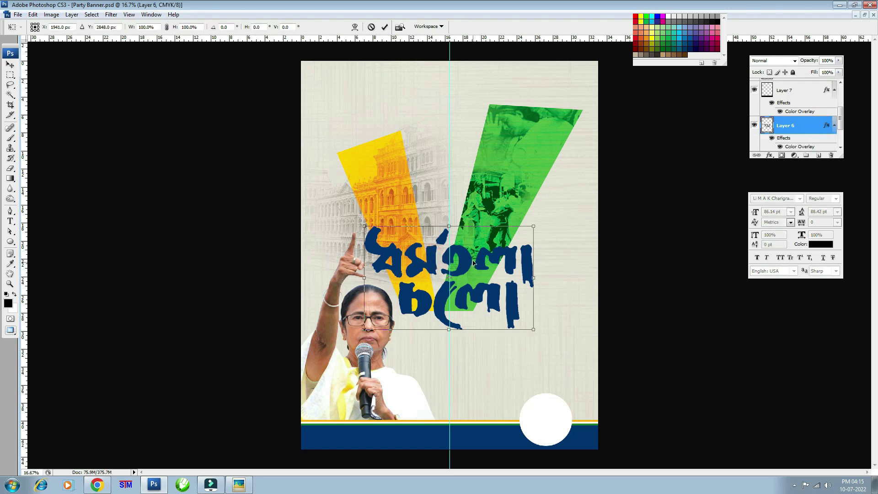
{"action": "left_click_drag", "start_coordinate": [473, 263], "coordinate": [476, 259]}
{"action": "key", "text": "shift+Left"}
{"action": "key", "text": "shift+Left"}
{"action": "key", "text": "Left"}
{"action": "key", "text": "Left"}
{"action": "key", "text": "Left"}
{"action": "key", "text": "shift+Down"}
{"action": "key", "text": "shift+Down"}
{"action": "key", "text": "shift+Down"}
{"action": "key", "text": "Return"}
{"action": "key", "text": "ctrl+plus"}
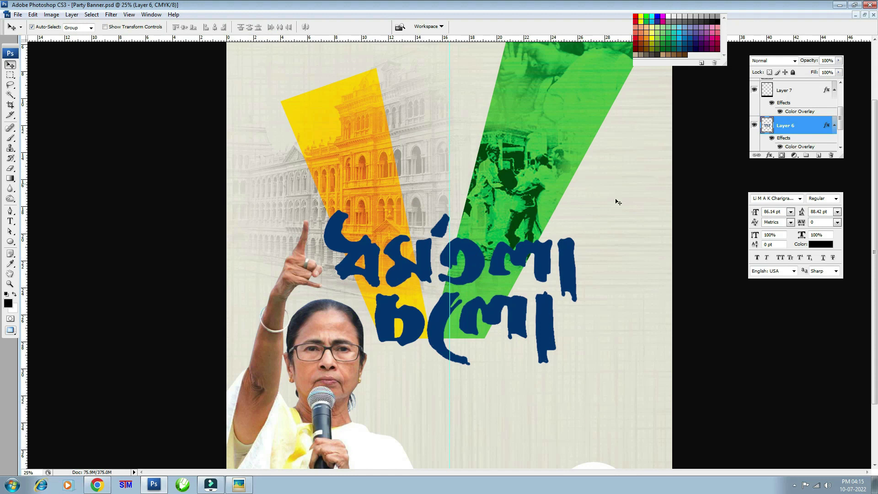
{"action": "scroll", "coordinate": [617, 202], "scroll_direction": "down", "scroll_amount": 3}
- Add a white Stroke effect to the Bengali title
{"action": "left_click", "coordinate": [770, 156]}
{"action": "left_click", "coordinate": [805, 271]}
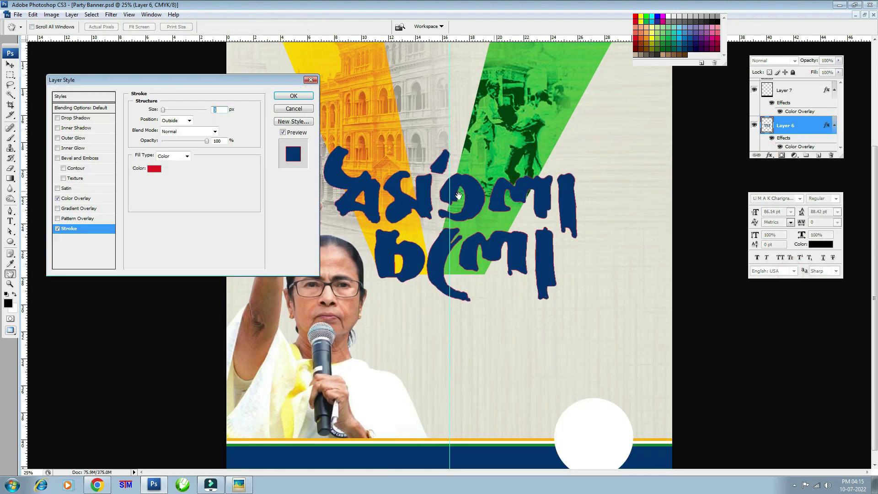
{"action": "left_click", "coordinate": [154, 166]}
{"action": "key", "text": "Return"}
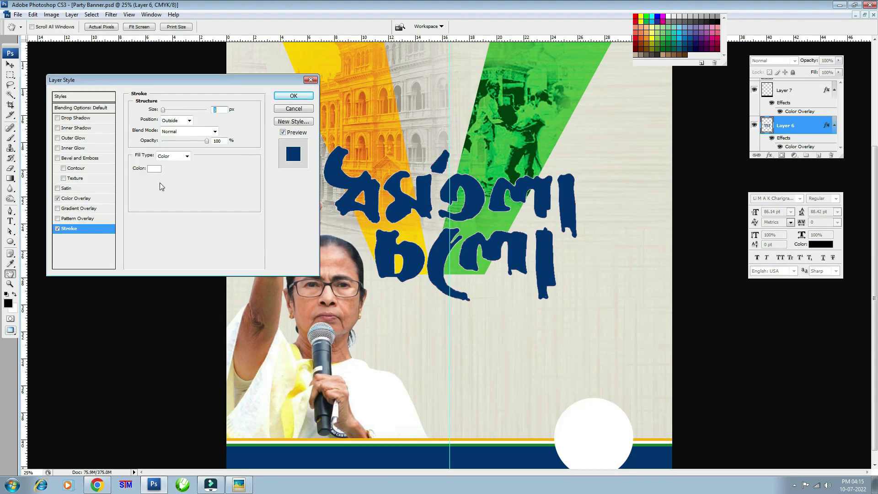
{"action": "left_click", "coordinate": [283, 96]}
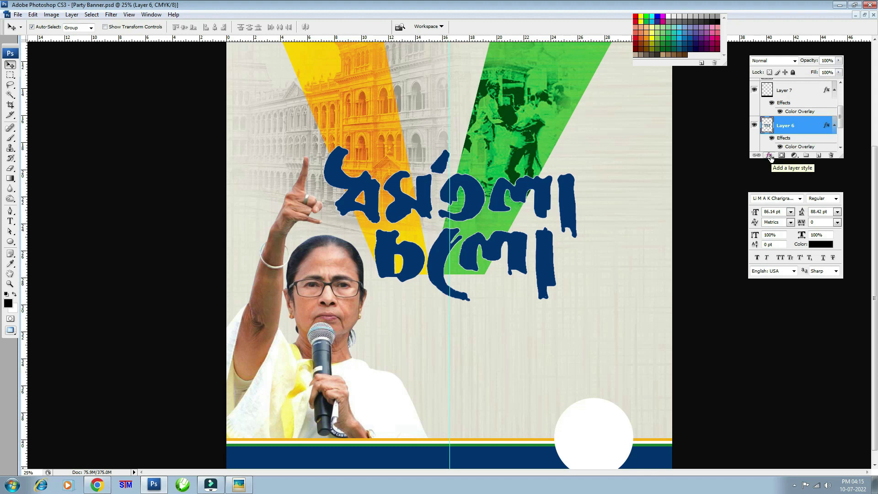
- Increase the title's white stroke size for a thick outline
{"action": "left_click", "coordinate": [770, 156]}
{"action": "left_click", "coordinate": [788, 269]}
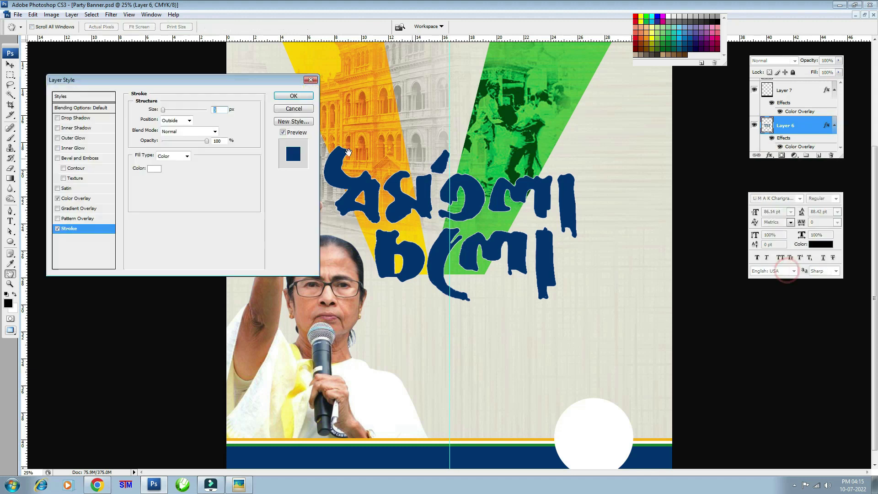
{"action": "left_click", "coordinate": [154, 169]}
{"action": "key", "text": "Escape"}
{"action": "left_click_drag", "start_coordinate": [164, 110], "coordinate": [173, 113]}
{"action": "key", "text": "Return"}
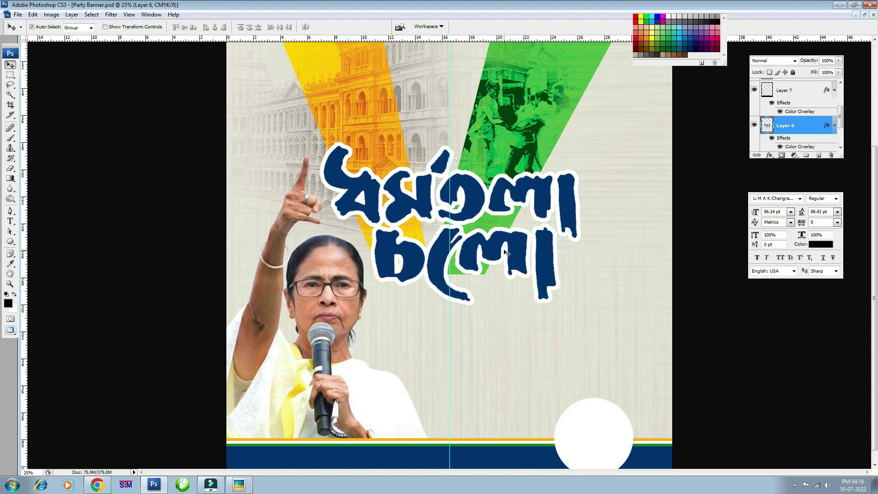
{"action": "key", "text": "ctrl+minus"}
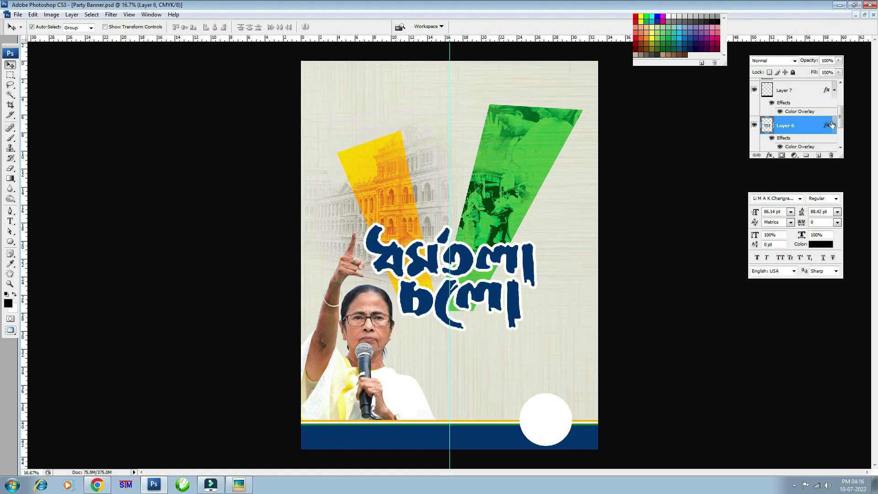
{"action": "scroll", "coordinate": [832, 124], "scroll_direction": "up", "scroll_amount": 3}
- Add a new empty layer above Group 1
{"action": "left_click", "coordinate": [798, 121]}
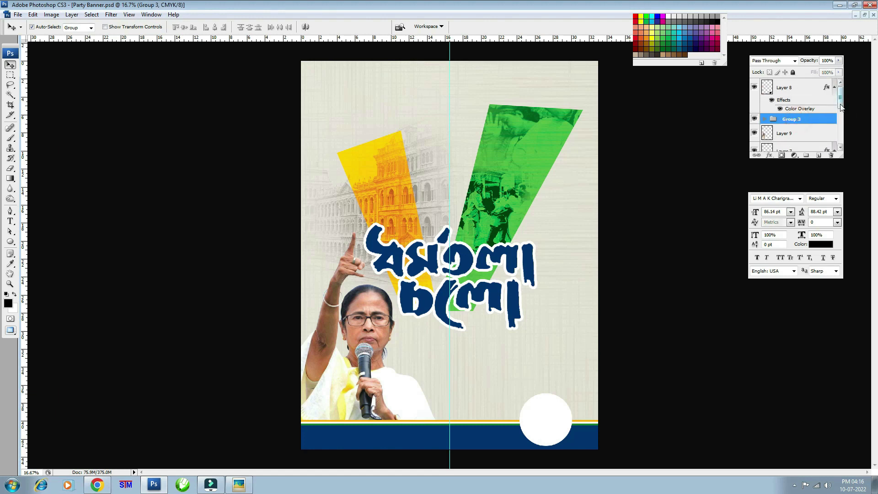
{"action": "left_click", "coordinate": [822, 88]}
{"action": "key", "text": "alt+bracketleft"}
{"action": "key", "text": "alt+bracketleft"}
{"action": "key", "text": "alt+bracketleft"}
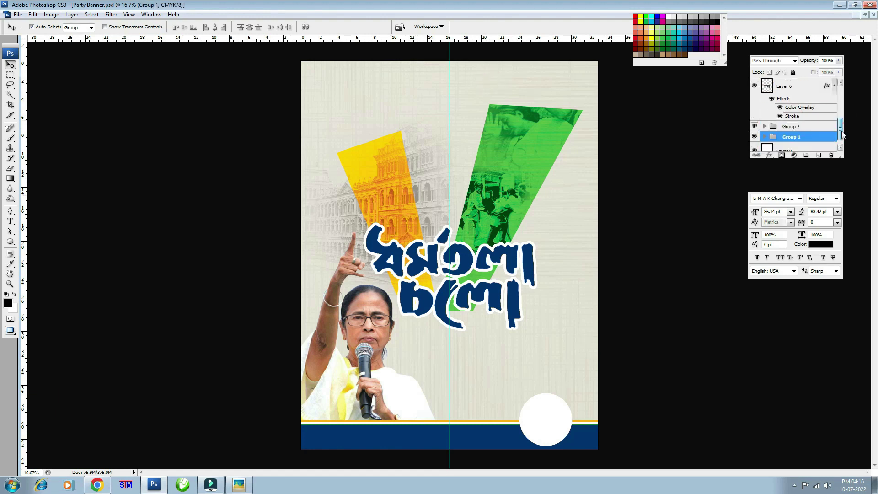
{"action": "key", "text": "alt+bracketleft"}
{"action": "key", "text": "alt+bracketleft"}
{"action": "key", "text": "alt+bracketleft"}
{"action": "left_click", "coordinate": [819, 156]}
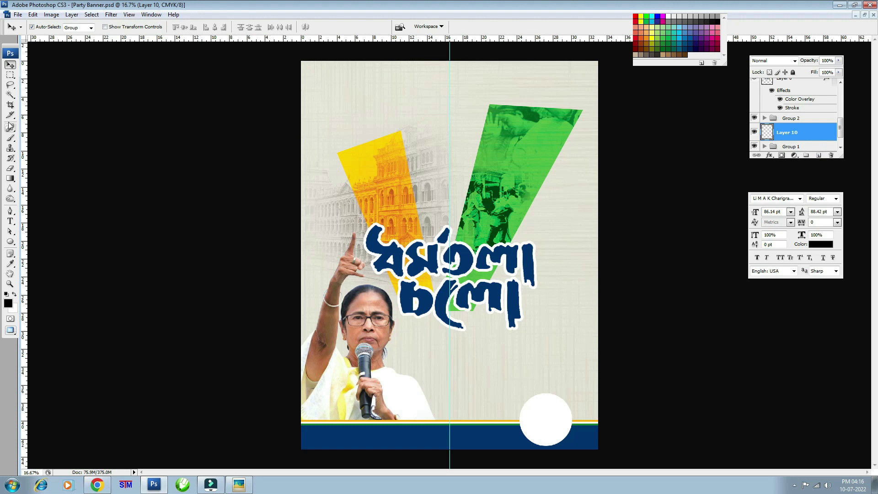
- Set up a scattered grunge brush at 600 px and 55% opacity
{"action": "left_click", "coordinate": [11, 139]}
{"action": "right_click", "coordinate": [403, 142]}
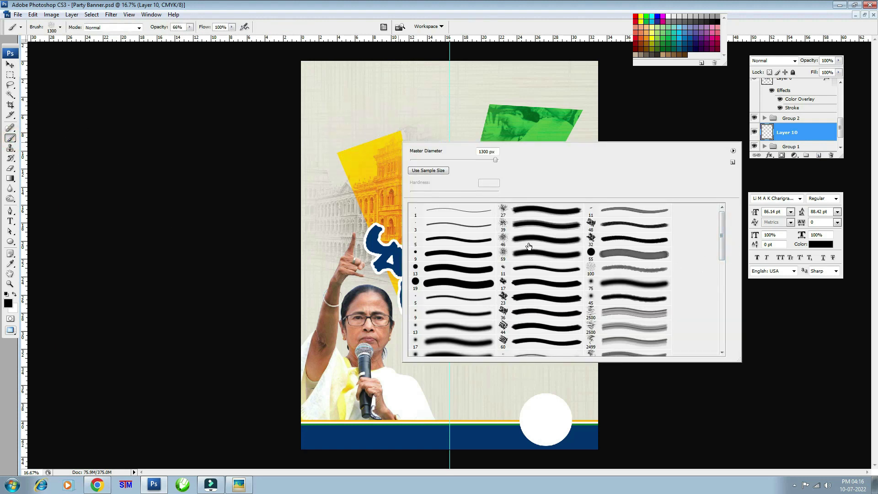
{"action": "left_click", "coordinate": [478, 31]}
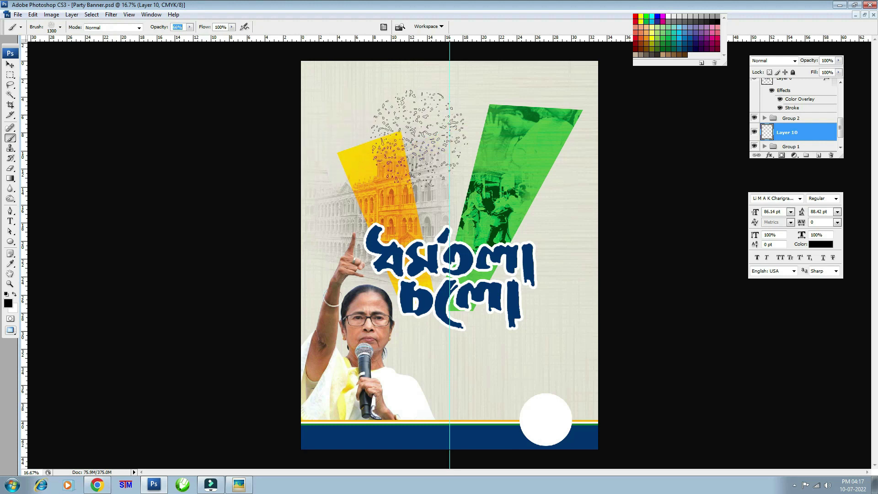
{"action": "key", "text": "F5"}
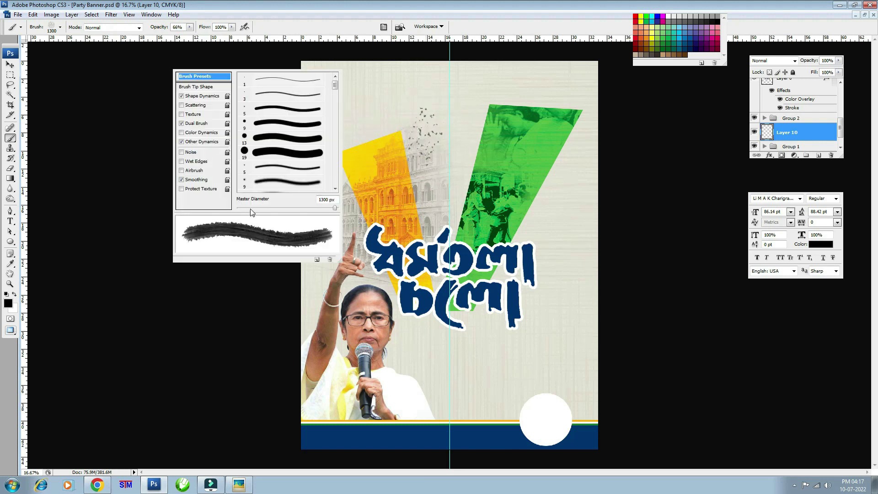
{"action": "left_click", "coordinate": [201, 87]}
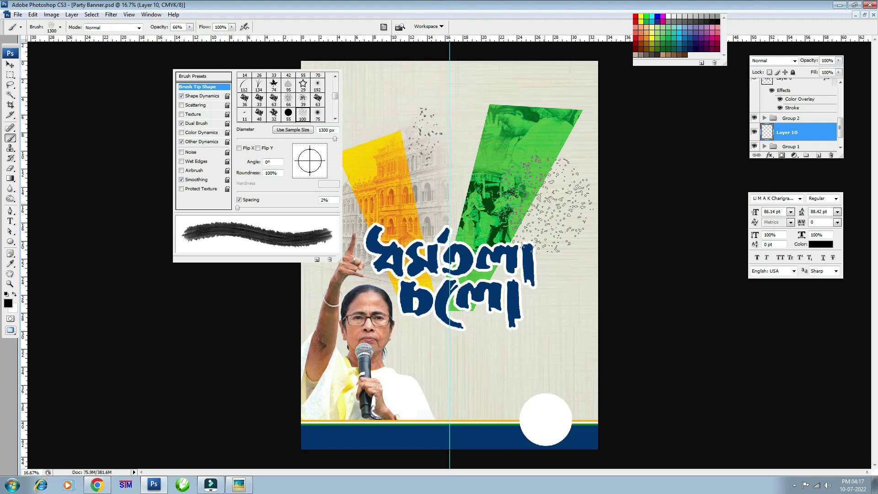
{"action": "key", "text": "F5"}
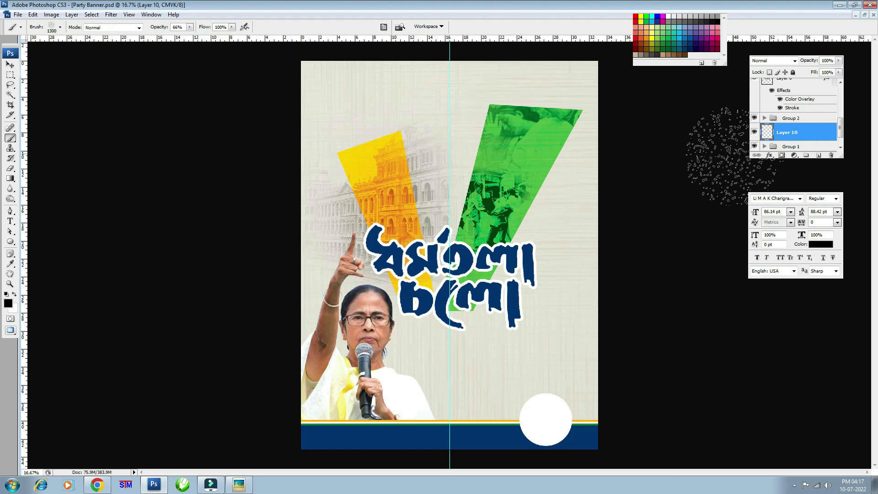
{"action": "key", "text": "bracketleft"}
{"action": "key", "text": "bracketleft"}
{"action": "key", "text": "bracketleft"}
{"action": "key", "text": "bracketleft"}
{"action": "key", "text": "bracketleft"}
{"action": "key", "text": "bracketleft"}
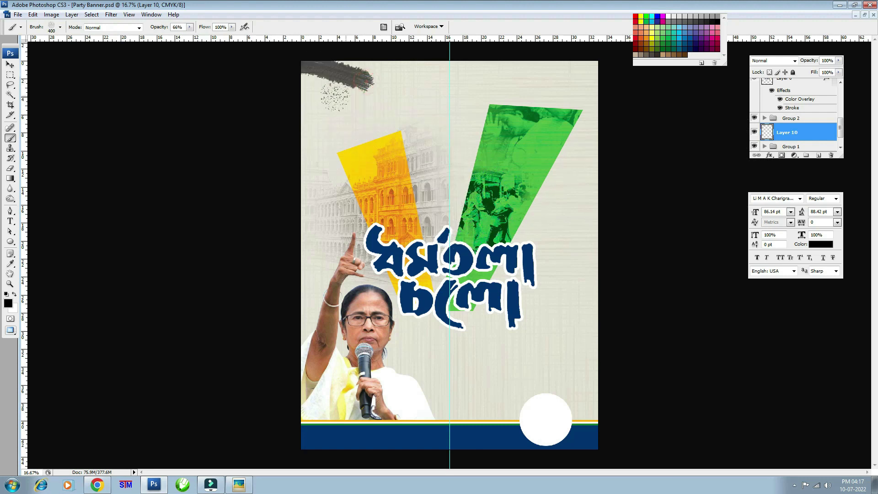
{"action": "key", "text": "bracketright"}
{"action": "key", "text": "bracketright"}
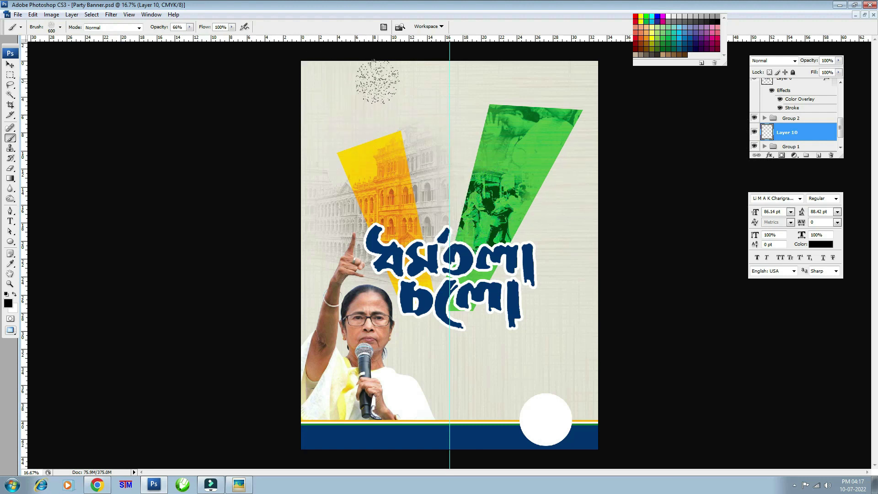
{"action": "key", "text": "5"}
{"action": "key", "text": "5"}
- Paint grey grunge strokes along the poster's top and top-left edges
{"action": "mouse_move", "coordinate": [386, 80]}
{"action": "left_mouse_down"}
{"action": "mouse_move", "coordinate": [338, 73]}
{"action": "mouse_move", "coordinate": [407, 69]}
{"action": "left_mouse_up"}
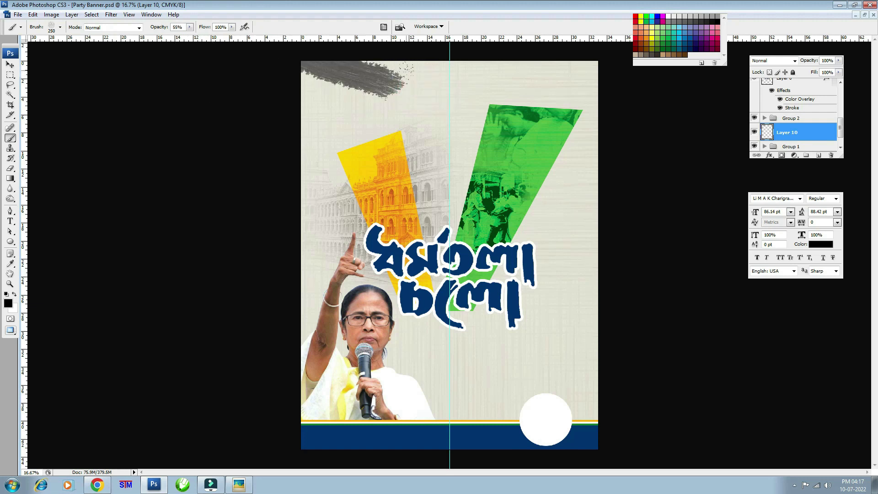
{"action": "key", "text": "bracketright"}
{"action": "mouse_move", "coordinate": [342, 89]}
{"action": "left_mouse_down"}
{"action": "mouse_move", "coordinate": [306, 111]}
{"action": "mouse_move", "coordinate": [303, 176]}
{"action": "left_mouse_up"}
{"action": "key", "text": "bracketright"}
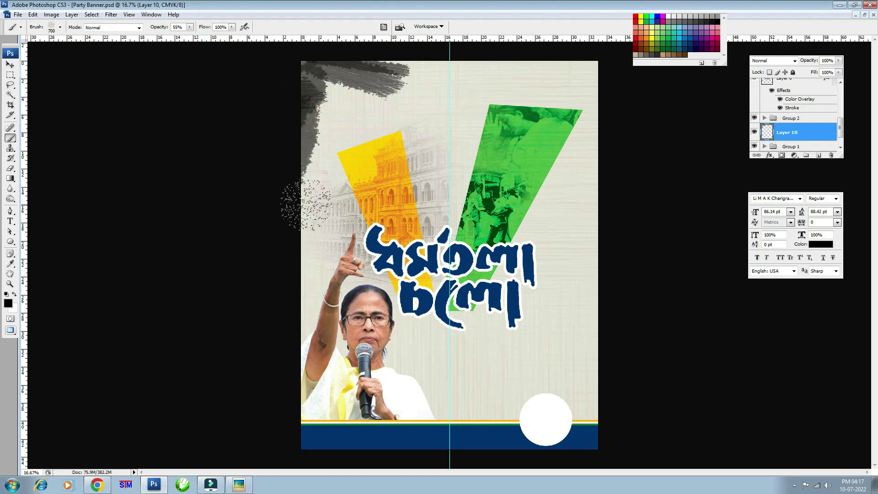
{"action": "left_click", "coordinate": [772, 155]}
- Set the paint layer's Color Overlay to cyan 00aeef
{"action": "left_click", "coordinate": [787, 236]}
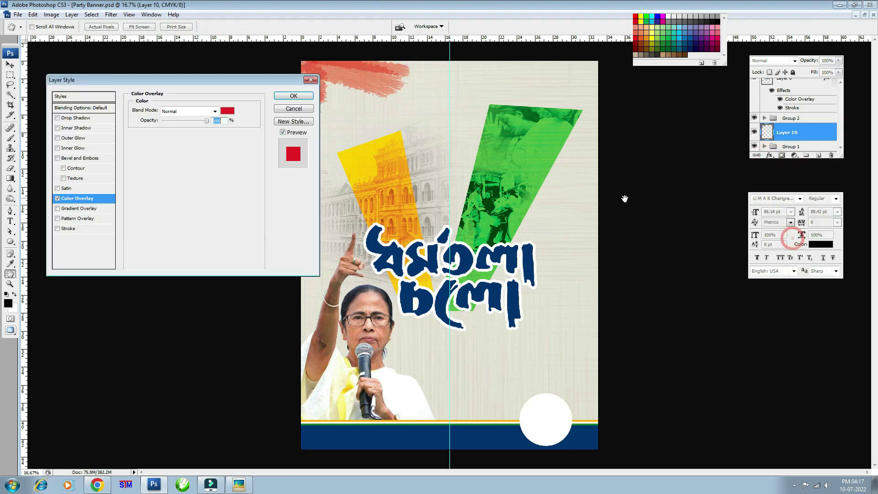
{"action": "left_click", "coordinate": [226, 111]}
{"action": "left_click", "coordinate": [482, 440]}
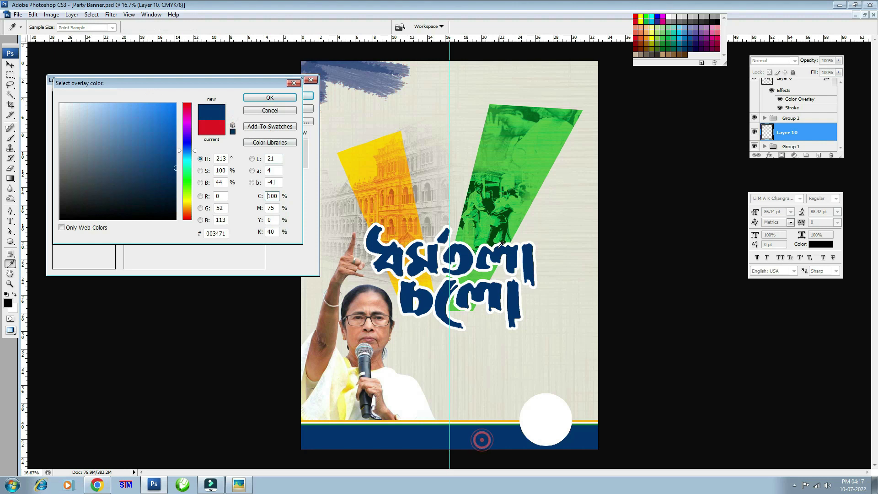
{"action": "left_click", "coordinate": [681, 37]}
{"action": "key", "text": "Return"}
{"action": "key", "text": "Return"}
{"action": "key", "text": "b"}
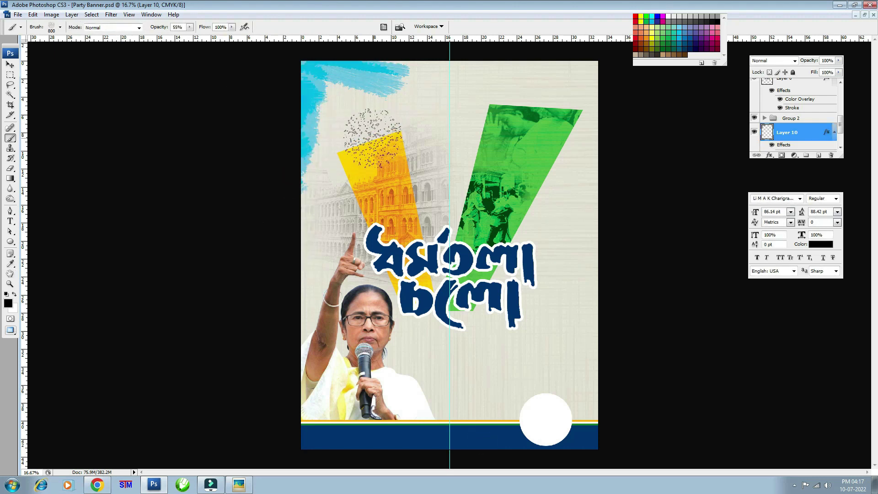
- Brush cyan at 44% then 22% opacity along the top, left and right edges
{"action": "key", "text": "4"}
{"action": "key", "text": "4"}
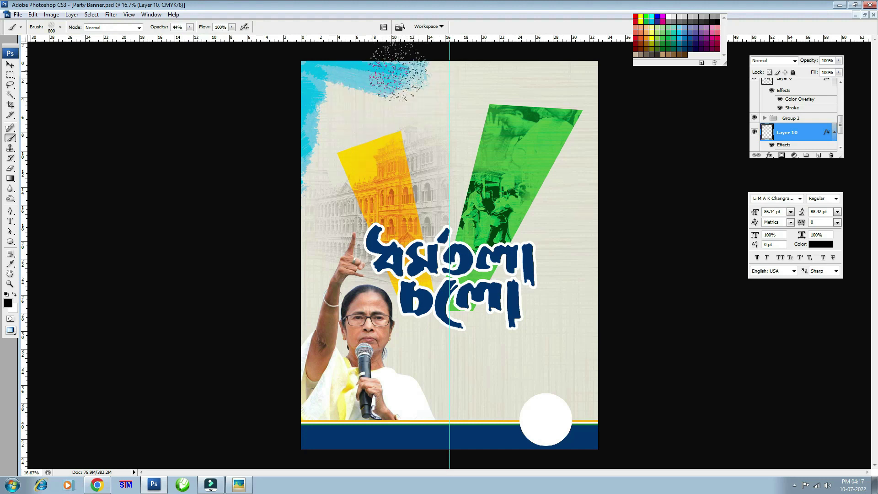
{"action": "left_click_drag", "start_coordinate": [405, 73], "coordinate": [373, 75]}
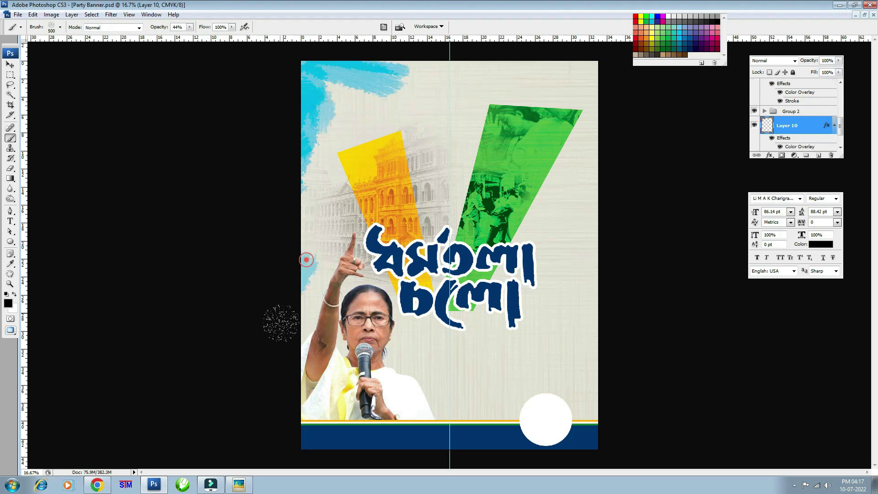
{"action": "mouse_move", "coordinate": [288, 249]}
{"action": "left_mouse_down"}
{"action": "mouse_move", "coordinate": [274, 225]}
{"action": "mouse_move", "coordinate": [281, 147]}
{"action": "left_mouse_up"}
{"action": "key", "text": "2"}
{"action": "key", "text": "2"}
{"action": "left_click_drag", "start_coordinate": [567, 366], "coordinate": [667, 436]}
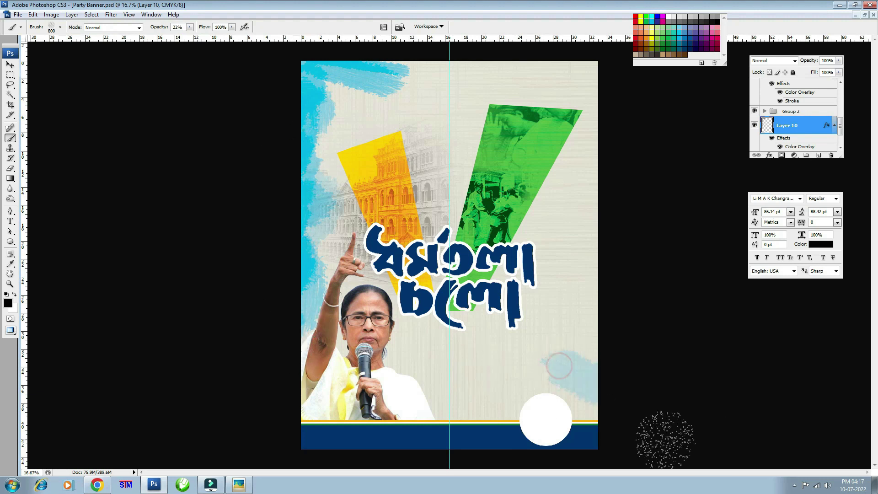
{"action": "left_click_drag", "start_coordinate": [623, 396], "coordinate": [653, 252]}
{"action": "key", "text": "bracketright"}
{"action": "key", "text": "bracketright"}
{"action": "key", "text": "bracketright"}
{"action": "left_click_drag", "start_coordinate": [588, 78], "coordinate": [631, 101]}
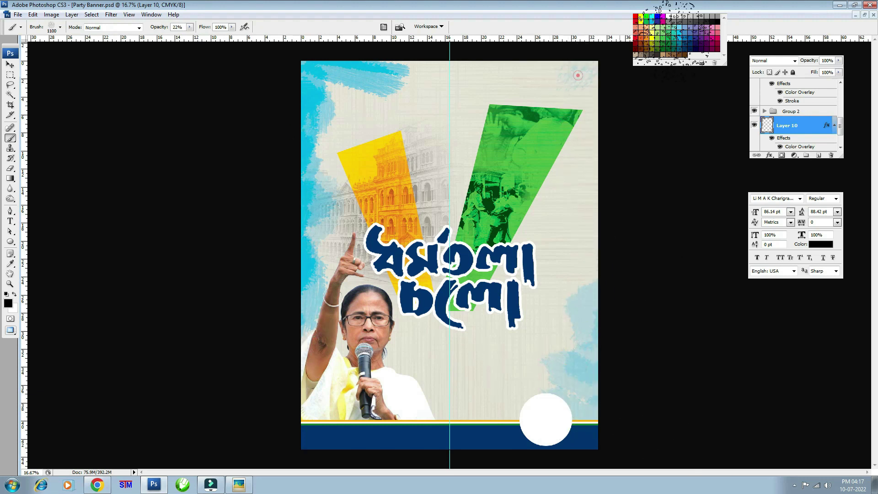
{"action": "left_click_drag", "start_coordinate": [632, 196], "coordinate": [590, 256]}
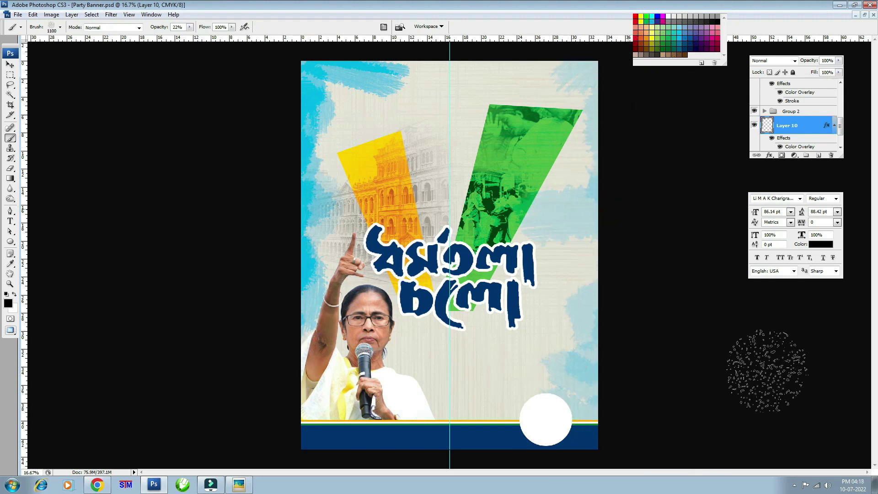
{"action": "key", "text": "ctrl+z"}
{"action": "left_click_drag", "start_coordinate": [547, 68], "coordinate": [606, 41]}
{"action": "left_click_drag", "start_coordinate": [460, 41], "coordinate": [539, 75]}
- Add light-blue clouds near the bottom band and upper-right edge, undoing a stray stroke
{"action": "key", "text": "bracketleft"}
{"action": "key", "text": "bracketleft"}
{"action": "key", "text": "bracketleft"}
{"action": "key", "text": "bracketleft"}
{"action": "key", "text": "bracketleft"}
{"action": "key", "text": "bracketleft"}
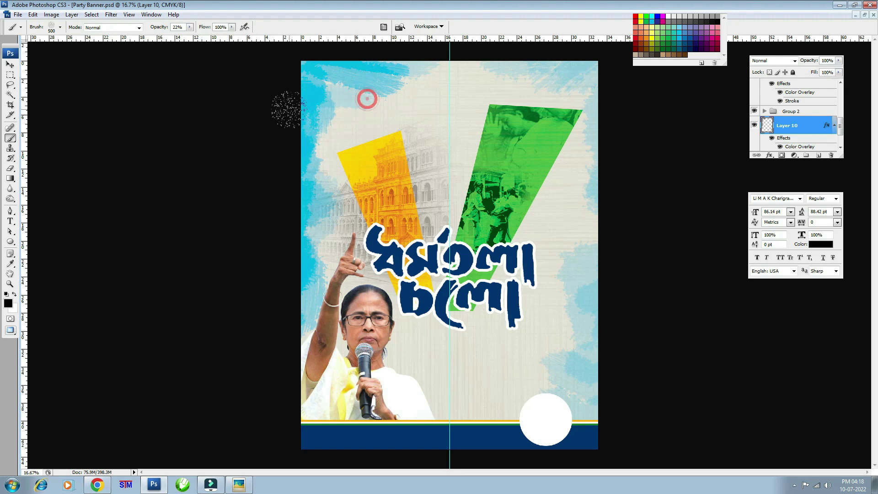
{"action": "left_click", "coordinate": [425, 437]}
{"action": "left_click_drag", "start_coordinate": [544, 412], "coordinate": [485, 407]}
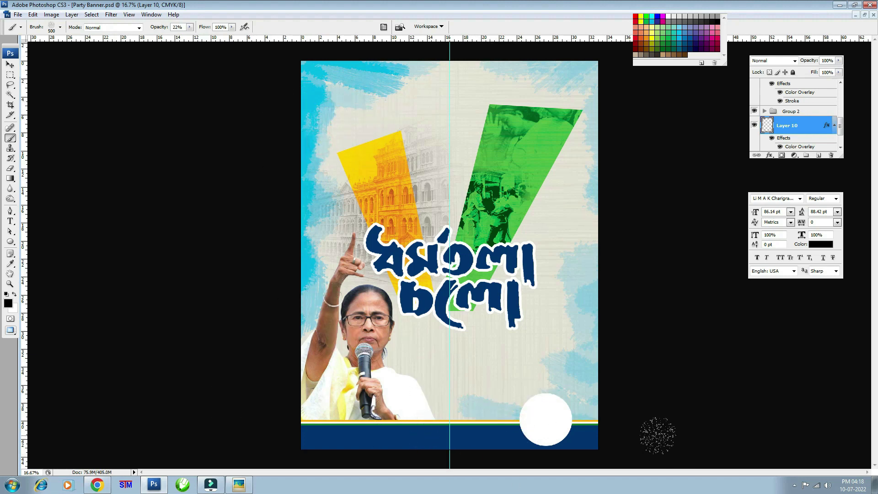
{"action": "key", "text": "bracketright"}
{"action": "key", "text": "bracketright"}
{"action": "key", "text": "bracketright"}
{"action": "key", "text": "bracketright"}
{"action": "key", "text": "bracketright"}
{"action": "key", "text": "bracketright"}
{"action": "type", "text": "11"}
{"action": "left_click_drag", "start_coordinate": [599, 238], "coordinate": [590, 105]}
{"action": "key", "text": "bracketleft"}
{"action": "key", "text": "bracketleft"}
{"action": "key", "text": "bracketleft"}
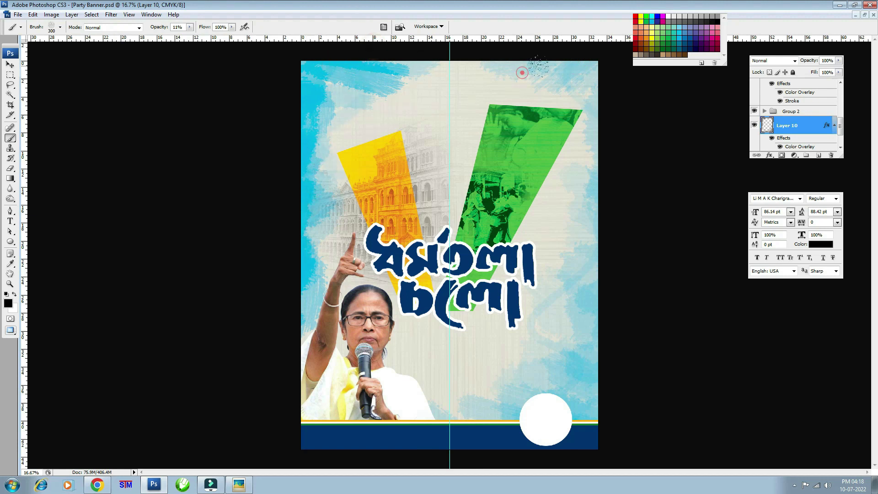
{"action": "left_click_drag", "start_coordinate": [559, 179], "coordinate": [554, 242]}
{"action": "key", "text": "ctrl+z"}
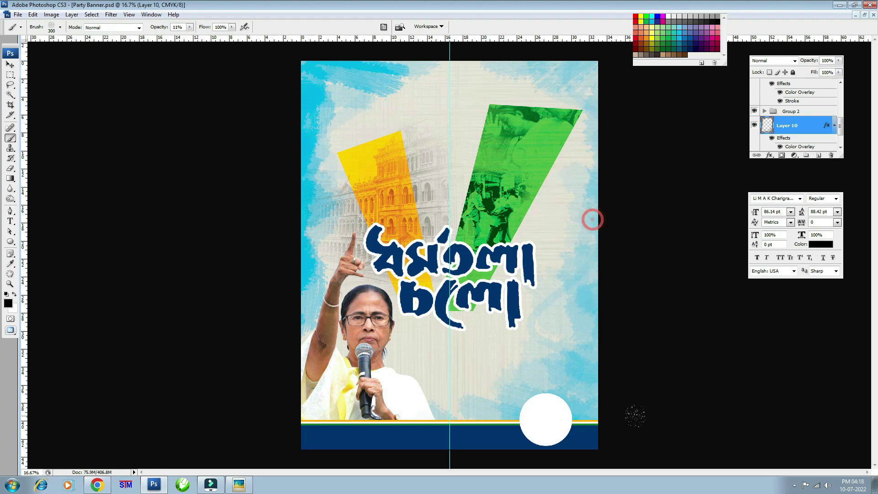
{"action": "key", "text": "bracketright"}
{"action": "key", "text": "bracketright"}
{"action": "key", "text": "bracketright"}
- Compare the cyan paint layer's visibility and add an empty Layer 11 above it
{"action": "double_click", "coordinate": [754, 125]}
{"action": "double_click", "coordinate": [753, 124]}
{"action": "left_click", "coordinate": [754, 125]}
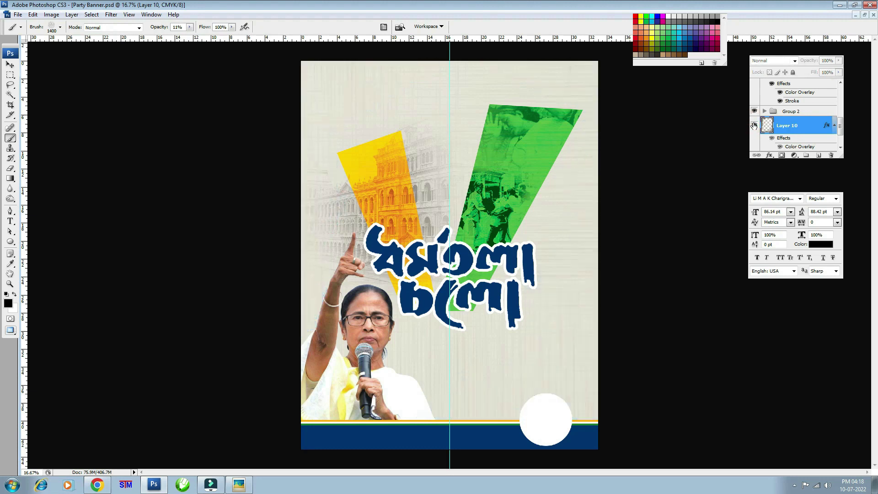
{"action": "left_click", "coordinate": [818, 156]}
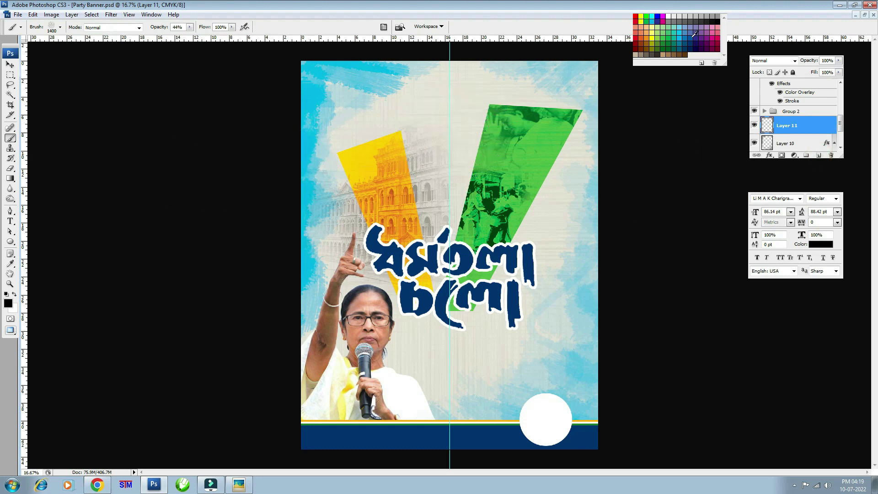
- Paint a dark navy scatter over the banner's top-left with a 600 px brush
{"action": "left_click", "coordinate": [694, 40]}
{"action": "key", "text": "bracketleft"}
{"action": "key", "text": "bracketleft"}
{"action": "key", "text": "bracketleft"}
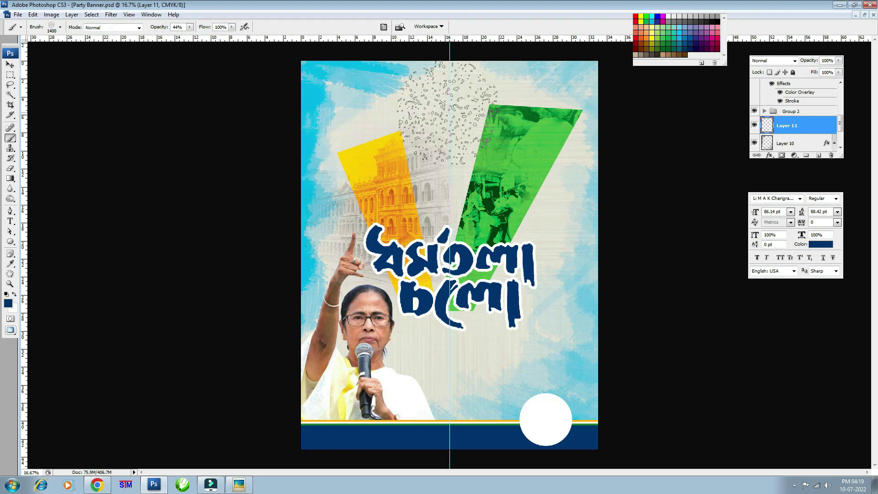
{"action": "key", "text": "bracketleft"}
{"action": "key", "text": "bracketleft"}
{"action": "key", "text": "bracketleft"}
{"action": "mouse_move", "coordinate": [336, 108]}
{"action": "left_mouse_down"}
{"action": "mouse_move", "coordinate": [345, 96]}
{"action": "mouse_move", "coordinate": [339, 64]}
{"action": "mouse_move", "coordinate": [375, 51]}
{"action": "left_mouse_up"}
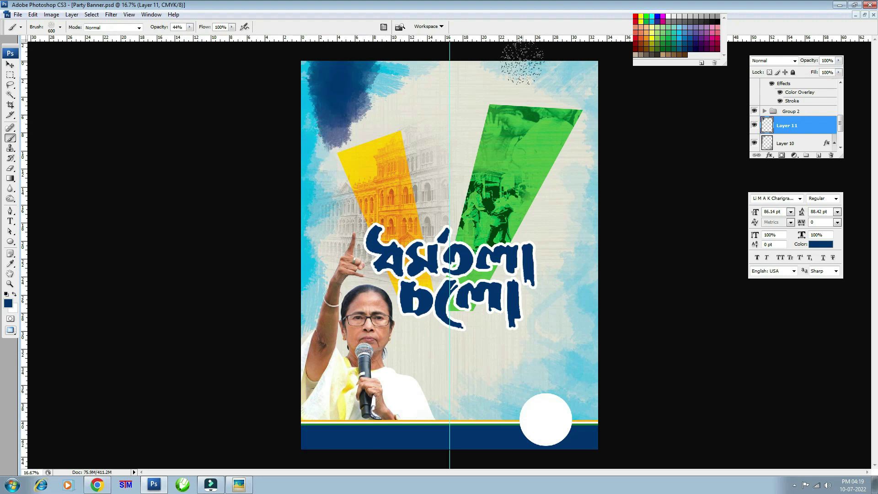
{"action": "key", "text": "ctrl+minus"}
{"action": "key", "text": "ctrl+plus"}
{"action": "key", "text": "v"}
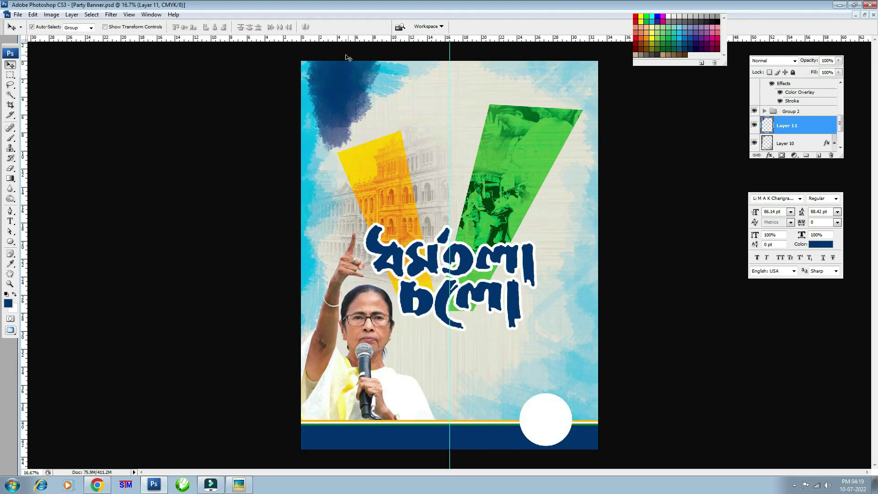
{"action": "left_click_drag", "start_coordinate": [348, 89], "coordinate": [456, 134]}
{"action": "key", "text": "ctrl+z"}
- Add a layer mask to Layer 11 and paint speckled strokes on it at the top-left
{"action": "left_click", "coordinate": [780, 155]}
{"action": "key", "text": "b"}
{"action": "key", "text": "d"}
{"action": "key", "text": "x"}
{"action": "left_click_drag", "start_coordinate": [316, 156], "coordinate": [352, 183]}
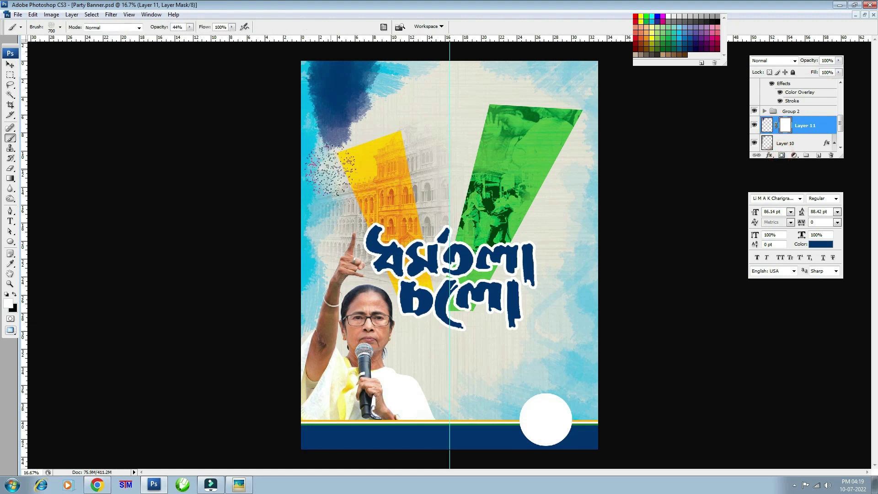
- Brush a speckled black fade at 44% opacity across Layer 11's mask
{"action": "key", "text": "bracketleft"}
{"action": "key", "text": "bracketleft"}
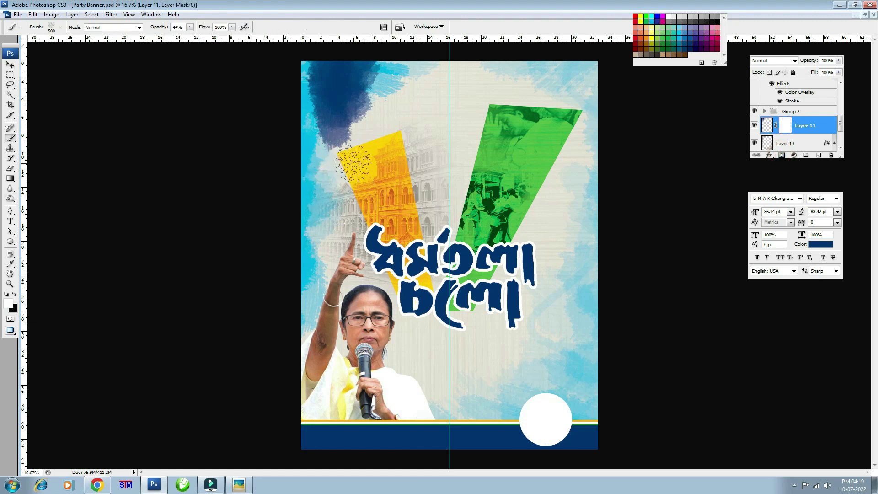
{"action": "key", "text": "bracketright"}
{"action": "key", "text": "bracketright"}
{"action": "key", "text": "0"}
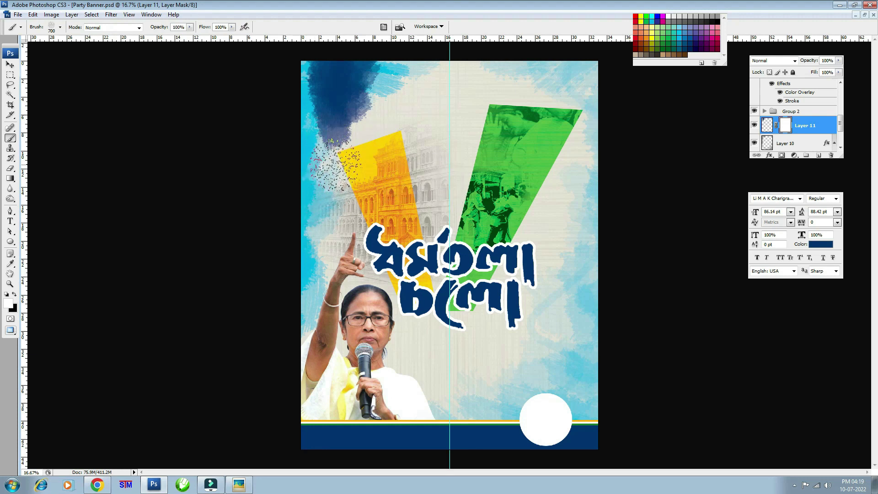
{"action": "key", "text": "x"}
{"action": "key", "text": "4"}
{"action": "key", "text": "4"}
{"action": "mouse_move", "coordinate": [333, 157]}
{"action": "left_mouse_down"}
{"action": "mouse_move", "coordinate": [349, 155]}
{"action": "mouse_move", "coordinate": [376, 122]}
{"action": "mouse_move", "coordinate": [491, 121]}
{"action": "left_mouse_up"}
{"action": "key", "text": "bracketleft"}
{"action": "key", "text": "bracketleft"}
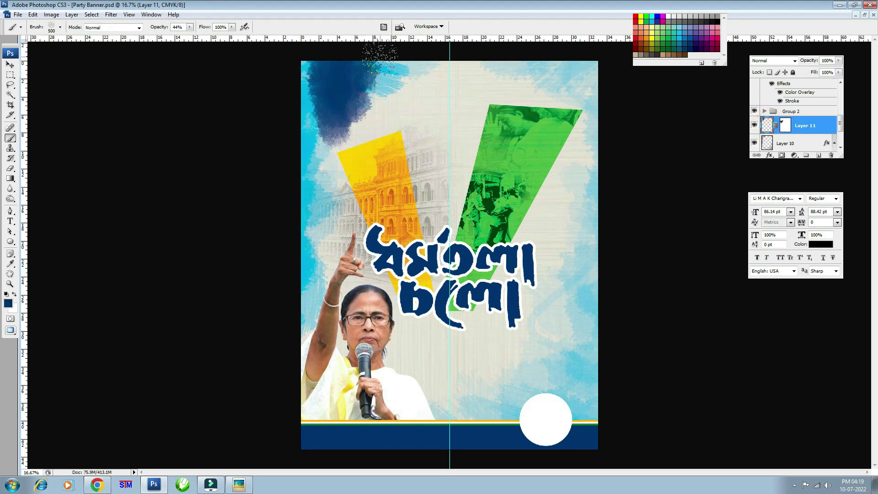
{"action": "left_click", "coordinate": [11, 65]}
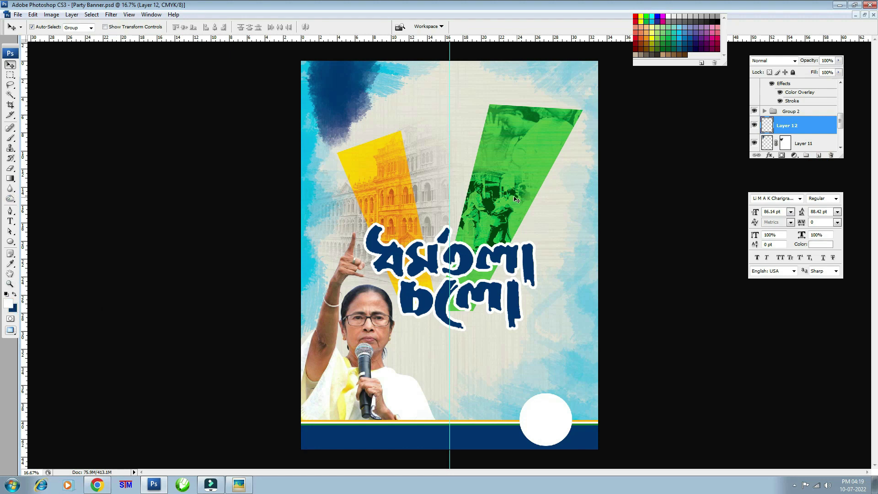
- Set the brush to 66% opacity and delete the first Layer 12
{"action": "key", "text": "b"}
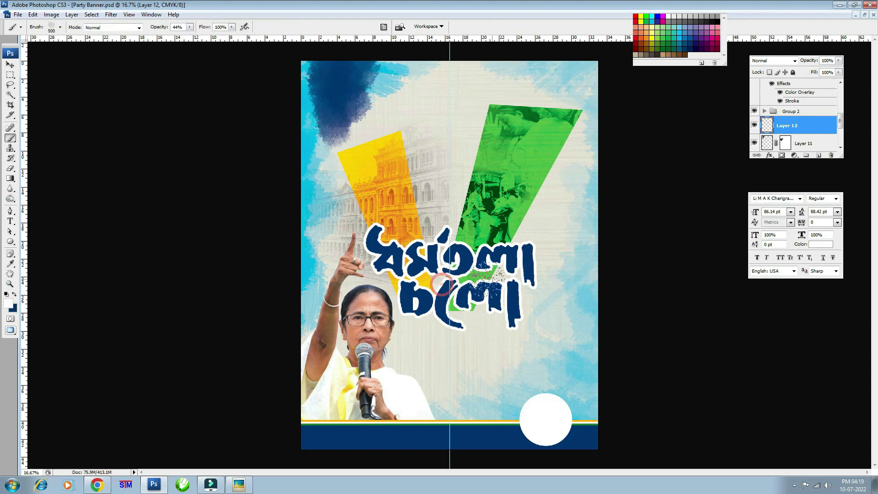
{"action": "key", "text": "ctrl+plus"}
{"action": "key", "text": "6"}
{"action": "key", "text": "6"}
{"action": "scroll", "coordinate": [449, 256], "scroll_direction": "down", "scroll_amount": 1}
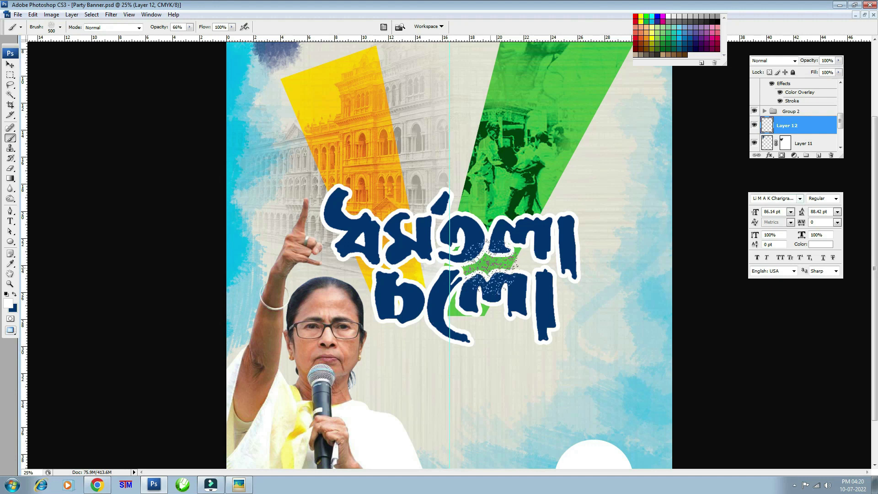
{"action": "left_click", "coordinate": [832, 155]}
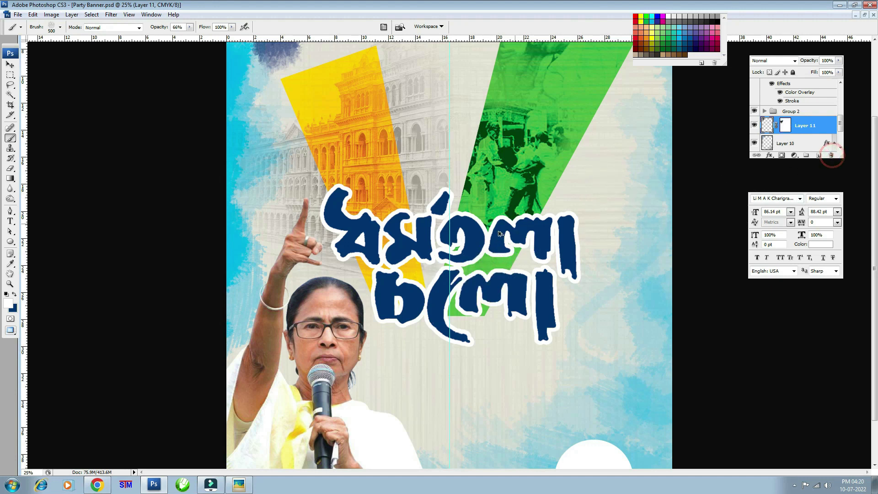
- Select Group 2 and add a new empty layer above it
{"action": "key", "text": "v"}
{"action": "left_click", "coordinate": [474, 237]}
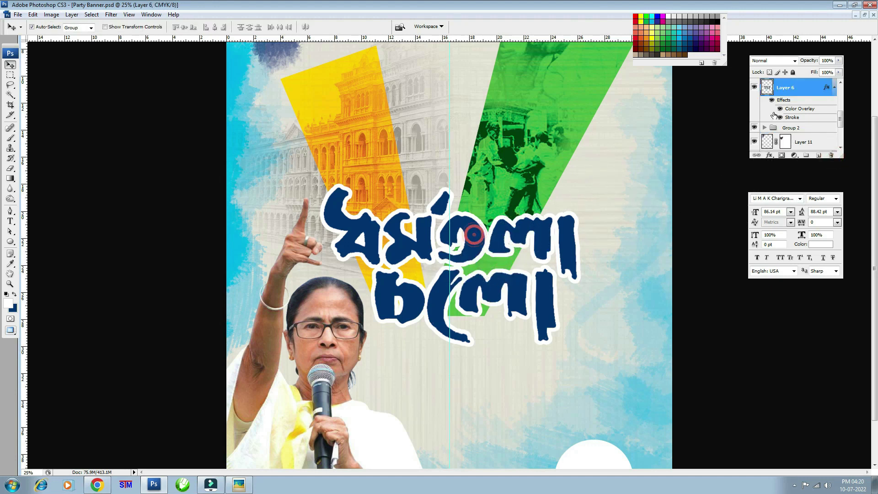
{"action": "left_click", "coordinate": [799, 132]}
{"action": "left_click", "coordinate": [787, 91]}
{"action": "left_click", "coordinate": [796, 128]}
{"action": "left_click", "coordinate": [819, 156]}
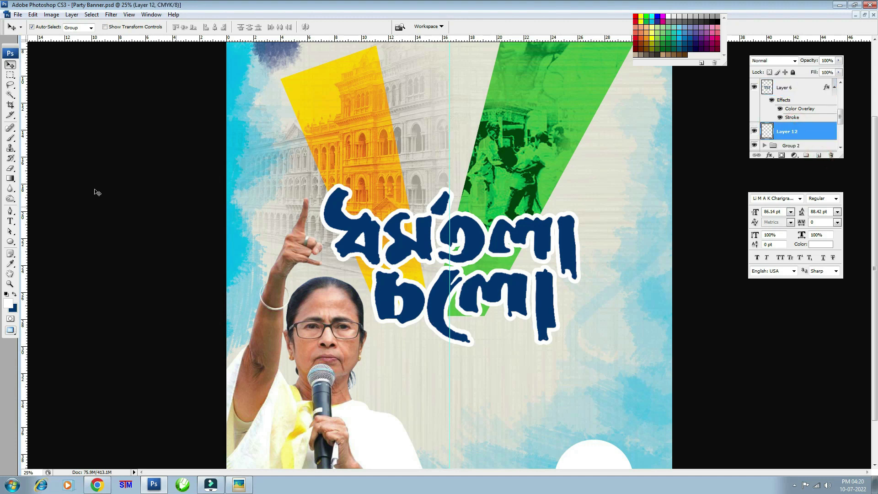
- Brush white speckles around the Bengali title letters
{"action": "key", "text": "b"}
{"action": "left_click_drag", "start_coordinate": [438, 264], "coordinate": [423, 271]}
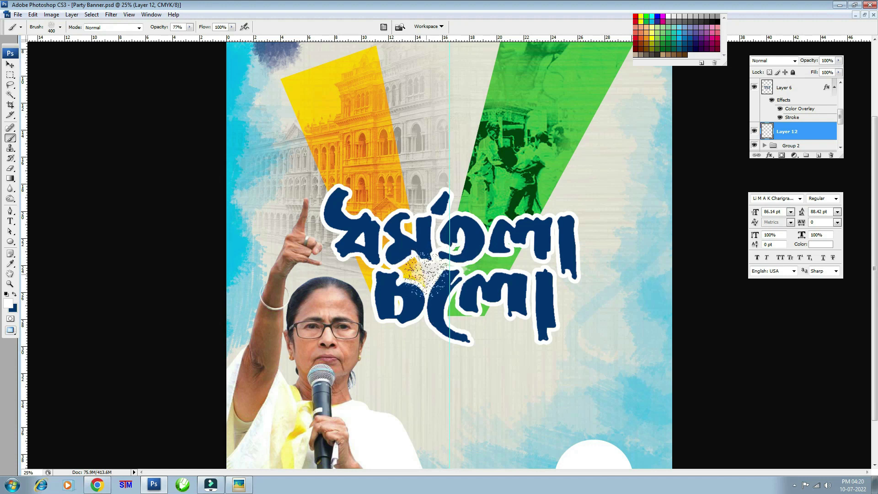
{"action": "mouse_move", "coordinate": [439, 247]}
{"action": "left_mouse_down"}
{"action": "mouse_move", "coordinate": [434, 260]}
{"action": "mouse_move", "coordinate": [389, 254]}
{"action": "mouse_move", "coordinate": [410, 241]}
{"action": "mouse_move", "coordinate": [494, 252]}
{"action": "mouse_move", "coordinate": [475, 270]}
{"action": "mouse_move", "coordinate": [503, 258]}
{"action": "mouse_move", "coordinate": [389, 279]}
{"action": "mouse_move", "coordinate": [369, 249]}
{"action": "mouse_move", "coordinate": [409, 223]}
{"action": "mouse_move", "coordinate": [439, 254]}
{"action": "mouse_move", "coordinate": [435, 302]}
{"action": "mouse_move", "coordinate": [471, 284]}
{"action": "mouse_move", "coordinate": [439, 311]}
{"action": "mouse_move", "coordinate": [494, 305]}
{"action": "mouse_move", "coordinate": [457, 285]}
{"action": "mouse_move", "coordinate": [435, 307]}
{"action": "mouse_move", "coordinate": [359, 256]}
{"action": "mouse_move", "coordinate": [502, 267]}
{"action": "left_mouse_up"}
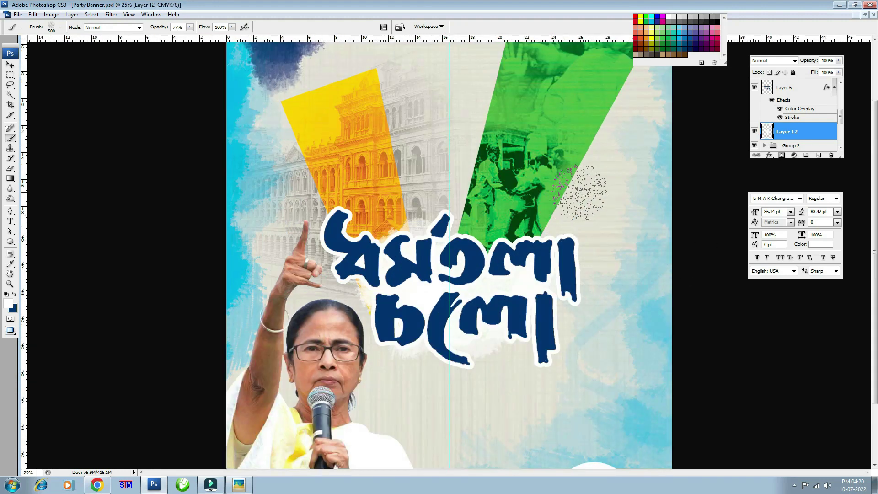
- Select Group 2 and toggle its visibility to compare the yellow and green panels
{"action": "key", "text": "v"}
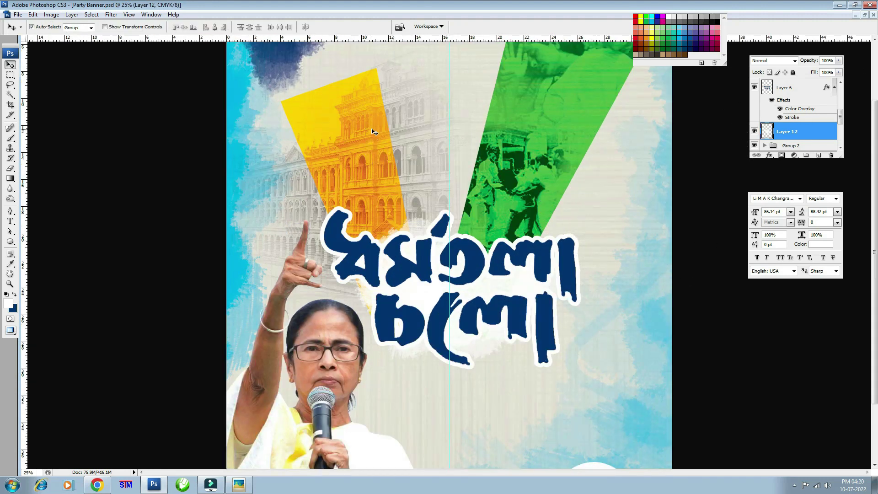
{"action": "left_click", "coordinate": [372, 128]}
{"action": "left_click", "coordinate": [754, 146]}
{"action": "left_click", "coordinate": [755, 146]}
{"action": "left_click", "coordinate": [755, 145]}
{"action": "left_click", "coordinate": [754, 146]}
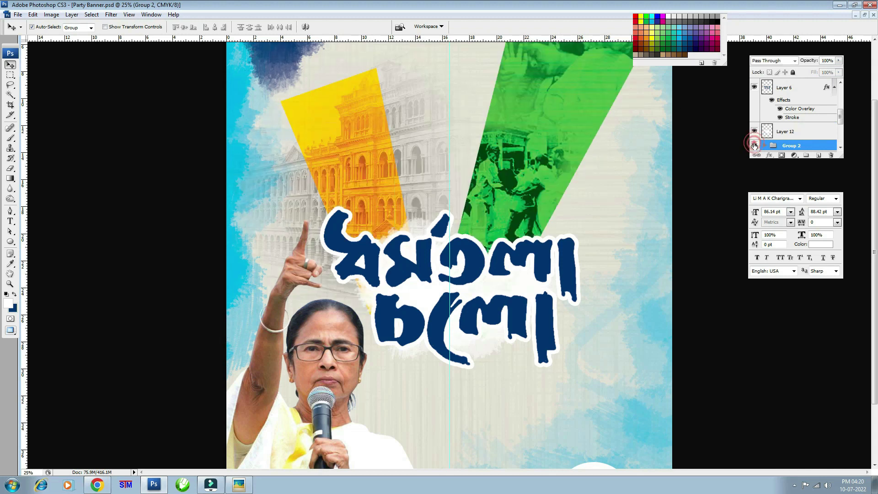
{"action": "double_click", "coordinate": [754, 145]}
{"action": "left_click", "coordinate": [754, 145]}
{"action": "double_click", "coordinate": [754, 146]}
{"action": "left_click", "coordinate": [754, 146]}
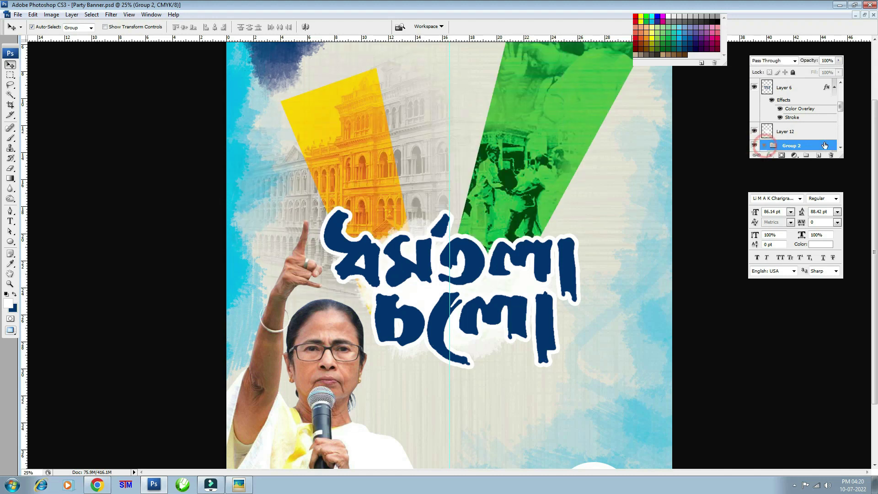
{"action": "left_click_drag", "start_coordinate": [840, 107], "coordinate": [840, 113]}
- Add Layer 13 above Layer 2 copy and brush a 600 px green splash under the green panel
{"action": "left_click", "coordinate": [798, 114]}
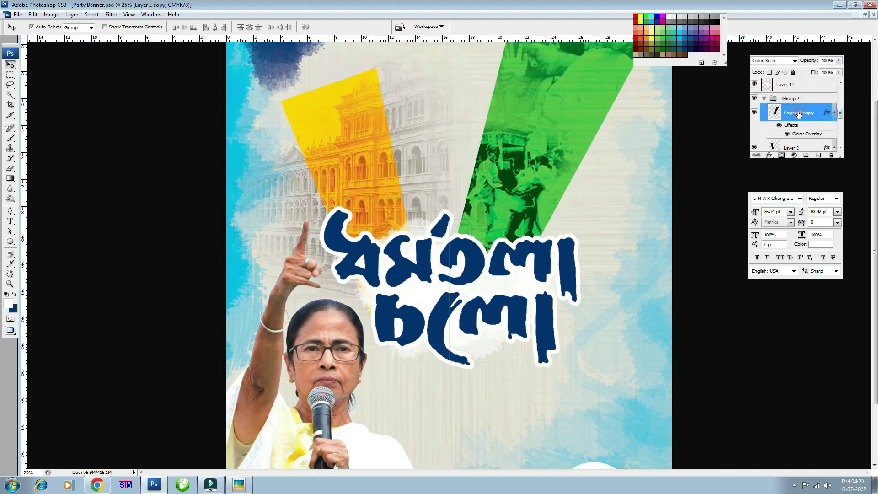
{"action": "double_click", "coordinate": [755, 113]}
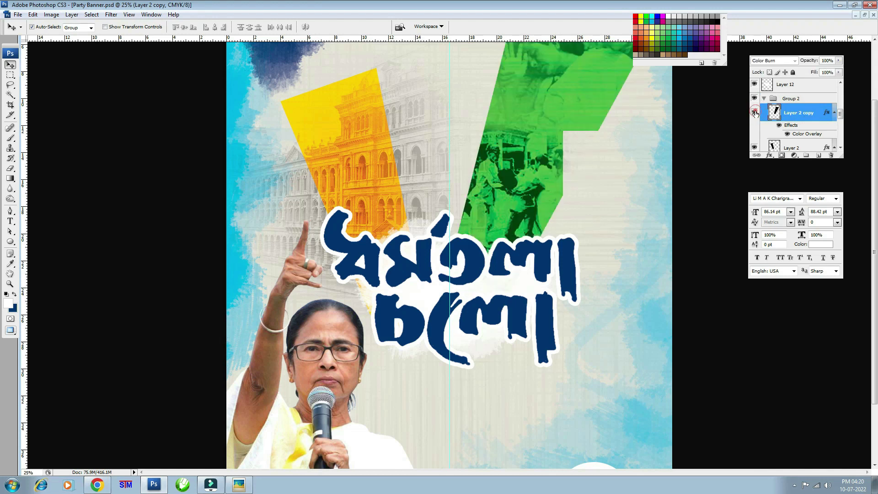
{"action": "left_click", "coordinate": [819, 156]}
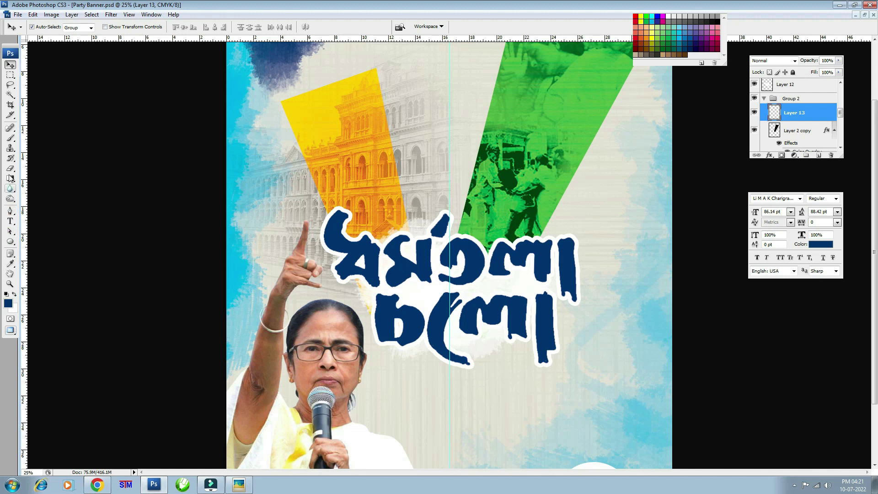
{"action": "left_click", "coordinate": [11, 139]}
{"action": "scroll", "coordinate": [554, 212], "scroll_direction": "up", "scroll_amount": 1}
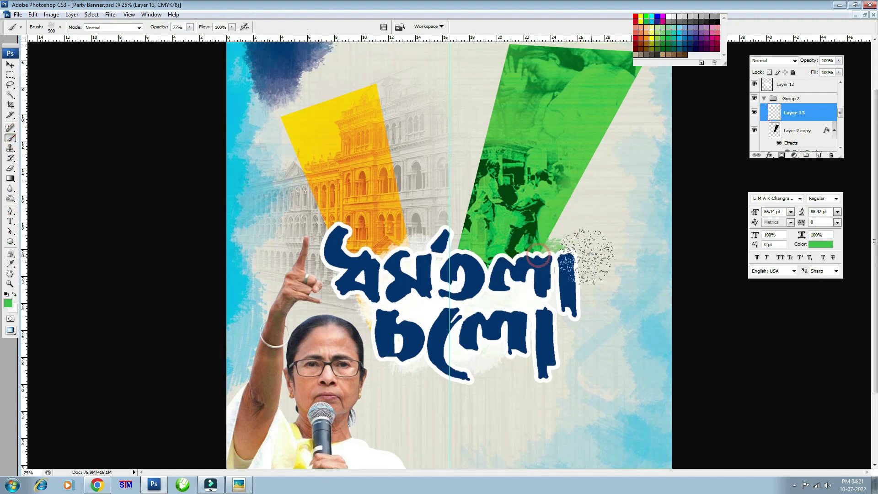
{"action": "key", "text": "bracketright"}
{"action": "key", "text": "bracketright"}
{"action": "key", "text": "bracketright"}
{"action": "key", "text": "bracketleft"}
{"action": "key", "text": "bracketleft"}
{"action": "key", "text": "bracketleft"}
{"action": "key", "text": "bracketright"}
{"action": "key", "text": "bracketright"}
{"action": "mouse_move", "coordinate": [560, 238]}
{"action": "left_mouse_down"}
{"action": "mouse_move", "coordinate": [567, 256]}
{"action": "mouse_move", "coordinate": [549, 256]}
{"action": "mouse_move", "coordinate": [574, 247]}
{"action": "left_mouse_up"}
- Brush orange and dark brown splashes under the yellow panel at 55% opacity, and raise the white glow
{"action": "key", "text": "bracketleft"}
{"action": "key", "text": "bracketleft"}
{"action": "key", "text": "bracketleft"}
{"action": "key", "text": "bracketleft"}
{"action": "key", "text": "5"}
{"action": "key", "text": "5"}
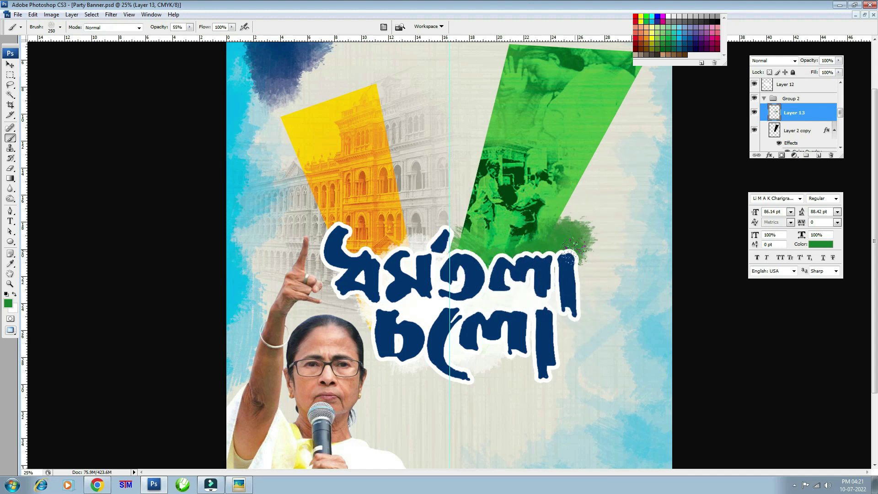
{"action": "scroll", "coordinate": [640, 256], "scroll_direction": "up", "scroll_amount": 3}
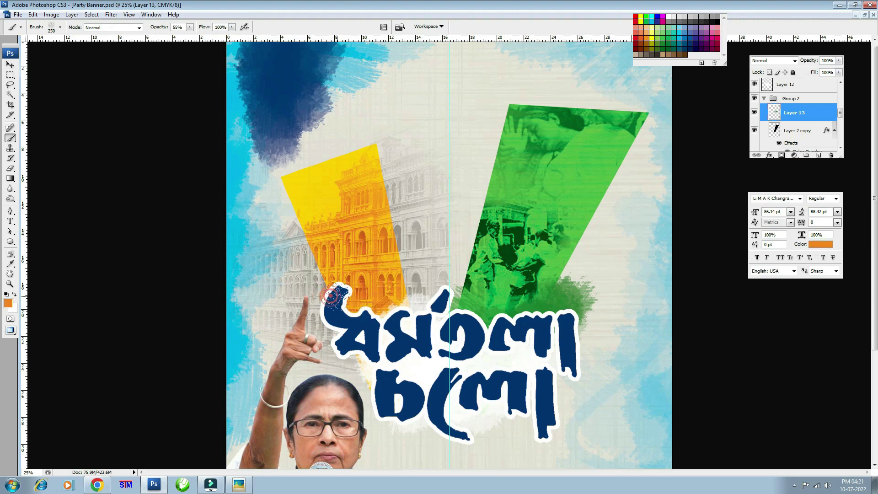
{"action": "key", "text": "bracketright"}
{"action": "key", "text": "bracketright"}
{"action": "key", "text": "bracketright"}
{"action": "left_click_drag", "start_coordinate": [402, 293], "coordinate": [423, 315]}
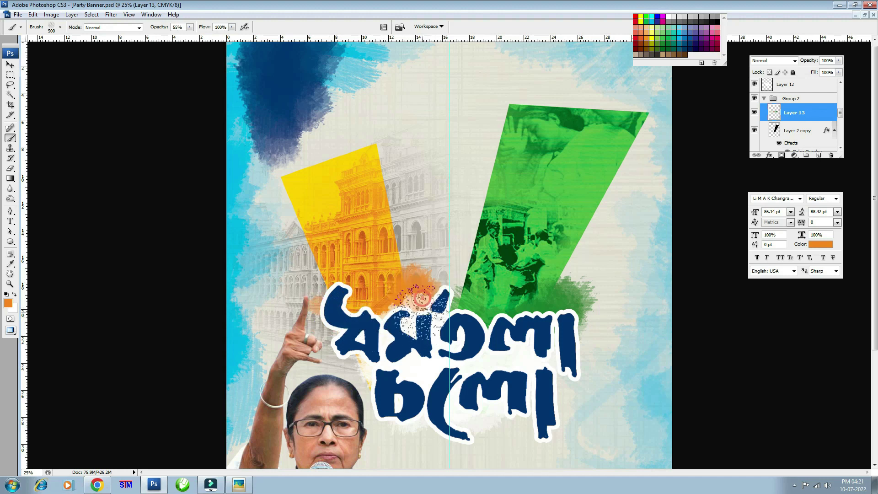
{"action": "left_click", "coordinate": [647, 44]}
{"action": "left_click_drag", "start_coordinate": [359, 283], "coordinate": [372, 308]}
{"action": "left_click", "coordinate": [433, 285], "text": "alt"}
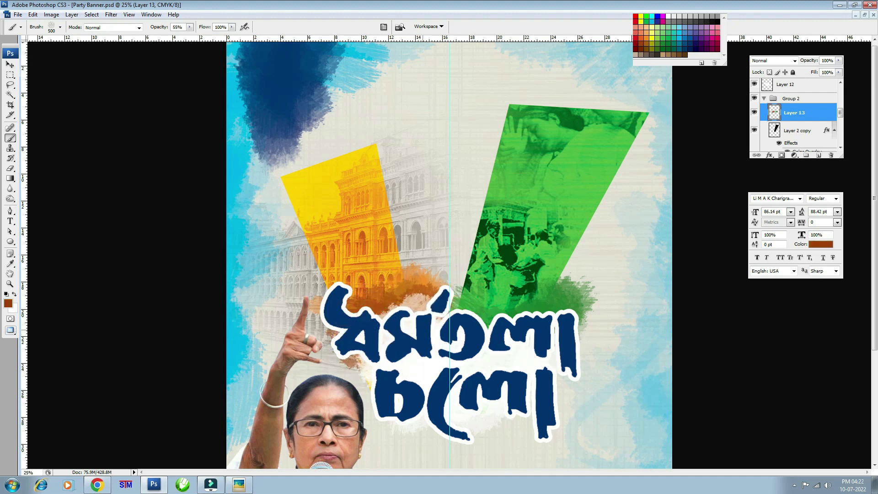
{"action": "key", "text": "v"}
{"action": "mouse_move", "coordinate": [414, 364]}
{"action": "left_mouse_down"}
{"action": "mouse_move", "coordinate": [429, 321]}
{"action": "mouse_move", "coordinate": [772, 98]}
{"action": "left_mouse_up"}
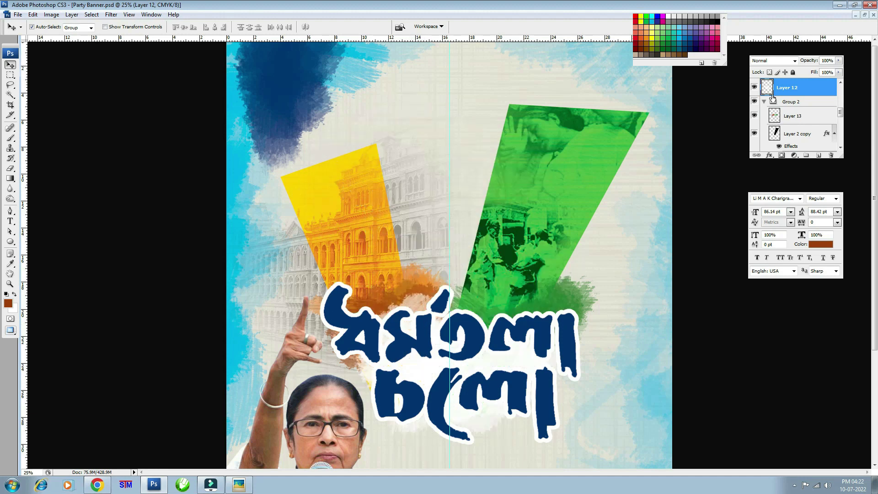
- Brush more white at 600 px behind the Bengali title, then add a mask to Layer 12
{"action": "double_click", "coordinate": [754, 88]}
{"action": "key", "text": "b"}
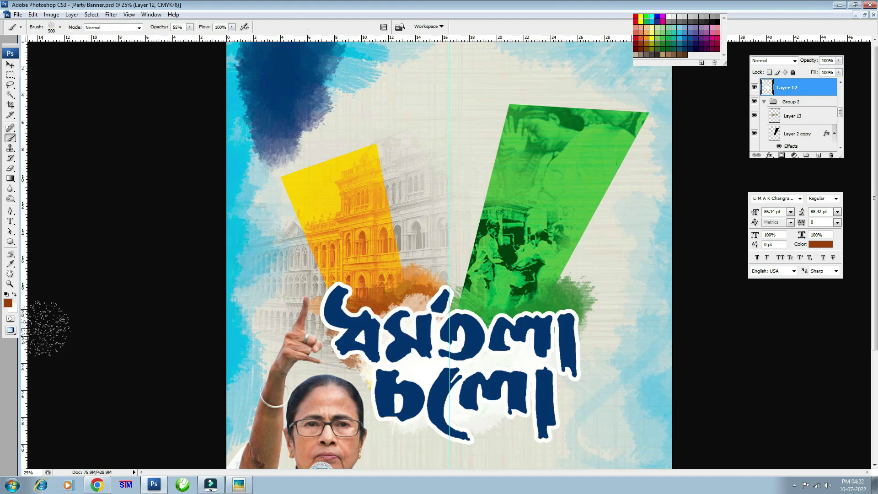
{"action": "key", "text": "x"}
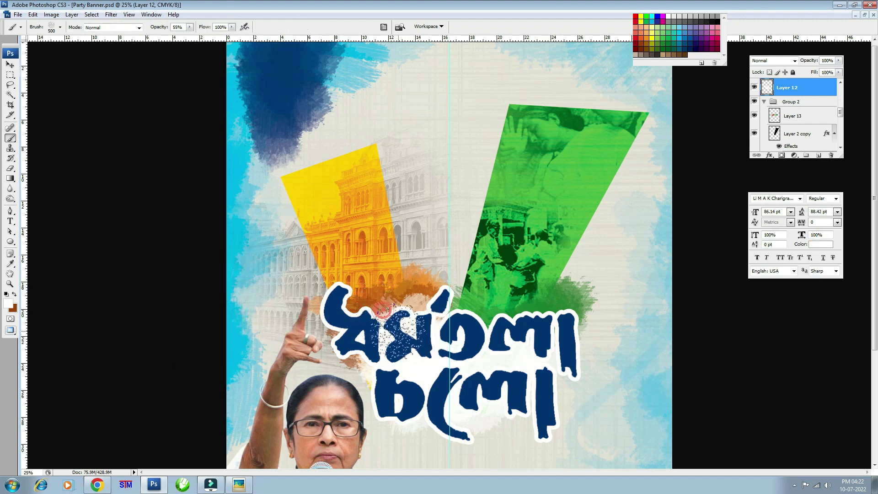
{"action": "key", "text": "bracketright"}
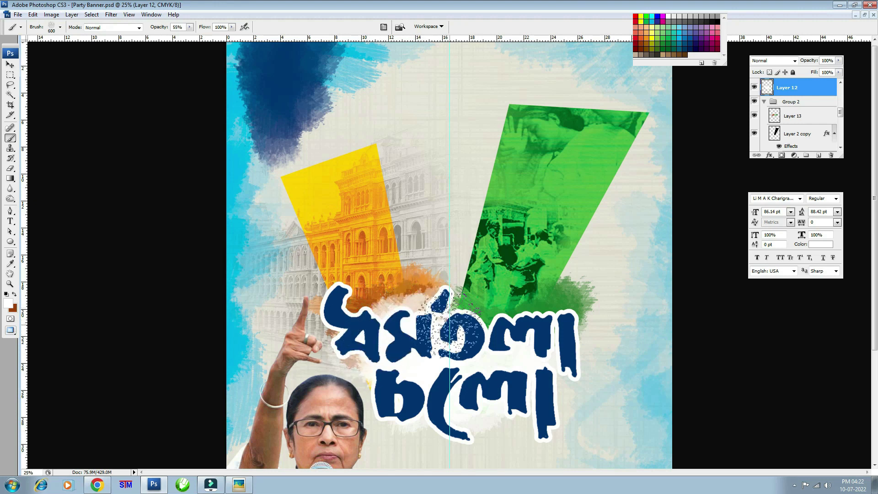
{"action": "left_click_drag", "start_coordinate": [462, 321], "coordinate": [502, 325]}
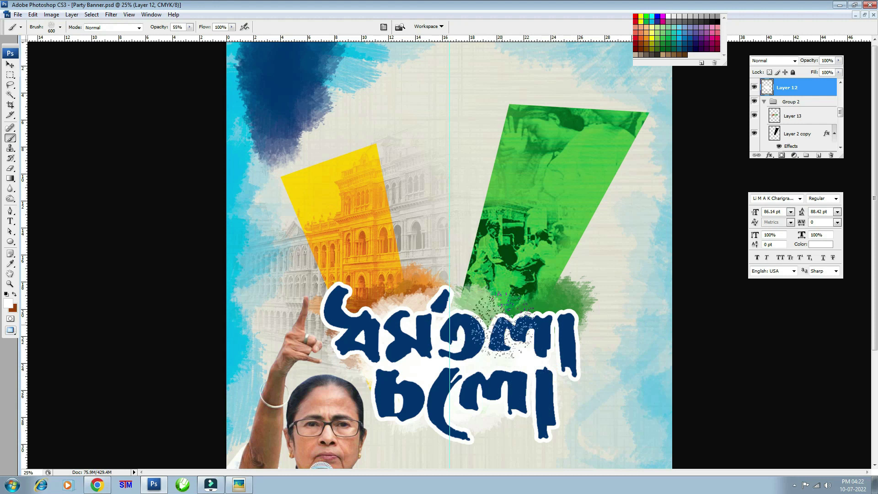
{"action": "scroll", "coordinate": [457, 320], "scroll_direction": "down", "scroll_amount": 1}
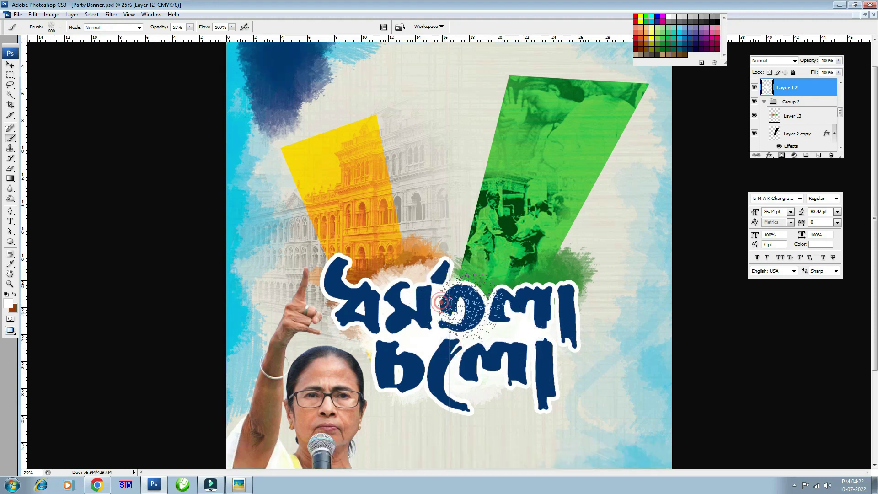
{"action": "scroll", "coordinate": [549, 357], "scroll_direction": "down", "scroll_amount": 1}
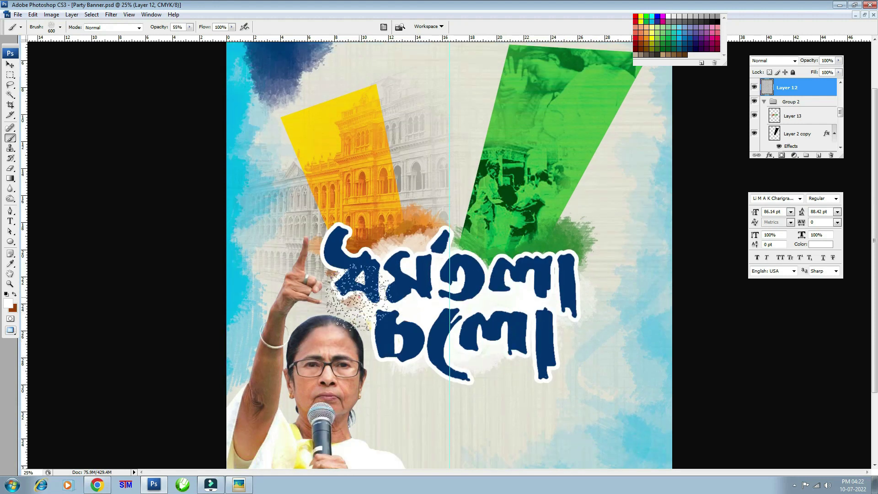
{"action": "key", "text": "ctrl+minus"}
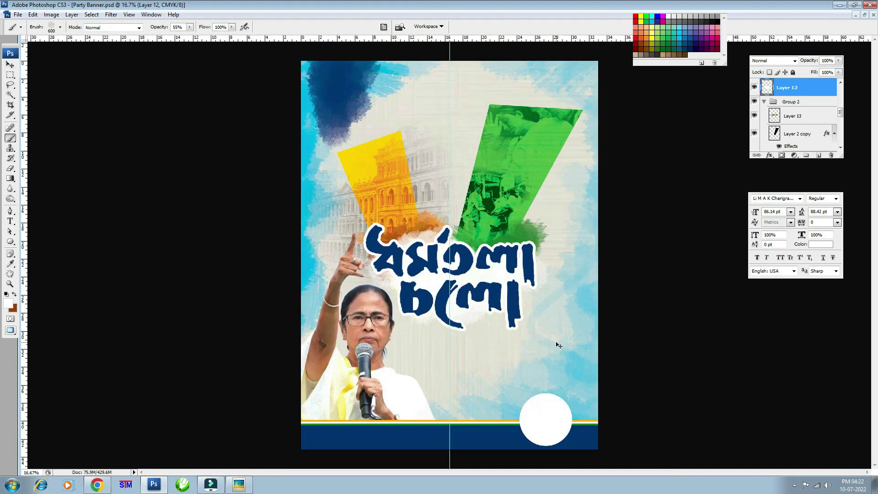
{"action": "key", "text": "v"}
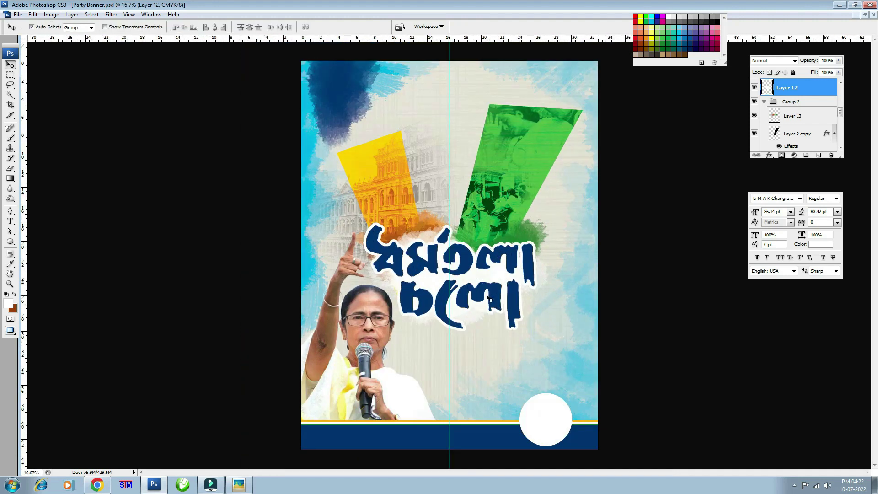
{"action": "key", "text": "ctrl+plus"}
{"action": "left_click", "coordinate": [782, 155]}
- Mask out a small patch of Layer 12 with black paint
{"action": "key", "text": "b"}
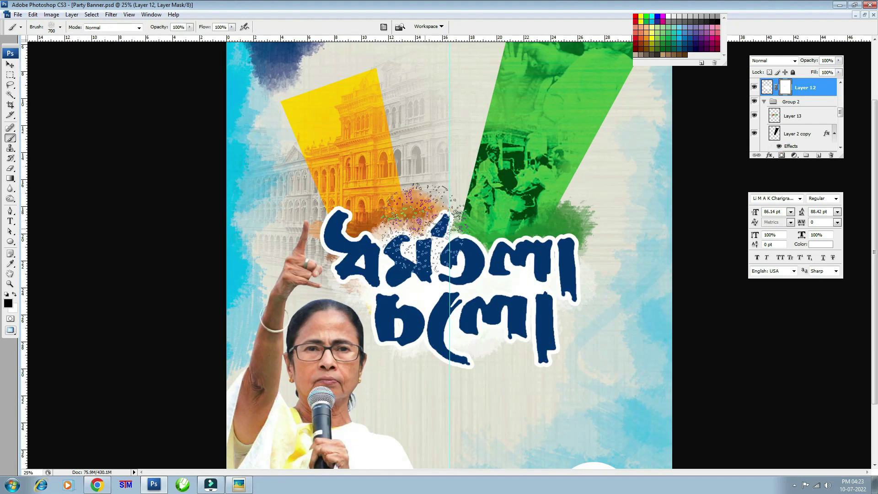
{"action": "left_click_drag", "start_coordinate": [423, 220], "coordinate": [425, 233]}
{"action": "key", "text": "v"}
- Paint an orange dab at 44% opacity onto Layer 13
{"action": "left_click", "coordinate": [794, 116]}
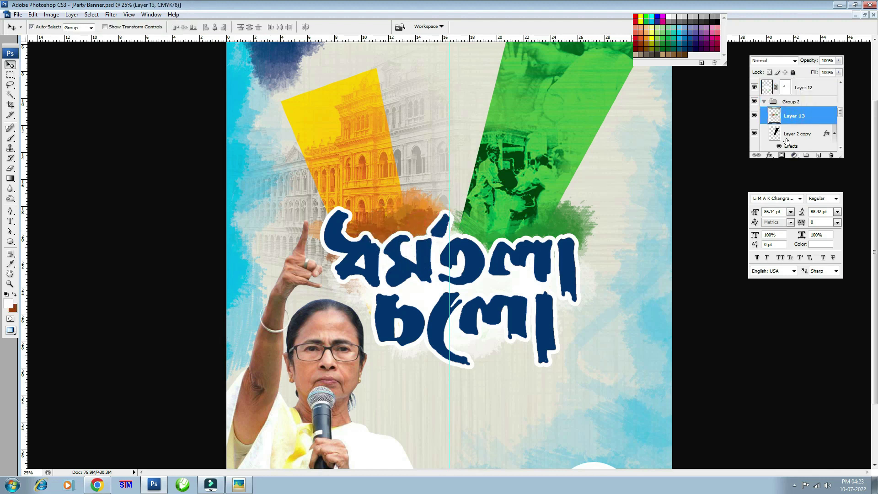
{"action": "key", "text": "b"}
{"action": "left_click", "coordinate": [366, 188], "text": "alt"}
{"action": "left_click", "coordinate": [649, 36]}
{"action": "key", "text": "4"}
{"action": "key", "text": "4"}
{"action": "left_click_drag", "start_coordinate": [355, 203], "coordinate": [373, 222]}
- Try blend modes on Layer 13 and settle on Linear Light
{"action": "left_click", "coordinate": [773, 64]}
{"action": "left_click", "coordinate": [755, 116]}
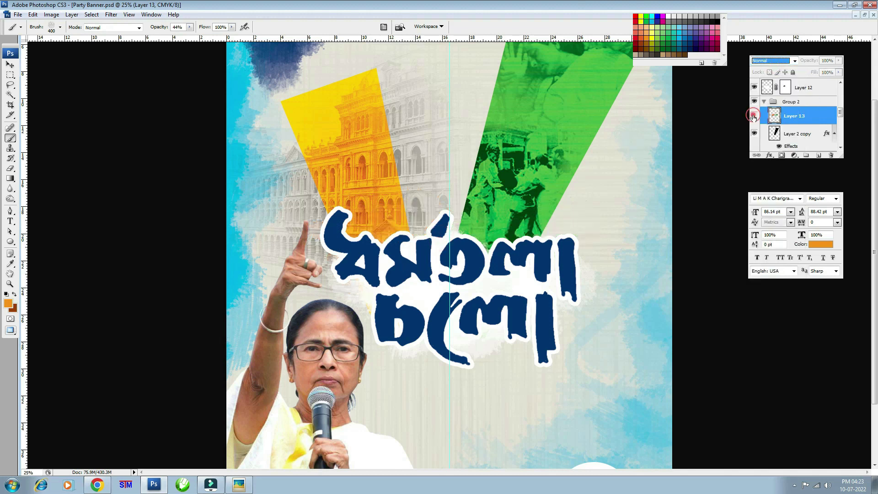
{"action": "left_click", "coordinate": [754, 115]}
{"action": "left_click", "coordinate": [775, 65]}
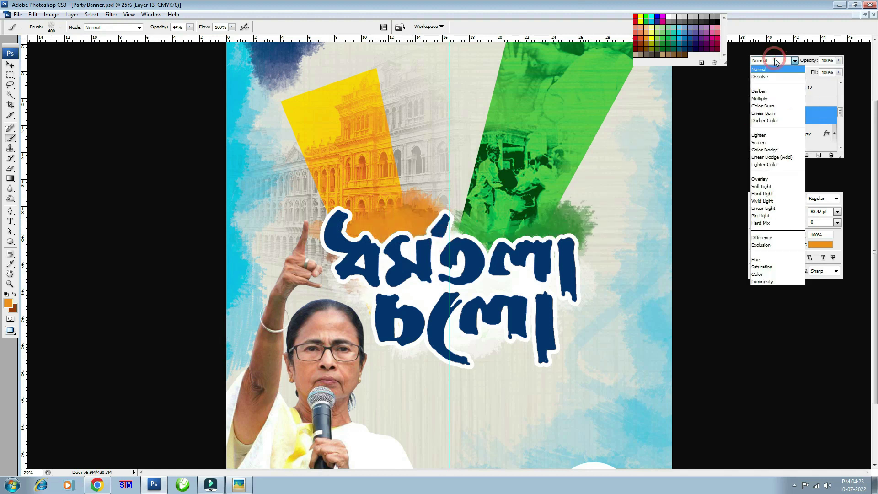
{"action": "key", "text": "Down"}
{"action": "key", "text": "Down"}
{"action": "key", "text": "Down"}
{"action": "key", "text": "Down"}
{"action": "key", "text": "Down"}
{"action": "key", "text": "Down"}
{"action": "key", "text": "Down"}
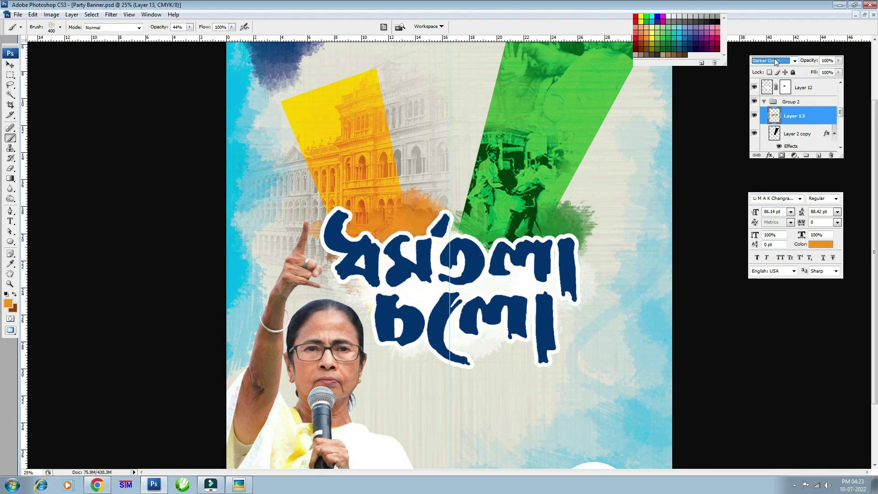
{"action": "key", "text": "Down"}
{"action": "key", "text": "Down"}
{"action": "key", "text": "Down"}
{"action": "key", "text": "Down"}
{"action": "key", "text": "Down"}
{"action": "key", "text": "Down"}
{"action": "key", "text": "Down"}
{"action": "key", "text": "Down"}
{"action": "key", "text": "Up"}
{"action": "key", "text": "Down"}
{"action": "key", "text": "Down"}
{"action": "key", "text": "Up"}
{"action": "key", "text": "Up"}
{"action": "key", "text": "Return"}
{"action": "key", "text": "v"}
{"action": "key", "text": "ctrl+minus"}
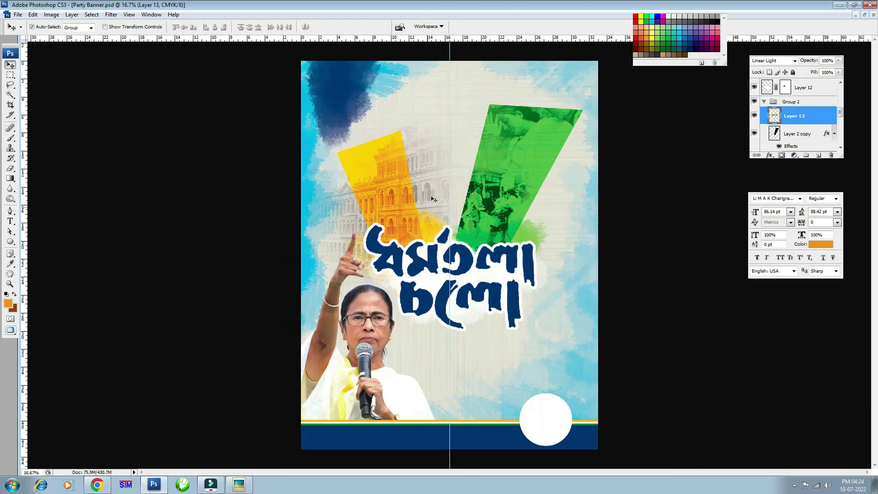
- Convert Group 1 into a smart object
{"action": "left_click", "coordinate": [423, 103]}
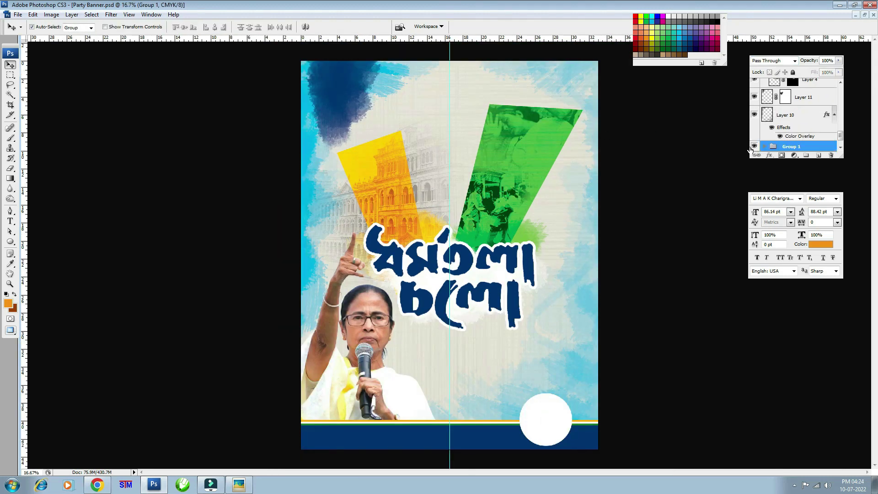
{"action": "left_click", "coordinate": [754, 146]}
{"action": "left_click", "coordinate": [754, 145]}
{"action": "scroll", "coordinate": [841, 135], "scroll_direction": "down", "scroll_amount": 1}
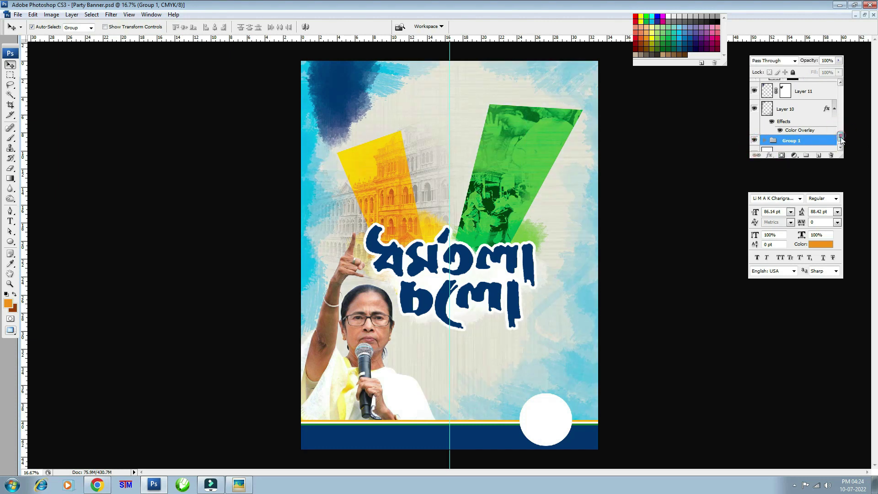
{"action": "right_click", "coordinate": [795, 133]}
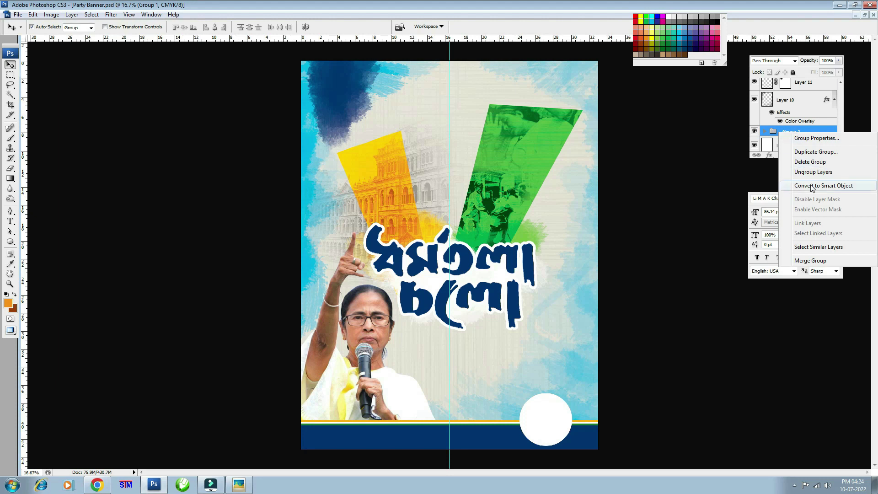
{"action": "left_click", "coordinate": [846, 188]}
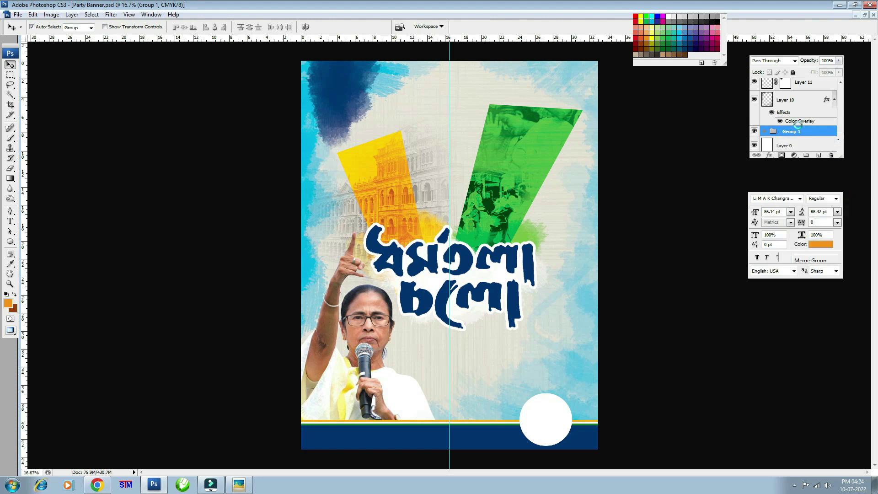
- Inspect the Group 1.psb contents and the Layer 1 copy texture, then close without saving
{"action": "left_click", "coordinate": [754, 136]}
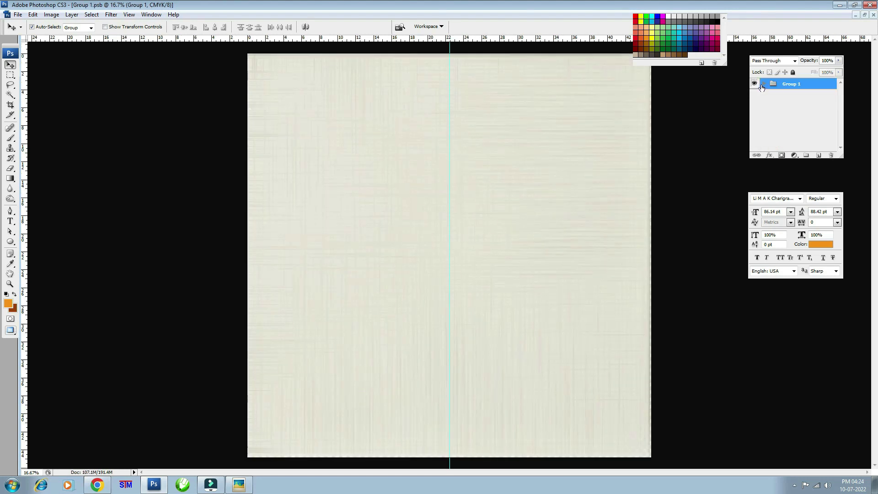
{"action": "left_click", "coordinate": [763, 85]}
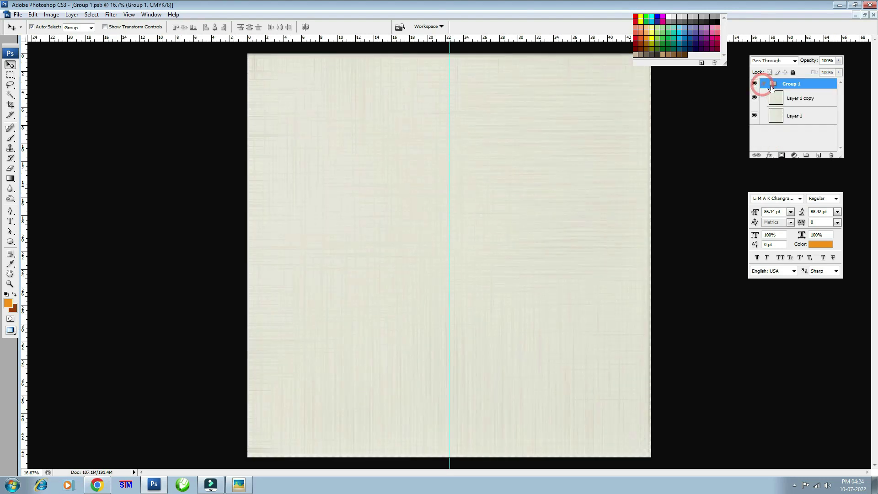
{"action": "left_click", "coordinate": [755, 97]}
{"action": "left_click", "coordinate": [874, 15]}
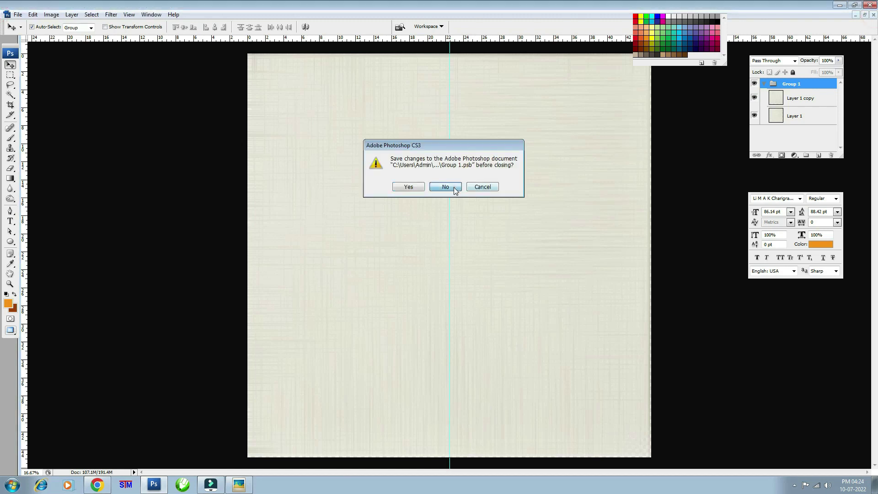
{"action": "left_click", "coordinate": [454, 188]}
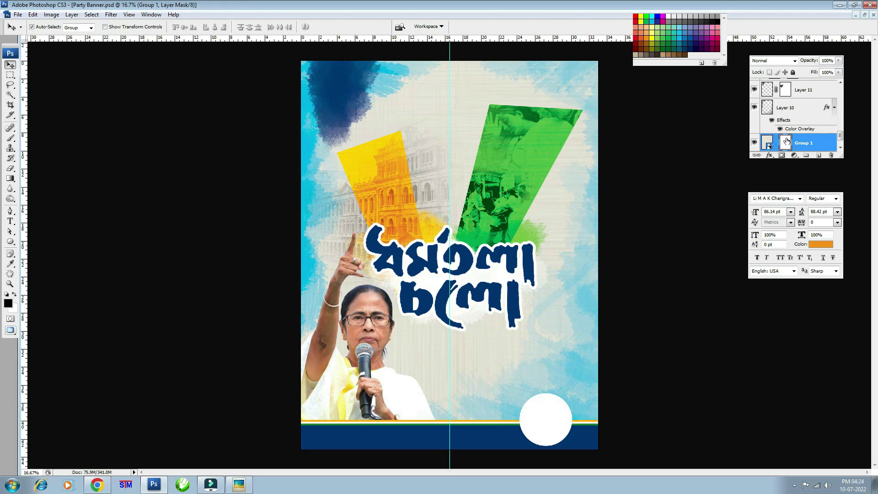
- Dab a 1300–1600 px brush on Group 1's mask to fade the centre texture
{"action": "left_click", "coordinate": [10, 137]}
{"action": "key", "text": "bracketright"}
{"action": "key", "text": "bracketright"}
{"action": "key", "text": "bracketright"}
{"action": "left_click", "coordinate": [441, 147]}
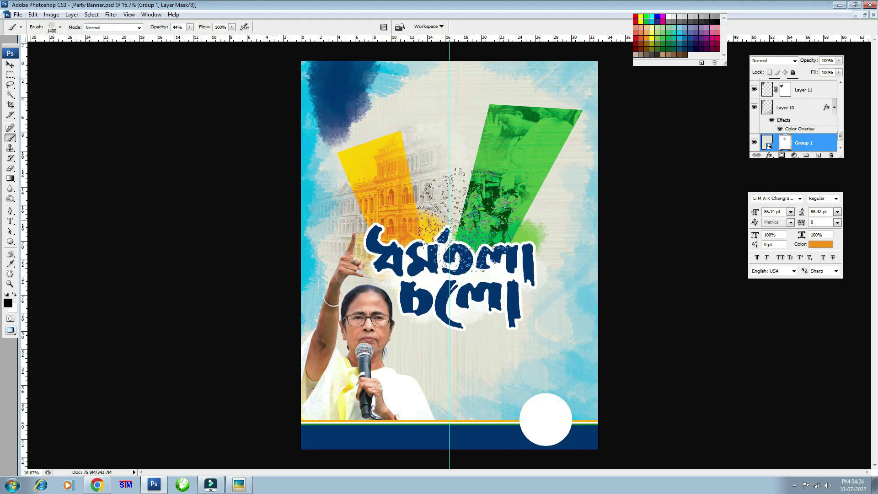
{"action": "key", "text": "bracketright"}
{"action": "key", "text": "bracketright"}
{"action": "left_click", "coordinate": [433, 145]}
{"action": "key", "text": "bracketleft"}
{"action": "key", "text": "bracketleft"}
{"action": "key", "text": "bracketleft"}
{"action": "left_click_drag", "start_coordinate": [433, 146], "coordinate": [437, 187]}
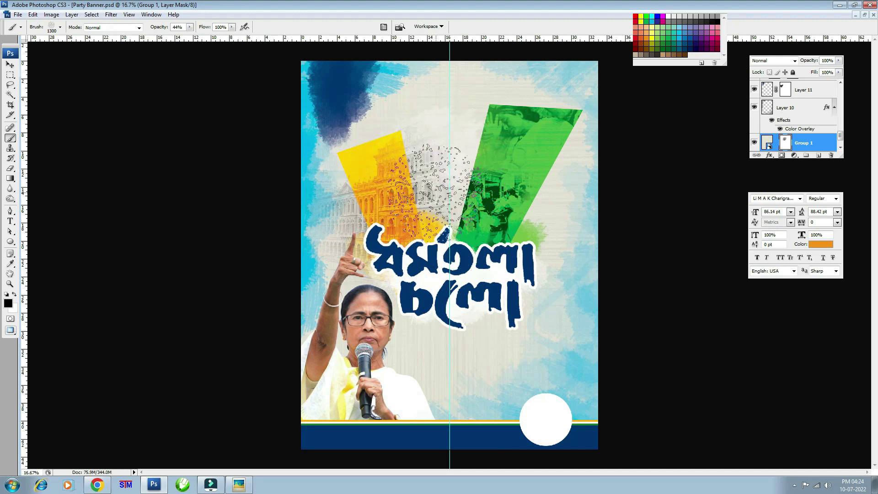
{"action": "key", "text": "bracketleft"}
{"action": "key", "text": "bracketleft"}
- Use a soft brush preset to fade the texture around the title, green panel and speaker's shoulder
{"action": "right_click", "coordinate": [442, 167]}
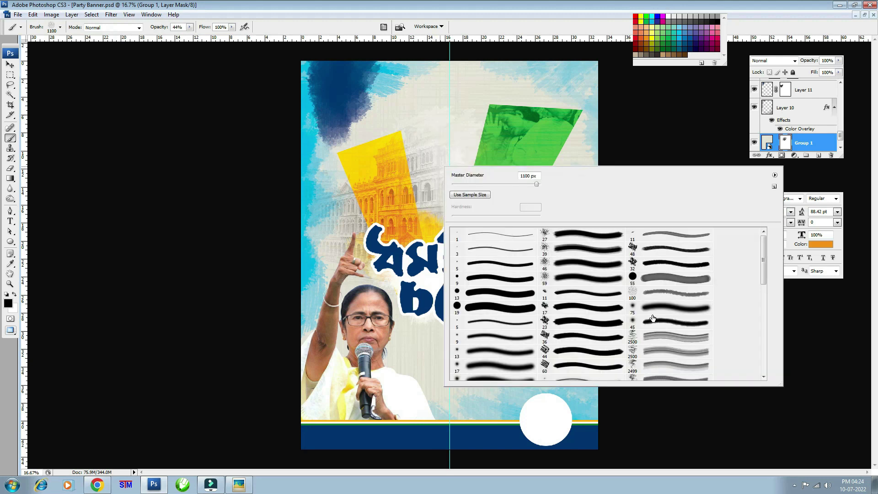
{"action": "double_click", "coordinate": [655, 265]}
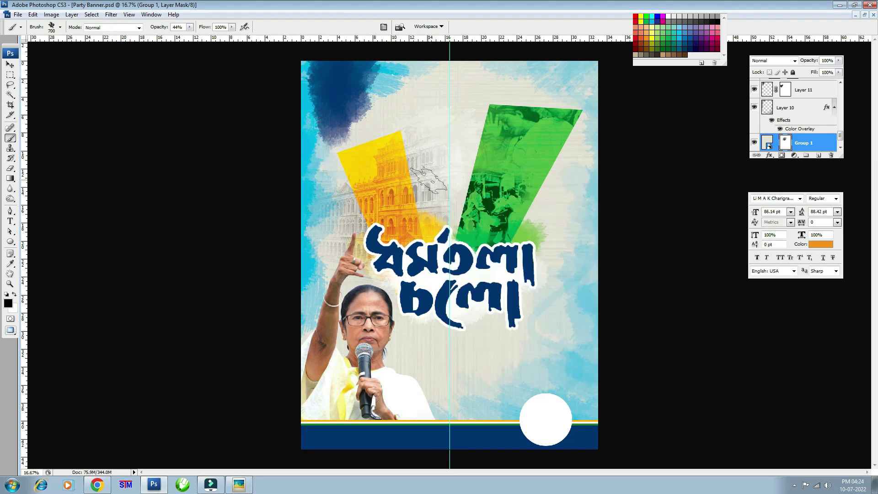
{"action": "left_click_drag", "start_coordinate": [438, 159], "coordinate": [444, 217]}
{"action": "mouse_move", "coordinate": [434, 170]}
{"action": "left_mouse_down"}
{"action": "mouse_move", "coordinate": [421, 148]}
{"action": "mouse_move", "coordinate": [430, 155]}
{"action": "left_mouse_up"}
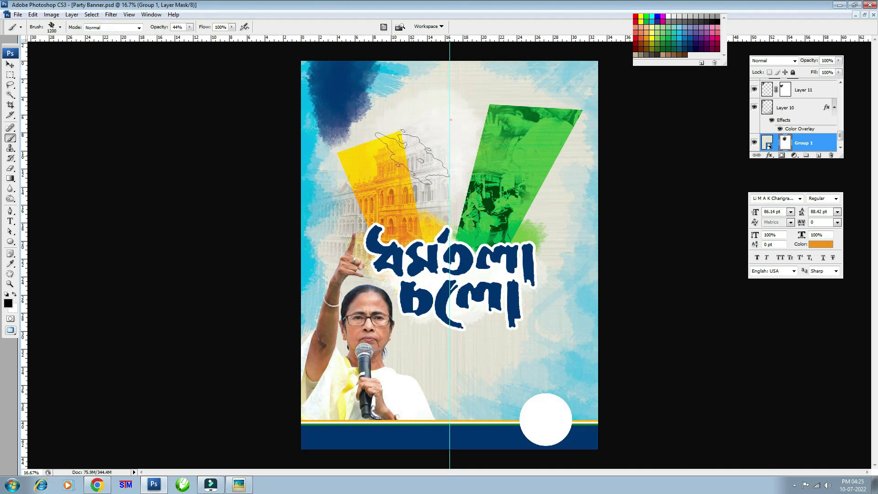
{"action": "key", "text": "6"}
{"action": "key", "text": "6"}
{"action": "mouse_move", "coordinate": [481, 90]}
{"action": "left_mouse_down"}
{"action": "mouse_move", "coordinate": [476, 297]}
{"action": "mouse_move", "coordinate": [458, 389]}
{"action": "mouse_move", "coordinate": [464, 311]}
{"action": "left_mouse_up"}
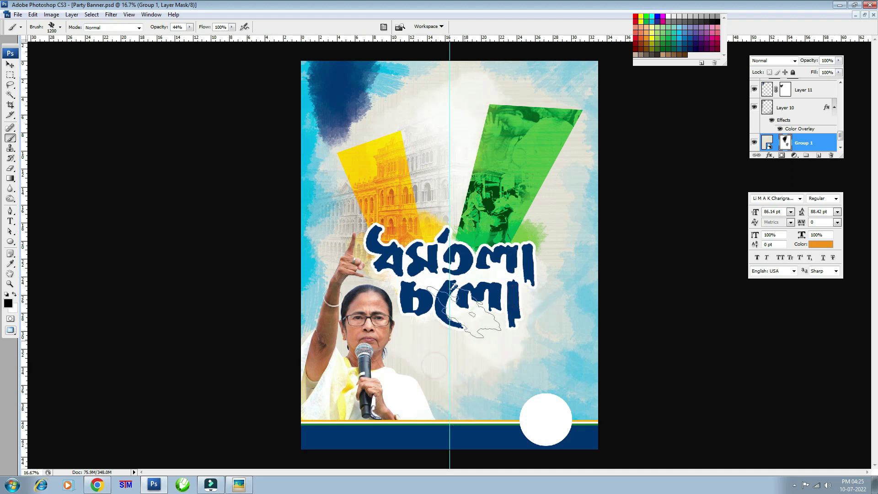
{"action": "mouse_move", "coordinate": [485, 361]}
{"action": "left_mouse_down"}
{"action": "mouse_move", "coordinate": [505, 277]}
{"action": "mouse_move", "coordinate": [539, 211]}
{"action": "mouse_move", "coordinate": [535, 167]}
{"action": "left_mouse_up"}
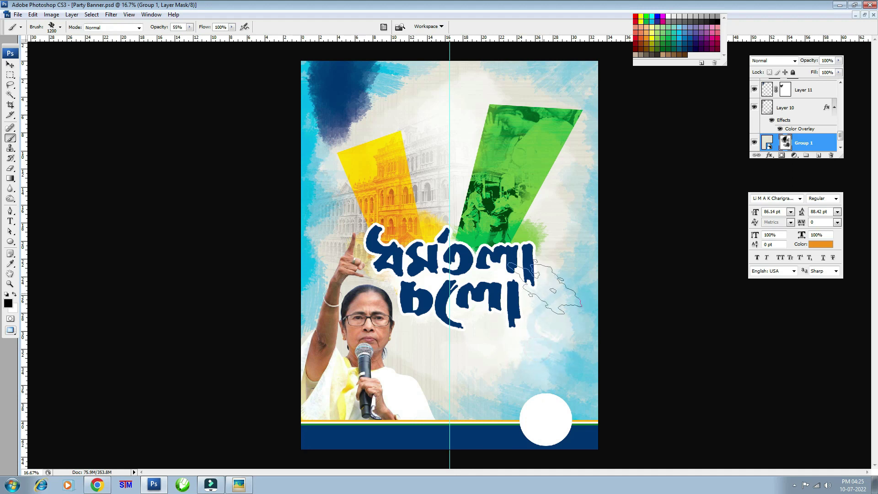
{"action": "mouse_move", "coordinate": [406, 379]}
{"action": "left_mouse_down"}
{"action": "mouse_move", "coordinate": [503, 389]}
{"action": "mouse_move", "coordinate": [435, 342]}
{"action": "mouse_move", "coordinate": [567, 178]}
{"action": "mouse_move", "coordinate": [411, 149]}
{"action": "left_mouse_up"}
{"action": "left_click_drag", "start_coordinate": [462, 110], "coordinate": [533, 110]}
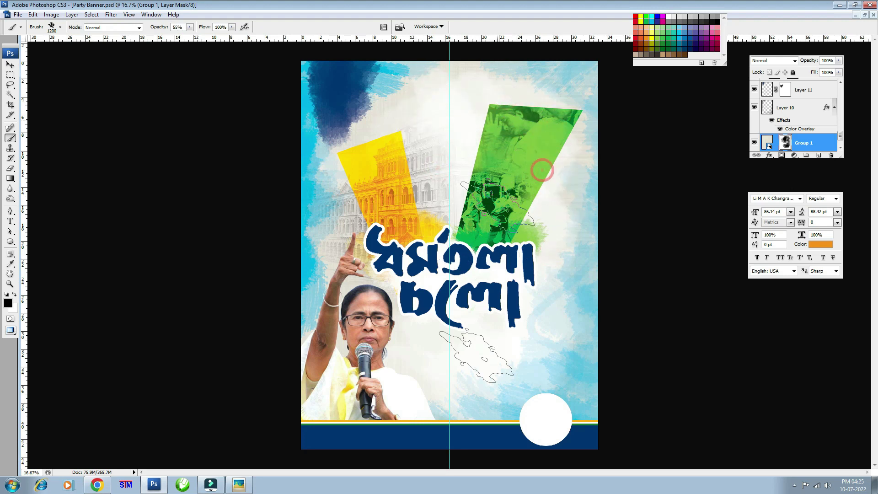
- Toggle Group 1 and Layer 3 visibility to compare the banner
{"action": "key", "text": "v"}
{"action": "left_click", "coordinate": [754, 142]}
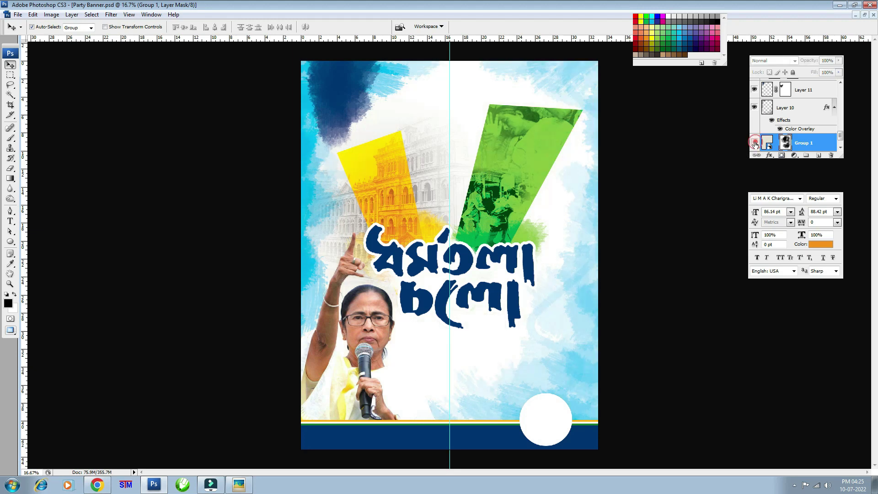
{"action": "left_click", "coordinate": [755, 141]}
{"action": "left_click", "coordinate": [754, 141]}
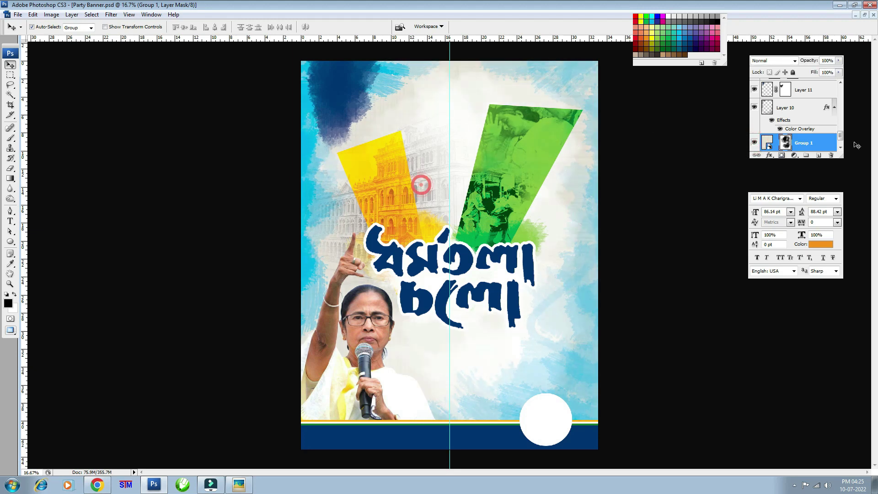
{"action": "scroll", "coordinate": [842, 130], "scroll_direction": "down", "scroll_amount": 3}
{"action": "left_click", "coordinate": [754, 106]}
{"action": "left_click", "coordinate": [754, 107]}
- Paint Layer 3's mask with a 1400 brush to fade the green panel softly
{"action": "left_click", "coordinate": [793, 107]}
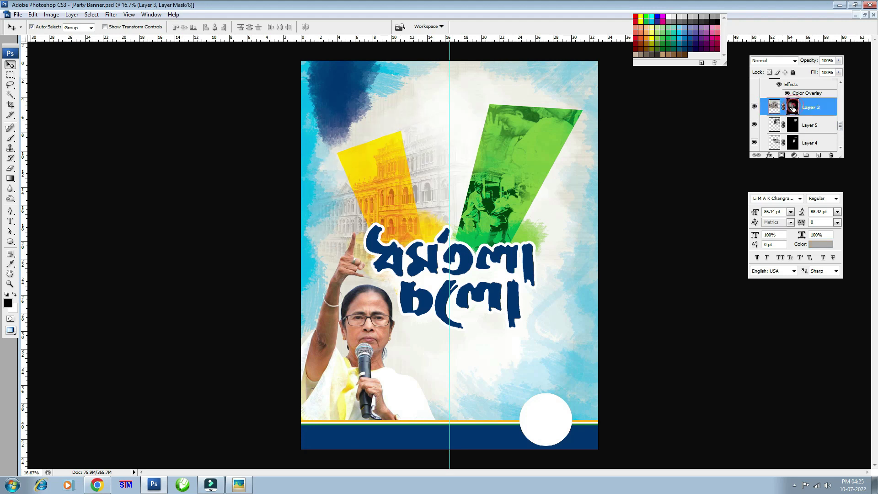
{"action": "key", "text": "b"}
{"action": "key", "text": "bracketleft"}
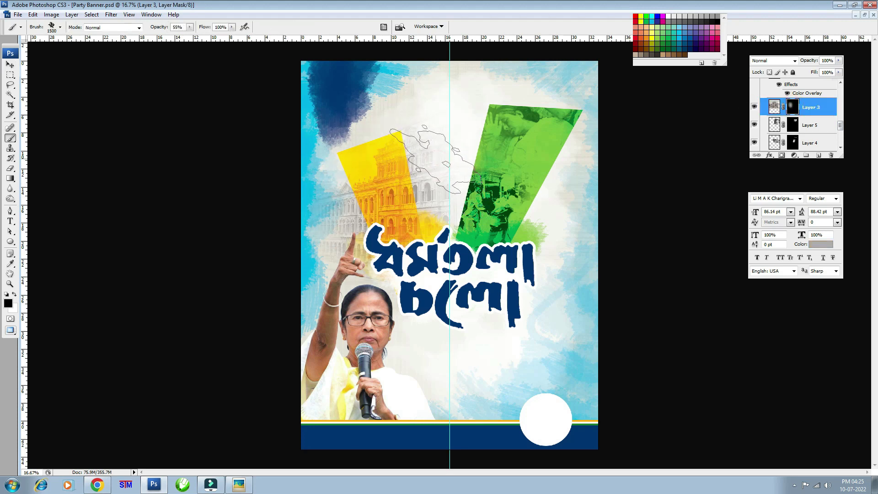
{"action": "mouse_move", "coordinate": [423, 147]}
{"action": "left_mouse_down"}
{"action": "mouse_move", "coordinate": [440, 205]}
{"action": "mouse_move", "coordinate": [430, 122]}
{"action": "left_mouse_up"}
{"action": "key", "text": "ctrl+equal"}
{"action": "scroll", "coordinate": [590, 151], "scroll_direction": "up", "scroll_amount": 3}
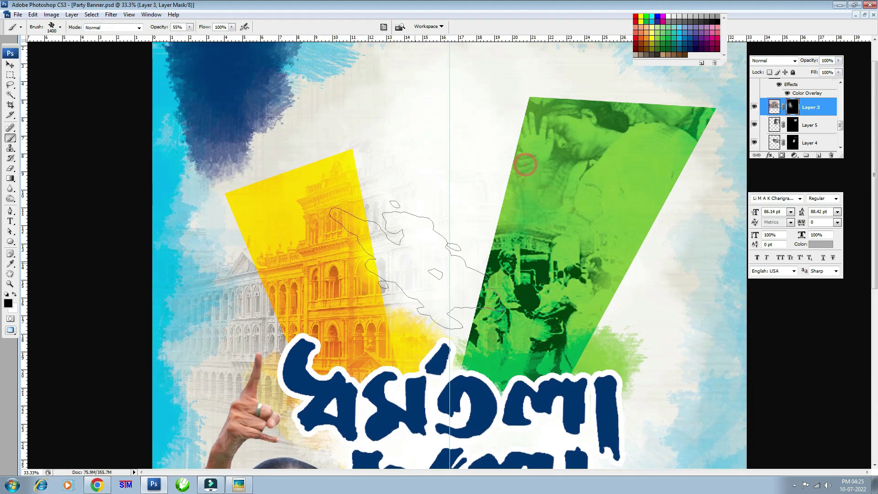
{"action": "left_click_drag", "start_coordinate": [403, 193], "coordinate": [432, 309]}
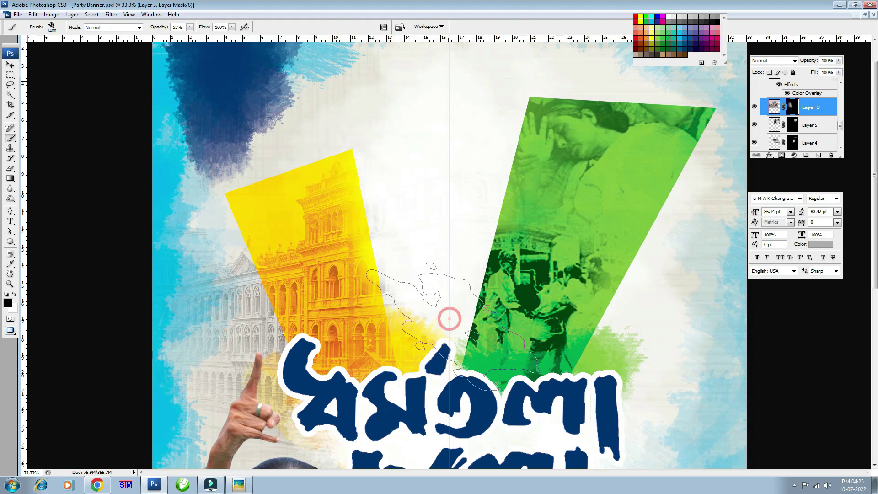
{"action": "left_click_drag", "start_coordinate": [431, 309], "coordinate": [433, 308]}
{"action": "key", "text": "v"}
{"action": "key", "text": "ctrl+minus"}
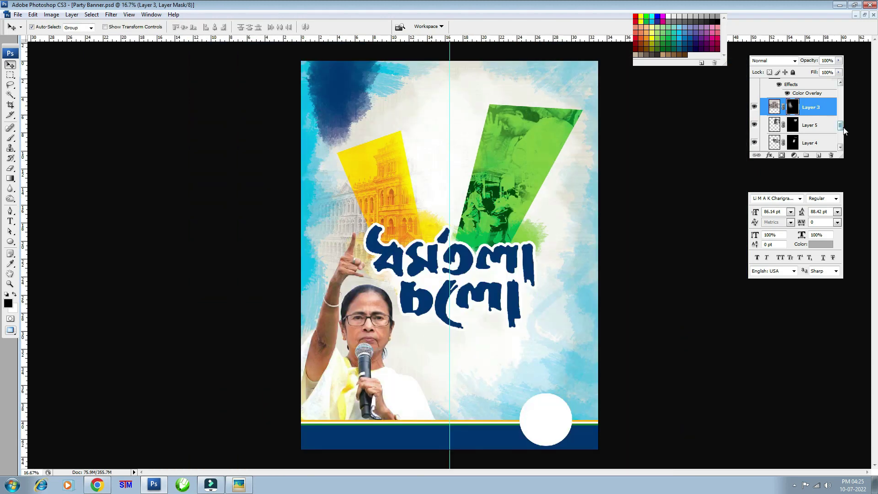
- Collapse and check Group 2, select Layer 8, and restore documents to floating windows
{"action": "left_click_drag", "start_coordinate": [840, 125], "coordinate": [850, 108]}
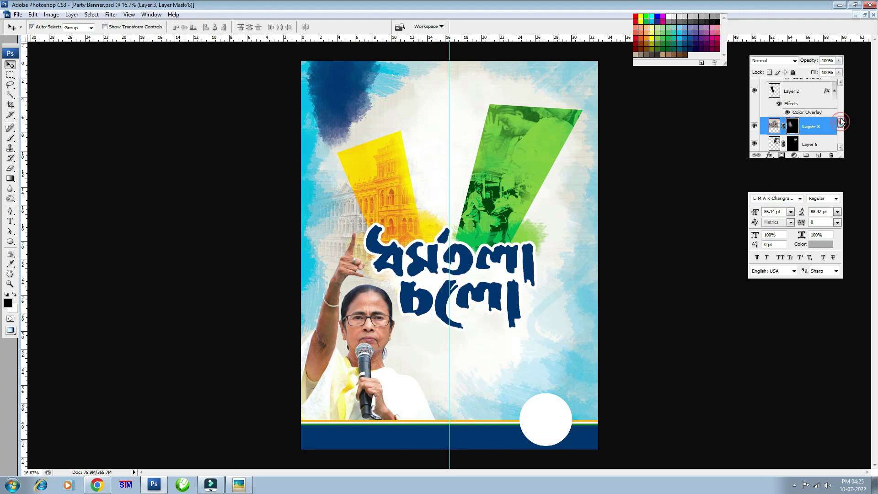
{"action": "left_click", "coordinate": [767, 128]}
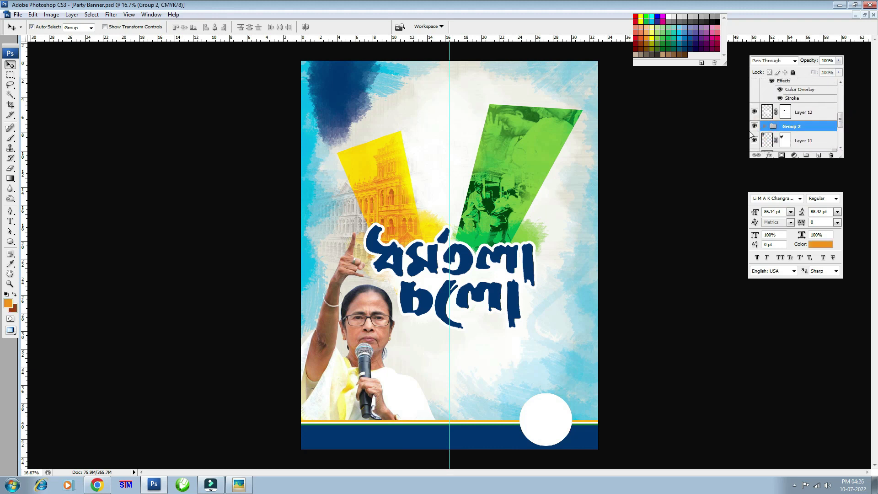
{"action": "left_click", "coordinate": [755, 126]}
{"action": "left_click", "coordinate": [755, 127]}
{"action": "left_click", "coordinate": [754, 126]}
{"action": "left_click_drag", "start_coordinate": [844, 128], "coordinate": [841, 87]}
{"action": "left_click", "coordinate": [802, 88]}
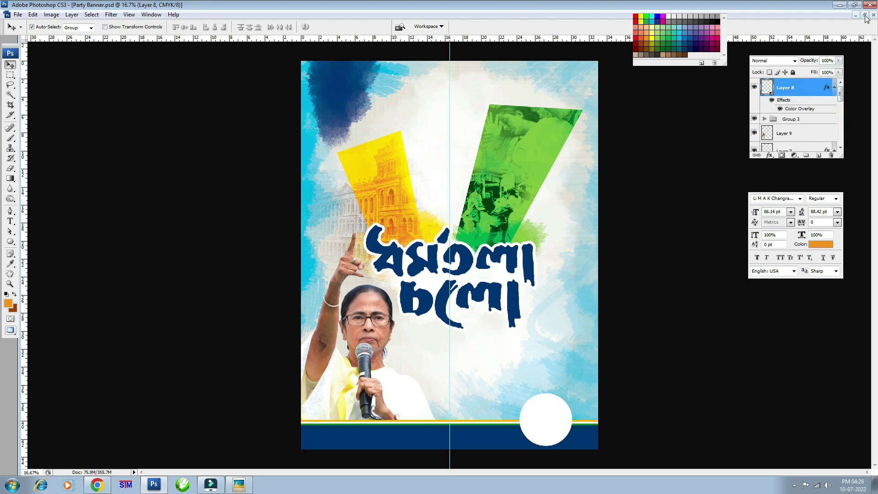
{"action": "left_click", "coordinate": [865, 16]}
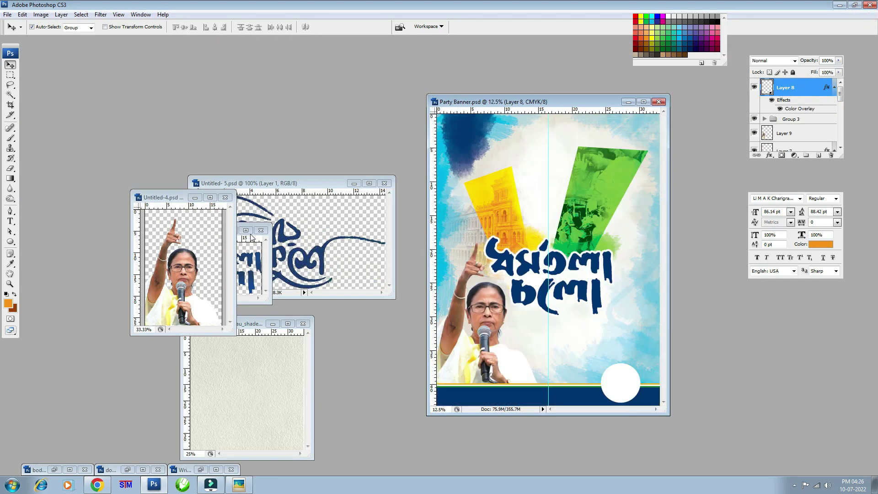
- Drag the calligraphy logo from Untitled-5 into the Party Banner as a new layer
{"action": "left_click", "coordinate": [245, 230]}
{"action": "left_click", "coordinate": [865, 15]}
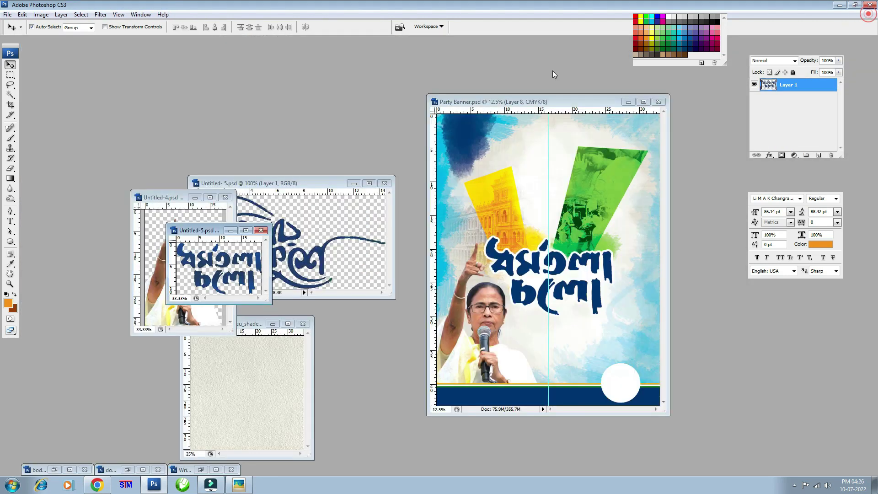
{"action": "left_click", "coordinate": [231, 230]}
{"action": "left_click_drag", "start_coordinate": [283, 238], "coordinate": [576, 150]}
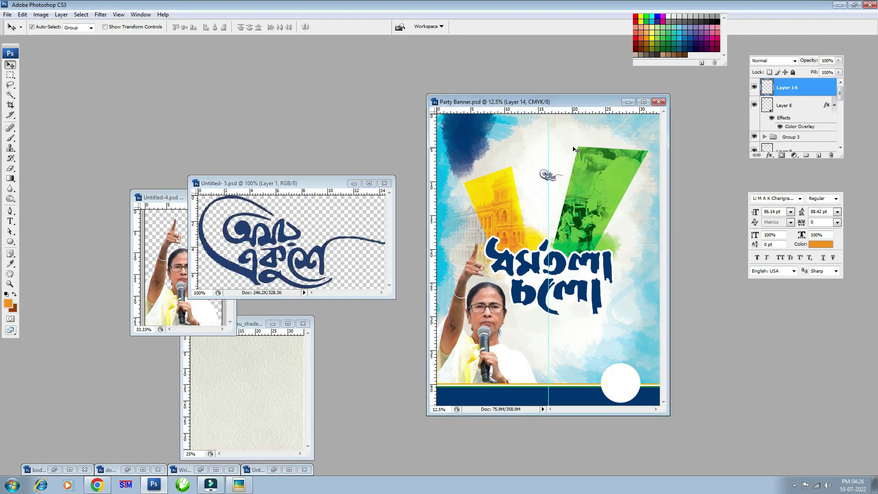
- Maximize the banner and scale the logo up above the title, finishing around 111%
{"action": "double_click", "coordinate": [586, 106]}
{"action": "key", "text": "ctrl+plus"}
{"action": "key", "text": "ctrl+plus"}
{"action": "key", "text": "ctrl+t"}
{"action": "mouse_move", "coordinate": [480, 77]}
{"action": "left_mouse_down"}
{"action": "mouse_move", "coordinate": [499, 110]}
{"action": "mouse_move", "coordinate": [526, 130]}
{"action": "left_mouse_up"}
{"action": "key", "text": "Return"}
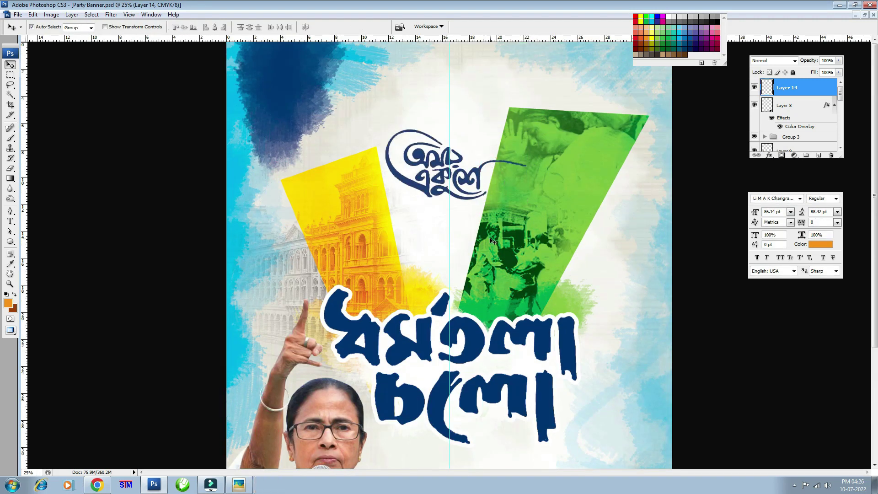
{"action": "key", "text": "ctrl+plus"}
{"action": "key", "text": "ctrl+t"}
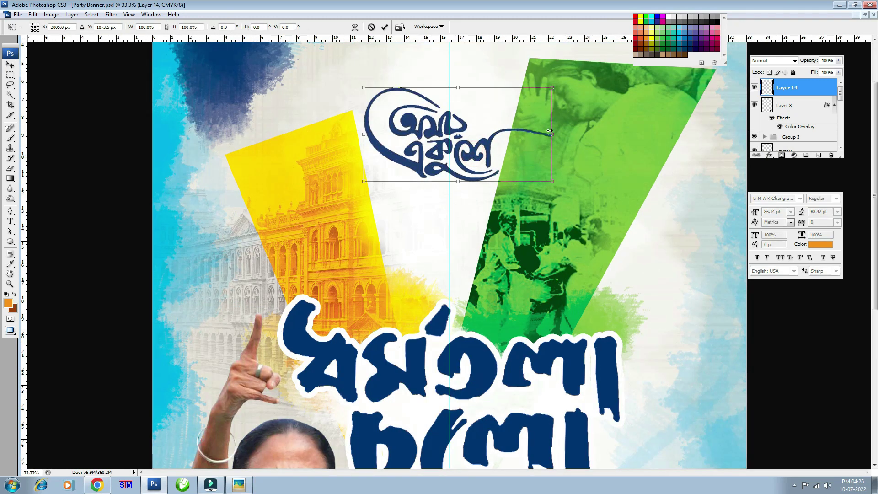
{"action": "left_click_drag", "start_coordinate": [552, 87], "coordinate": [569, 80]}
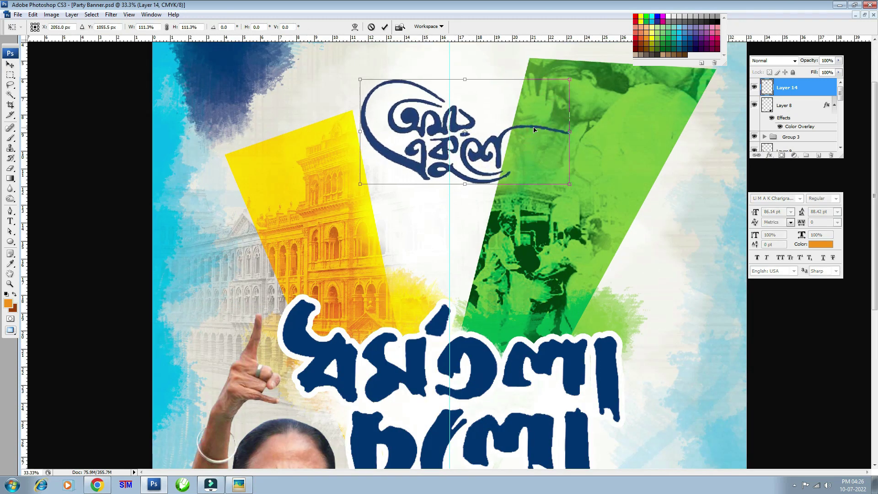
{"action": "key", "text": "Return"}
{"action": "key", "text": "ctrl+minus"}
- Give the logo a Color Overlay using the title's sampled dark blue
{"action": "left_click", "coordinate": [769, 156]}
{"action": "left_click", "coordinate": [789, 236]}
{"action": "left_click", "coordinate": [235, 117]}
{"action": "left_click", "coordinate": [427, 328]}
{"action": "key", "text": "Return"}
{"action": "key", "text": "Return"}
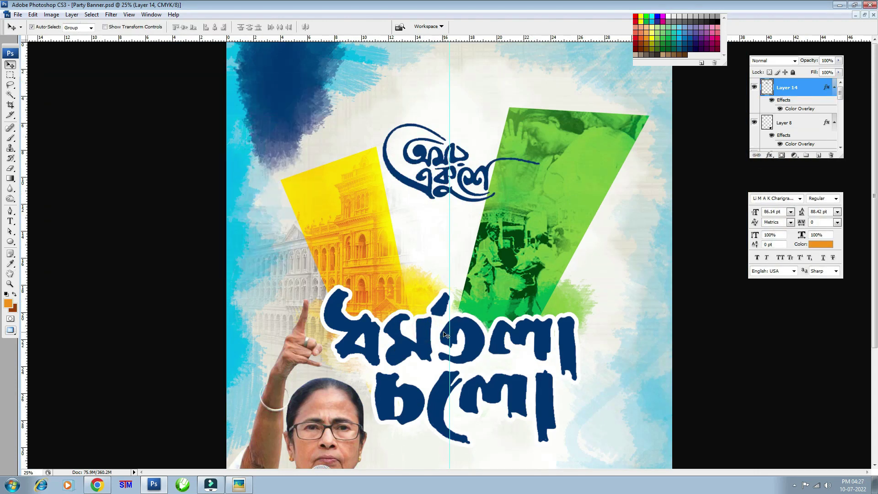
{"action": "key", "text": "ctrl+plus"}
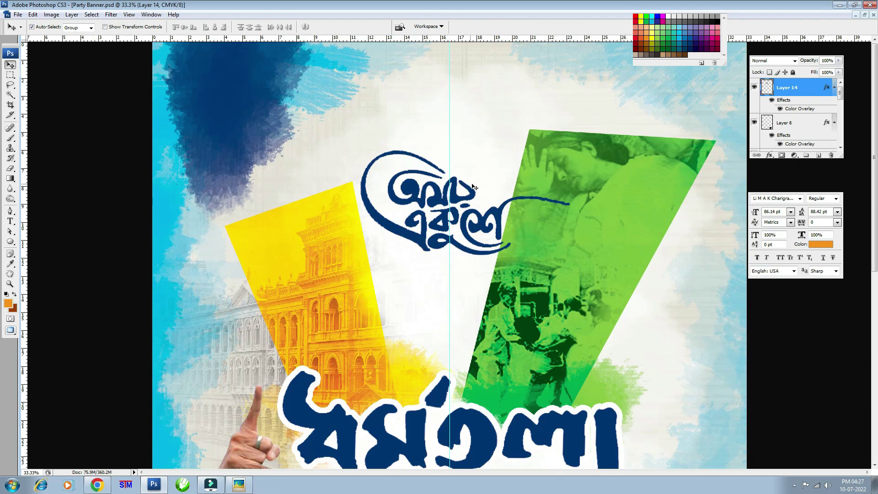
- Reset colours to default black and white and add a new empty layer
{"action": "key", "text": "ctrl+plus"}
{"action": "left_click_drag", "start_coordinate": [523, 160], "coordinate": [429, 222]}
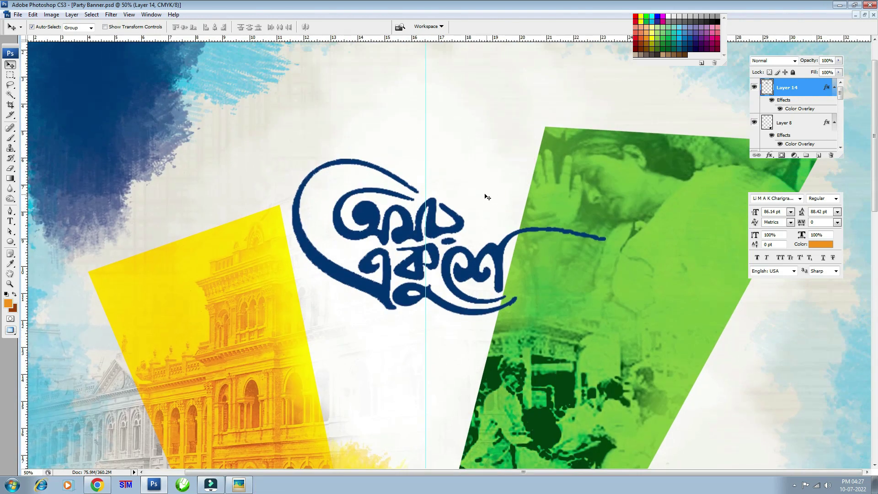
{"action": "left_click", "coordinate": [6, 294]}
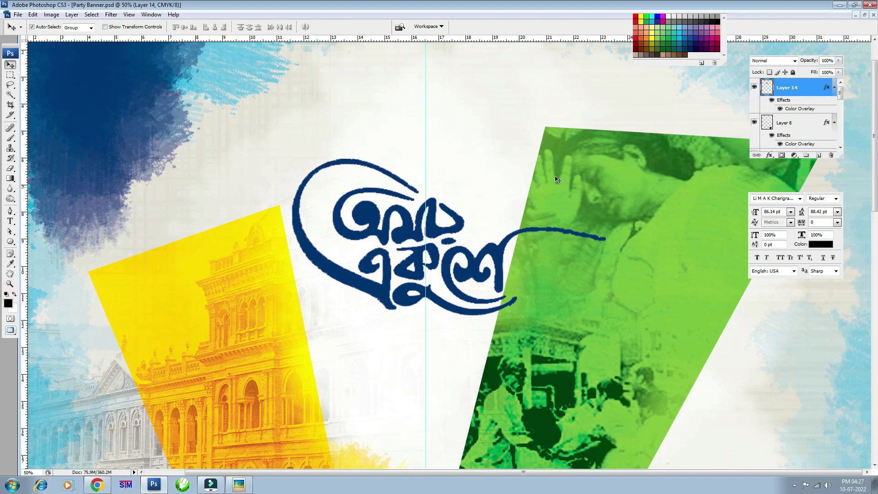
{"action": "left_click", "coordinate": [819, 155]}
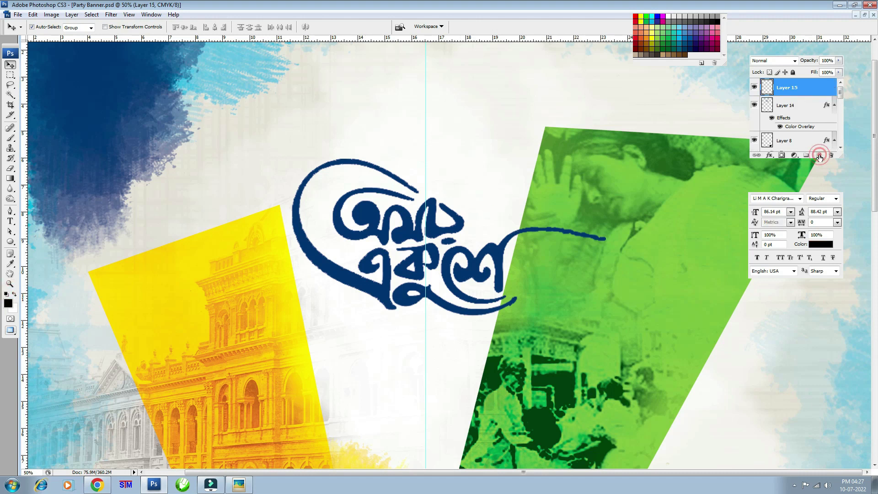
- Try soft grey brush dabs and strokes above the logo, undoing them
{"action": "key", "text": "b"}
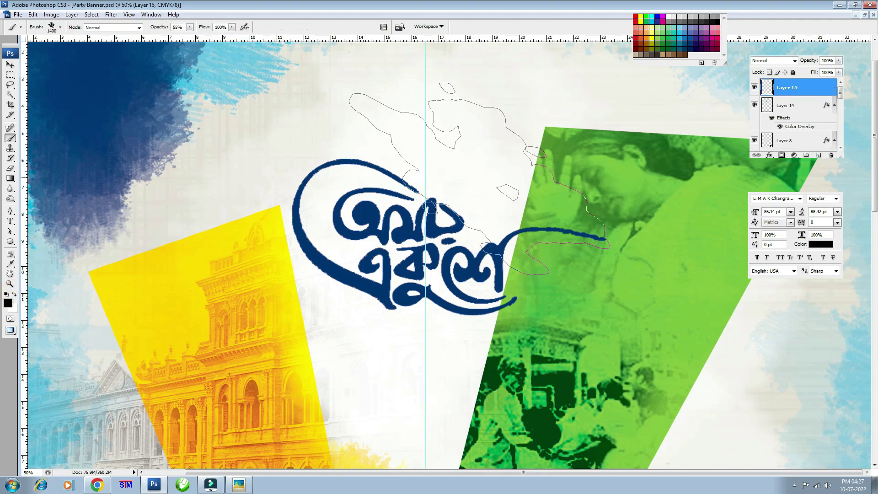
{"action": "left_click", "coordinate": [431, 143]}
{"action": "key", "text": "ctrl+z"}
{"action": "key", "text": "bracketleft"}
{"action": "left_click_drag", "start_coordinate": [410, 136], "coordinate": [462, 160]}
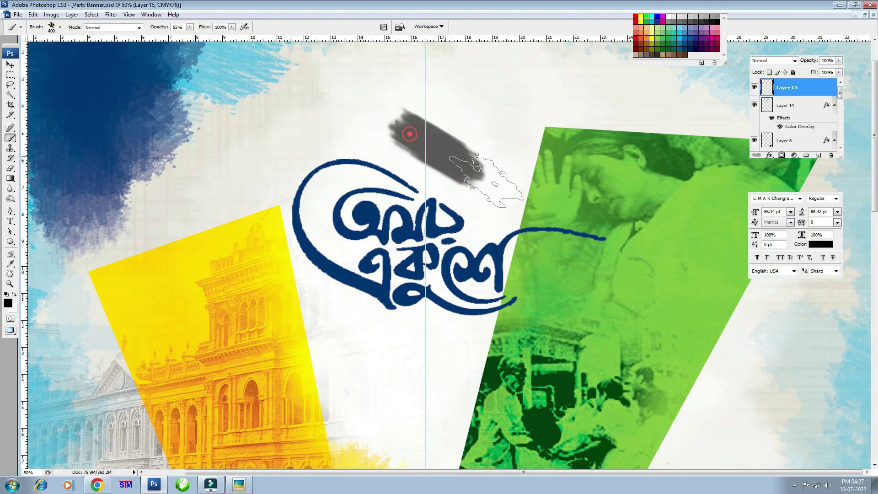
{"action": "key", "text": "bracketleft"}
{"action": "key", "text": "bracketleft"}
{"action": "key", "text": "bracketleft"}
{"action": "key", "text": "ctrl+z"}
- Paint the final soft grey diagonal stroke above the logo
{"action": "key", "text": "bracketright"}
{"action": "key", "text": "bracketright"}
{"action": "key", "text": "bracketright"}
{"action": "mouse_move", "coordinate": [402, 120]}
{"action": "left_mouse_down"}
{"action": "mouse_move", "coordinate": [442, 160]}
{"action": "mouse_move", "coordinate": [286, 84]}
{"action": "left_mouse_up"}
{"action": "key", "text": "bracketleft"}
{"action": "key", "text": "bracketleft"}
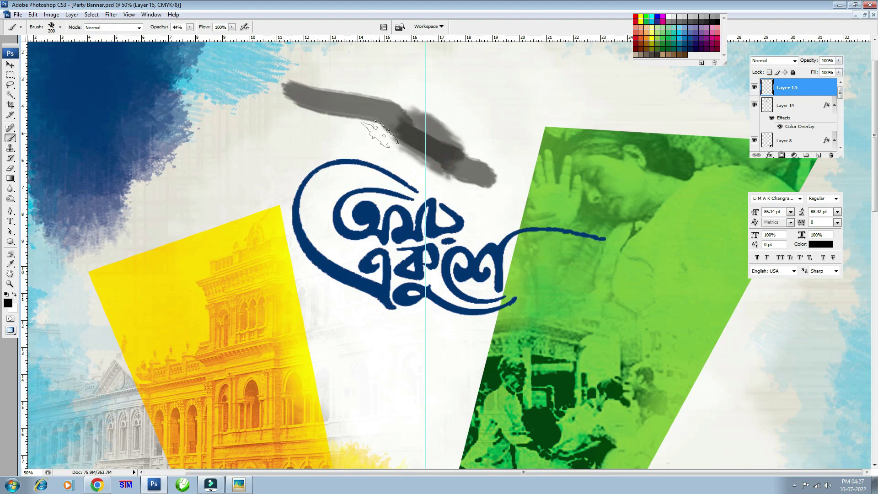
{"action": "key", "text": "ctrl+z"}
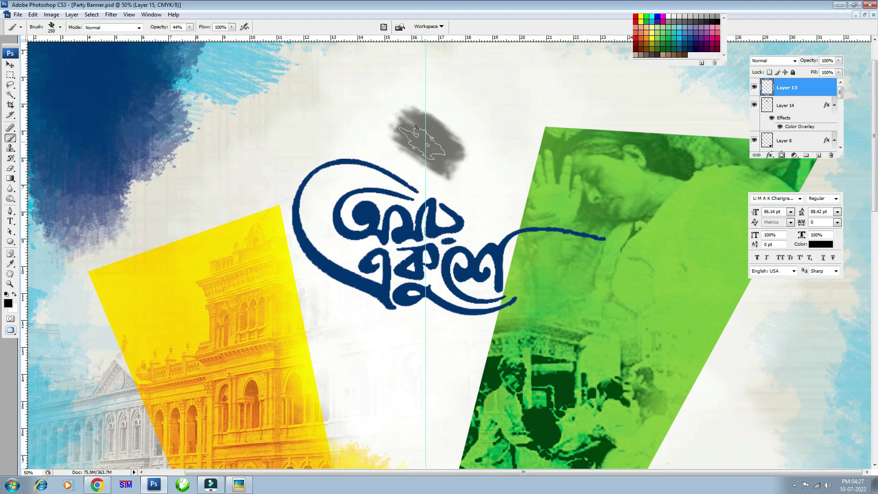
{"action": "key", "text": "bracketright"}
{"action": "key", "text": "bracketright"}
{"action": "key", "text": "bracketright"}
{"action": "key", "text": "bracketleft"}
{"action": "key", "text": "bracketleft"}
{"action": "mouse_move", "coordinate": [405, 121]}
{"action": "left_mouse_down"}
{"action": "mouse_move", "coordinate": [439, 151]}
{"action": "mouse_move", "coordinate": [363, 89]}
{"action": "mouse_move", "coordinate": [389, 106]}
{"action": "left_mouse_up"}
{"action": "key", "text": "ctrl+z"}
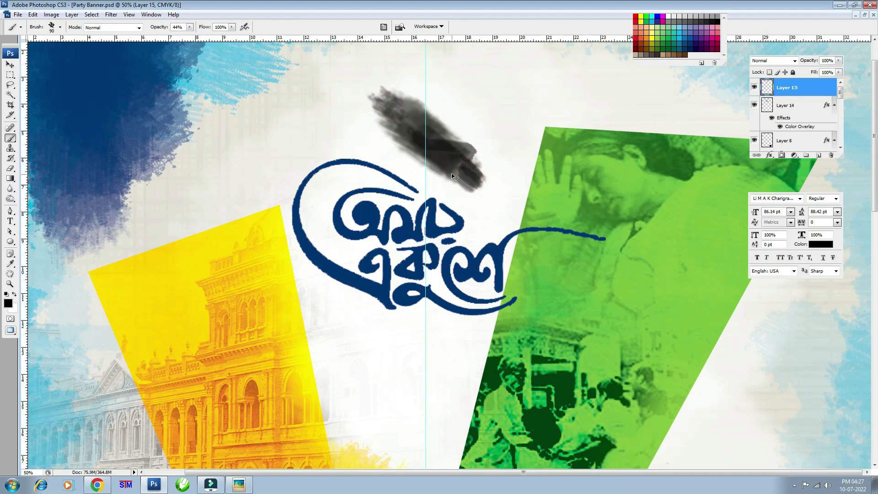
{"action": "left_click_drag", "start_coordinate": [454, 176], "coordinate": [446, 160]}
- Rotate the grey stroke, shrink it to about 83%, and position it above the logo
{"action": "key", "text": "v"}
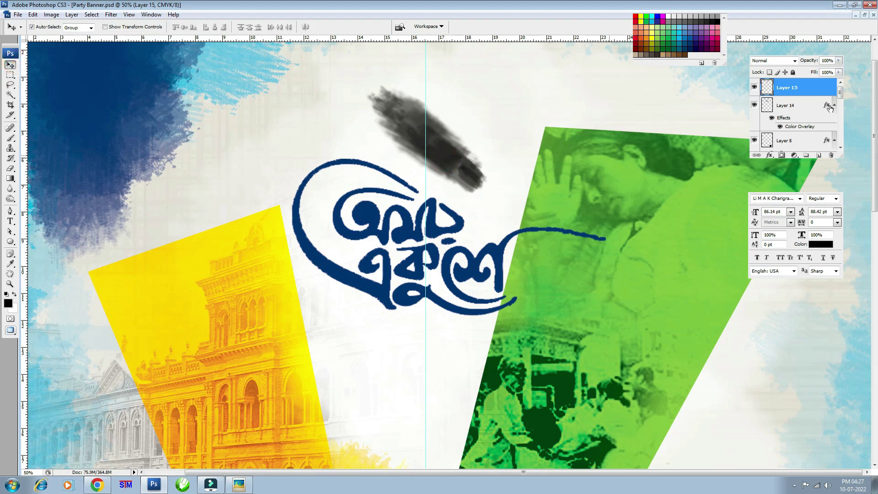
{"action": "left_click", "coordinate": [454, 150]}
{"action": "key", "text": "ctrl+t"}
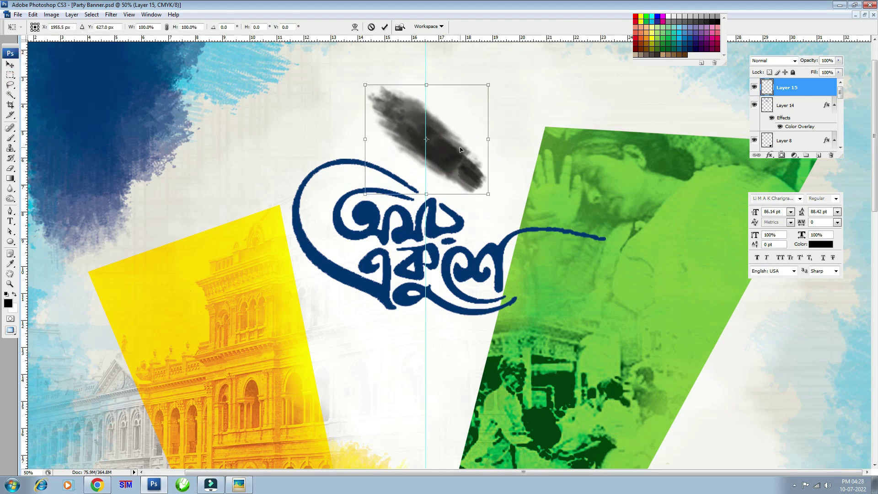
{"action": "mouse_move", "coordinate": [333, 107]}
{"action": "left_mouse_down"}
{"action": "mouse_move", "coordinate": [525, 92]}
{"action": "mouse_move", "coordinate": [494, 59]}
{"action": "left_mouse_up"}
{"action": "key", "text": "ctrl+minus"}
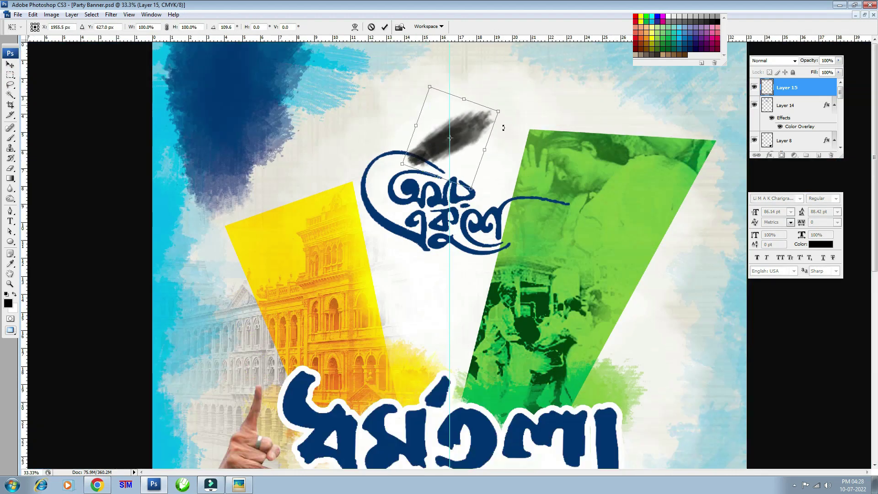
{"action": "mouse_move", "coordinate": [514, 98]}
{"action": "left_mouse_down"}
{"action": "mouse_move", "coordinate": [502, 103]}
{"action": "mouse_move", "coordinate": [503, 81]}
{"action": "left_mouse_up"}
{"action": "left_click_drag", "start_coordinate": [471, 116], "coordinate": [482, 122]}
{"action": "left_click_drag", "start_coordinate": [542, 112], "coordinate": [543, 103]}
{"action": "left_click_drag", "start_coordinate": [486, 125], "coordinate": [481, 122]}
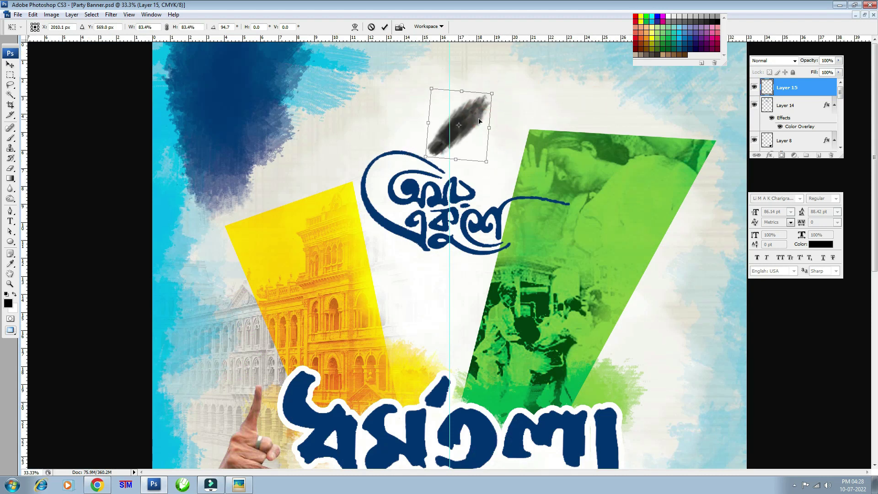
{"action": "key", "text": "Return"}
- Add an orange Color Overlay to the stroke, sampled from the building image
{"action": "left_click", "coordinate": [770, 155]}
{"action": "left_click", "coordinate": [796, 242]}
{"action": "left_click", "coordinate": [227, 110]}
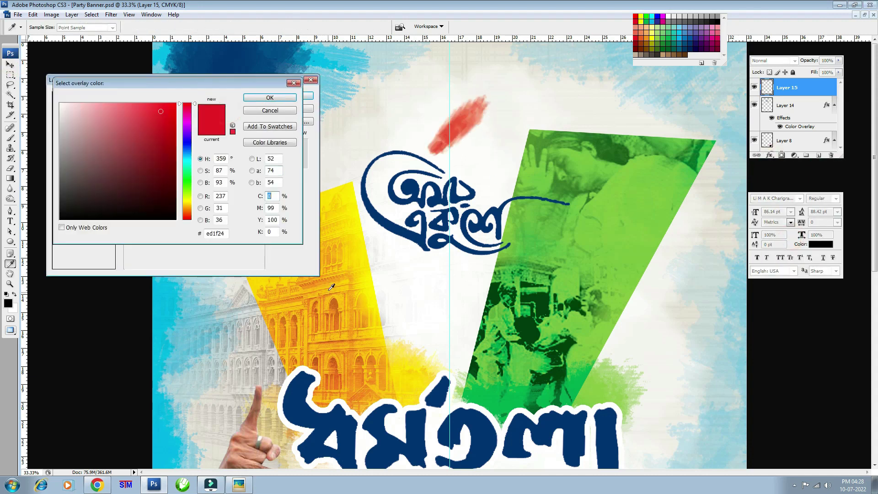
{"action": "left_click", "coordinate": [329, 284]}
{"action": "left_click", "coordinate": [645, 34]}
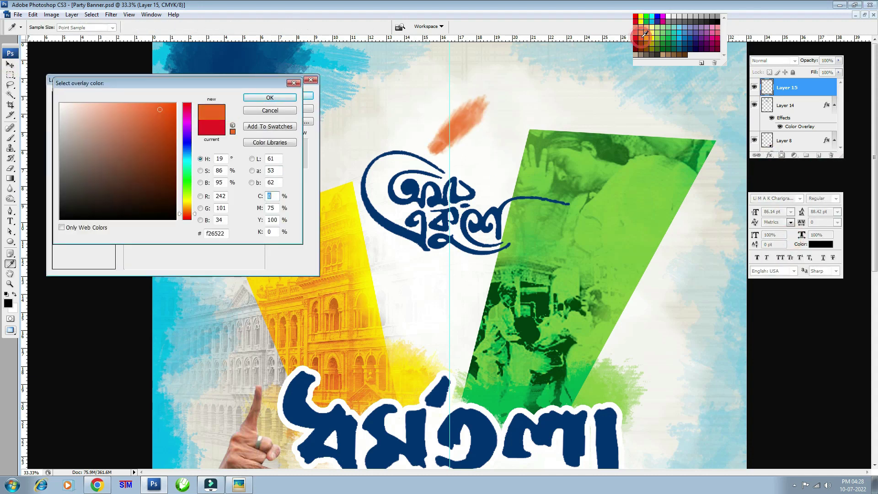
{"action": "left_click", "coordinate": [337, 306]}
{"action": "key", "text": "Return"}
{"action": "key", "text": "Return"}
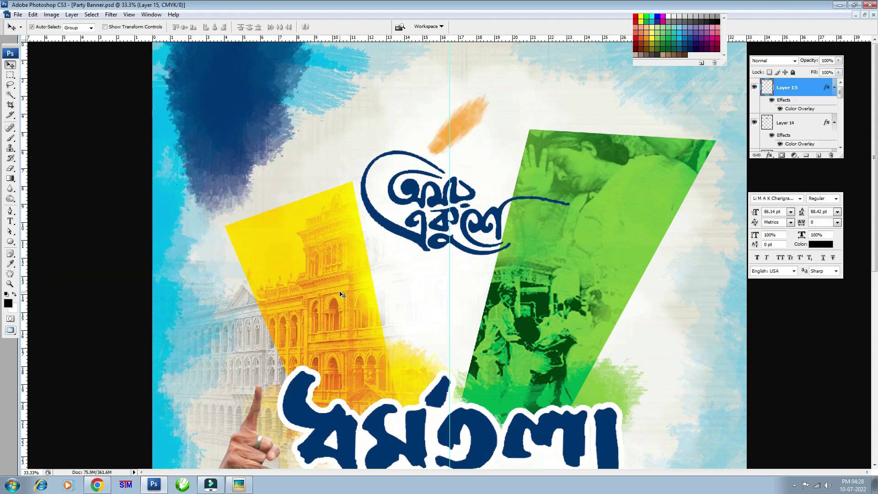
{"action": "key", "text": "ctrl+plus"}
- Add a layer mask to the stroke and brush out part of it
{"action": "scroll", "coordinate": [412, 206], "scroll_direction": "up", "scroll_amount": 3}
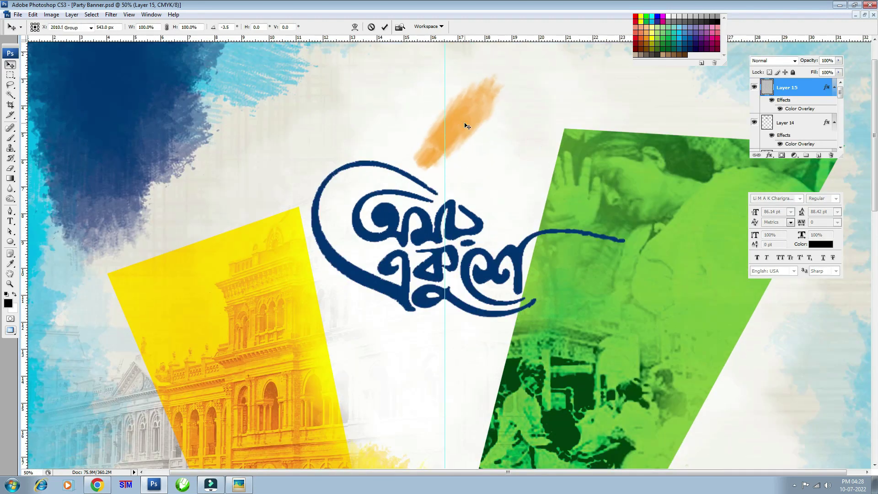
{"action": "left_click", "coordinate": [782, 155]}
{"action": "key", "text": "b"}
{"action": "key", "text": "ctrl+plus"}
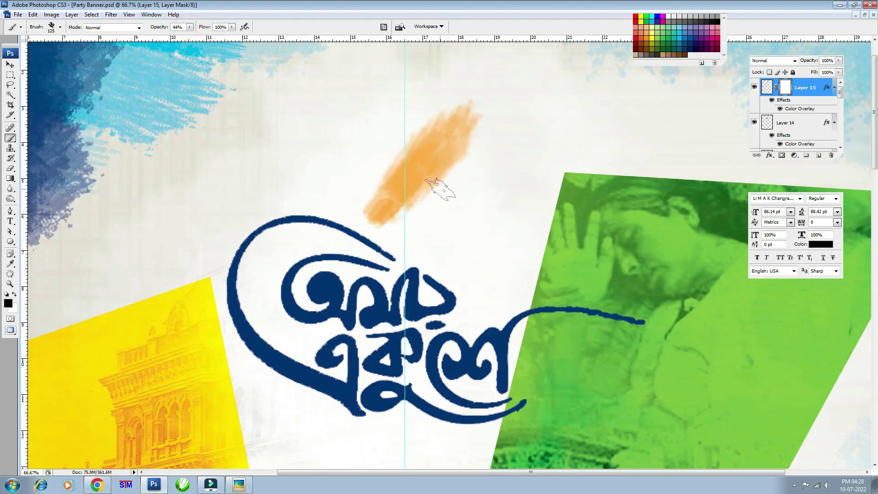
{"action": "left_click_drag", "start_coordinate": [405, 184], "coordinate": [414, 174]}
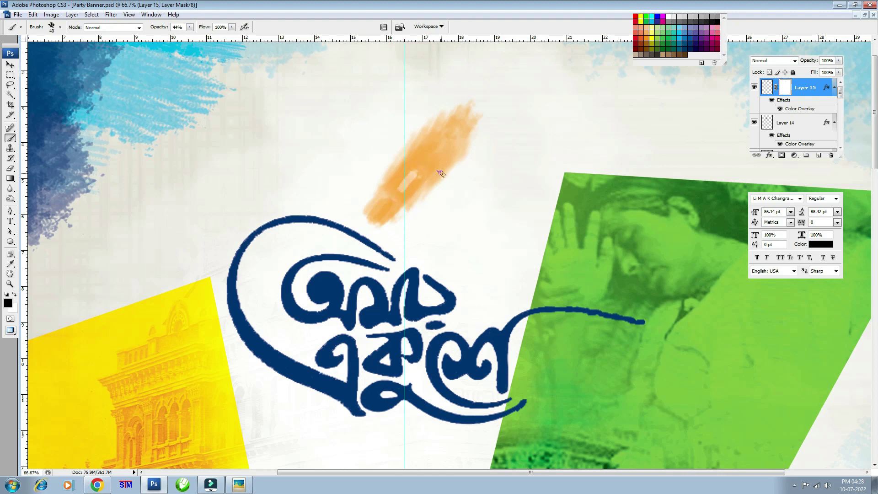
{"action": "key", "text": "bracketright"}
{"action": "key", "text": "bracketright"}
{"action": "key", "text": "bracketright"}
{"action": "key", "text": "bracketright"}
{"action": "key", "text": "bracketright"}
{"action": "key", "text": "bracketright"}
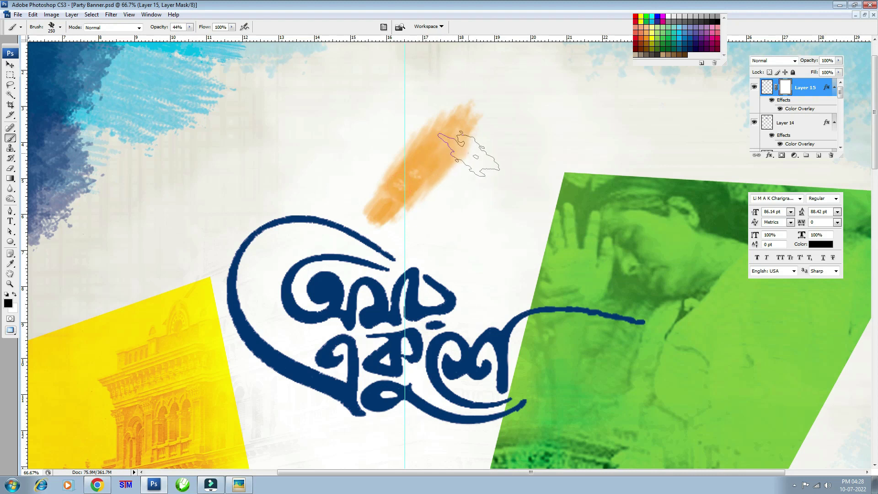
{"action": "key", "text": "bracketright"}
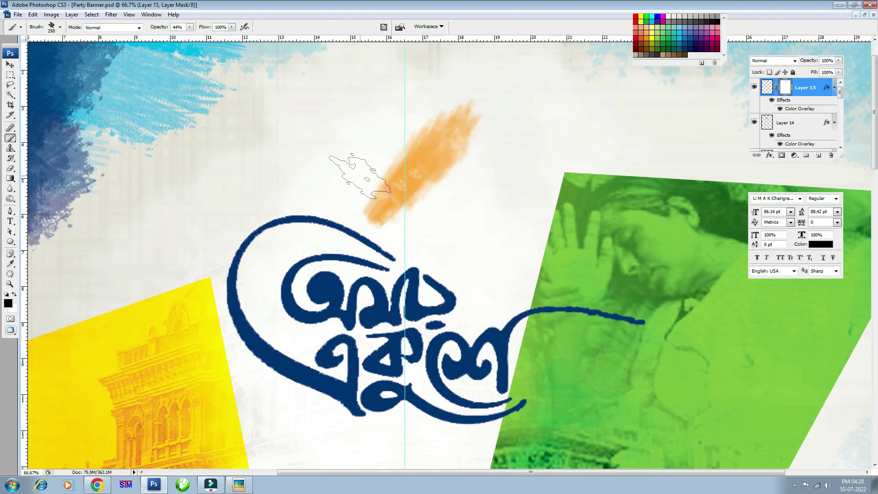
{"action": "key", "text": "ctrl+minus"}
{"action": "key", "text": "ctrl+minus"}
- Try and discard an Inner Shadow, then nudge the orange stroke up and left
{"action": "left_click", "coordinate": [766, 91]}
{"action": "left_click", "coordinate": [769, 155]}
{"action": "left_click", "coordinate": [791, 186]}
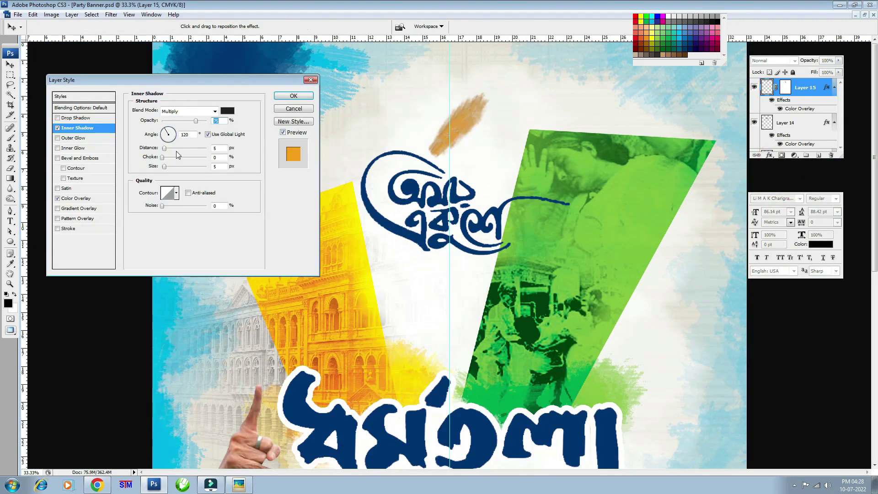
{"action": "left_click", "coordinate": [285, 109]}
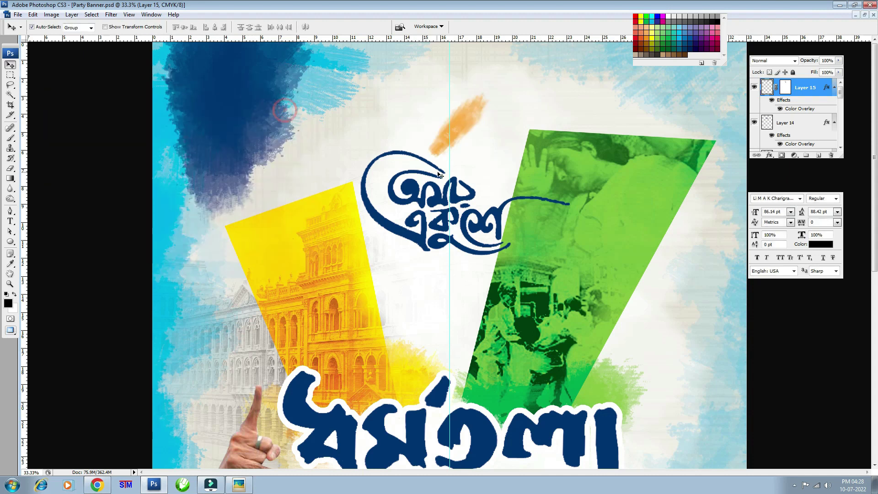
{"action": "key", "text": "ctrl+plus"}
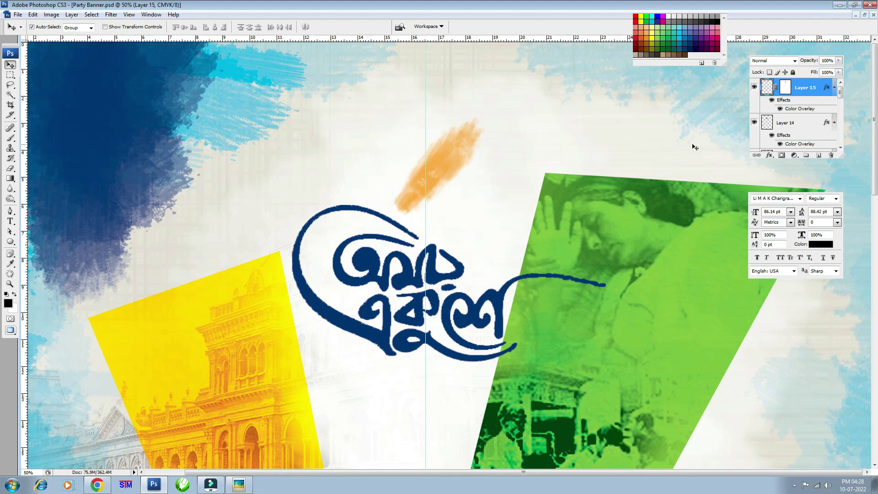
{"action": "left_click_drag", "start_coordinate": [443, 157], "coordinate": [432, 152]}
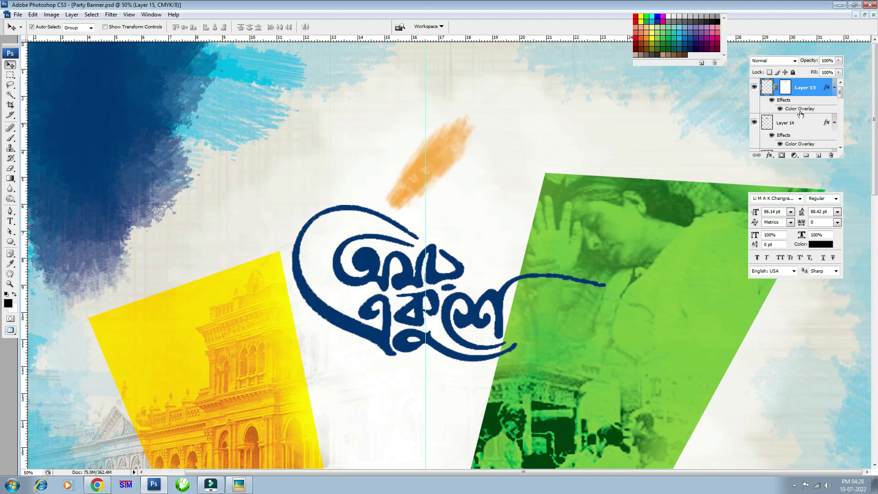
- Add a new layer above the stroke and set up a yellow 500 brush
{"action": "left_click", "coordinate": [819, 156]}
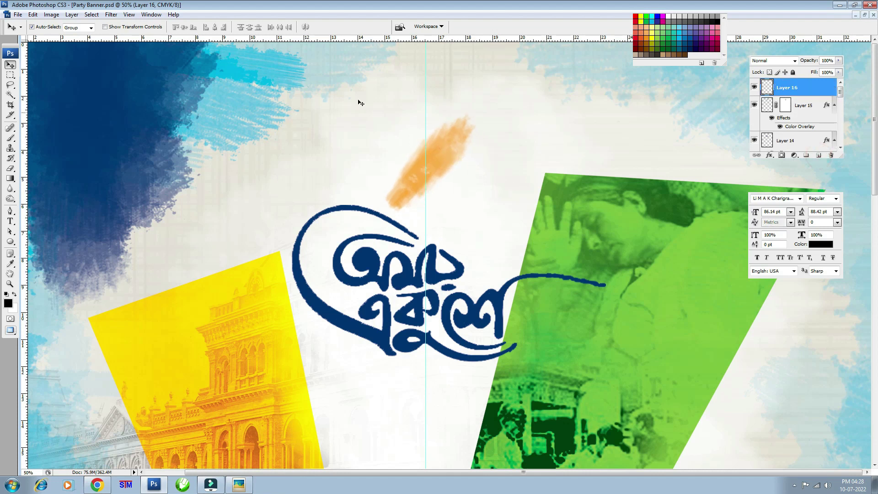
{"action": "left_click", "coordinate": [11, 139]}
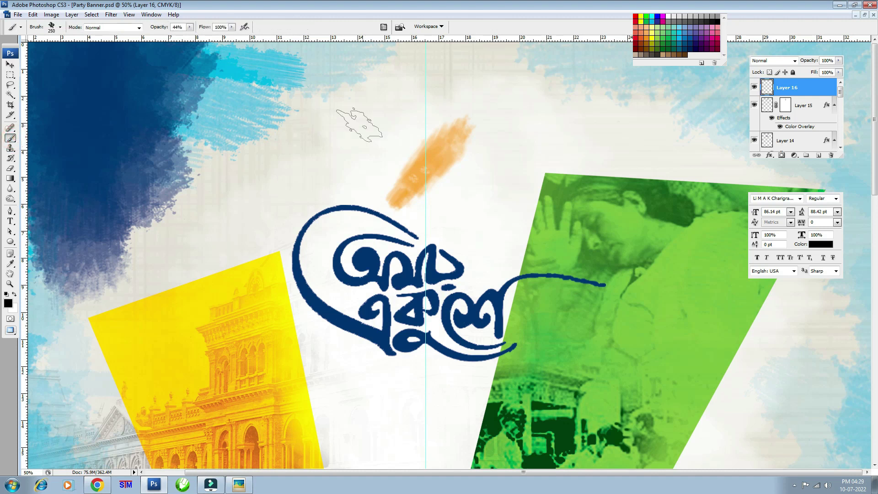
{"action": "left_click", "coordinate": [168, 335], "text": "alt"}
{"action": "key", "text": "bracketright"}
{"action": "key", "text": "bracketright"}
{"action": "key", "text": "bracketright"}
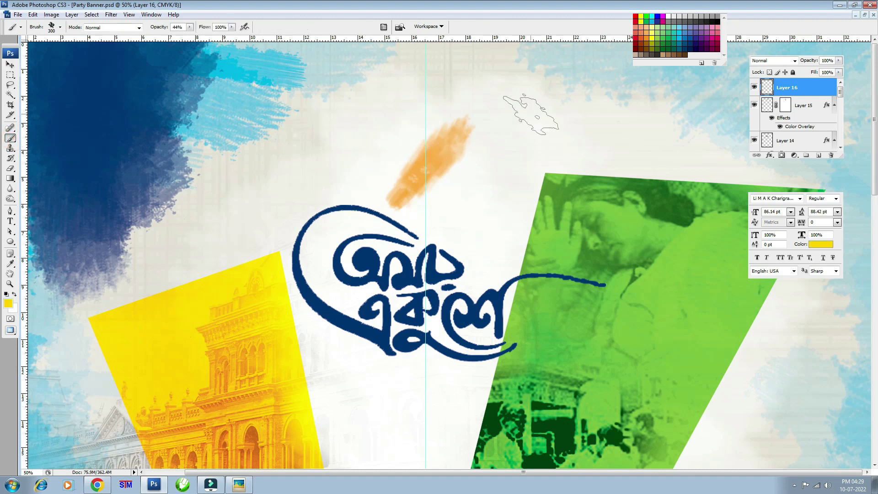
{"action": "key", "text": "bracketleft"}
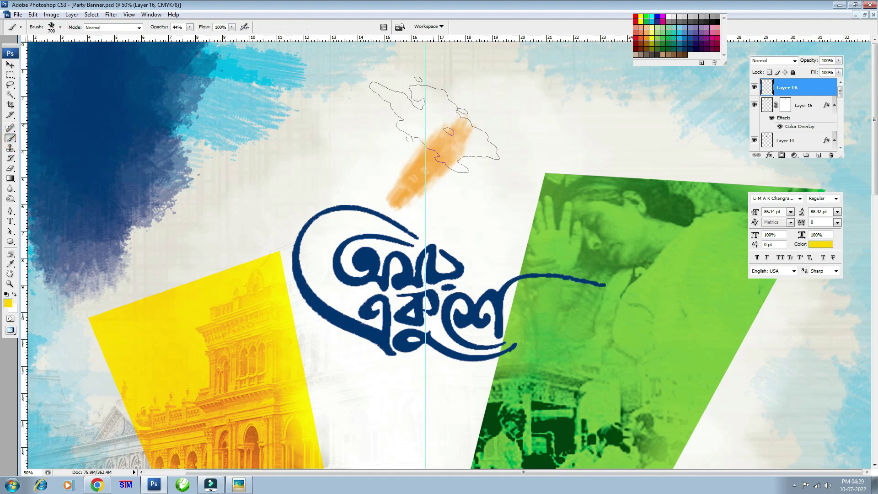
{"action": "left_click", "coordinate": [439, 117]}
{"action": "key", "text": "ctrl+z"}
- Paint yellow highlights at 77% opacity along the orange stroke
{"action": "key", "text": "bracketleft"}
{"action": "key", "text": "7"}
{"action": "key", "text": "7"}
{"action": "key", "text": "bracketright"}
{"action": "left_click", "coordinate": [454, 127]}
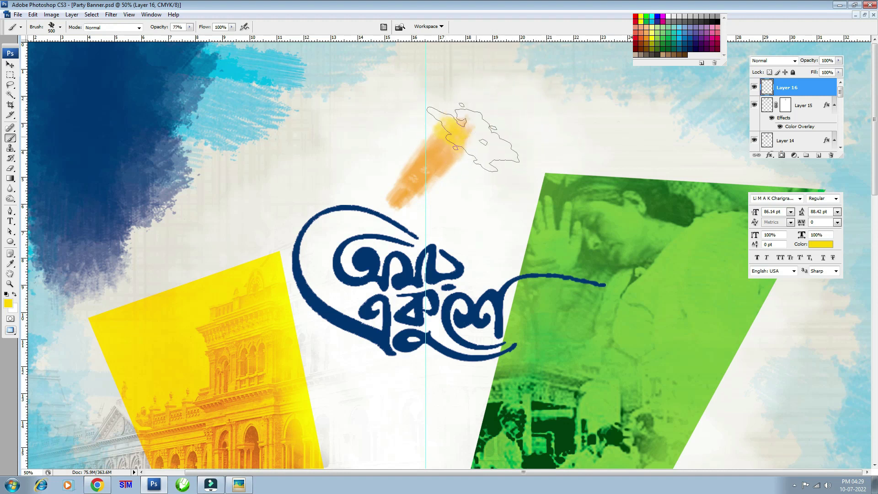
{"action": "key", "text": "bracketright"}
{"action": "left_click_drag", "start_coordinate": [478, 157], "coordinate": [399, 205]}
{"action": "key", "text": "bracketleft"}
{"action": "key", "text": "bracketleft"}
{"action": "left_click_drag", "start_coordinate": [435, 117], "coordinate": [414, 93]}
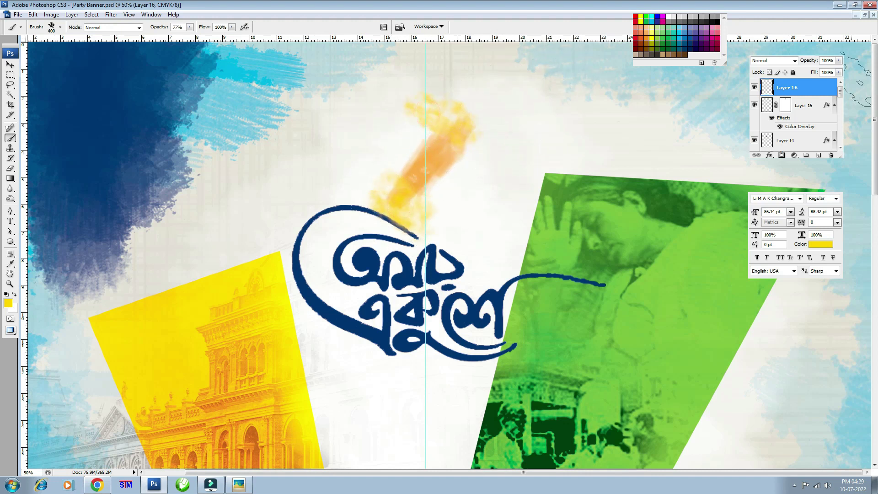
- Mask the yellow paint to the stroke's shape and trim some of it away
{"action": "left_click", "coordinate": [783, 108], "text": "ctrl"}
{"action": "left_click", "coordinate": [754, 106]}
{"action": "left_click", "coordinate": [754, 105]}
{"action": "left_click", "coordinate": [782, 155]}
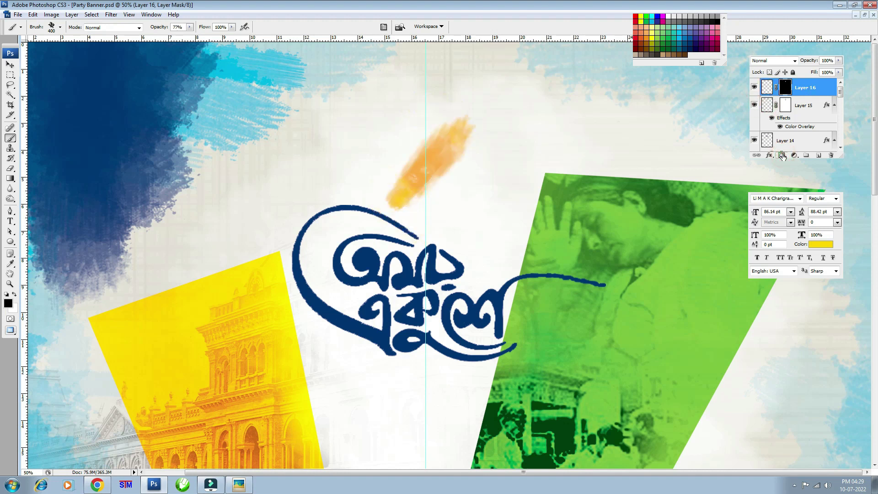
{"action": "left_click_drag", "start_coordinate": [403, 202], "coordinate": [442, 143]}
{"action": "left_click", "coordinate": [754, 105]}
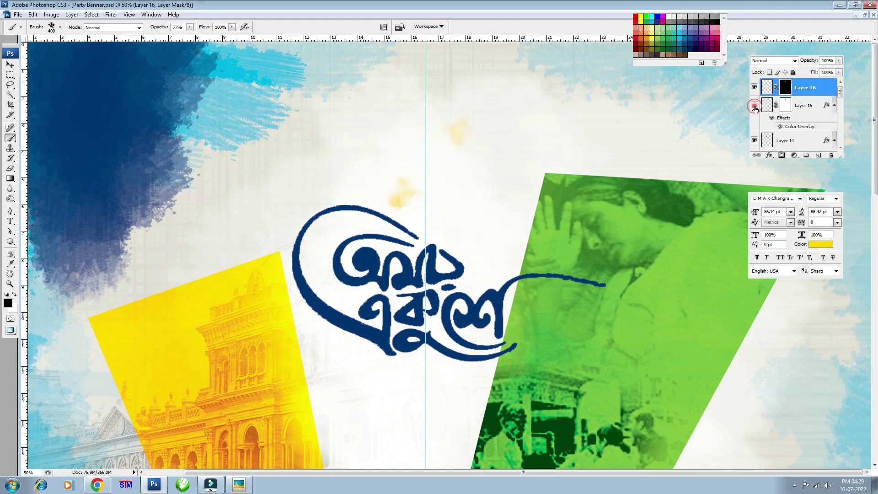
- Merge Layers 15 and 16, then place a rotated copy of the stroke to its right
{"action": "left_click", "coordinate": [799, 106], "text": "ctrl"}
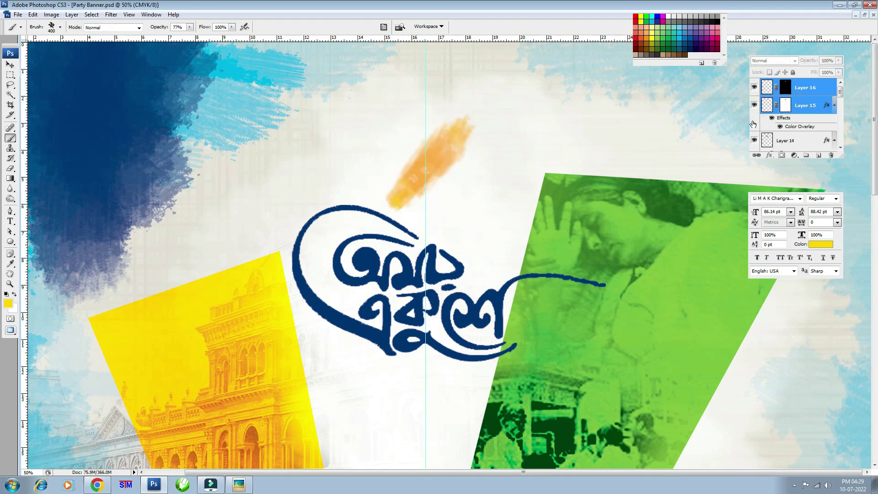
{"action": "key", "text": "ctrl+e"}
{"action": "key", "text": "v"}
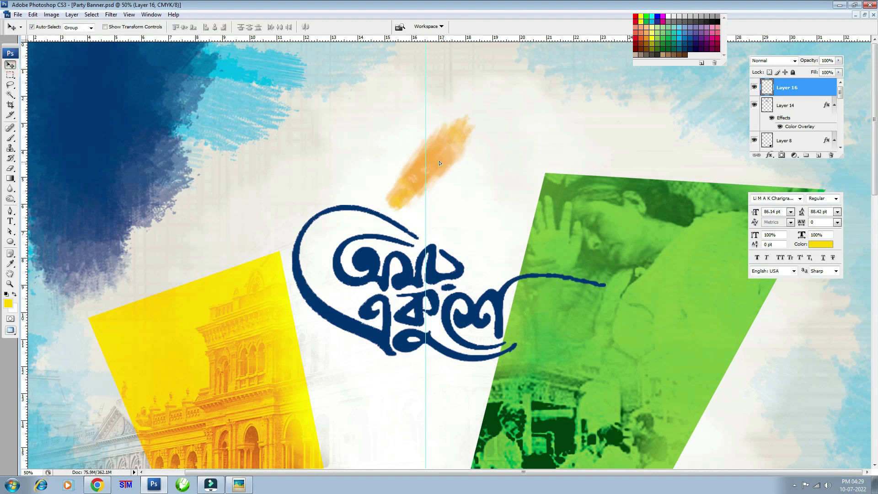
{"action": "left_click_drag", "start_coordinate": [437, 156], "coordinate": [497, 161]}
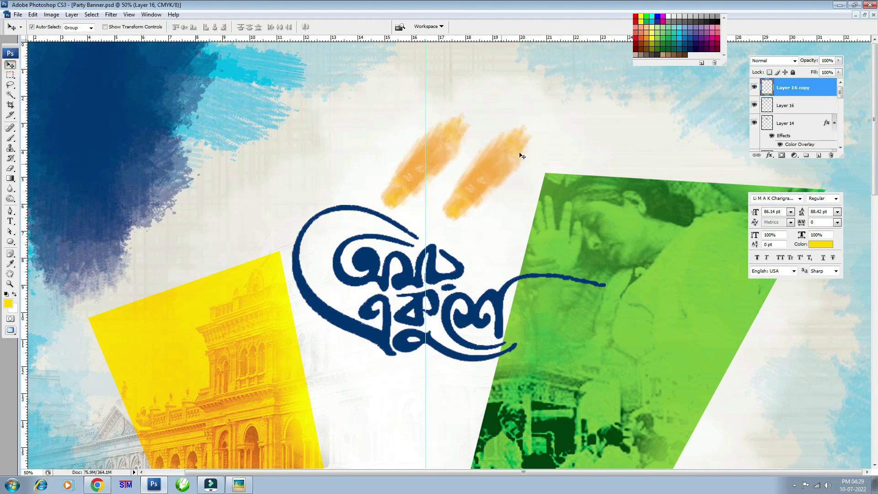
{"action": "key", "text": "ctrl+t"}
{"action": "mouse_move", "coordinate": [427, 142]}
{"action": "left_mouse_down"}
{"action": "mouse_move", "coordinate": [549, 198]}
{"action": "mouse_move", "coordinate": [544, 117]}
{"action": "left_mouse_up"}
{"action": "key", "text": "Return"}
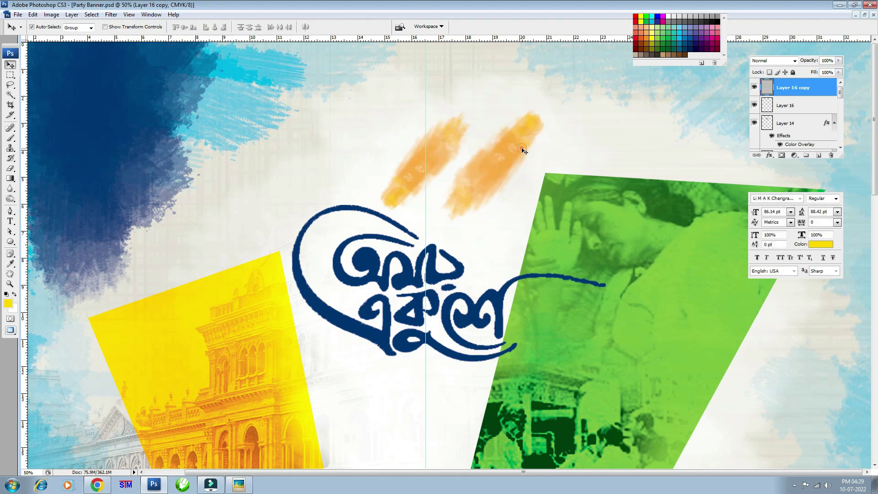
{"action": "key", "text": "ctrl+u"}
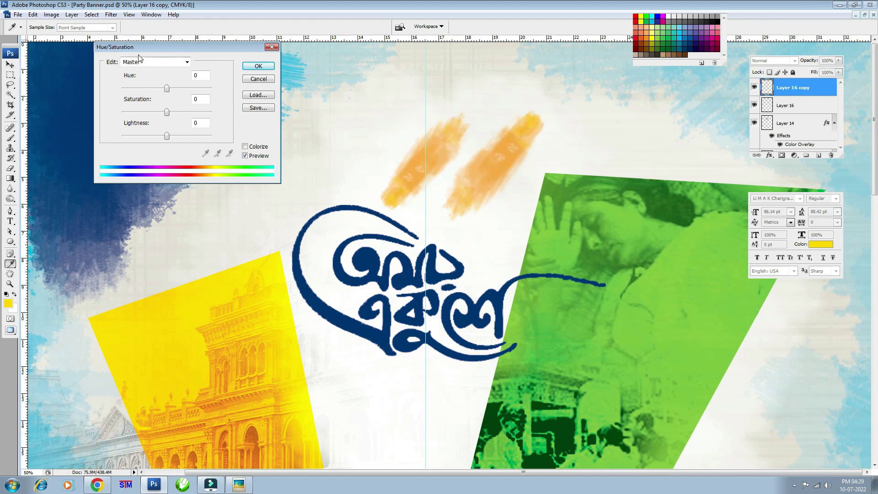
- Shift the duplicate brush stroke's hue so it turns green beside the orange one
{"action": "mouse_move", "coordinate": [167, 89]}
{"action": "left_mouse_down"}
{"action": "mouse_move", "coordinate": [146, 88]}
{"action": "mouse_move", "coordinate": [192, 102]}
{"action": "left_mouse_up"}
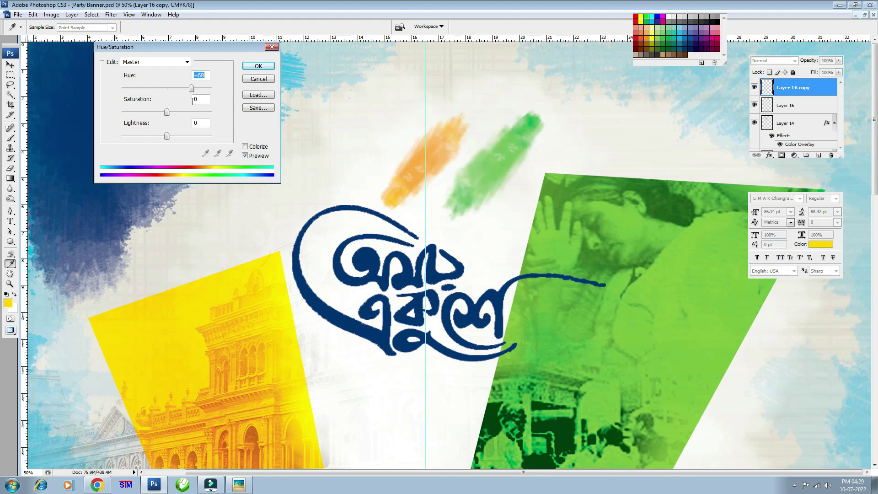
{"action": "left_click", "coordinate": [257, 66]}
{"action": "key", "text": "v"}
{"action": "key", "text": "ctrl+0"}
{"action": "key", "text": "ctrl+plus"}
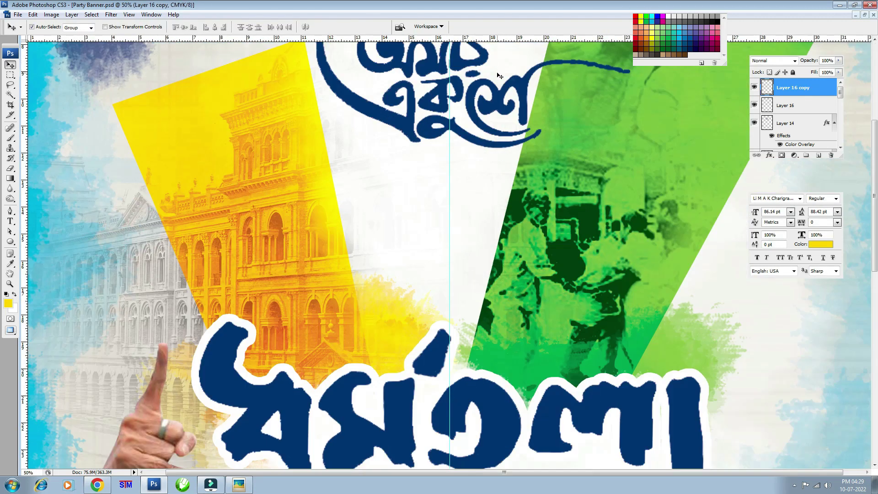
{"action": "left_click_drag", "start_coordinate": [500, 75], "coordinate": [425, 244]}
- Tilt the green stroke slightly, then link it with the orange stroke layer
{"action": "left_click", "coordinate": [447, 148], "text": "shift"}
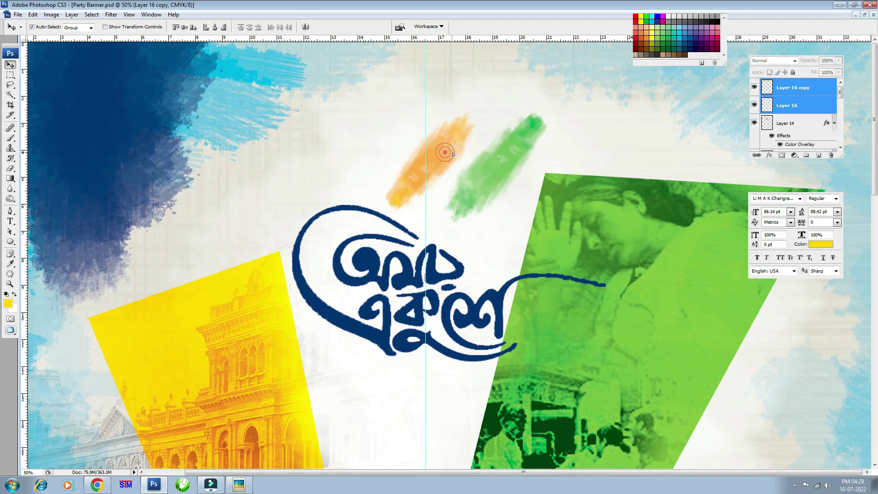
{"action": "key", "text": "ctrl+minus"}
{"action": "key", "text": "ctrl+minus"}
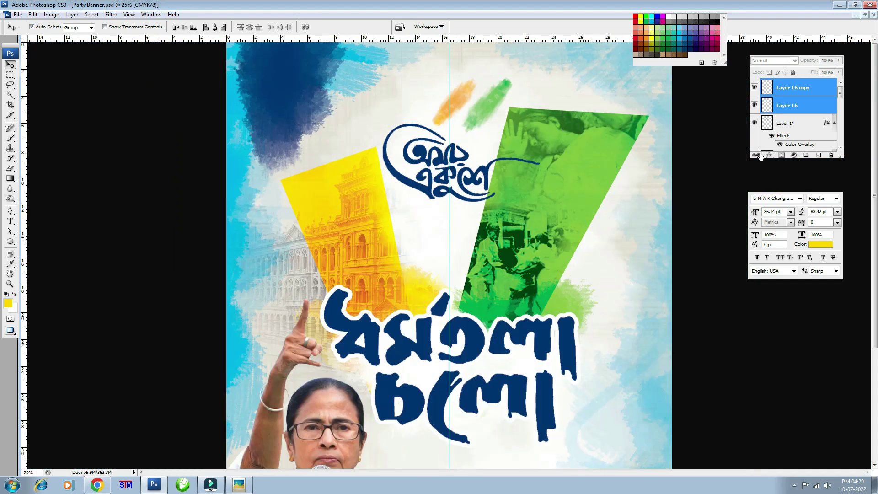
{"action": "left_click", "coordinate": [792, 87]}
{"action": "key", "text": "ctrl+t"}
{"action": "left_click_drag", "start_coordinate": [547, 63], "coordinate": [548, 65]}
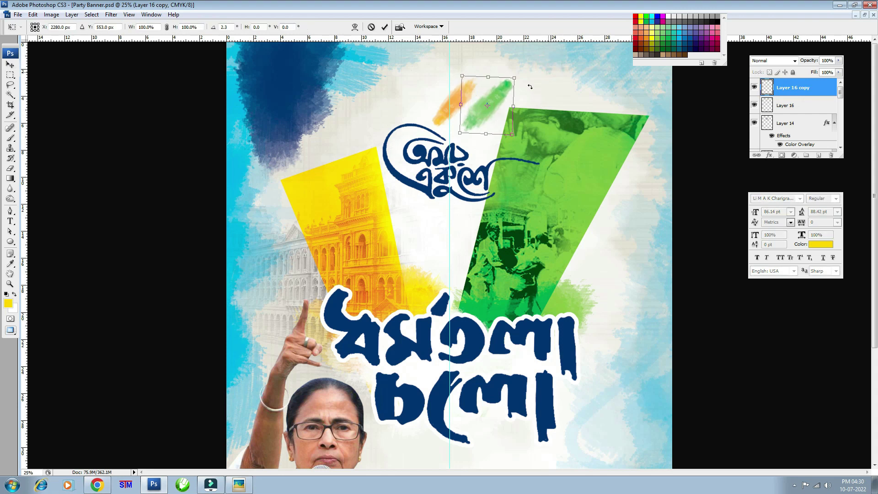
{"action": "key", "text": "Return"}
{"action": "left_click", "coordinate": [789, 105], "text": "shift"}
{"action": "left_click", "coordinate": [757, 155]}
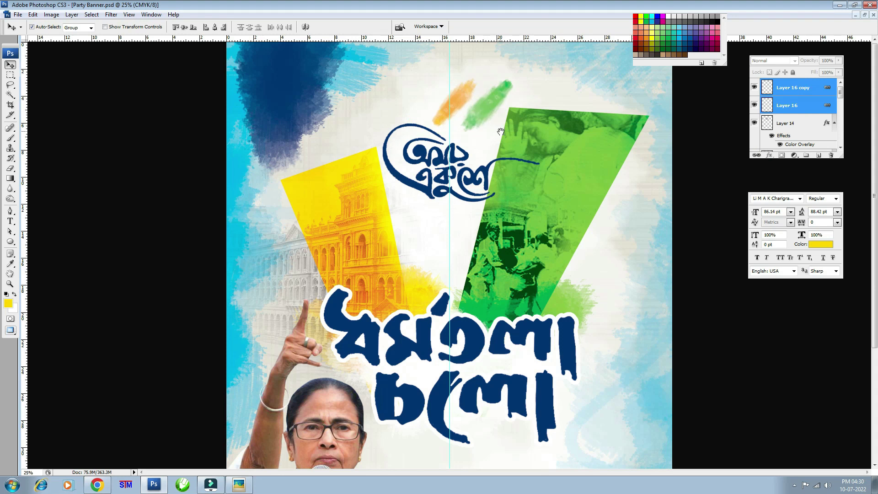
- Zoom out to 33.3% and launch the STM Bengali keyboard utility
{"action": "key", "text": "ctrl+minus"}
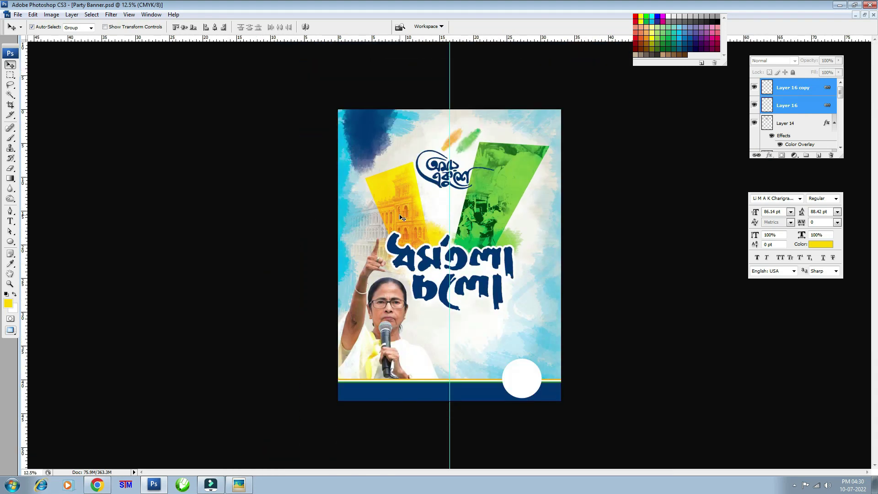
{"action": "key", "text": "ctrl+plus"}
{"action": "key", "text": "ctrl+plus"}
{"action": "key", "text": "ctrl+plus"}
{"action": "key", "text": "ctrl+plus"}
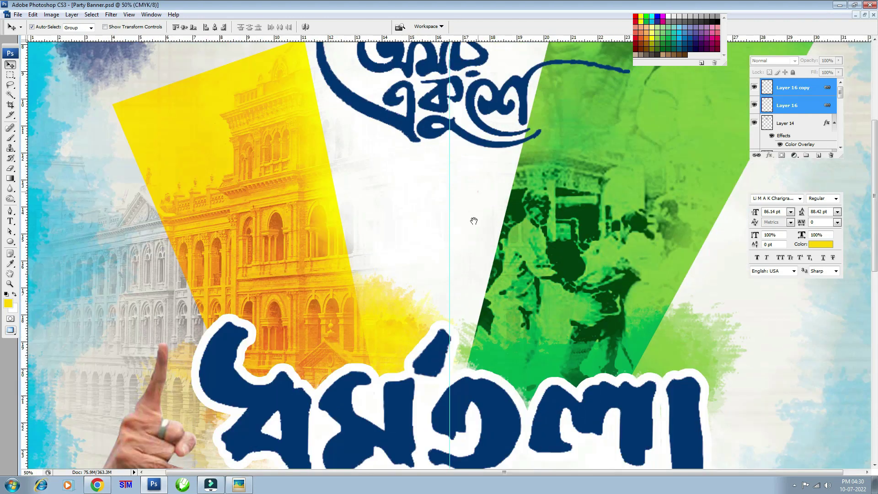
{"action": "left_click_drag", "start_coordinate": [474, 221], "coordinate": [450, 335]}
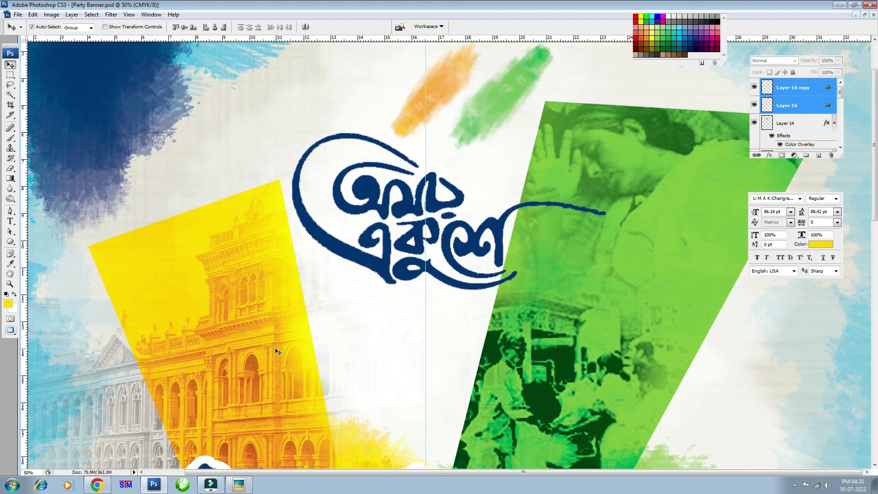
{"action": "key", "text": "ctrl+minus"}
{"action": "left_click_drag", "start_coordinate": [247, 475], "coordinate": [256, 392]}
{"action": "left_click", "coordinate": [122, 488]}
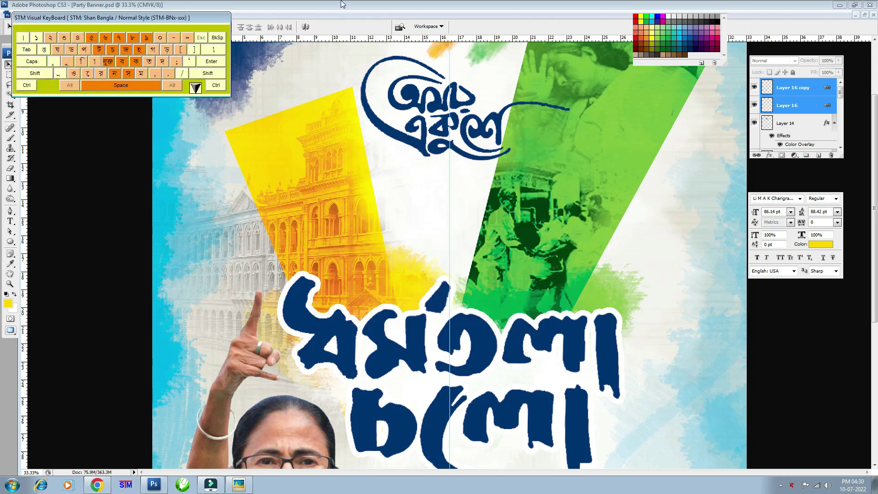
- Reset the colour to black and set STM to the Normal Style Bangla layout
{"action": "left_click", "coordinate": [373, 9]}
{"action": "left_click", "coordinate": [12, 294]}
{"action": "left_click", "coordinate": [10, 222]}
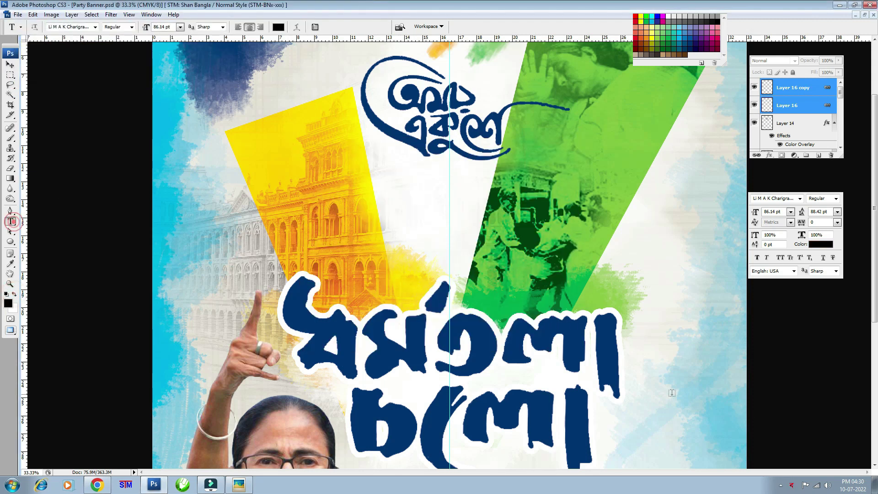
{"action": "right_click", "coordinate": [792, 485]}
{"action": "mouse_move", "coordinate": [790, 423]}
{"action": "left_click", "coordinate": [726, 432]}
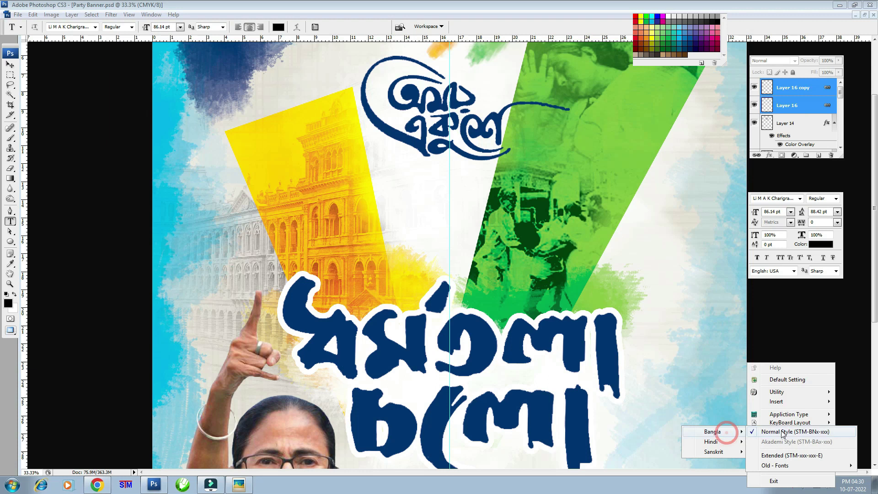
{"action": "left_click", "coordinate": [783, 432]}
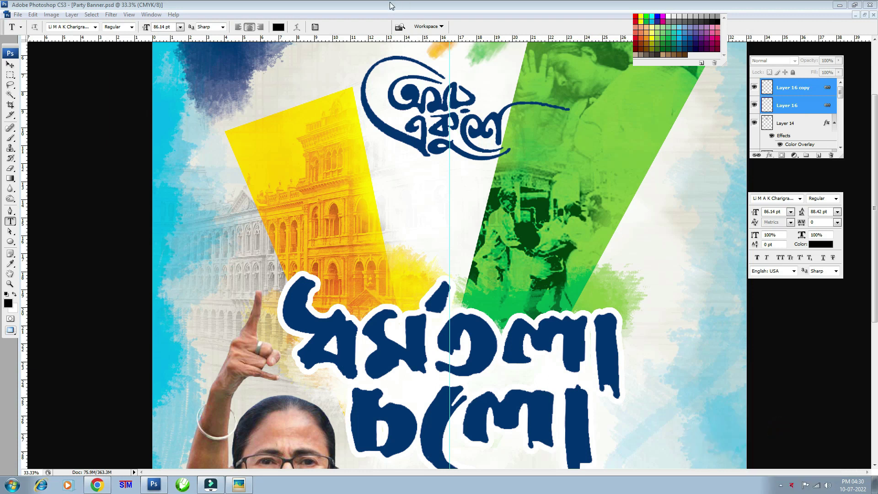
- Set the type font to STM-BNT-Arjun, Bold
{"action": "left_click", "coordinate": [95, 27]}
{"action": "left_click", "coordinate": [191, 177]}
{"action": "mouse_move", "coordinate": [193, 108]}
{"action": "left_mouse_down"}
{"action": "mouse_move", "coordinate": [200, 49]}
{"action": "mouse_move", "coordinate": [208, 259]}
{"action": "left_mouse_up"}
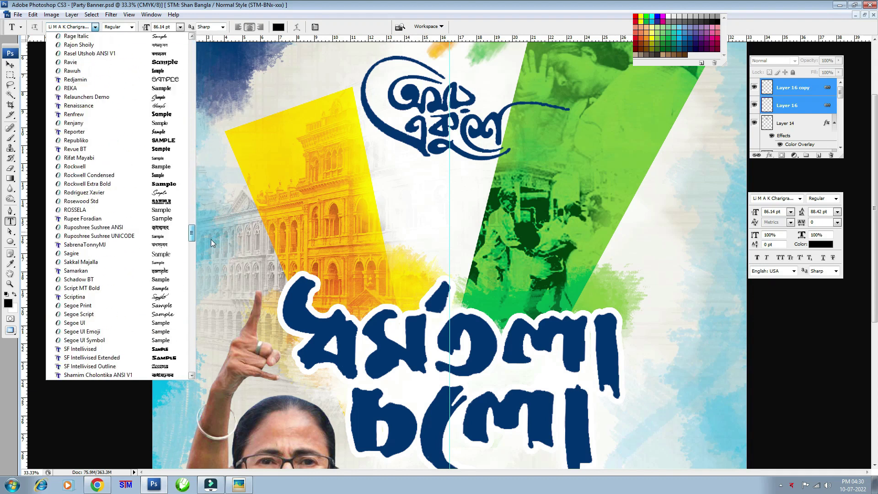
{"action": "left_click", "coordinate": [132, 244]}
{"action": "left_click", "coordinate": [132, 26]}
{"action": "left_click", "coordinate": [116, 41]}
- Type 'জুলাই' beside the title and shrink it slightly
{"action": "left_click", "coordinate": [559, 161]}
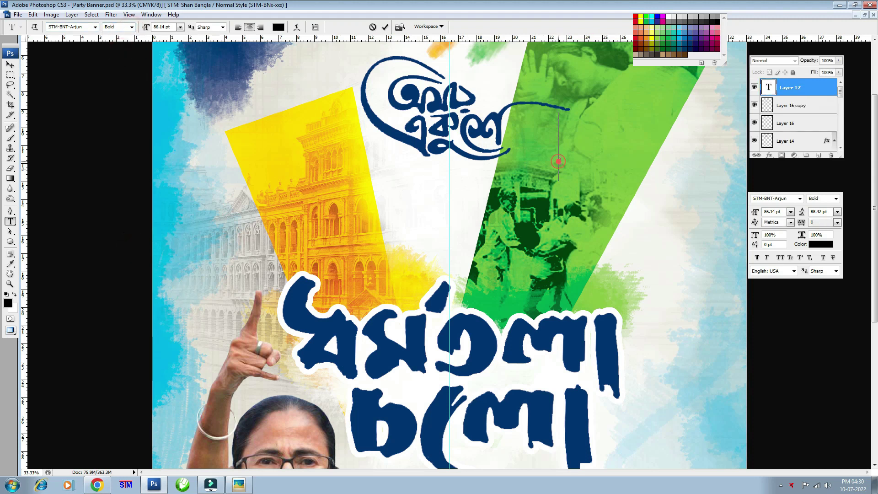
{"action": "type", "text": "জুলাই"}
{"action": "key", "text": "ctrl+t"}
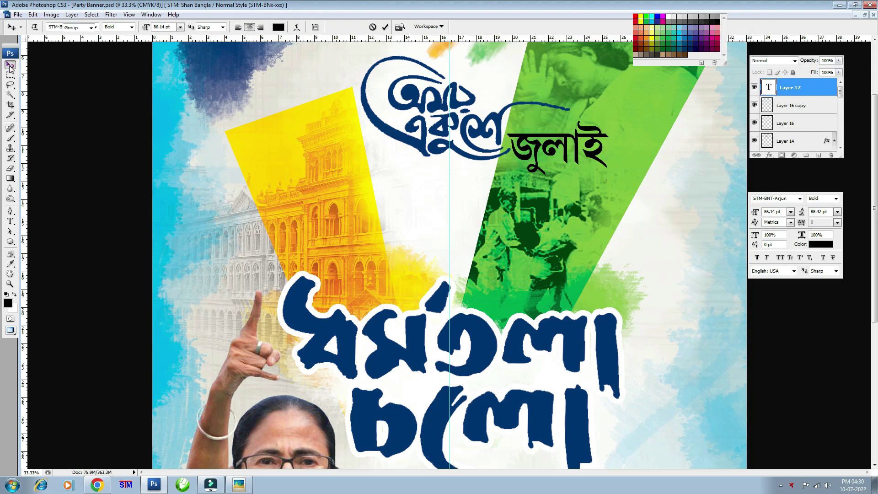
{"action": "key", "text": "Return"}
{"action": "mouse_move", "coordinate": [597, 177]}
{"action": "left_mouse_down"}
{"action": "mouse_move", "coordinate": [580, 151]}
{"action": "mouse_move", "coordinate": [433, 210]}
{"action": "left_mouse_up"}
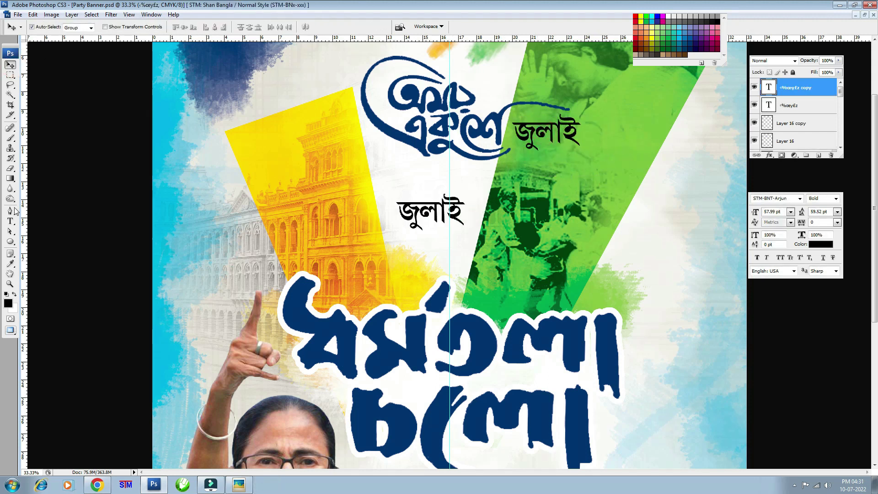
- Duplicate the জুলাই text and retype the copy as 'শহিদ স্মরণে'
{"action": "left_click", "coordinate": [10, 221]}
{"action": "double_click", "coordinate": [418, 205]}
{"action": "key", "text": "ctrl+a"}
{"action": "type", "text": "শহি"}
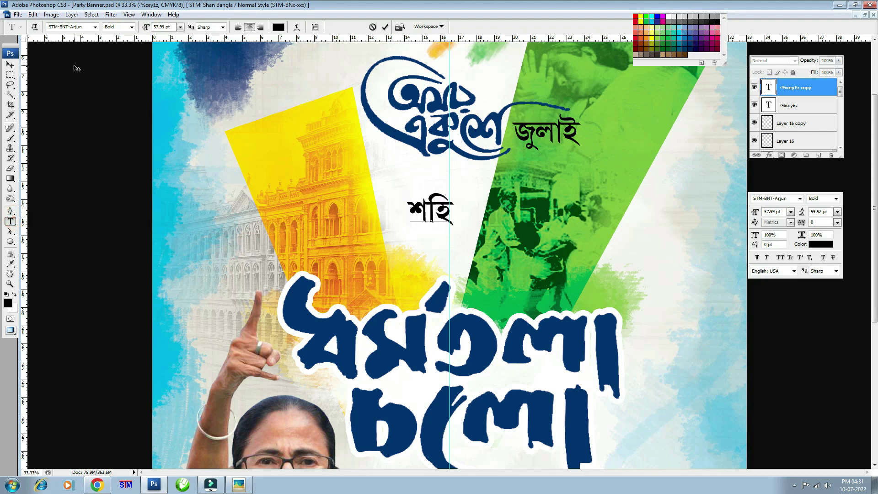
{"action": "left_click", "coordinate": [10, 64]}
{"action": "left_click", "coordinate": [10, 221]}
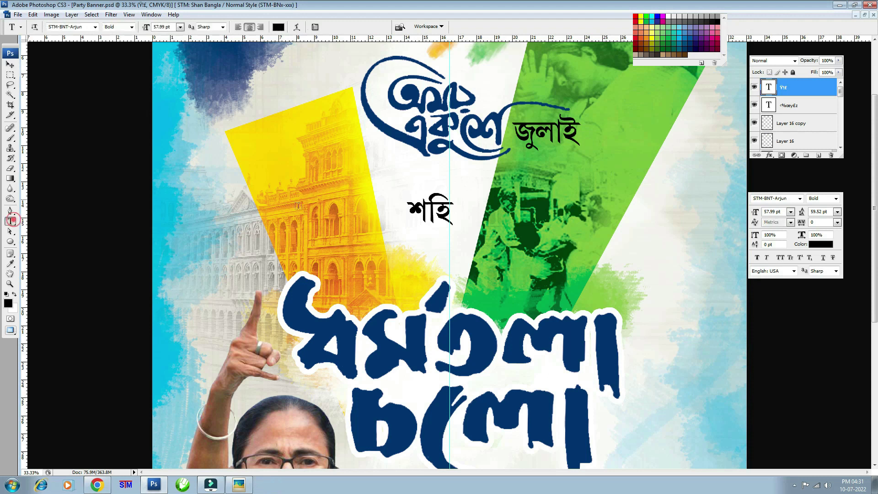
{"action": "left_click", "coordinate": [453, 210]}
{"action": "type", "text": "দ"}
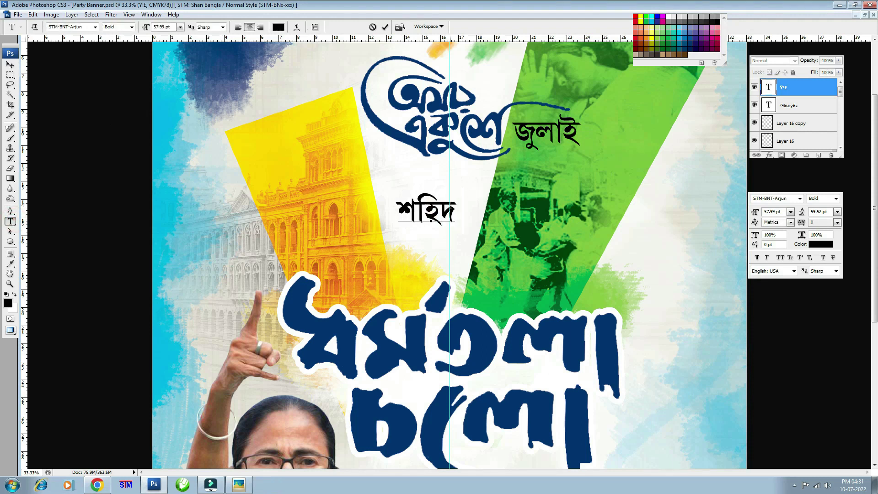
{"action": "type", "text": " স্মরণে"}
{"action": "left_click", "coordinate": [10, 64]}
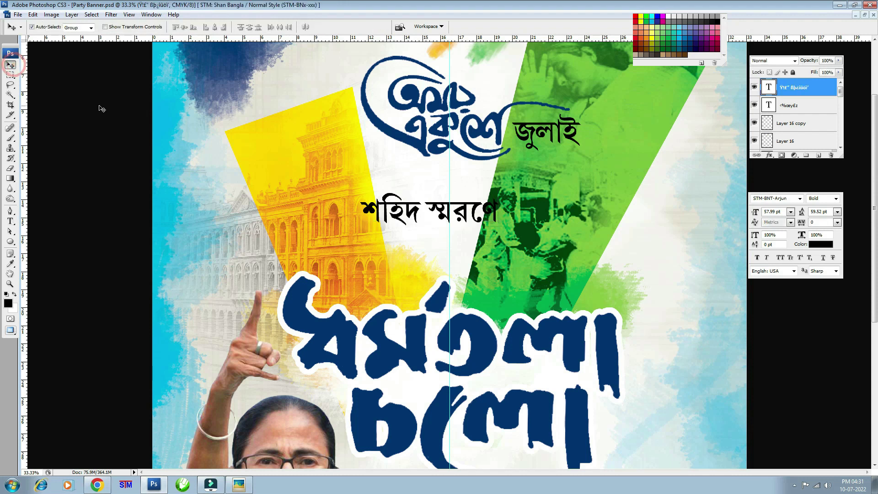
- Move 'শহিদ স্মরণে' up under the title and scale it to about 70%
{"action": "left_click_drag", "start_coordinate": [430, 212], "coordinate": [438, 189]}
{"action": "mouse_move", "coordinate": [503, 166]}
{"action": "left_mouse_down"}
{"action": "mouse_move", "coordinate": [462, 185]}
{"action": "mouse_move", "coordinate": [408, 191]}
{"action": "left_mouse_up"}
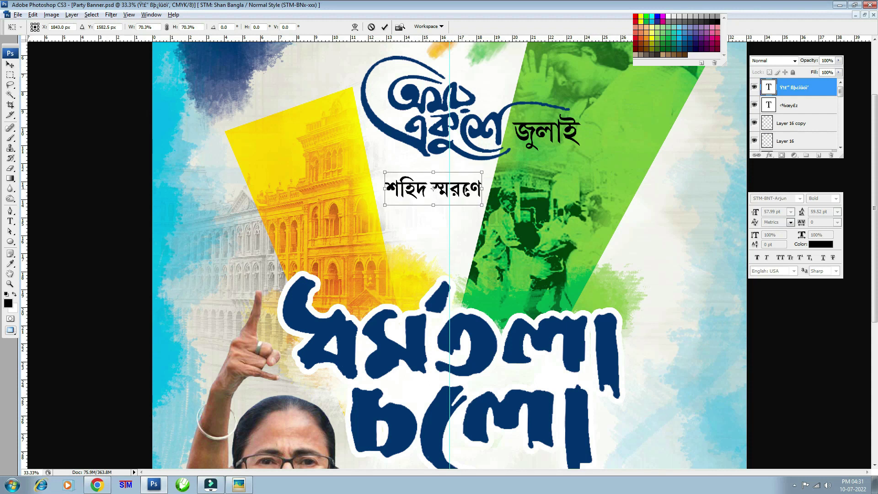
{"action": "key", "text": "Return"}
- Fill the জুলাই text with white
{"action": "left_click", "coordinate": [547, 137]}
{"action": "key", "text": "ctrl+BackSpace"}
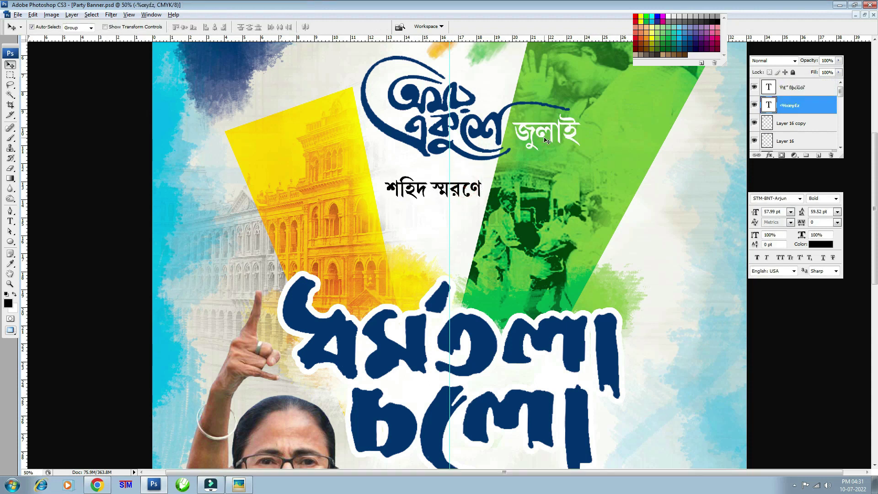
{"action": "key", "text": "ctrl+plus"}
{"action": "key", "text": "ctrl+plus"}
{"action": "key", "text": "ctrl+minus"}
- Give জুলাই a drop shadow of size 0 in green sampled from the photo
{"action": "left_click", "coordinate": [770, 155]}
{"action": "left_click", "coordinate": [788, 178]}
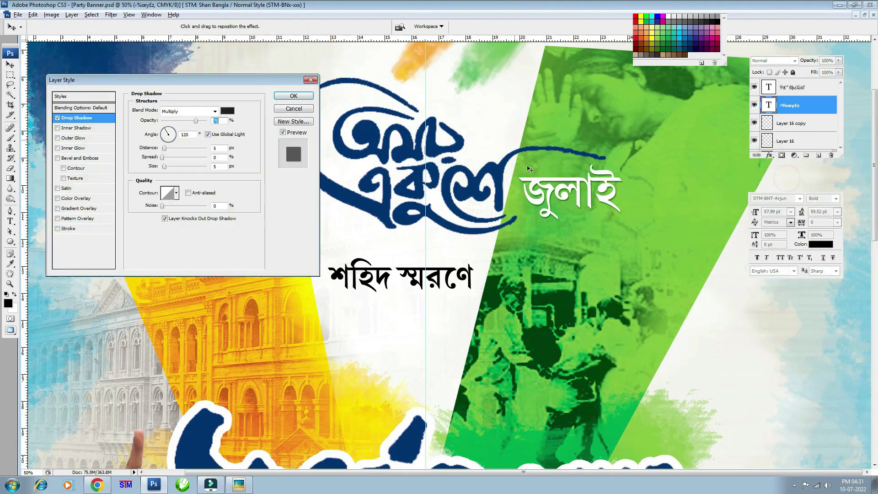
{"action": "left_click", "coordinate": [164, 167]}
{"action": "left_click", "coordinate": [166, 148]}
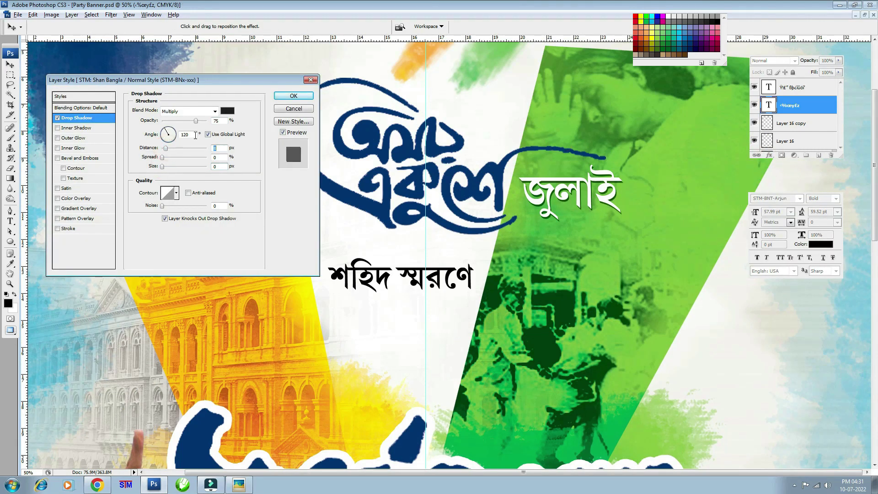
{"action": "left_click", "coordinate": [228, 109]}
{"action": "left_click", "coordinate": [564, 78]}
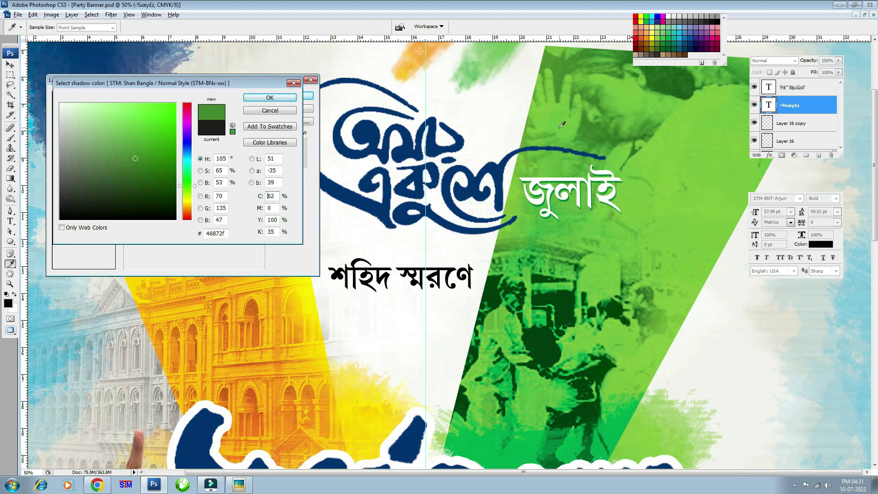
{"action": "key", "text": "Return"}
{"action": "key", "text": "Return"}
{"action": "key", "text": "ctrl+minus"}
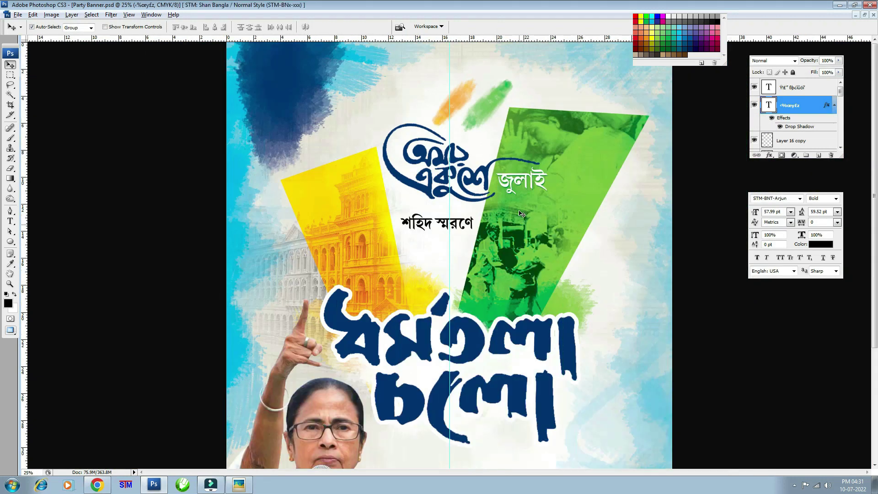
- Try placing an edited copy of জুলাই at the upper left, then undo it
{"action": "scroll", "coordinate": [521, 214], "scroll_direction": "down", "scroll_amount": 2}
{"action": "scroll", "coordinate": [488, 248], "scroll_direction": "up", "scroll_amount": 2}
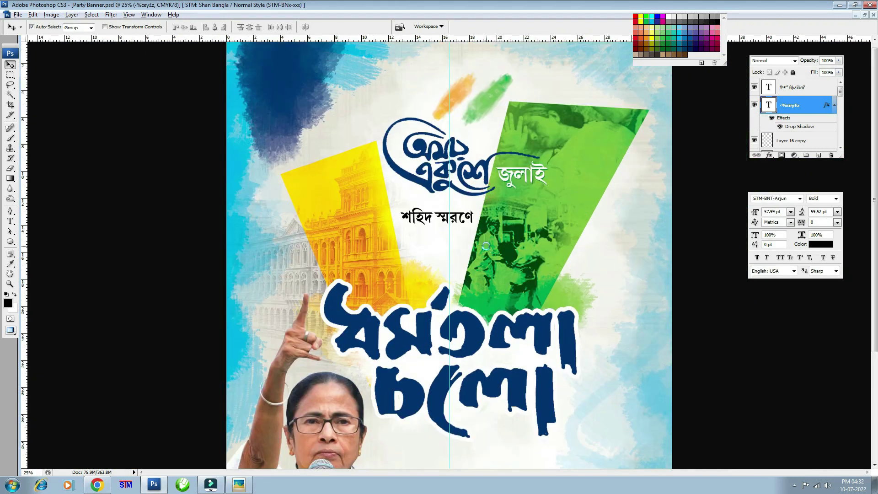
{"action": "scroll", "coordinate": [479, 253], "scroll_direction": "down", "scroll_amount": 2}
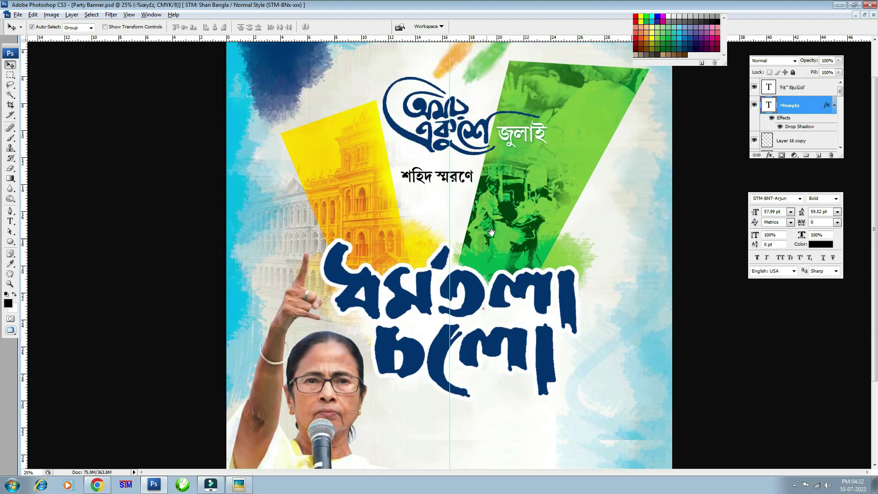
{"action": "scroll", "coordinate": [479, 254], "scroll_direction": "down", "scroll_amount": 2}
{"action": "key", "text": "ctrl+minus"}
{"action": "key", "text": "ctrl+plus"}
{"action": "key", "text": "ctrl+plus"}
{"action": "scroll", "coordinate": [487, 228], "scroll_direction": "up", "scroll_amount": 5}
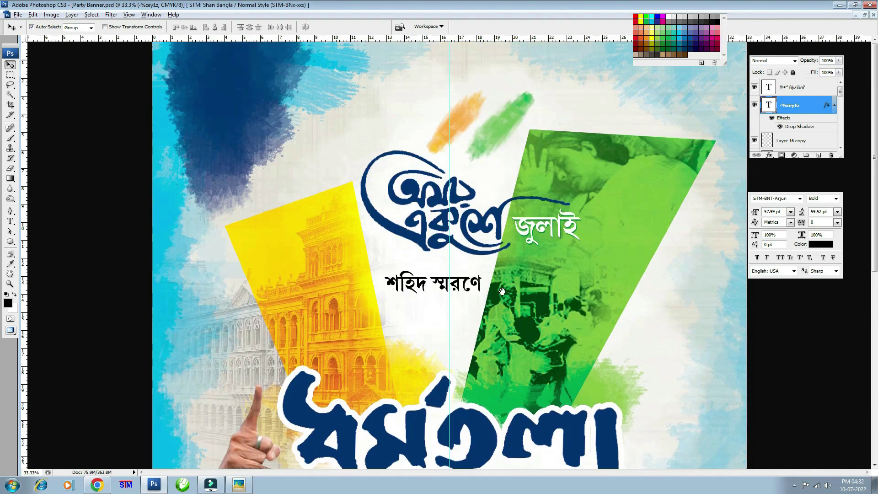
{"action": "left_click_drag", "start_coordinate": [519, 222], "coordinate": [325, 131]}
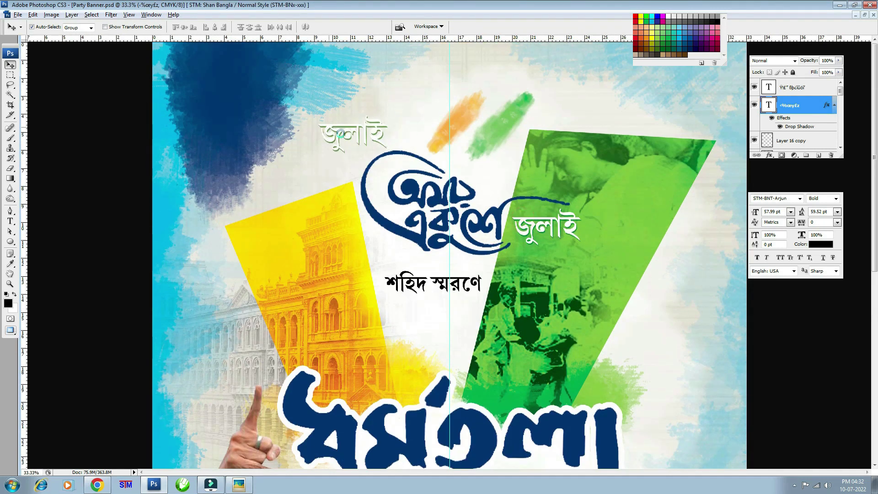
{"action": "left_click", "coordinate": [10, 221]}
{"action": "double_click", "coordinate": [358, 143]}
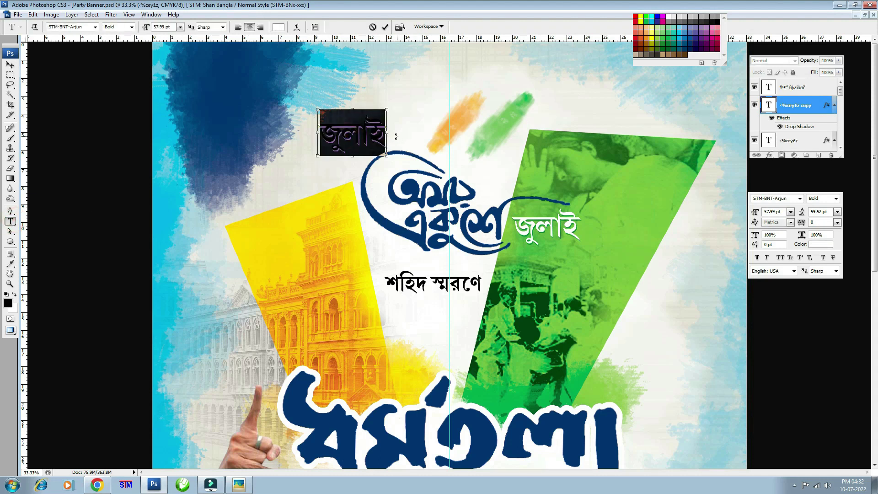
{"action": "type", "text": "শ"}
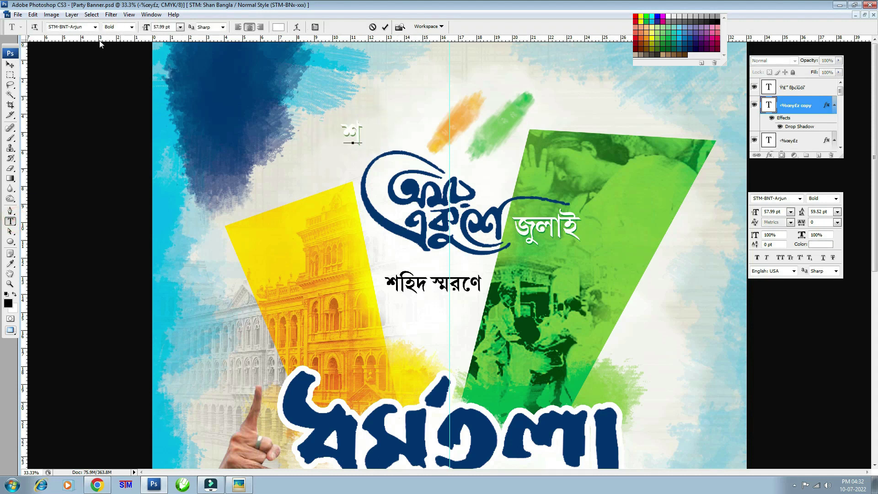
{"action": "key", "text": "Escape"}
{"action": "key", "text": "v"}
{"action": "key", "text": "ctrl+z"}
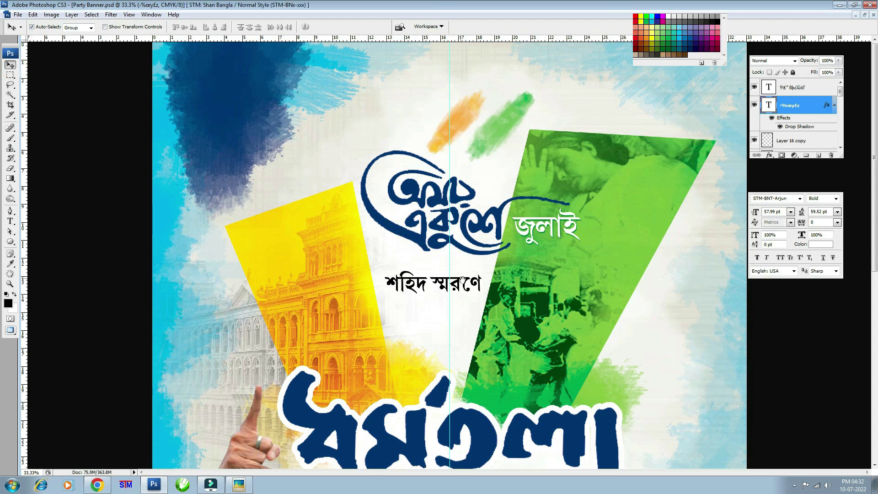
- Place a copy of 'শহিদ স্মরণে' near the top of the poster
{"action": "left_click_drag", "start_coordinate": [470, 272], "coordinate": [463, 217]}
{"action": "key", "text": "ctrl+minus"}
{"action": "scroll", "coordinate": [462, 238], "scroll_direction": "down", "scroll_amount": 2}
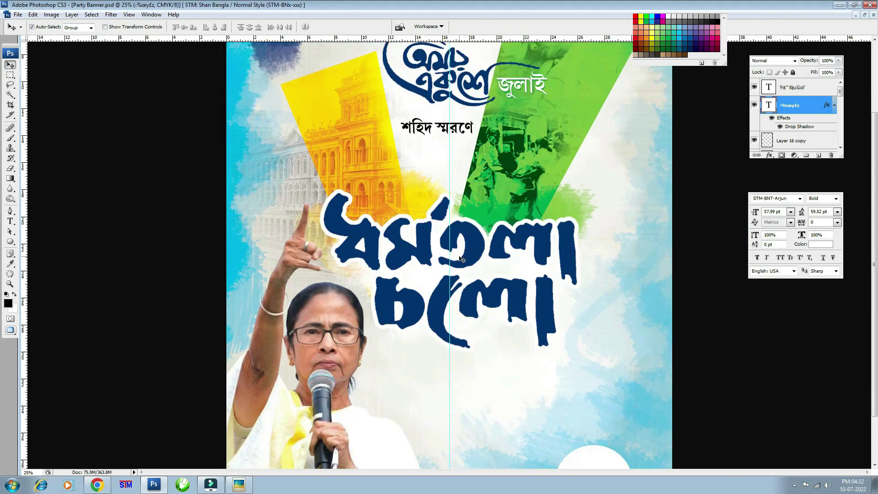
{"action": "scroll", "coordinate": [461, 258], "scroll_direction": "up", "scroll_amount": 2}
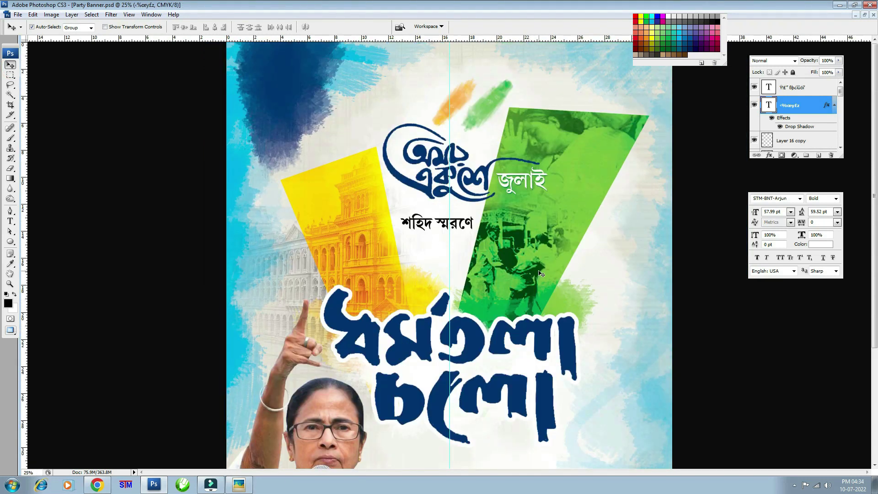
{"action": "key", "text": "ctrl+plus"}
{"action": "mouse_move", "coordinate": [393, 283]}
{"action": "left_mouse_down"}
{"action": "mouse_move", "coordinate": [353, 111]}
{"action": "mouse_move", "coordinate": [432, 97]}
{"action": "left_mouse_up"}
{"action": "left_click", "coordinate": [11, 221]}
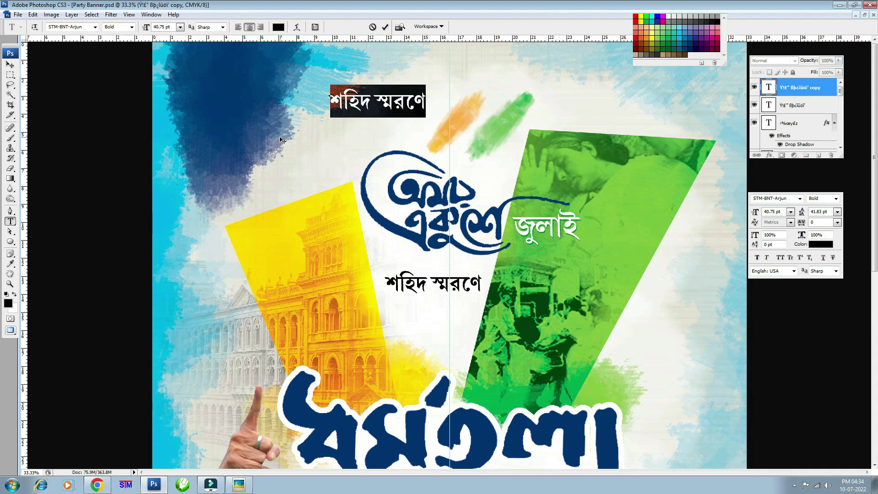
- Type the slogan 'শহিদের রক্ত, হবে নাকো ব্যর্থ' and move it up-left
{"action": "type", "text": "শ"}
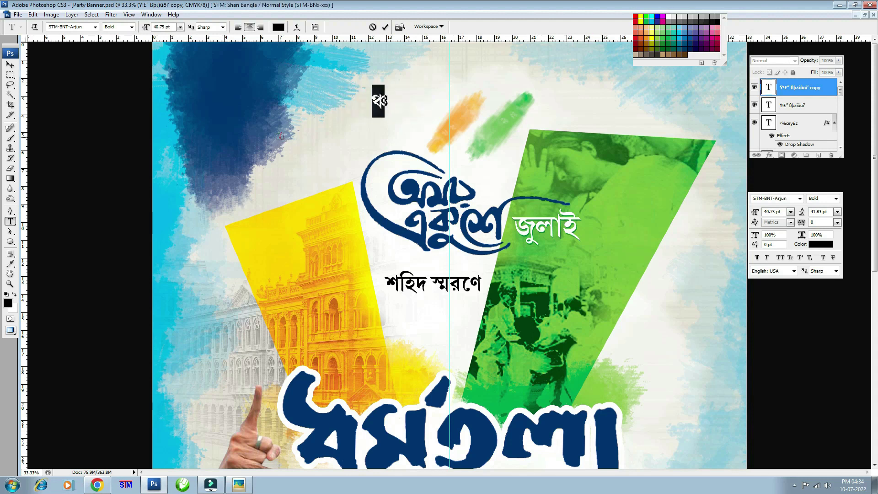
{"action": "type", "text": "হিদের রক্ত, হবে নাকো ব্যর্থ"}
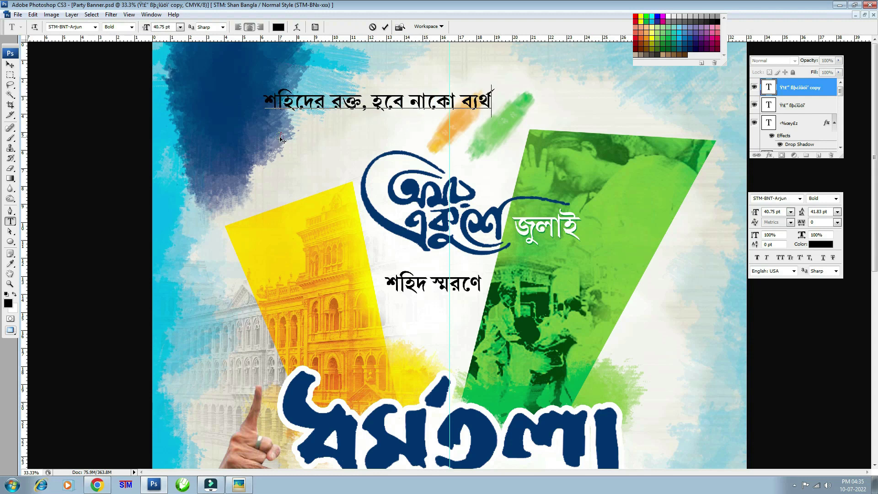
{"action": "left_click", "coordinate": [10, 65]}
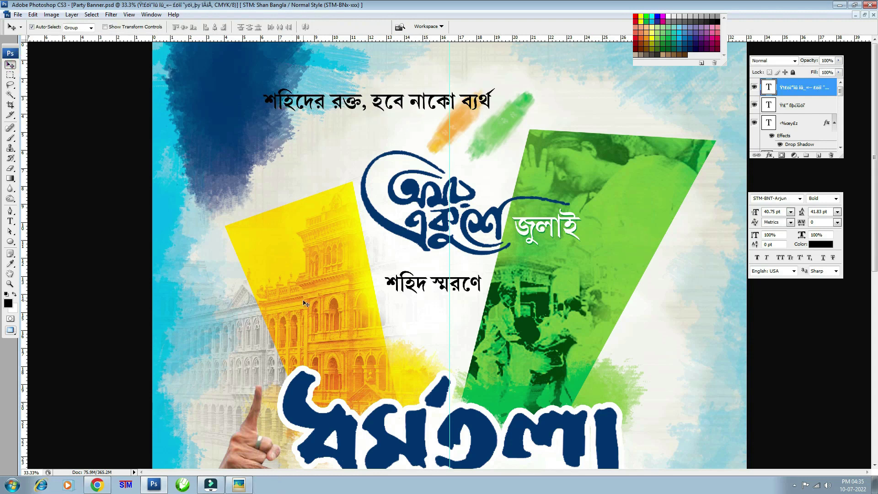
{"action": "key", "text": "ctrl+minus"}
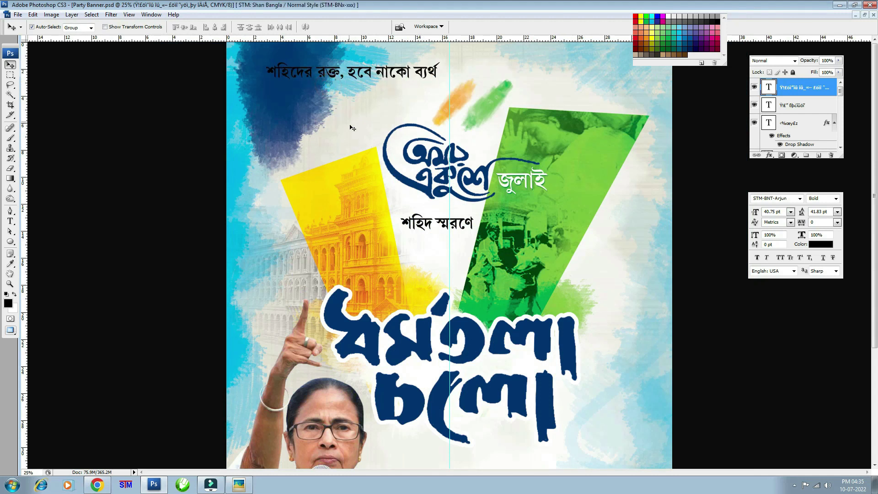
{"action": "key", "text": "ctrl+plus"}
{"action": "scroll", "coordinate": [373, 183], "scroll_direction": "up", "scroll_amount": 3}
{"action": "mouse_move", "coordinate": [231, 84]}
{"action": "left_mouse_down"}
{"action": "mouse_move", "coordinate": [203, 73]}
{"action": "mouse_move", "coordinate": [240, 102]}
{"action": "left_mouse_up"}
- Duplicate the slogan below and enlarge its words শহিদের রক্ত to 52.75 pt
{"action": "key", "text": "ctrl+t"}
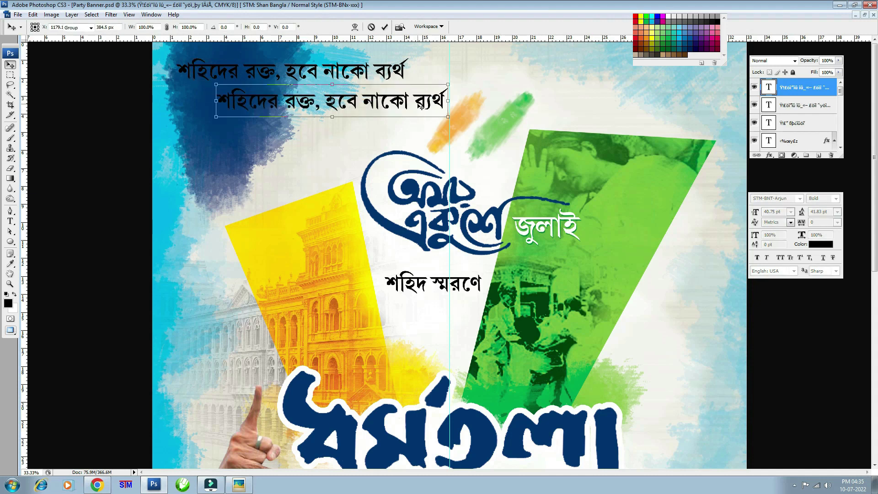
{"action": "key", "text": "Return"}
{"action": "left_click", "coordinate": [10, 221]}
{"action": "left_click_drag", "start_coordinate": [215, 100], "coordinate": [304, 103]}
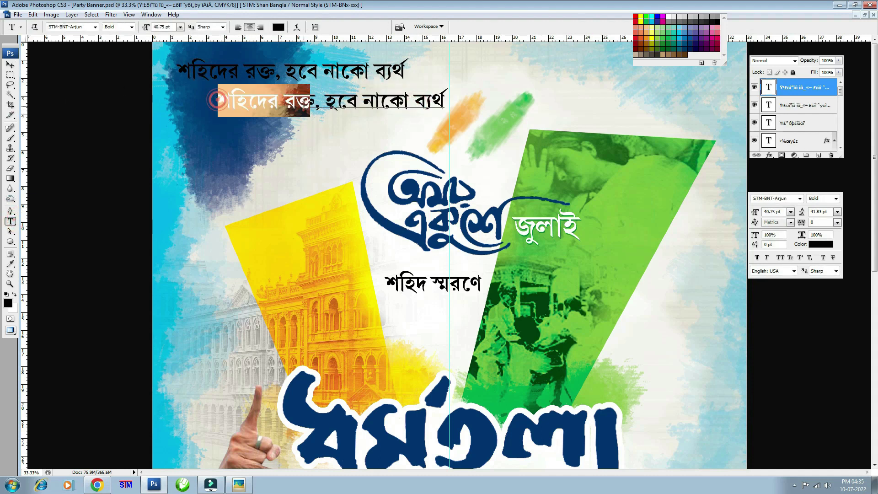
{"action": "key", "text": "ctrl+shift+period"}
{"action": "key", "text": "ctrl+shift+period"}
{"action": "key", "text": "ctrl+shift+period"}
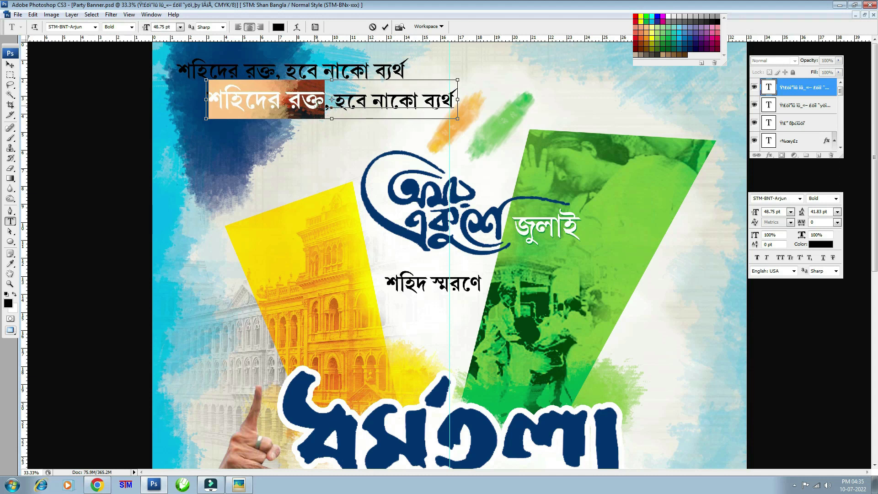
{"action": "key", "text": "ctrl+shift+period"}
{"action": "key", "text": "ctrl+shift+period"}
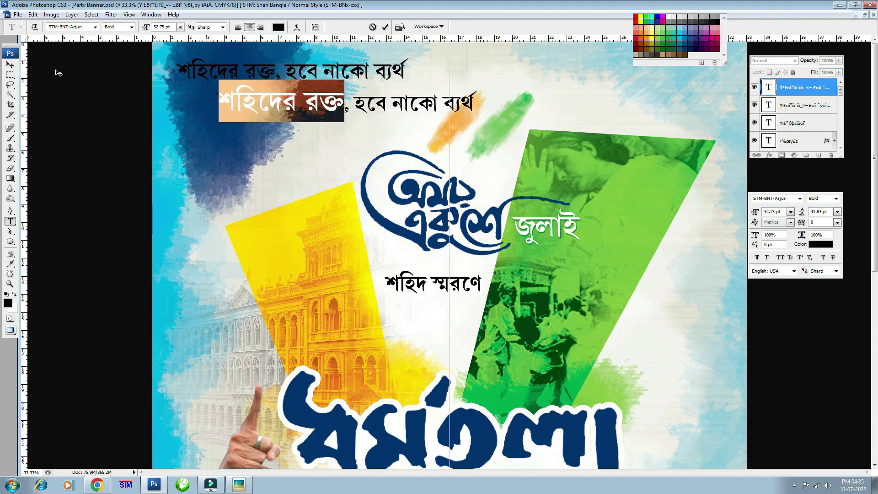
{"action": "left_click", "coordinate": [10, 64]}
- Add a third slogan copy lower left with the word রক্ত enlarged
{"action": "left_click_drag", "start_coordinate": [291, 70], "coordinate": [402, 130]}
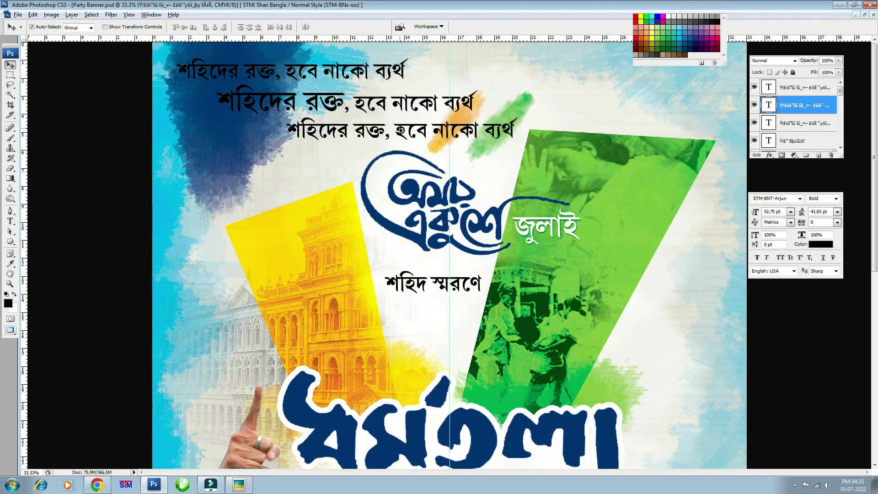
{"action": "key", "text": "t"}
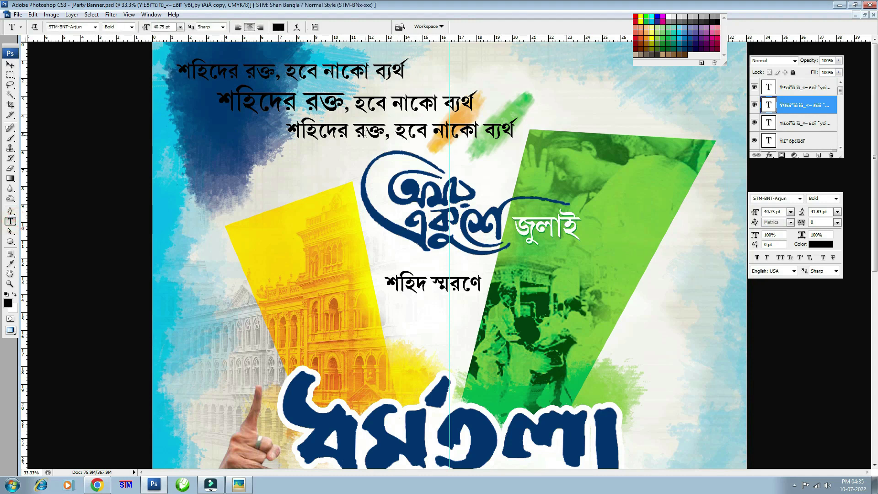
{"action": "double_click", "coordinate": [353, 131]}
{"action": "key", "text": "ctrl+shift+period"}
{"action": "key", "text": "ctrl+shift+period"}
{"action": "key", "text": "ctrl+shift+period"}
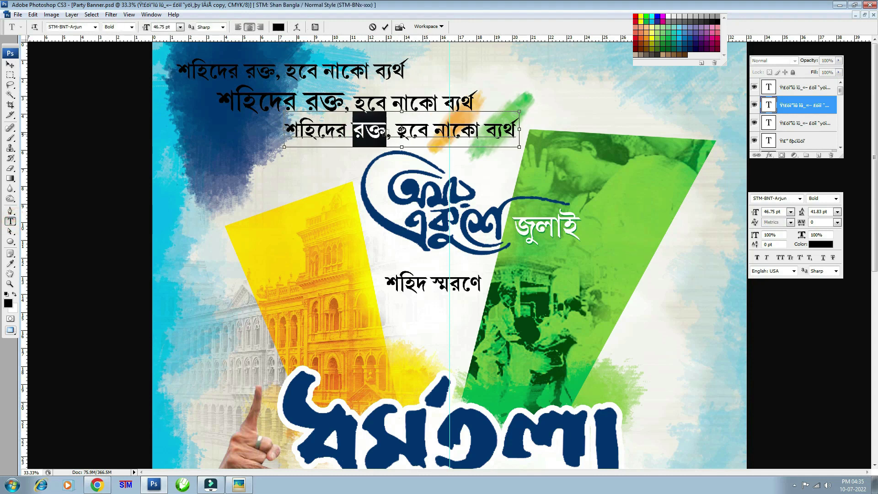
{"action": "left_click_drag", "start_coordinate": [414, 211], "coordinate": [323, 214]}
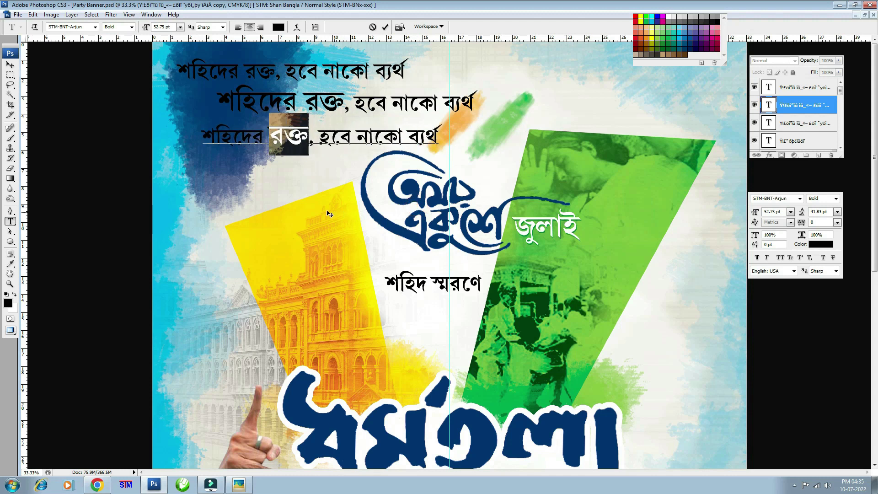
{"action": "left_click", "coordinate": [10, 65]}
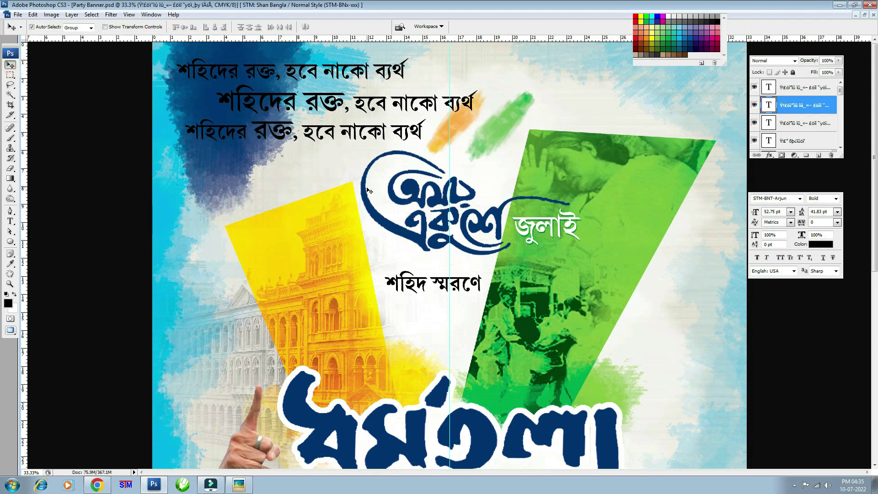
- Duplicate the slogan and scale the copy up much larger
{"action": "left_click_drag", "start_coordinate": [264, 71], "coordinate": [318, 153]}
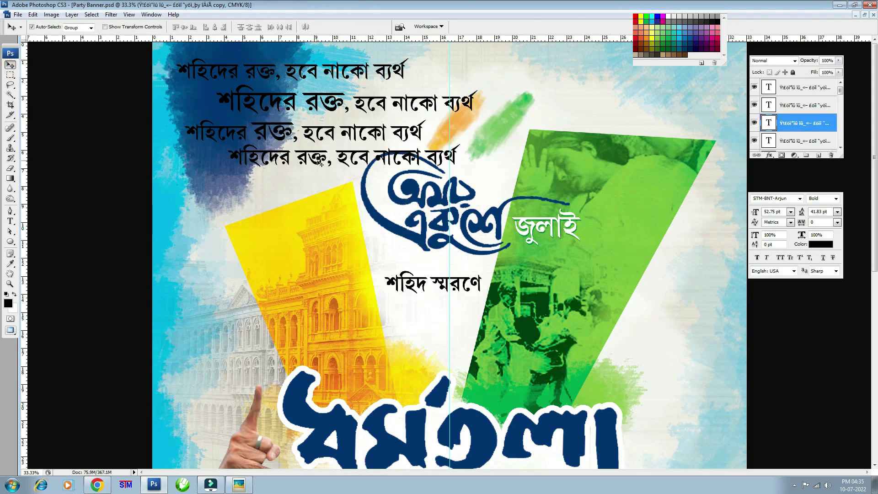
{"action": "key", "text": "ctrl+t"}
{"action": "left_click_drag", "start_coordinate": [462, 167], "coordinate": [725, 215]}
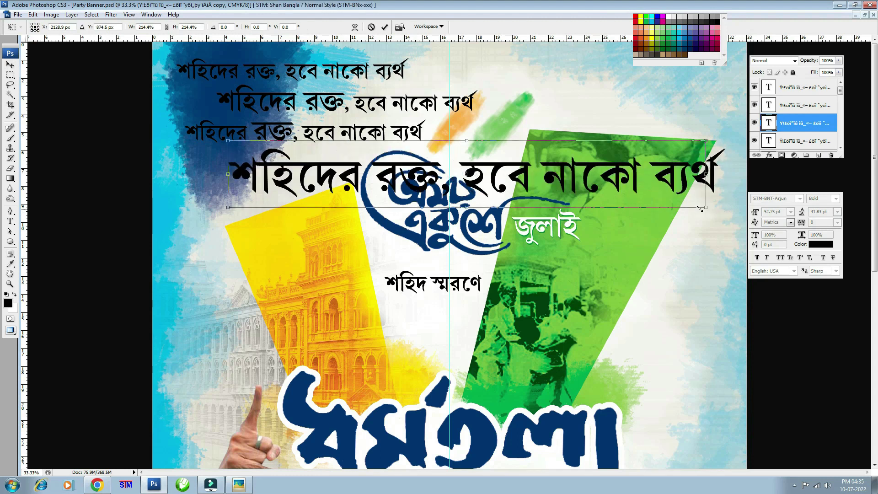
{"action": "key", "text": "Return"}
{"action": "key", "text": "ctrl+minus"}
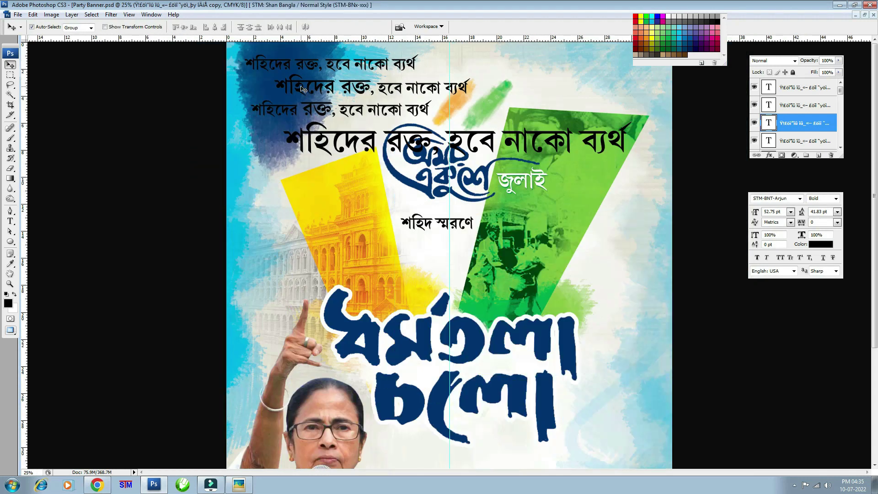
- Place a larger slogan copy at the top right of the banner
{"action": "left_click_drag", "start_coordinate": [299, 86], "coordinate": [435, 71]}
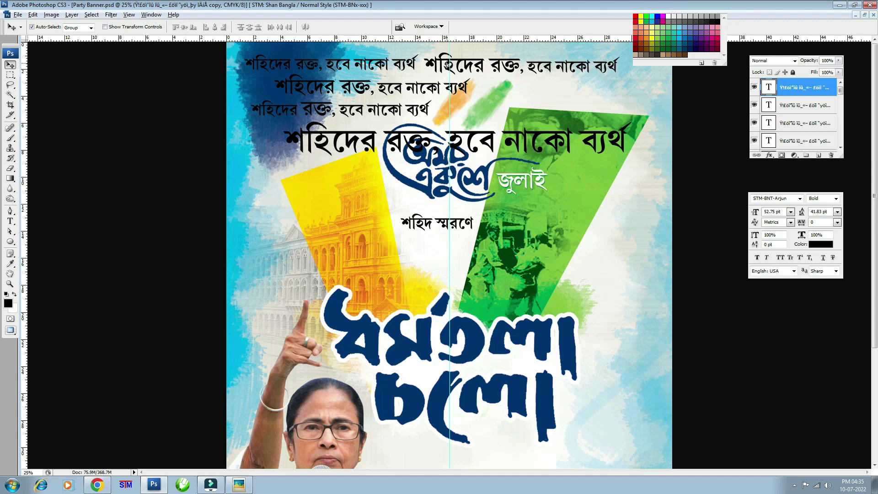
{"action": "key", "text": "ctrl+t"}
{"action": "left_click_drag", "start_coordinate": [623, 83], "coordinate": [714, 97]}
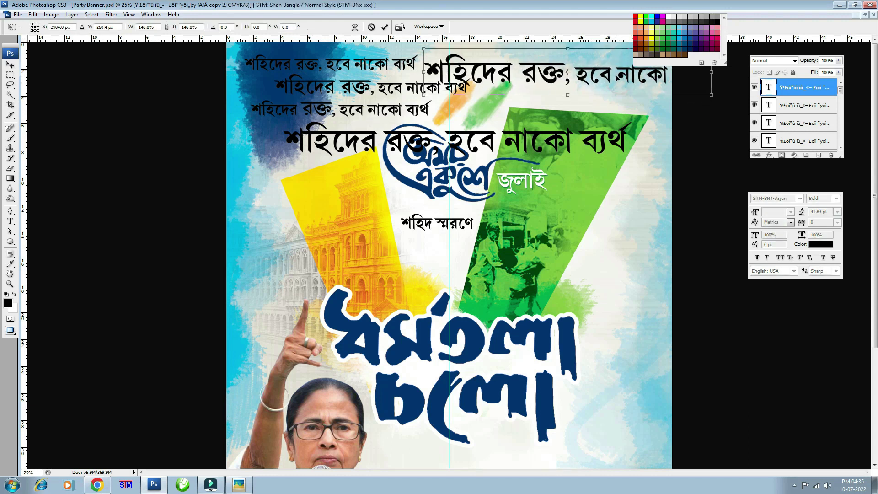
{"action": "key", "text": "Return"}
{"action": "left_click_drag", "start_coordinate": [494, 73], "coordinate": [489, 66]}
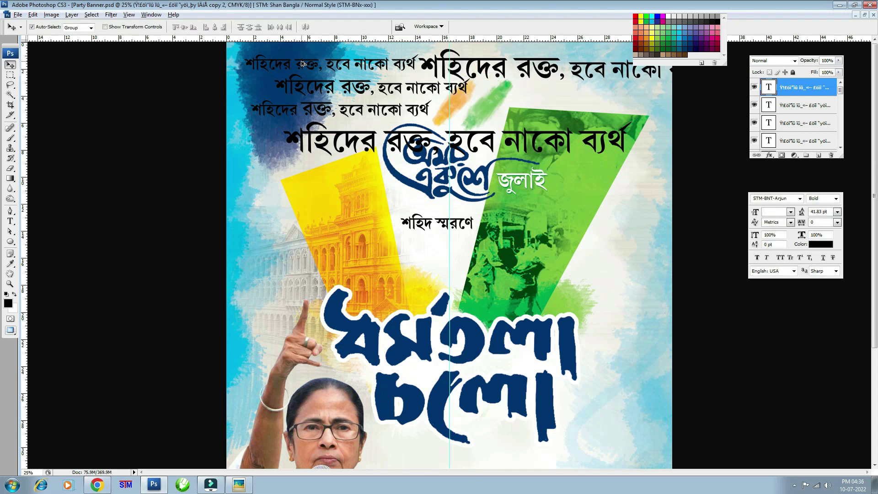
- Scatter further slogan copies to the right side and lower left
{"action": "left_click_drag", "start_coordinate": [301, 63], "coordinate": [537, 89]}
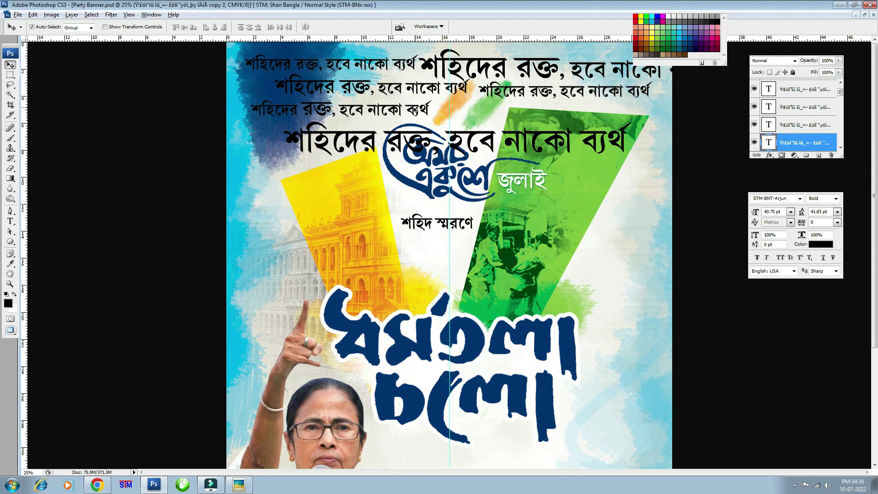
{"action": "left_click_drag", "start_coordinate": [432, 89], "coordinate": [601, 113]}
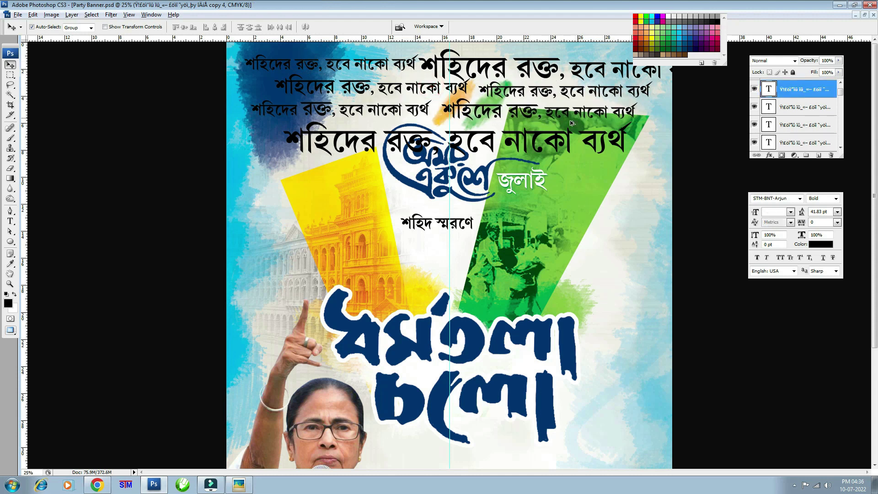
{"action": "left_click_drag", "start_coordinate": [337, 95], "coordinate": [306, 171]}
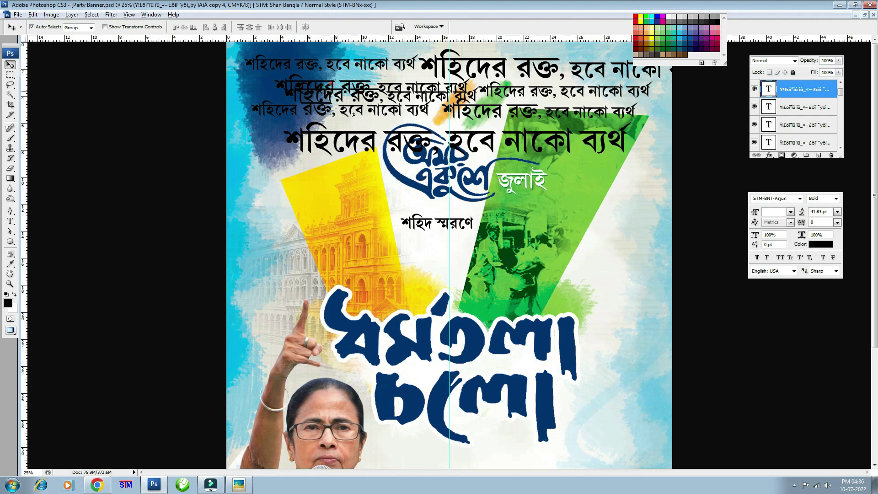
{"action": "mouse_move", "coordinate": [265, 118]}
{"action": "left_mouse_down"}
{"action": "mouse_move", "coordinate": [329, 195]}
{"action": "mouse_move", "coordinate": [412, 217]}
{"action": "mouse_move", "coordinate": [256, 217]}
{"action": "mouse_move", "coordinate": [274, 247]}
{"action": "left_mouse_up"}
- Scatter more small slogan copies further down the banner
{"action": "key", "text": "ctrl+t"}
{"action": "key", "text": "Return"}
{"action": "mouse_move", "coordinate": [366, 247]}
{"action": "left_mouse_down"}
{"action": "mouse_move", "coordinate": [622, 247]}
{"action": "mouse_move", "coordinate": [778, 265]}
{"action": "mouse_move", "coordinate": [320, 307]}
{"action": "left_mouse_up"}
{"action": "scroll", "coordinate": [459, 265], "scroll_direction": "down", "scroll_amount": 3}
{"action": "mouse_move", "coordinate": [459, 265]}
{"action": "left_mouse_down"}
{"action": "mouse_move", "coordinate": [366, 249]}
{"action": "mouse_move", "coordinate": [622, 250]}
{"action": "left_mouse_up"}
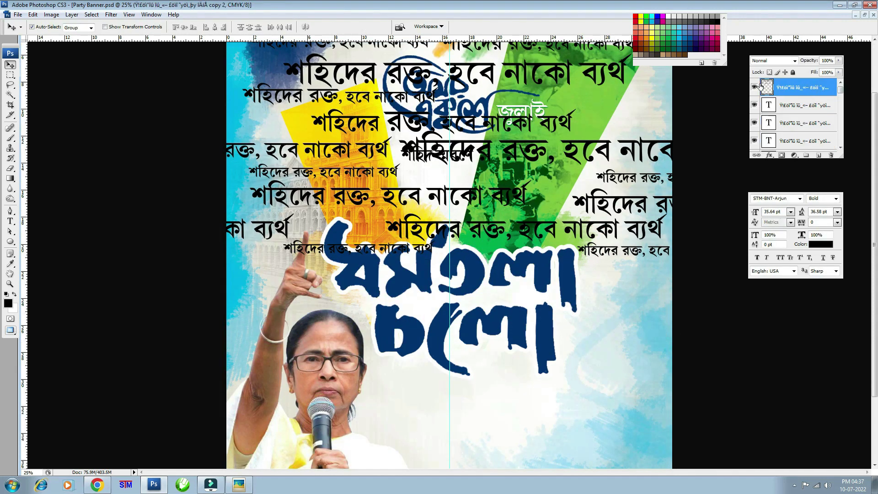
{"action": "left_click_drag", "start_coordinate": [840, 93], "coordinate": [840, 114]}
- Select all slogan copy layers and merge them into one layer
{"action": "left_click", "coordinate": [755, 95]}
{"action": "left_click", "coordinate": [789, 85]}
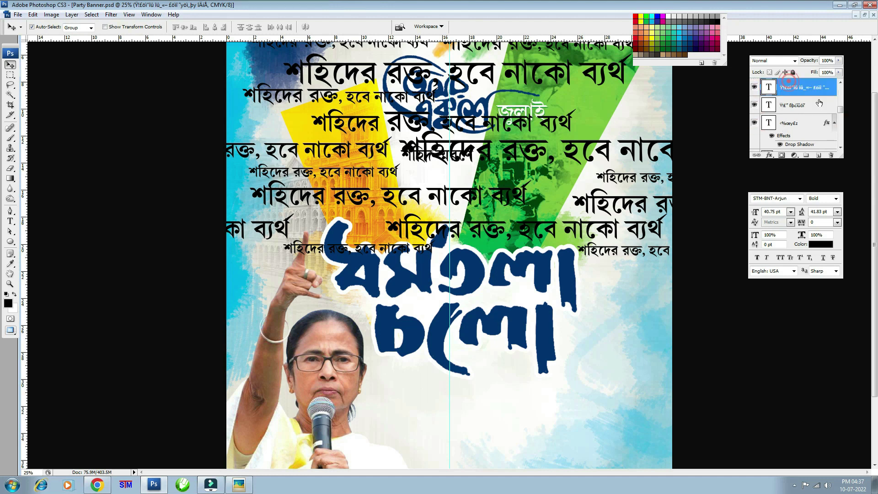
{"action": "left_click", "coordinate": [812, 88], "text": "shift"}
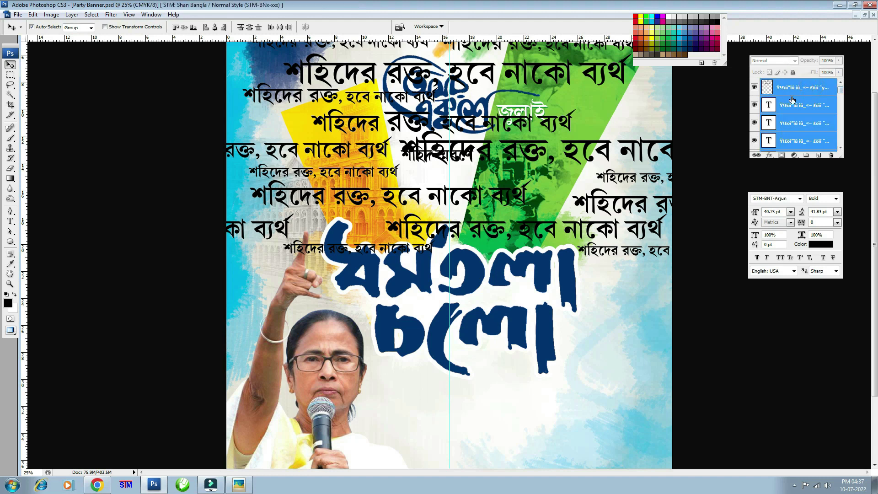
{"action": "key", "text": "ctrl+e"}
{"action": "left_click", "coordinate": [756, 88]}
{"action": "key", "text": "ctrl+minus"}
{"action": "left_click", "coordinate": [754, 88]}
{"action": "left_click", "coordinate": [755, 87]}
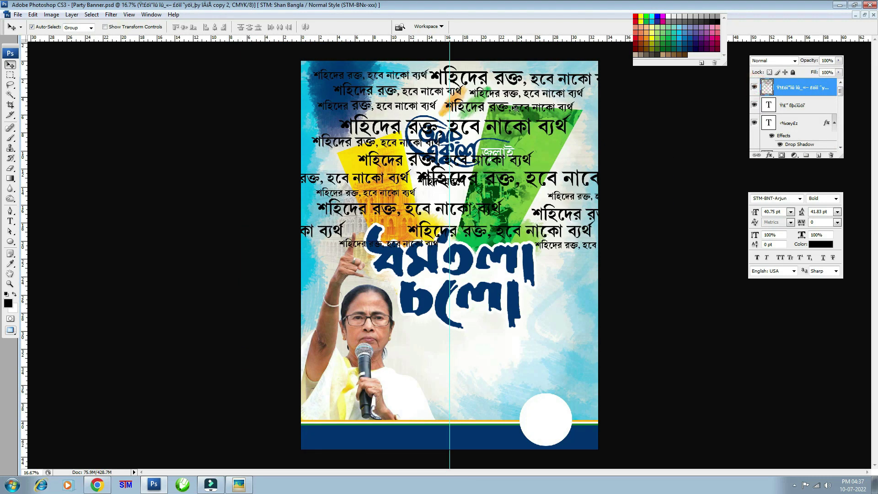
- Scale the texture to 103.1%, copy it over the lower half, and merge both
{"action": "key", "text": "ctrl+t"}
{"action": "left_click_drag", "start_coordinate": [157, 65], "coordinate": [140, 60]}
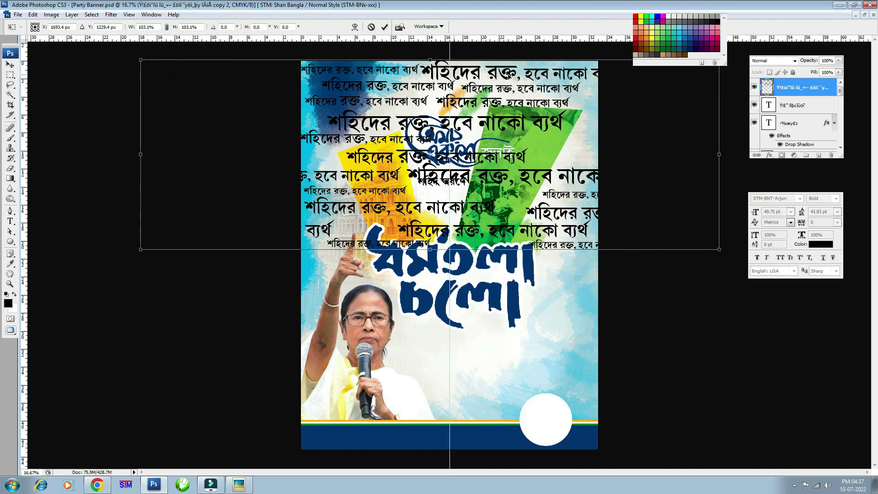
{"action": "key", "text": "Return"}
{"action": "left_click_drag", "start_coordinate": [447, 71], "coordinate": [454, 262]}
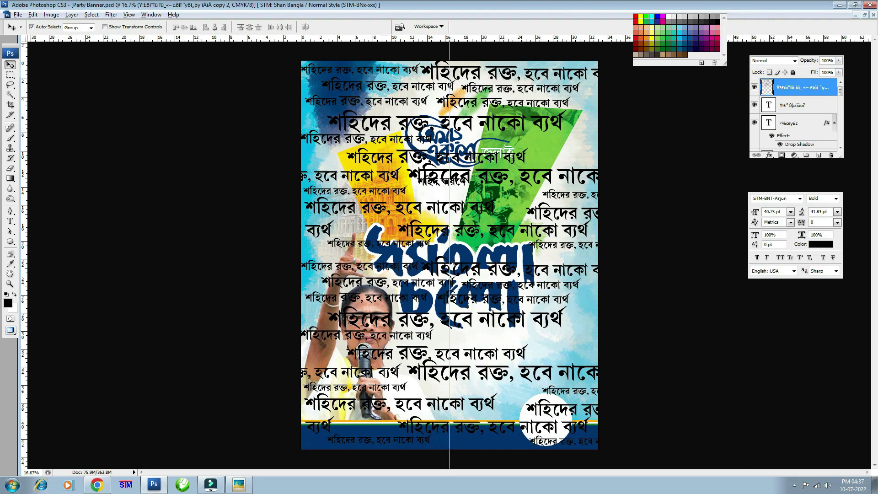
{"action": "key", "text": "ctrl+t"}
{"action": "left_click_drag", "start_coordinate": [539, 285], "coordinate": [547, 291]}
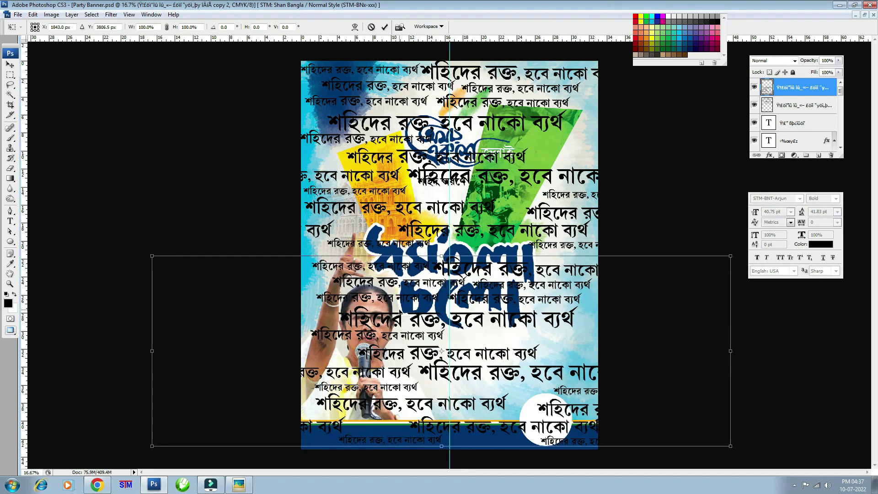
{"action": "key", "text": "Return"}
{"action": "key", "text": "ctrl+e"}
- Restack the slogan texture layer so it sits just above Group 1
{"action": "key", "text": "ctrl+shift+bracketleft"}
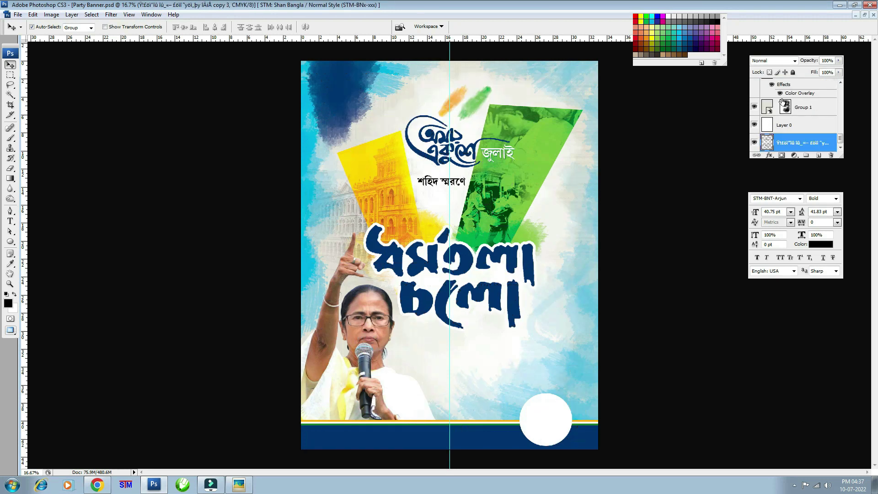
{"action": "key", "text": "ctrl+bracketright"}
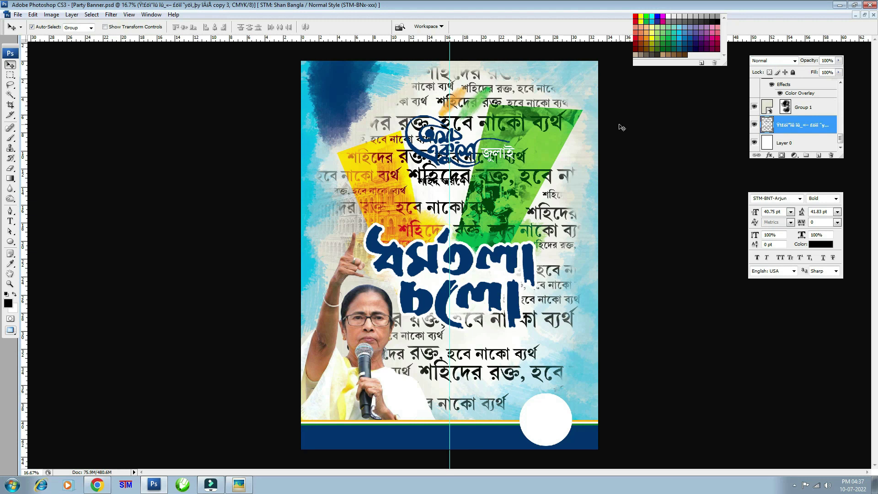
{"action": "key", "text": "ctrl+bracketright"}
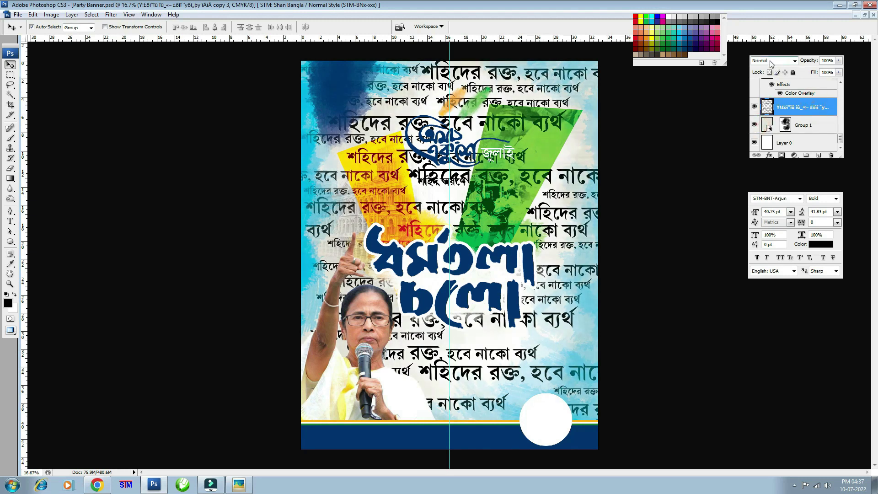
- Give the slogan texture a near-white Color Overlay so it becomes a faint pattern
{"action": "left_click", "coordinate": [769, 156]}
{"action": "left_click", "coordinate": [786, 232]}
{"action": "left_click", "coordinate": [235, 114]}
{"action": "left_click", "coordinate": [410, 131]}
{"action": "key", "text": "Return"}
{"action": "key", "text": "Return"}
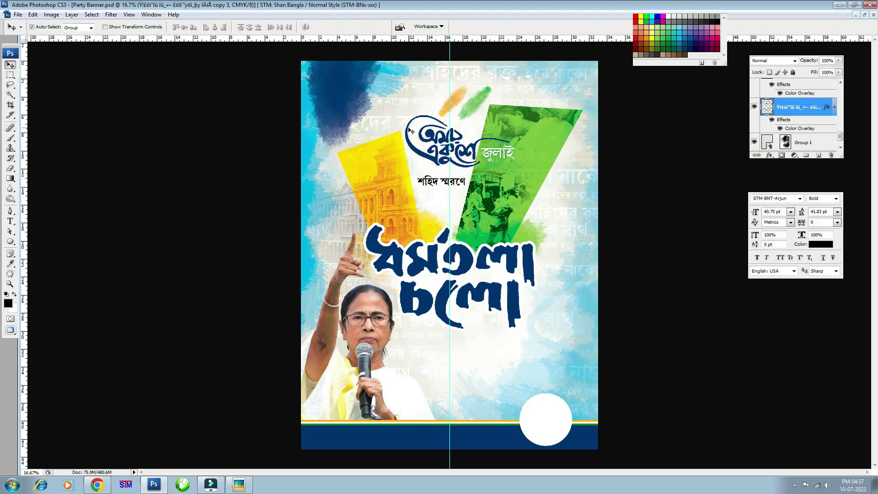
- Add a new empty layer above the texture and select both layers
{"action": "left_click", "coordinate": [611, 213], "text": "ctrl"}
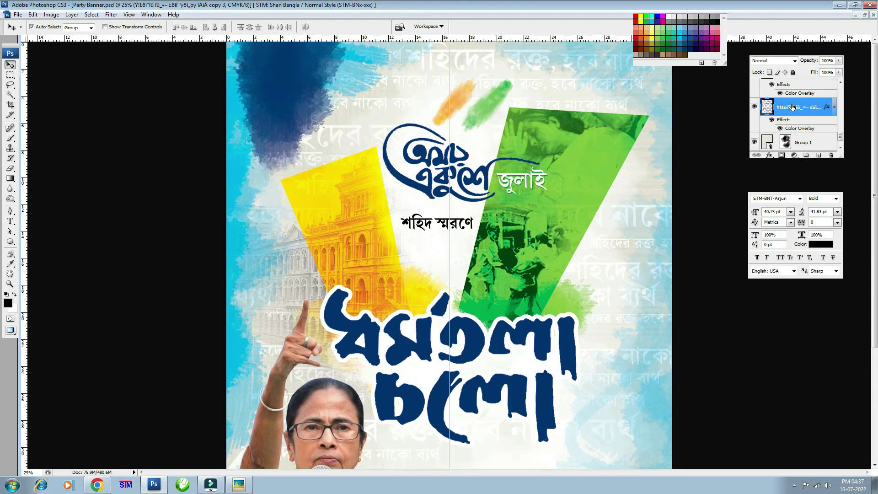
{"action": "left_click", "coordinate": [819, 156]}
{"action": "left_click", "coordinate": [786, 126], "text": "ctrl"}
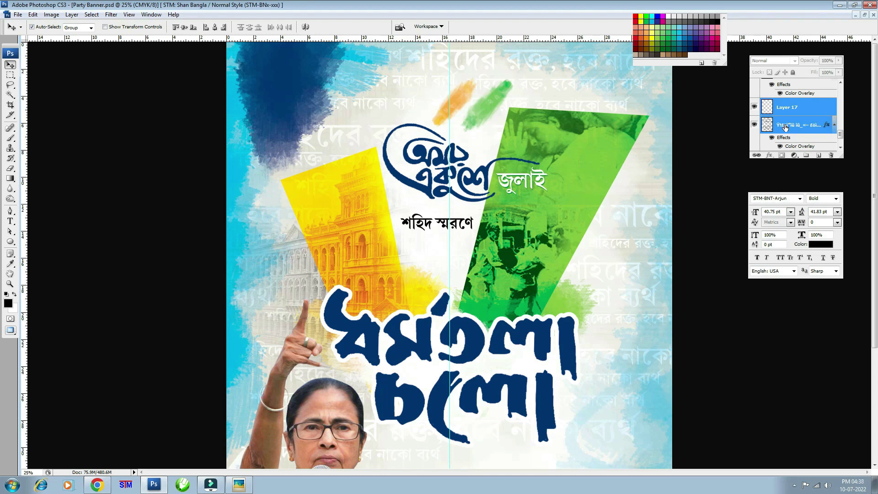
- Merge the texture into Layer 17 and set its blending mode to Luminosity
{"action": "key", "text": "ctrl+e"}
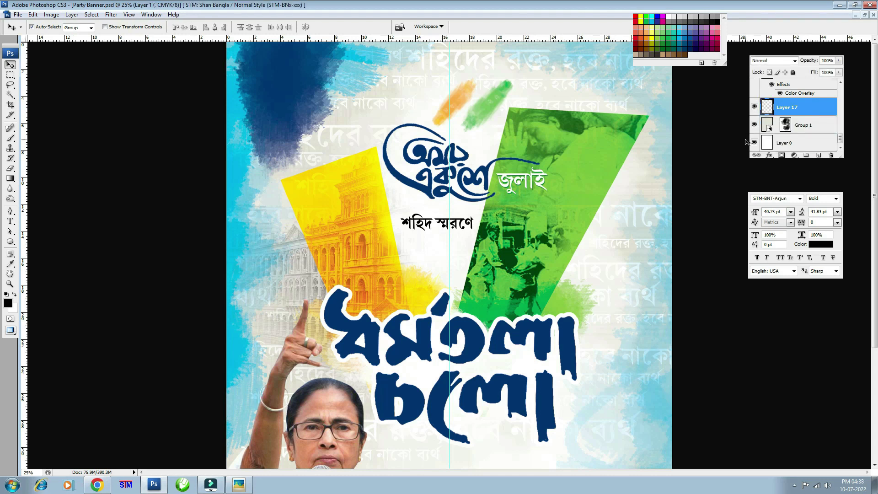
{"action": "key", "text": "ctrl+minus"}
{"action": "left_click", "coordinate": [779, 60]}
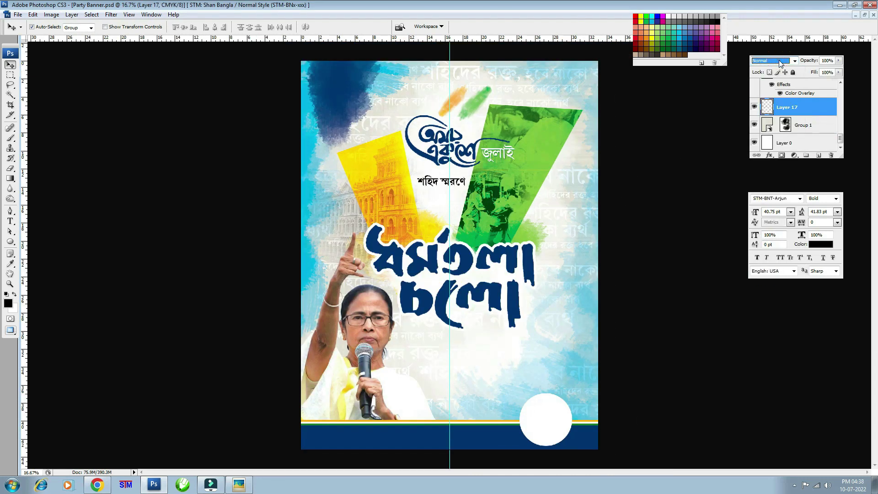
{"action": "key", "text": "Down"}
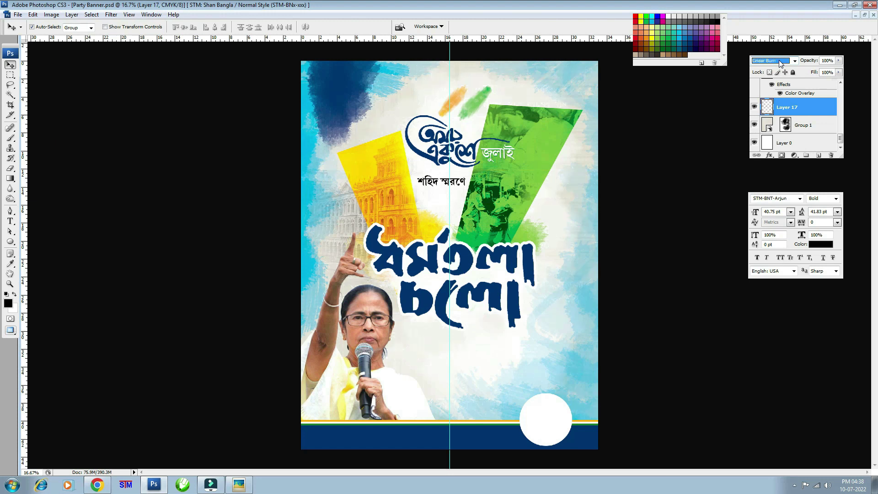
{"action": "key", "text": "Down"}
{"action": "key", "text": "Down"}
{"action": "key", "text": "Down"}
{"action": "key", "text": "Down"}
{"action": "key", "text": "Down"}
{"action": "key", "text": "Down"}
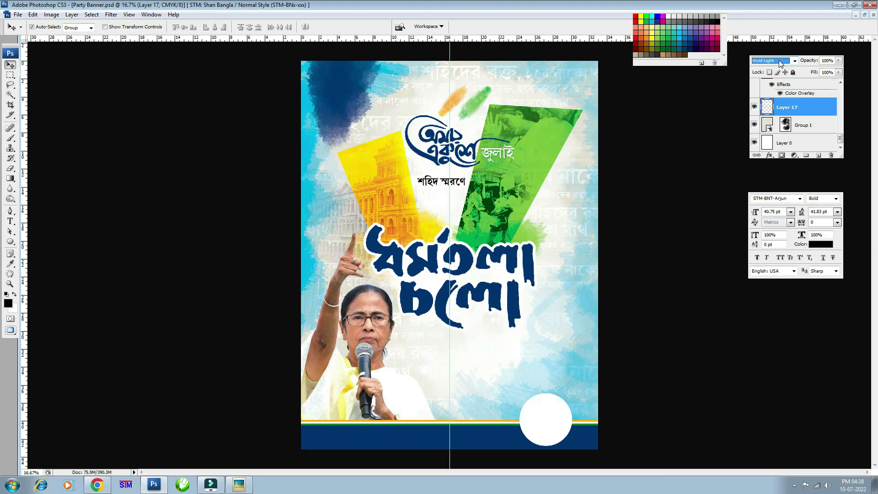
{"action": "key", "text": "Down"}
{"action": "key", "text": "Down"}
{"action": "key", "text": "Down"}
{"action": "key", "text": "Down"}
{"action": "key", "text": "Down"}
{"action": "key", "text": "Down"}
{"action": "key", "text": "Up"}
{"action": "key", "text": "Down"}
{"action": "left_click", "coordinate": [755, 107]}
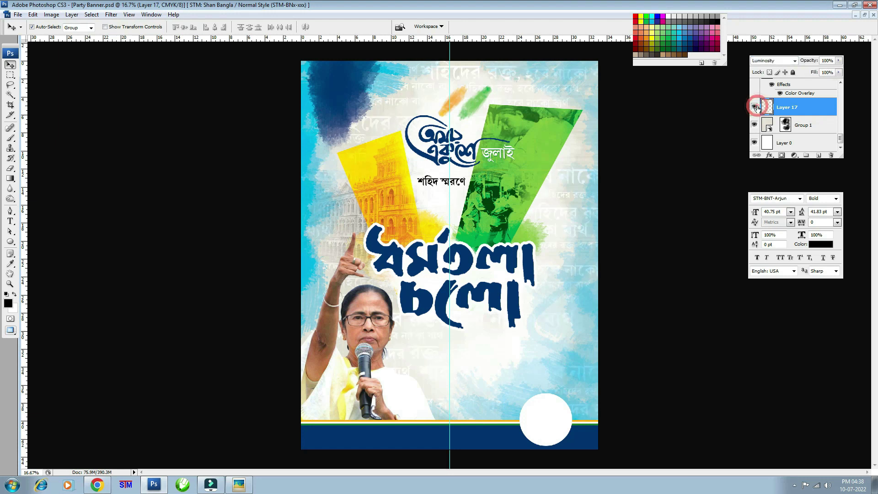
- Add a layer mask to Layer 17 and switch to the Brush tool
{"action": "key", "text": "ctrl+plus"}
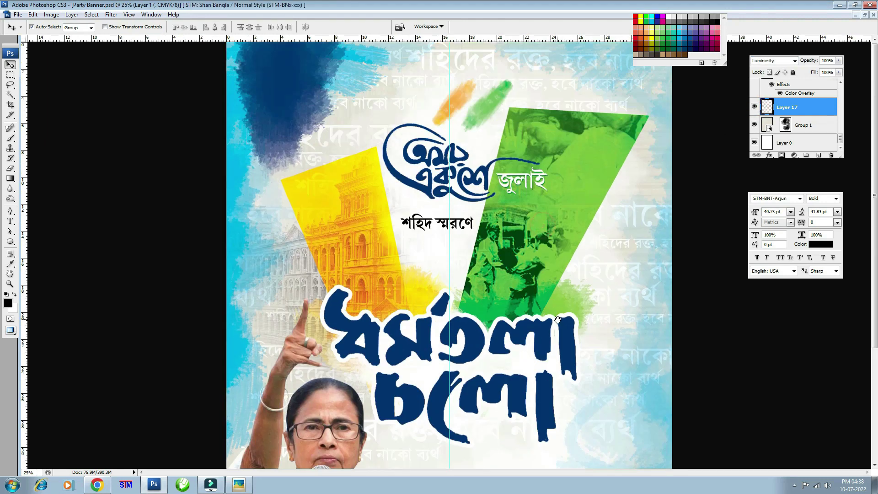
{"action": "key", "text": "ctrl+minus"}
{"action": "left_click", "coordinate": [780, 156]}
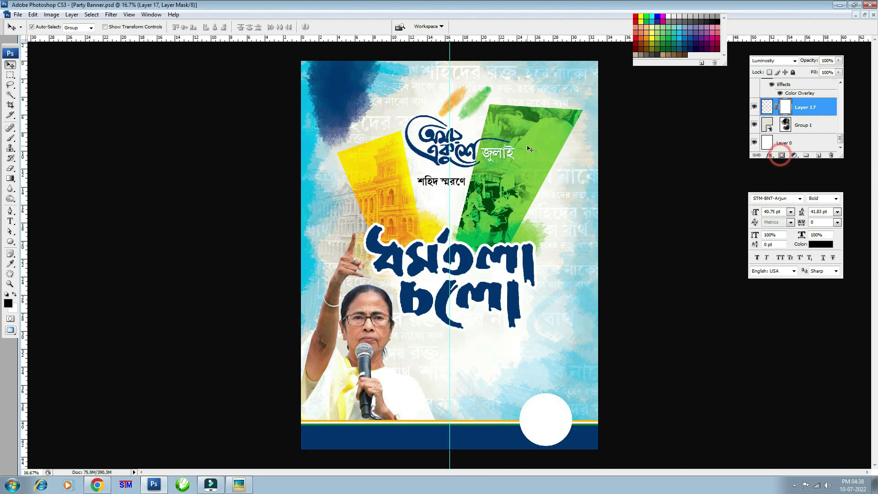
{"action": "key", "text": "b"}
{"action": "key", "text": "ctrl+plus"}
{"action": "scroll", "coordinate": [409, 234], "scroll_direction": "up", "scroll_amount": 3}
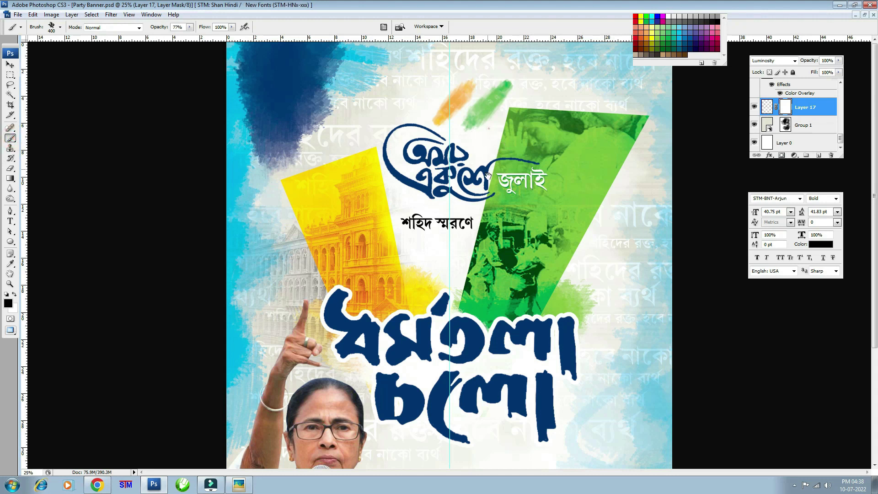
- Paint Layer 17's mask with a resized brush to soften the photo's edges
{"action": "key", "text": "bracketright"}
{"action": "key", "text": "bracketright"}
{"action": "key", "text": "bracketright"}
{"action": "key", "text": "bracketleft"}
{"action": "key", "text": "bracketleft"}
{"action": "left_click_drag", "start_coordinate": [469, 117], "coordinate": [384, 110]}
{"action": "key", "text": "bracketleft"}
{"action": "key", "text": "bracketleft"}
{"action": "key", "text": "bracketleft"}
- Scroll and zoom across the banner, ending with the whole banner in view
{"action": "scroll", "coordinate": [612, 274], "scroll_direction": "down", "scroll_amount": 1}
{"action": "scroll", "coordinate": [617, 321], "scroll_direction": "down", "scroll_amount": 2}
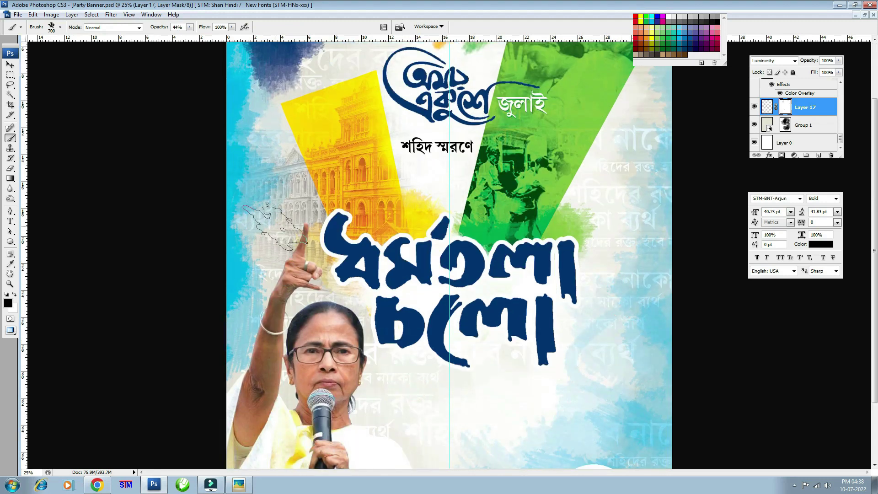
{"action": "scroll", "coordinate": [293, 173], "scroll_direction": "up", "scroll_amount": 1}
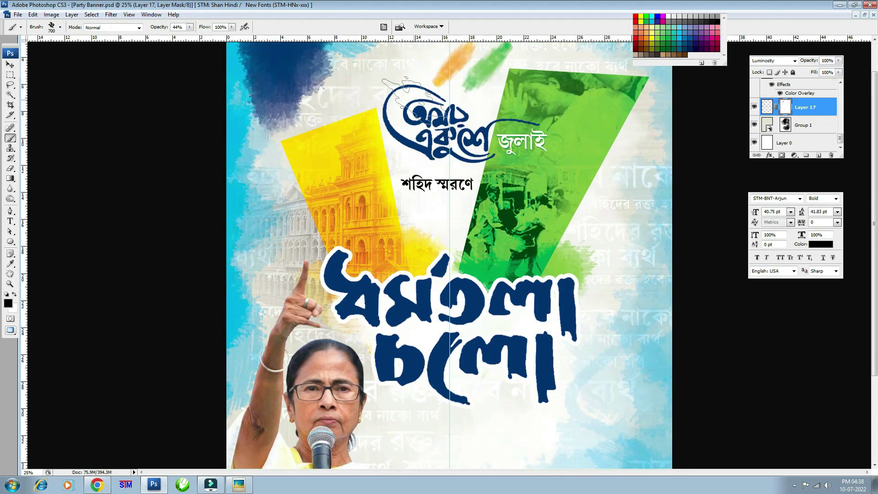
{"action": "left_click_drag", "start_coordinate": [631, 313], "coordinate": [634, 253]}
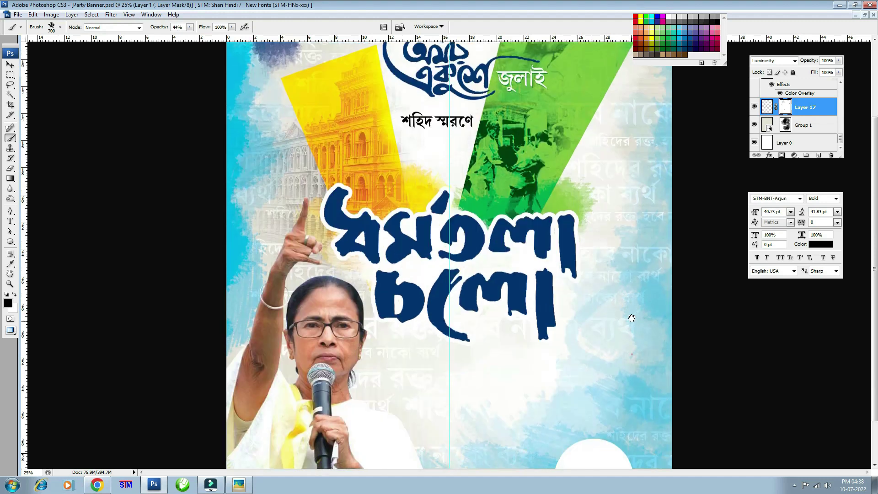
{"action": "scroll", "coordinate": [626, 321], "scroll_direction": "down", "scroll_amount": 1}
{"action": "left_click", "coordinate": [375, 378]}
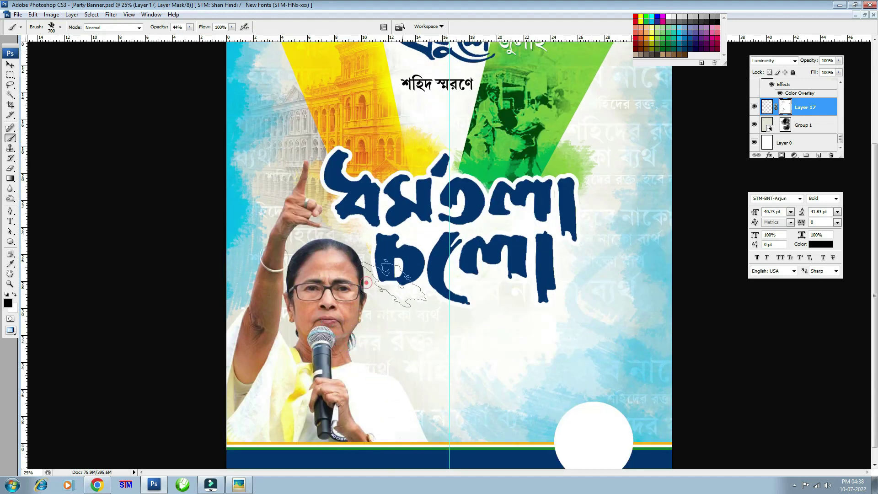
{"action": "key", "text": "ctrl+plus"}
{"action": "key", "text": "ctrl+plus"}
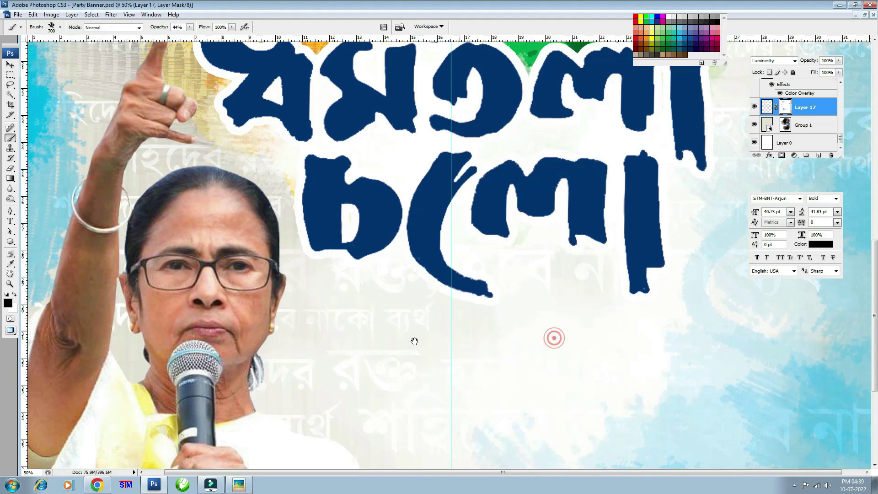
{"action": "scroll", "coordinate": [417, 329], "scroll_direction": "down", "scroll_amount": 5}
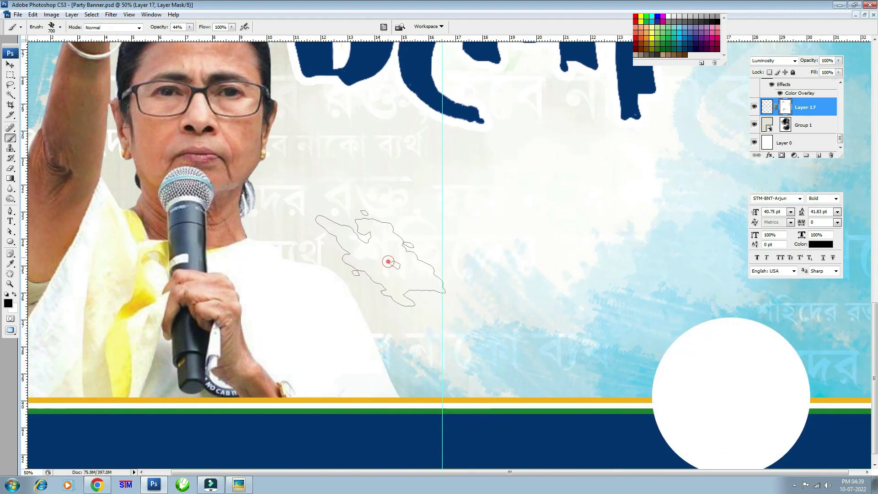
{"action": "key", "text": "ctrl+minus"}
{"action": "key", "text": "ctrl+minus"}
{"action": "key", "text": "ctrl+minus"}
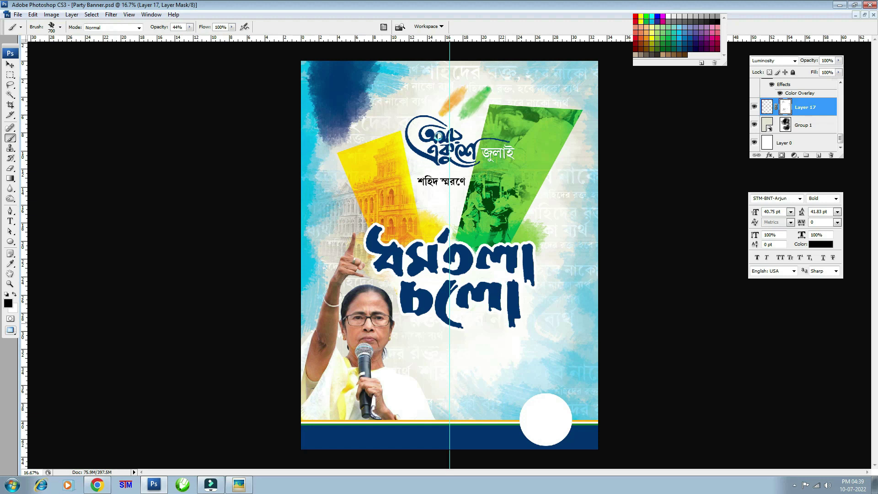
- Alt-drag a copy of the শহিদ স্মরণে text layer to the top-left corner
{"action": "left_click", "coordinate": [10, 65]}
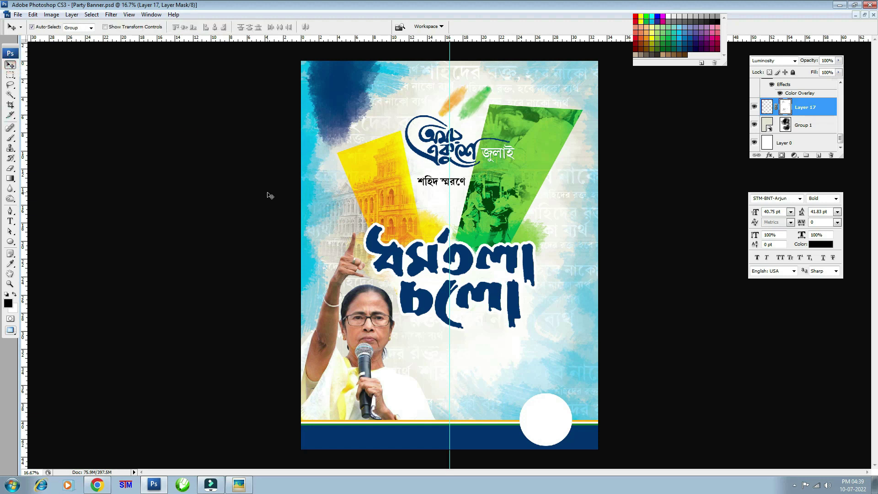
{"action": "left_click", "coordinate": [487, 223]}
{"action": "scroll", "coordinate": [841, 134], "scroll_direction": "up", "scroll_amount": 2}
{"action": "left_click", "coordinate": [800, 87]}
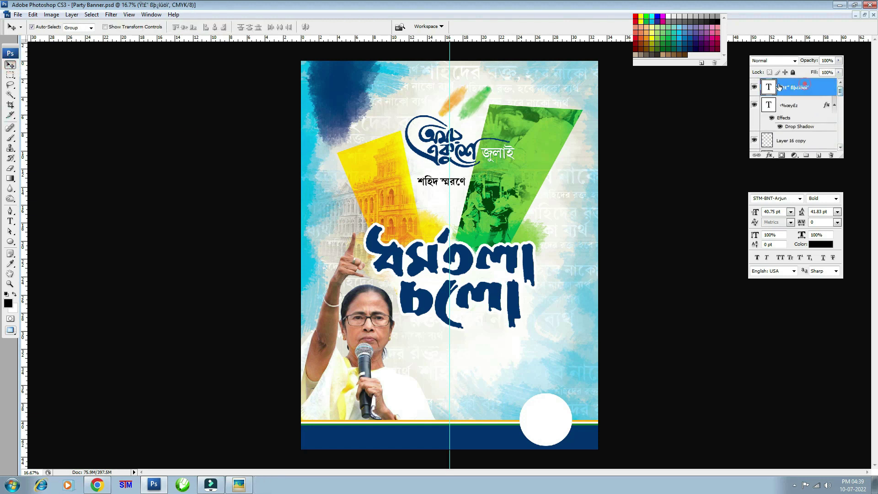
{"action": "key", "text": "ctrl+plus"}
{"action": "mouse_move", "coordinate": [483, 219]}
{"action": "left_mouse_down"}
{"action": "mouse_move", "coordinate": [465, 301]}
{"action": "mouse_move", "coordinate": [466, 356]}
{"action": "left_mouse_up"}
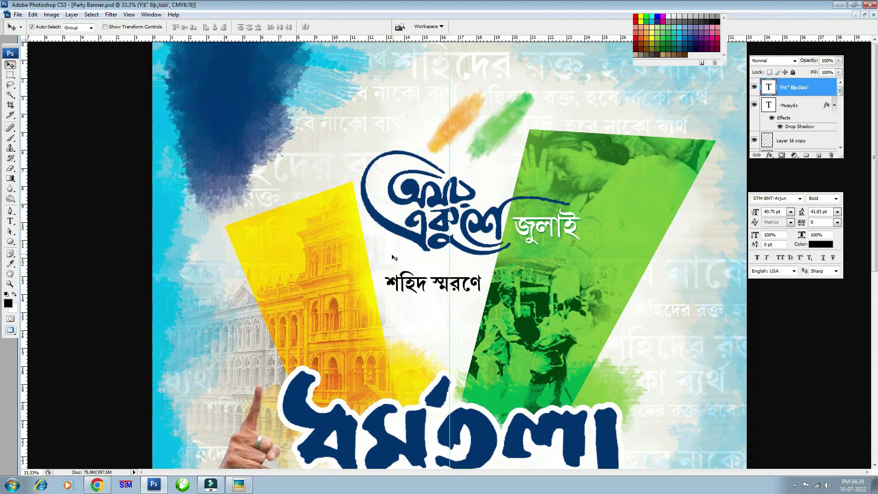
{"action": "left_click_drag", "start_coordinate": [169, 81], "coordinate": [212, 98]}
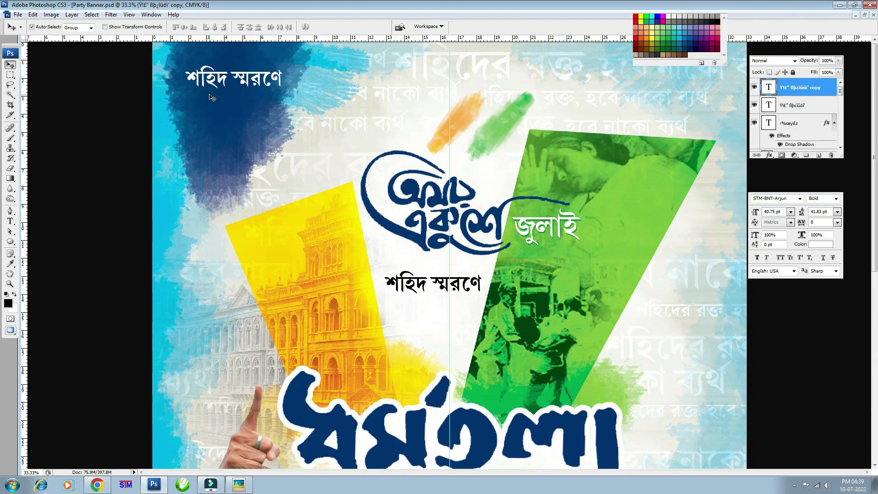
- Retype the copied text as ২১
{"action": "left_click", "coordinate": [10, 221]}
{"action": "left_click_drag", "start_coordinate": [282, 78], "coordinate": [184, 79]}
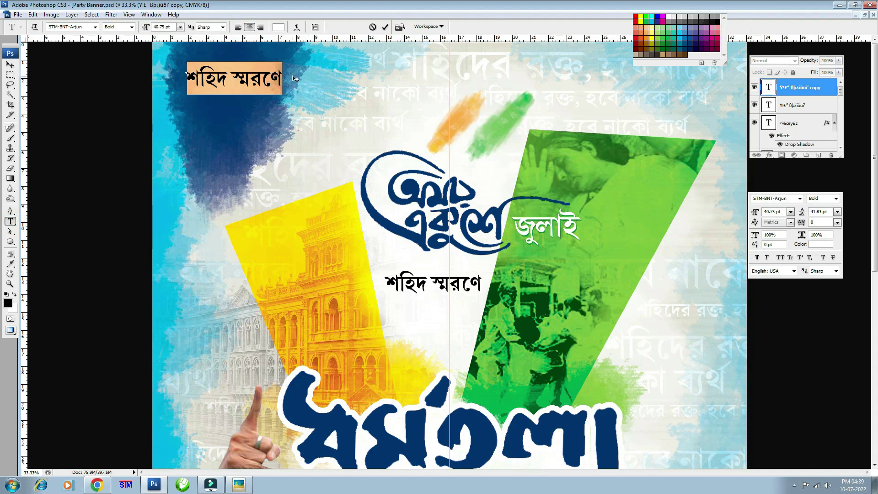
{"action": "type", "text": "21"}
{"action": "left_click", "coordinate": [10, 65]}
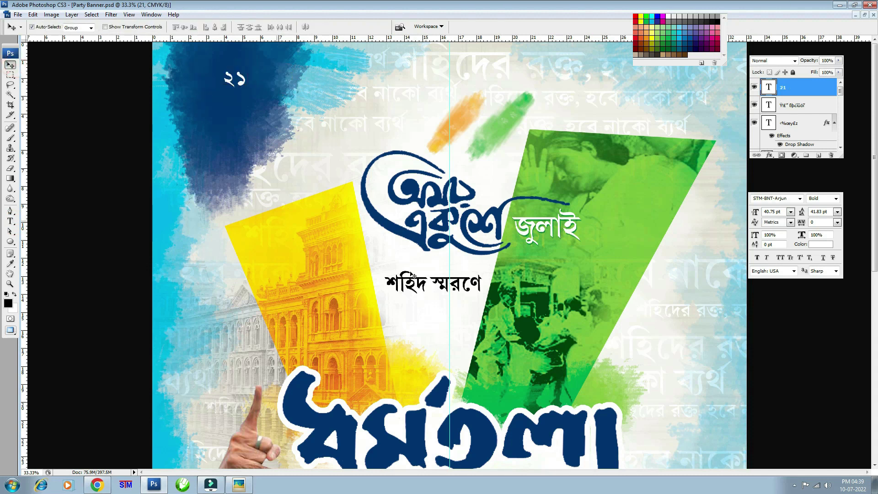
- Duplicate ২১ below itself as জুলাই ২০২২ with tighter line spacing
{"action": "left_click_drag", "start_coordinate": [245, 87], "coordinate": [246, 110]}
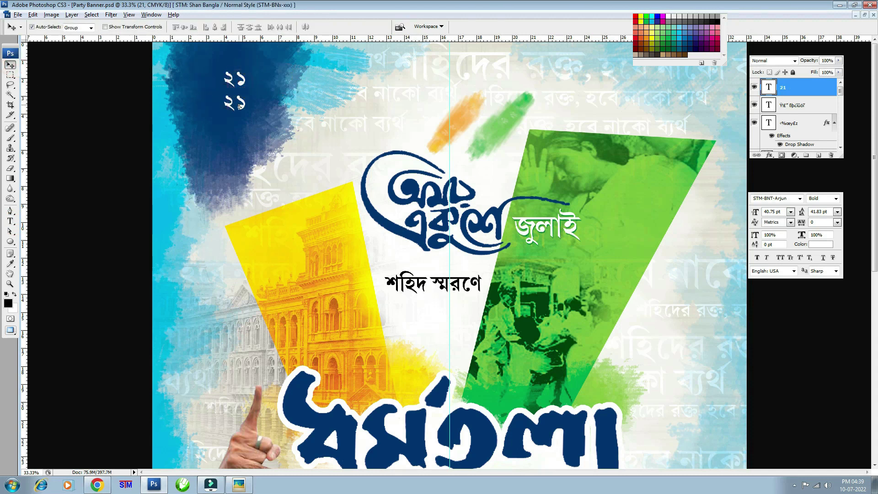
{"action": "type", "text": "জুলাই "}
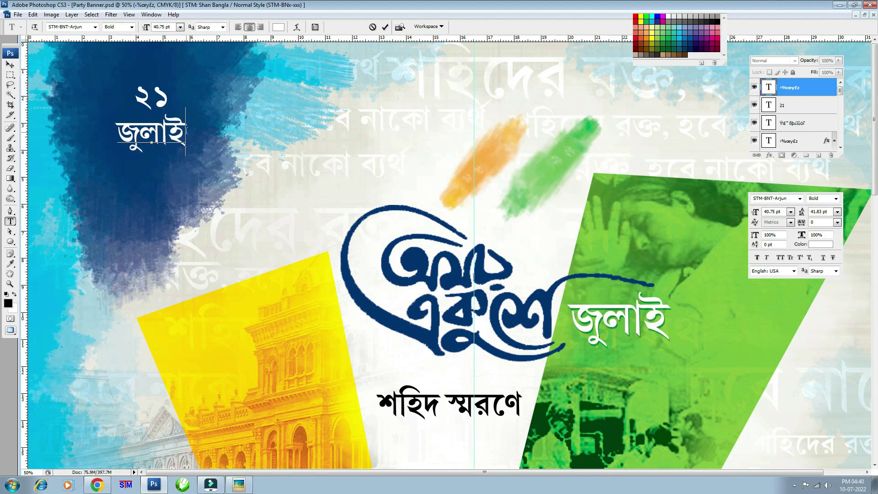
{"action": "type", "text": "২০২২"}
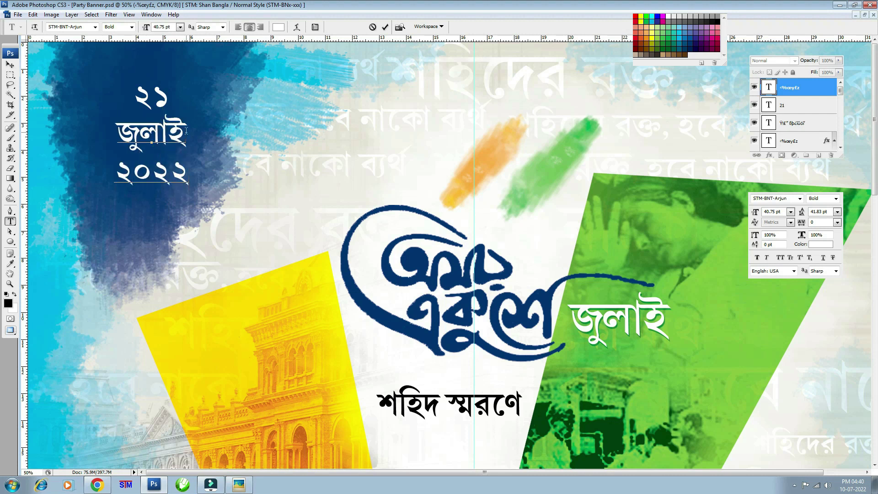
{"action": "key", "text": "ctrl+a"}
{"action": "key", "text": "alt+Up"}
{"action": "key", "text": "alt+Up"}
{"action": "key", "text": "alt+Up"}
{"action": "key", "text": "alt+Up"}
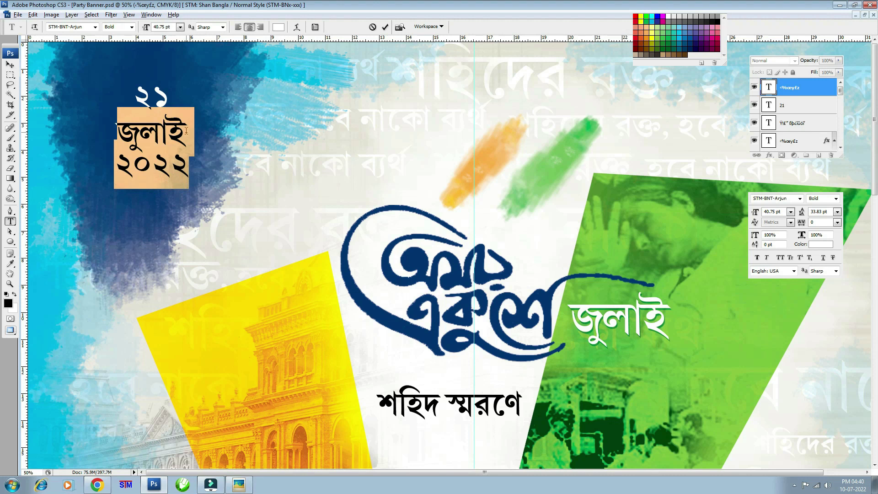
{"action": "left_click", "coordinate": [9, 64]}
- Enlarge ২১ to about double size and place the slightly enlarged date lines below it
{"action": "left_click", "coordinate": [153, 102]}
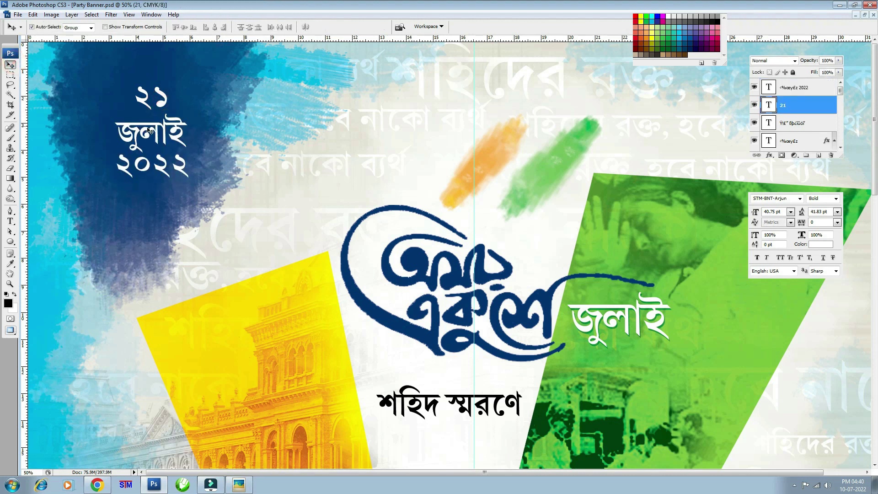
{"action": "key", "text": "ctrl+t"}
{"action": "left_click_drag", "start_coordinate": [173, 72], "coordinate": [213, 48]}
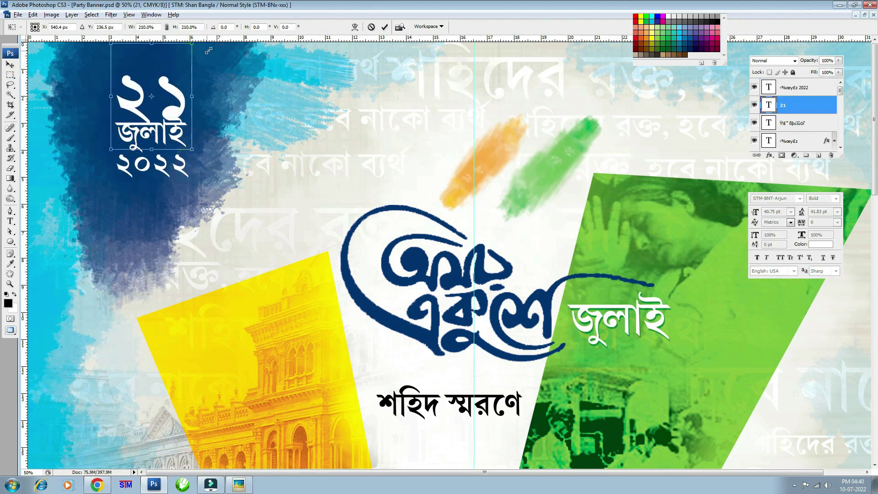
{"action": "key", "text": "Return"}
{"action": "left_click_drag", "start_coordinate": [171, 132], "coordinate": [171, 150]}
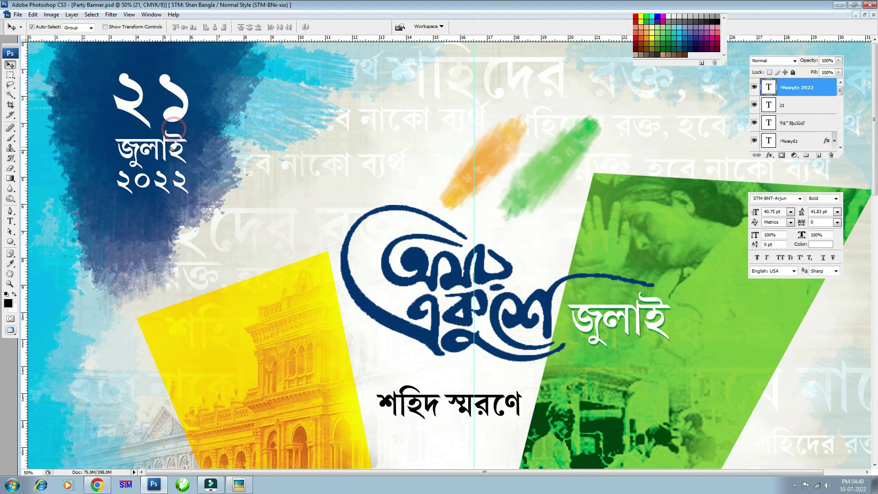
{"action": "key", "text": "ctrl+t"}
{"action": "left_click_drag", "start_coordinate": [187, 199], "coordinate": [191, 202]}
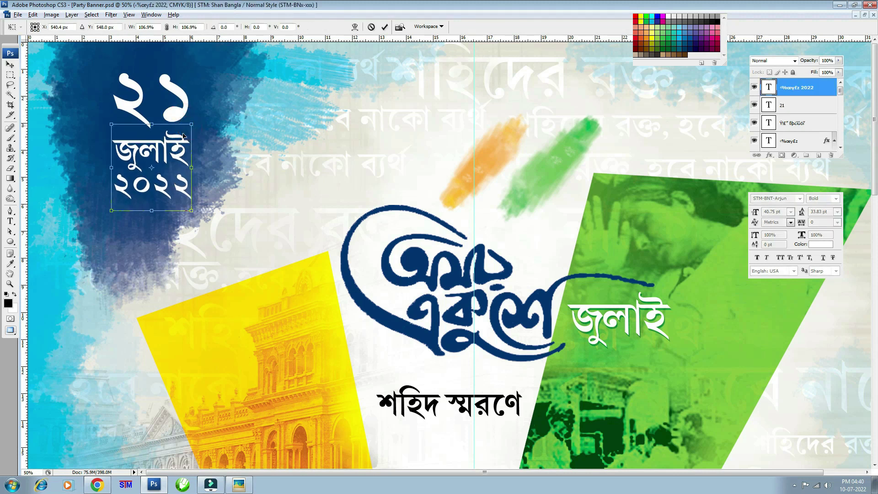
{"action": "double_click", "coordinate": [170, 148]}
- Transform the ২১ and date layers together, then zoom to 66.7% on the banner top
{"action": "left_click", "coordinate": [176, 117], "text": "shift"}
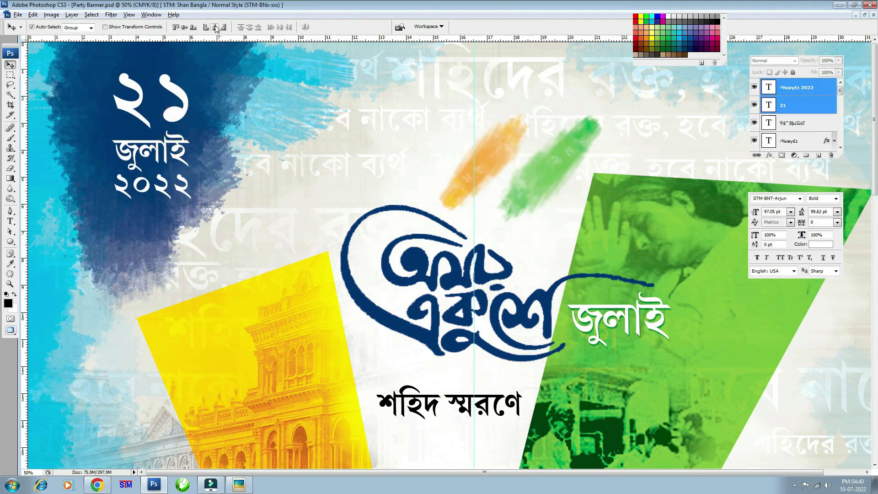
{"action": "key", "text": "ctrl+t"}
{"action": "key", "text": "ctrl+minus"}
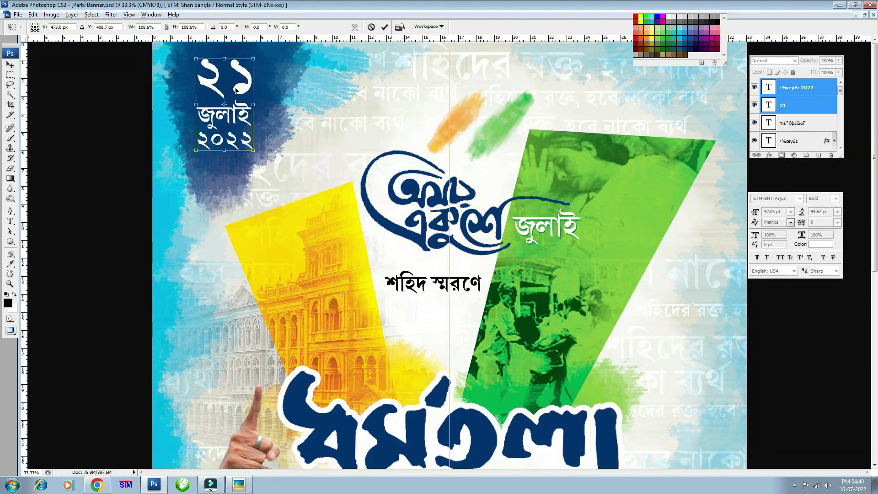
{"action": "double_click", "coordinate": [234, 89]}
{"action": "key", "text": "ctrl+minus"}
{"action": "scroll", "coordinate": [247, 91], "scroll_direction": "down", "scroll_amount": 3}
{"action": "scroll", "coordinate": [247, 91], "scroll_direction": "up", "scroll_amount": 3}
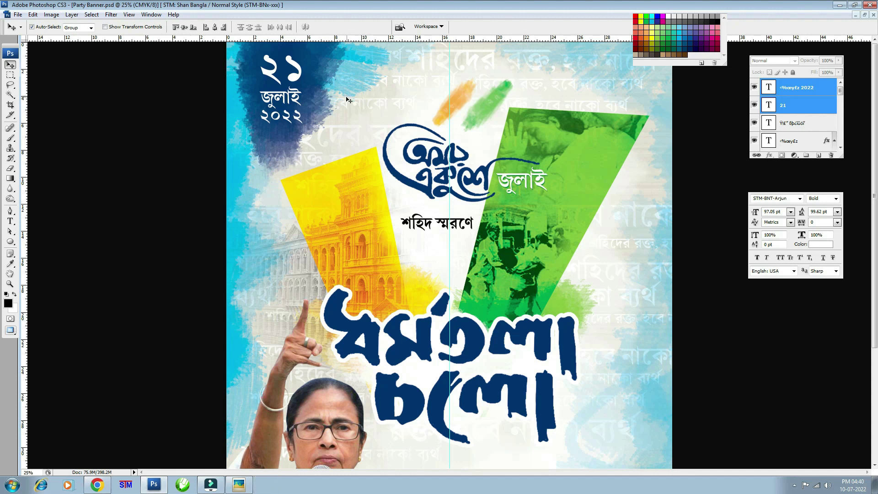
{"action": "key", "text": "ctrl+plus"}
{"action": "key", "text": "ctrl+plus"}
{"action": "scroll", "coordinate": [310, 194], "scroll_direction": "up", "scroll_amount": 5}
{"action": "key", "text": "ctrl+plus"}
{"action": "scroll", "coordinate": [396, 272], "scroll_direction": "up", "scroll_amount": 3}
{"action": "scroll", "coordinate": [396, 272], "scroll_direction": "left", "scroll_amount": 5}
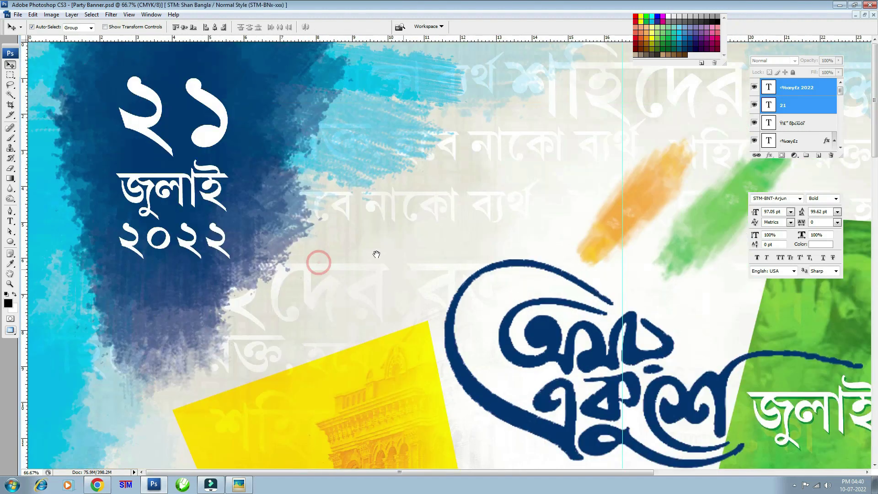
- Shrink the জুলাই ২০২২ text to about 86%
{"action": "key", "text": "ctrl+t"}
{"action": "key", "text": "Return"}
{"action": "left_click", "coordinate": [209, 152]}
{"action": "left_click", "coordinate": [209, 178]}
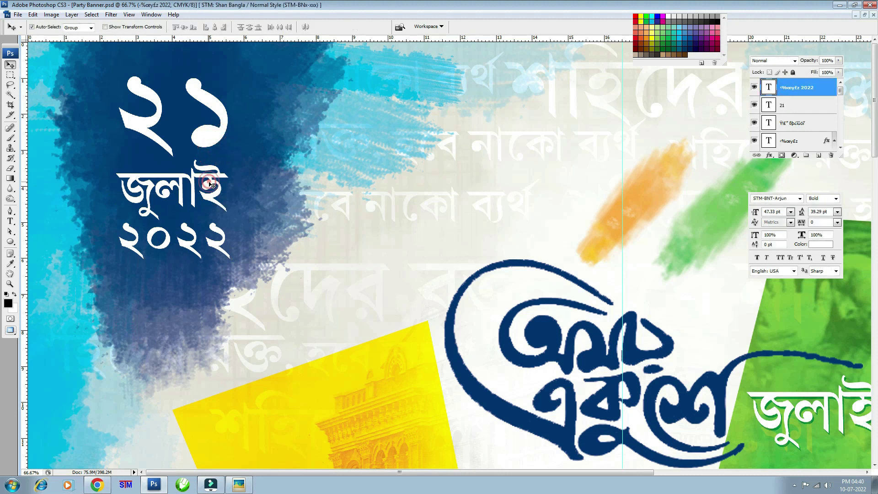
{"action": "key", "text": "ctrl+t"}
{"action": "left_click_drag", "start_coordinate": [231, 150], "coordinate": [222, 159]}
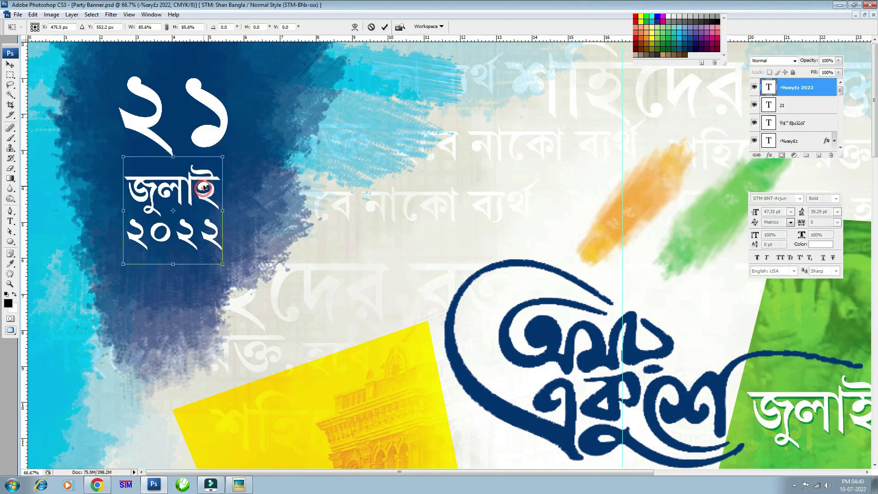
{"action": "key", "text": "Return"}
- Add a drop shadow effect to the ২১ layer
{"action": "left_click", "coordinate": [206, 144]}
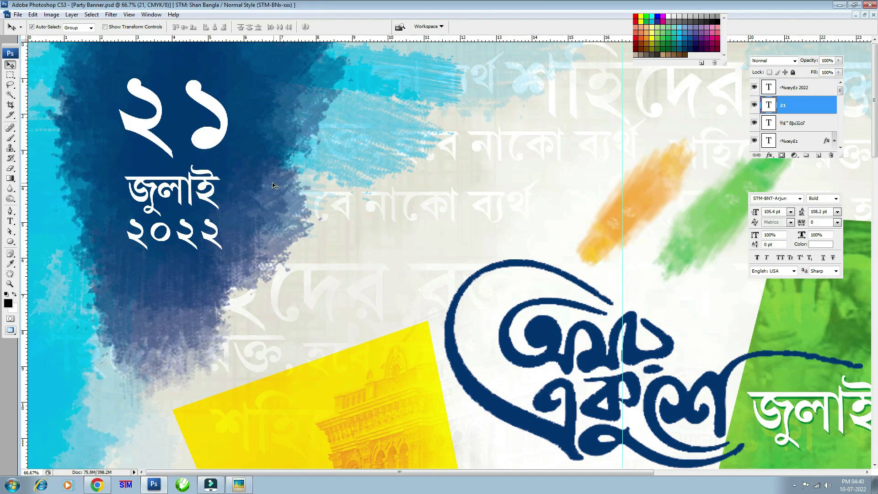
{"action": "left_click", "coordinate": [769, 156]}
{"action": "left_click", "coordinate": [790, 175]}
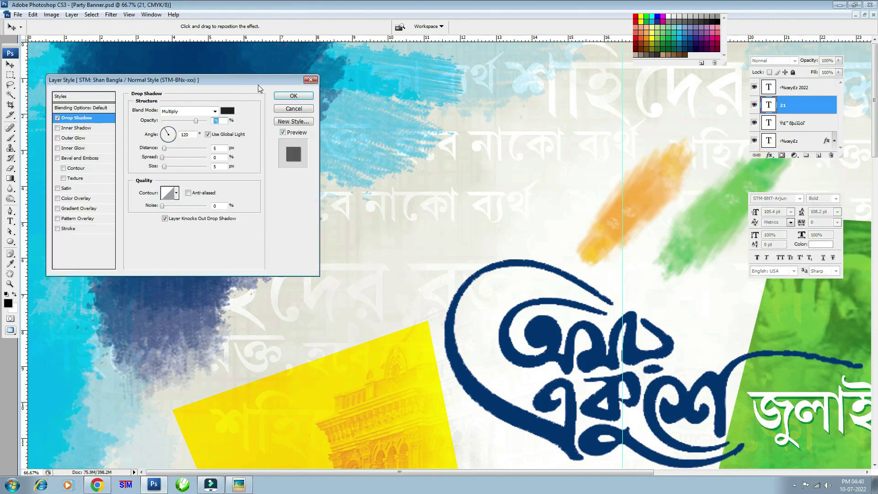
- Give ২১ a sharp drop shadow with no blur at 33% opacity
{"action": "left_click_drag", "start_coordinate": [530, 172], "coordinate": [535, 155]}
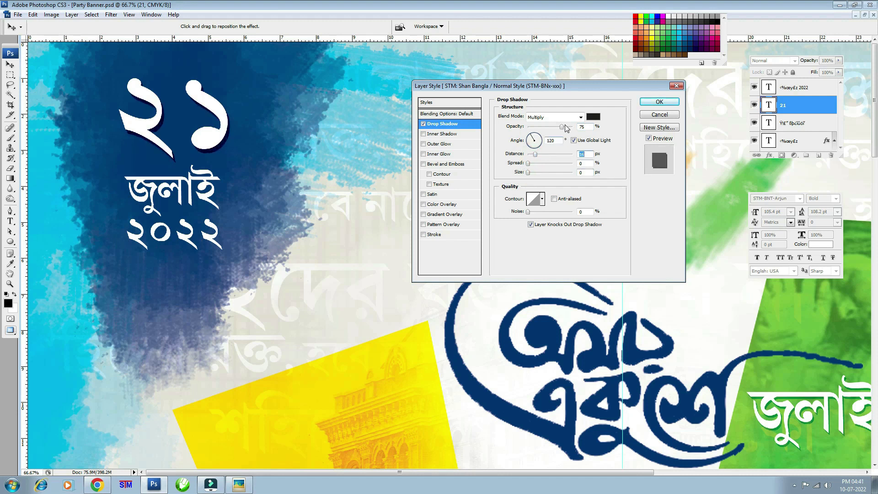
{"action": "left_click_drag", "start_coordinate": [560, 127], "coordinate": [542, 128]}
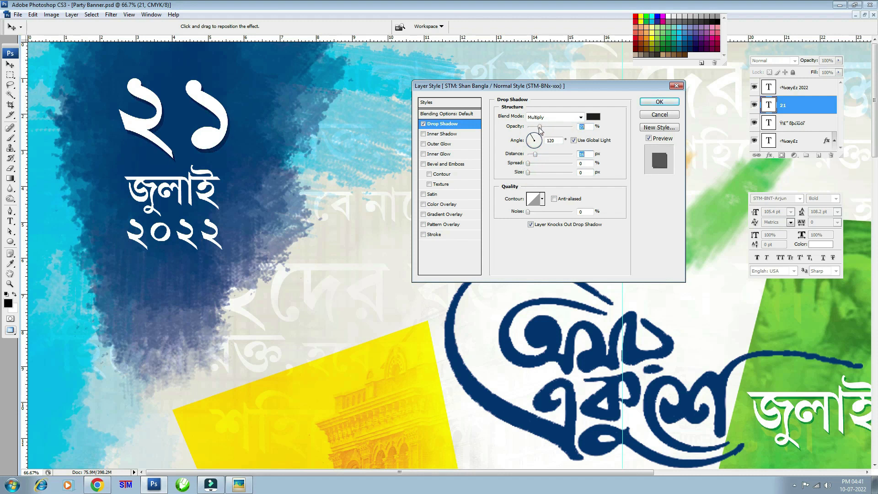
{"action": "key", "text": "Return"}
- Copy the layer style from ২১ and paste it onto জুলাই ২০২২
{"action": "right_click", "coordinate": [797, 109]}
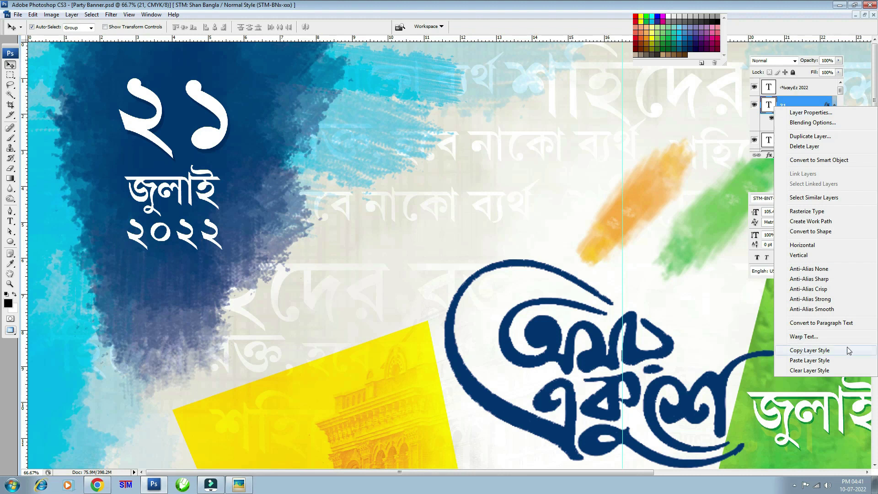
{"action": "left_click", "coordinate": [810, 350]}
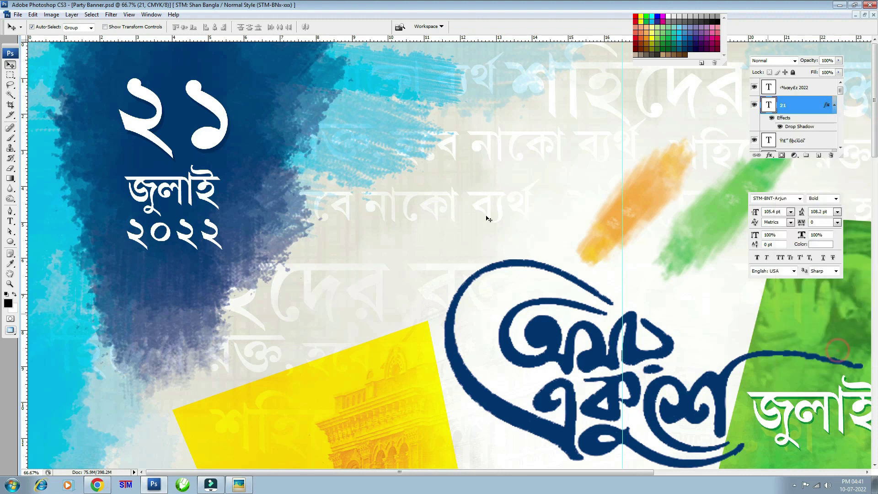
{"action": "left_click", "coordinate": [169, 196]}
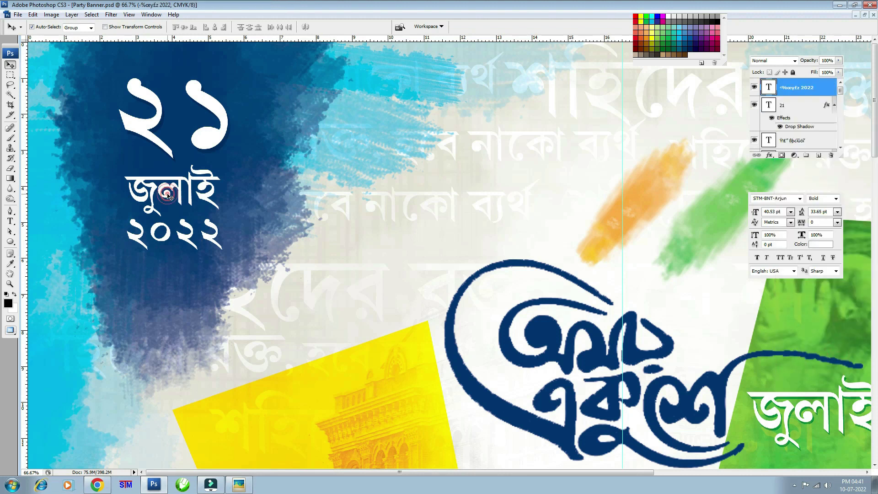
{"action": "double_click", "coordinate": [754, 88]}
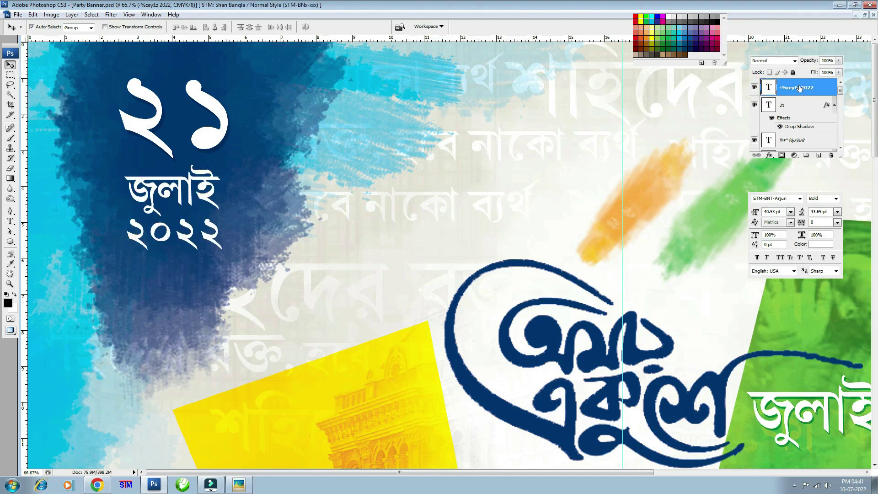
{"action": "right_click", "coordinate": [799, 89]}
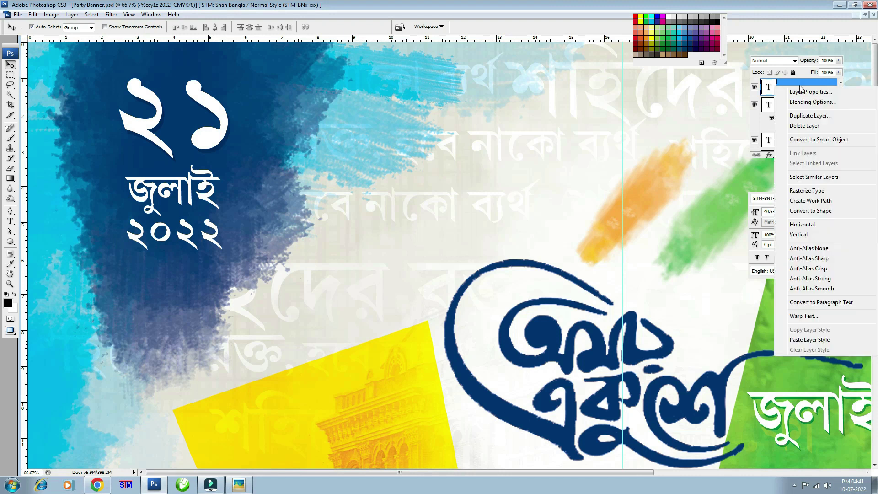
{"action": "left_click", "coordinate": [810, 340]}
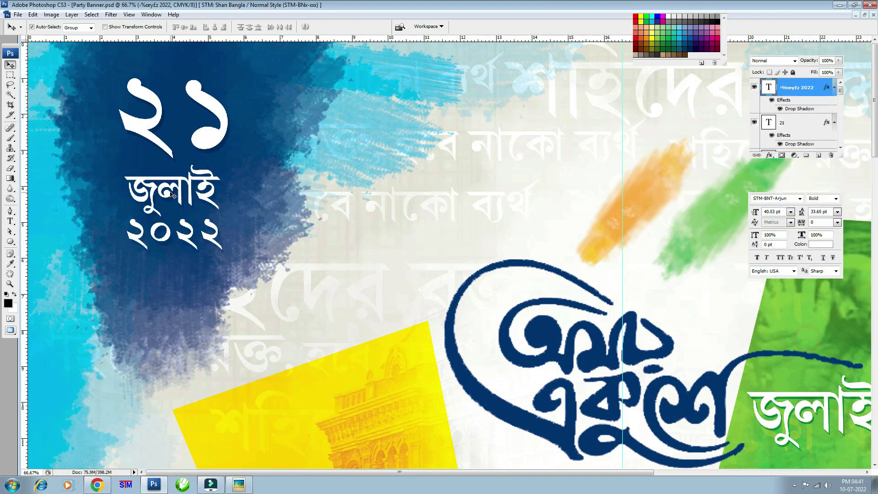
- Place a copy of জুলাই ২০২২ below the headline and clear its layer style
{"action": "key", "text": "ctrl+minus"}
{"action": "key", "text": "ctrl+minus"}
{"action": "key", "text": "ctrl+minus"}
{"action": "key", "text": "ctrl+minus"}
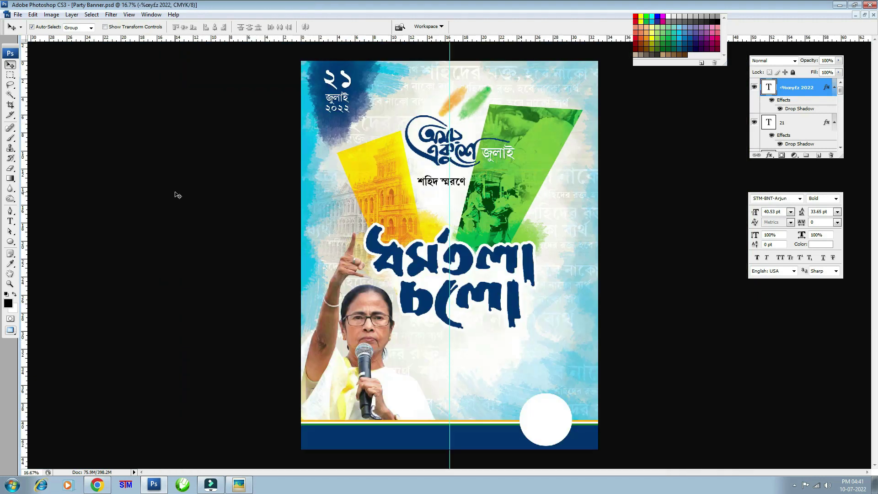
{"action": "left_click_drag", "start_coordinate": [344, 98], "coordinate": [469, 348]}
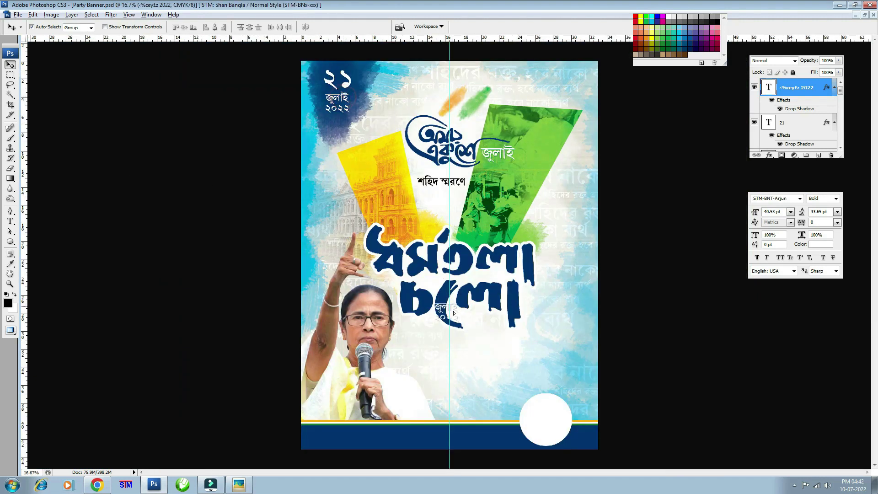
{"action": "right_click", "coordinate": [793, 91]}
{"action": "left_click", "coordinate": [805, 352]}
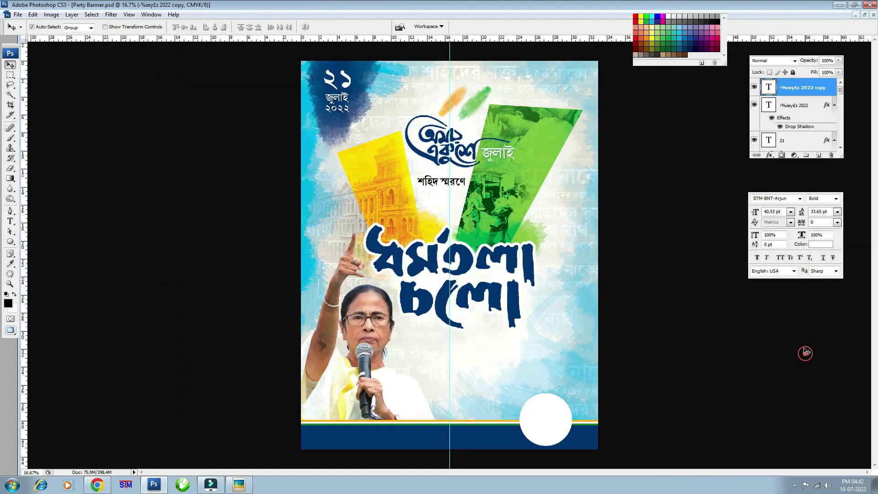
{"action": "key", "text": "ctrl+plus"}
{"action": "key", "text": "ctrl+plus"}
{"action": "key", "text": "ctrl+plus"}
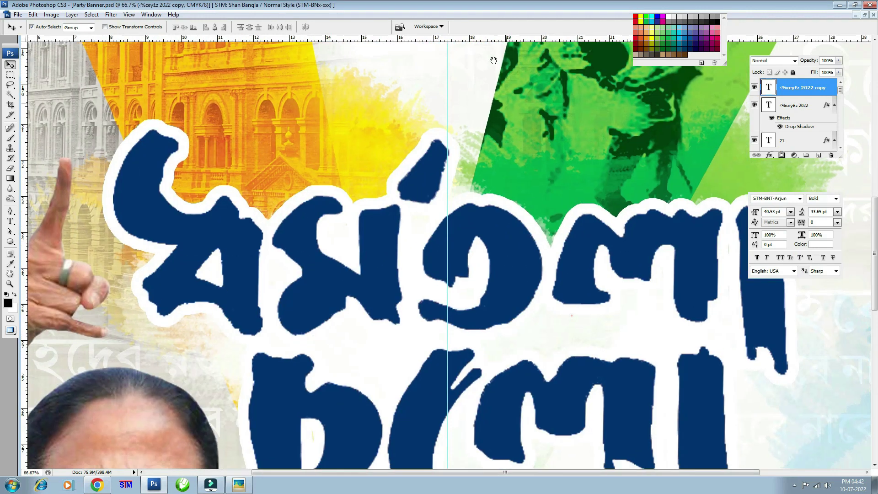
{"action": "key", "text": "ctrl+plus"}
- Retype the copied text below the headline as প্রধান বক্তা
{"action": "left_click", "coordinate": [10, 221]}
{"action": "left_click", "coordinate": [387, 224]}
{"action": "key", "text": "ctrl+a"}
{"action": "type", "text": "প্রধান বক্তা"}
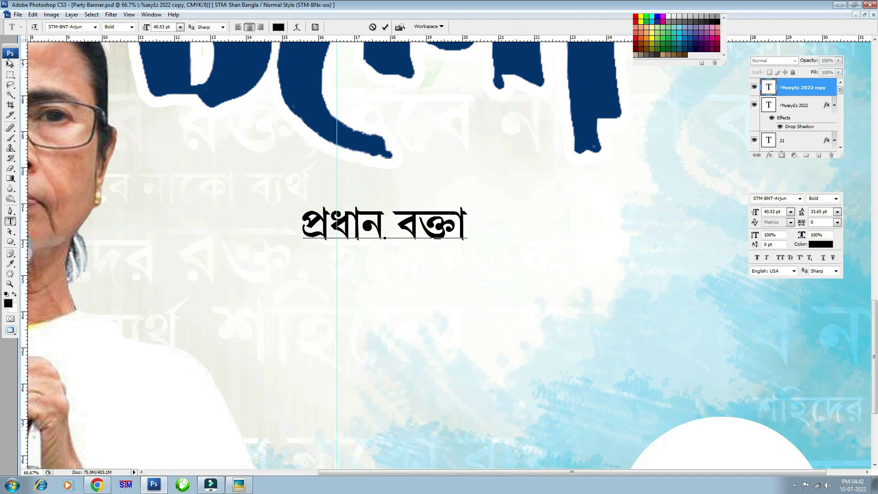
{"action": "left_click", "coordinate": [9, 64]}
{"action": "key", "text": "ctrl+minus"}
- Duplicate প্রধান বক্তা, nudge it right and retype it as জননেত্রী
{"action": "key", "text": "ctrl+j"}
{"action": "key", "text": "shift+Right"}
{"action": "key", "text": "shift+Right"}
{"action": "key", "text": "shift+Right"}
{"action": "key", "text": "shift+Right"}
{"action": "key", "text": "shift+Right"}
{"action": "key", "text": "shift+Right"}
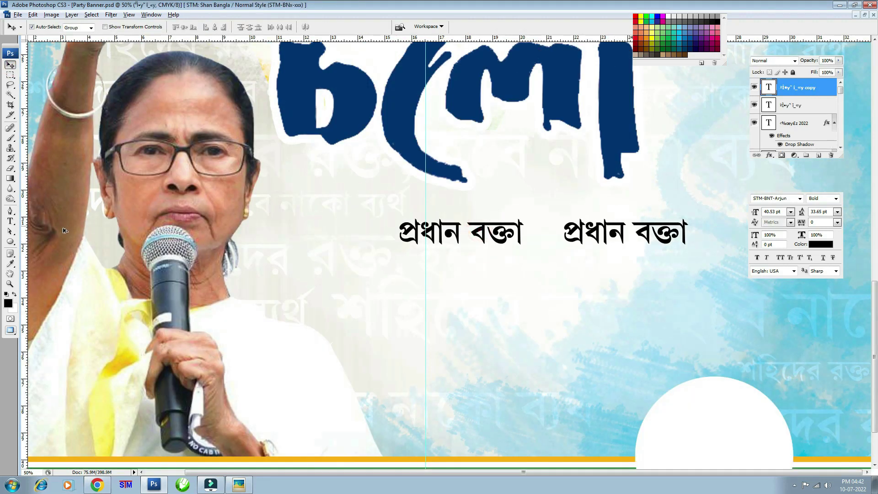
{"action": "left_click", "coordinate": [10, 222]}
{"action": "left_click_drag", "start_coordinate": [689, 233], "coordinate": [564, 234]}
{"action": "type", "text": "জননেত্রী"}
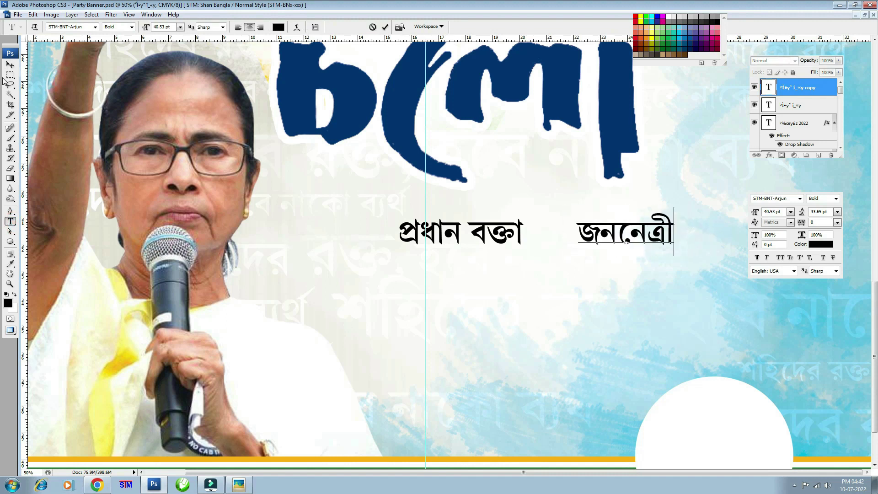
{"action": "left_click", "coordinate": [10, 64]}
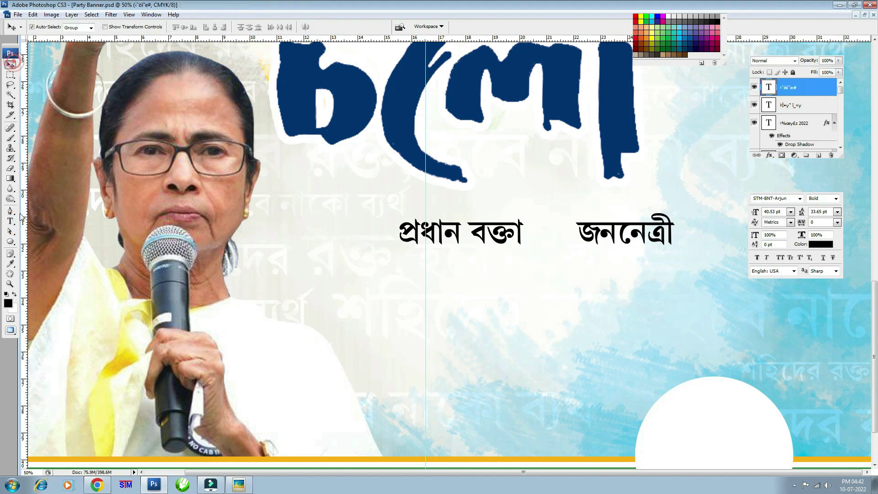
{"action": "right_click", "coordinate": [10, 241]}
- Draw a black rounded rectangle with 44 px corner radius over প্রধান বক্তা
{"action": "left_click", "coordinate": [44, 251]}
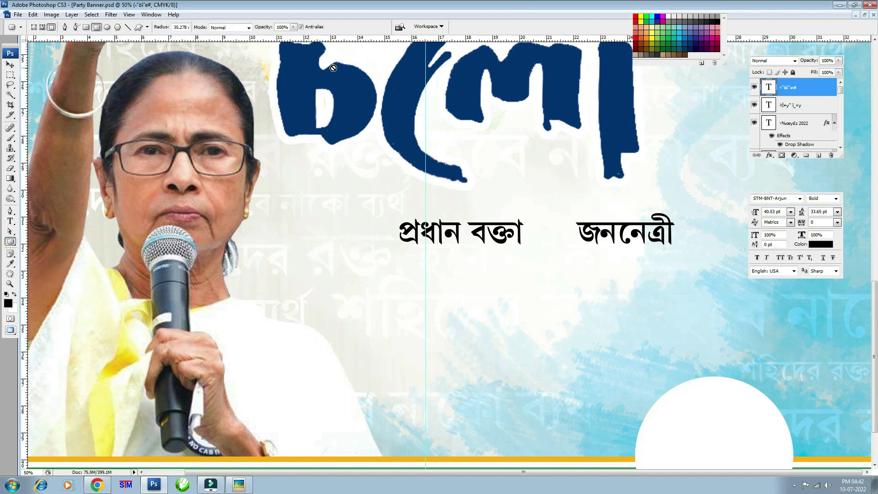
{"action": "left_click", "coordinate": [820, 155]}
{"action": "left_click_drag", "start_coordinate": [379, 224], "coordinate": [513, 277]}
{"action": "key", "text": "ctrl+z"}
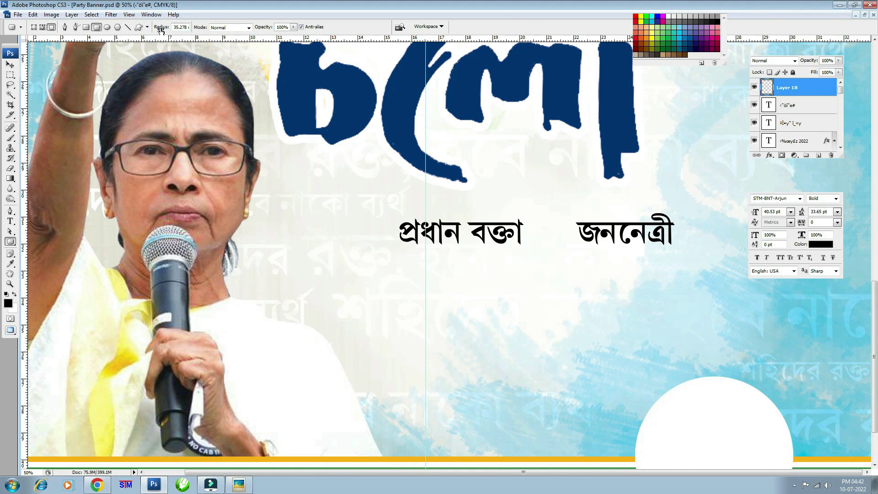
{"action": "double_click", "coordinate": [176, 27]}
{"action": "left_click_drag", "start_coordinate": [378, 210], "coordinate": [523, 251]}
{"action": "key", "text": "ctrl+z"}
{"action": "double_click", "coordinate": [180, 27]}
{"action": "type", "text": "44"}
{"action": "left_click_drag", "start_coordinate": [383, 210], "coordinate": [572, 266]}
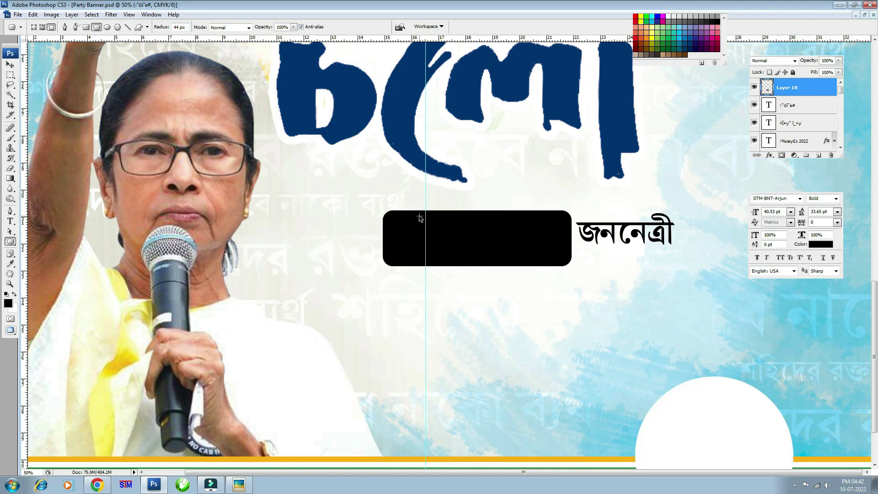
{"action": "key", "text": "ctrl+plus"}
{"action": "key", "text": "ctrl+plus"}
{"action": "key", "text": "ctrl+plus"}
{"action": "key", "text": "ctrl+plus"}
{"action": "left_click_drag", "start_coordinate": [320, 186], "coordinate": [563, 436]}
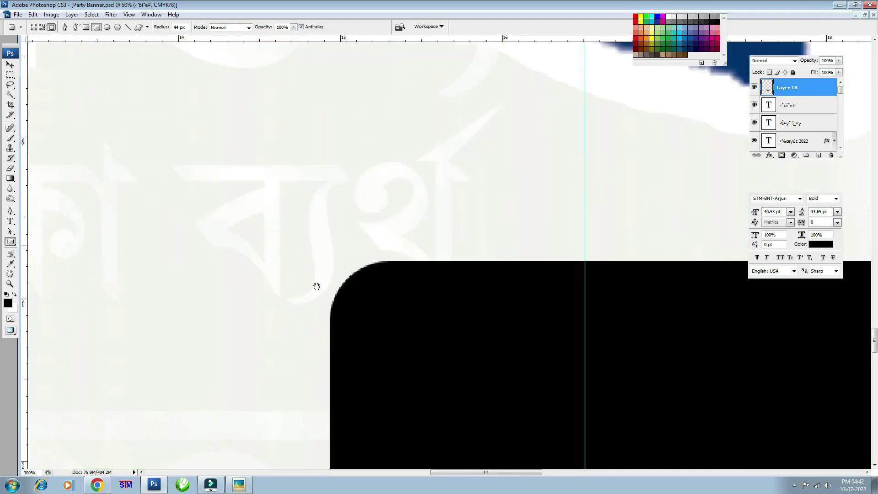
{"action": "key", "text": "ctrl+minus"}
{"action": "key", "text": "ctrl+minus"}
{"action": "key", "text": "ctrl+minus"}
{"action": "key", "text": "ctrl+minus"}
{"action": "key", "text": "ctrl+minus"}
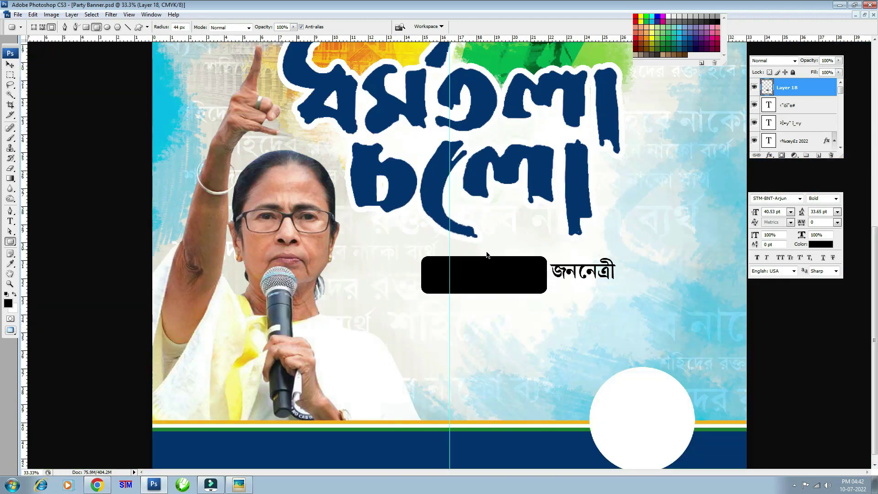
- Skew the box so its top edge slants, move it down one layer, keep full opacity
{"action": "key", "text": "v"}
{"action": "key", "text": "5"}
{"action": "key", "text": "ctrl+t"}
{"action": "key", "text": "ctrl+plus"}
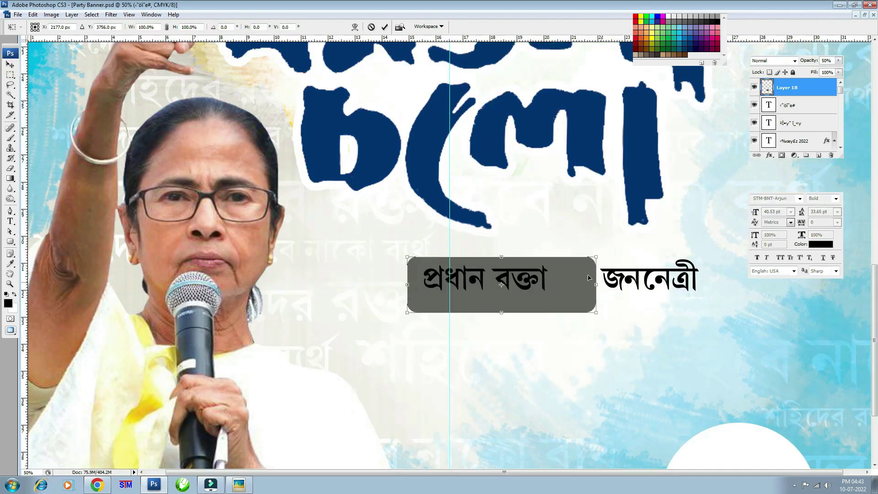
{"action": "left_click_drag", "start_coordinate": [407, 258], "coordinate": [407, 247]}
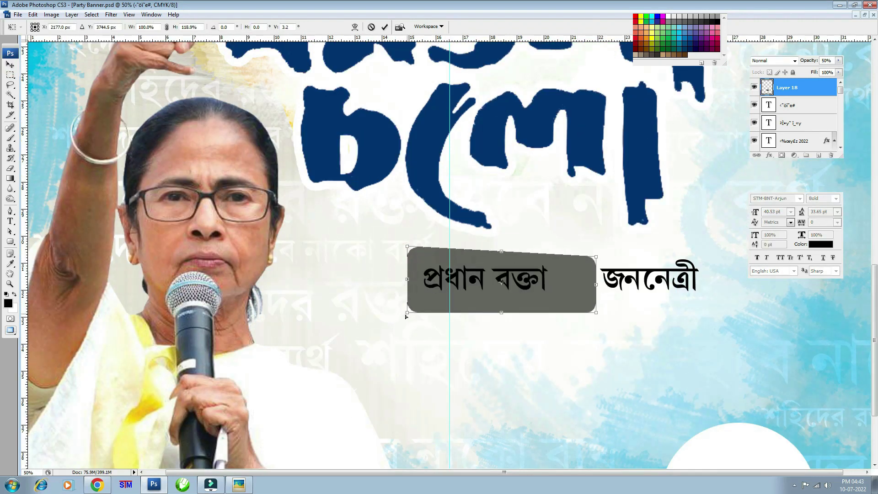
{"action": "left_click_drag", "start_coordinate": [597, 259], "coordinate": [595, 264]}
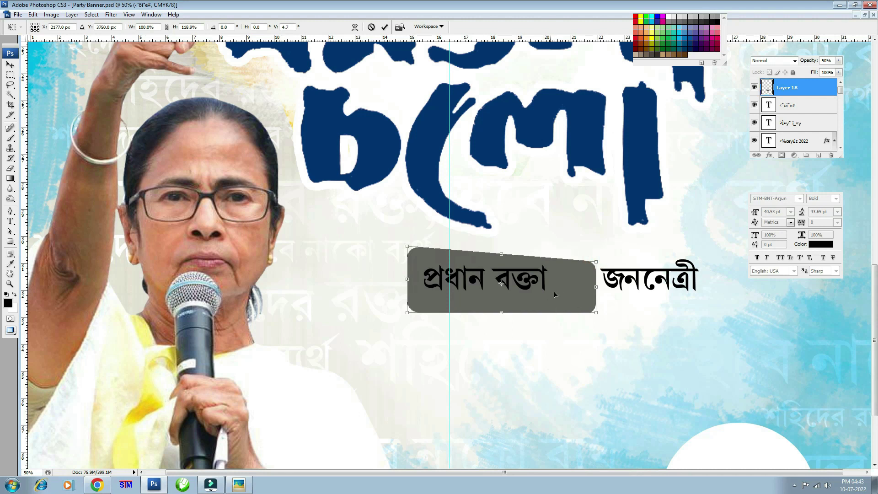
{"action": "left_click_drag", "start_coordinate": [555, 294], "coordinate": [538, 292]}
{"action": "double_click", "coordinate": [554, 291]}
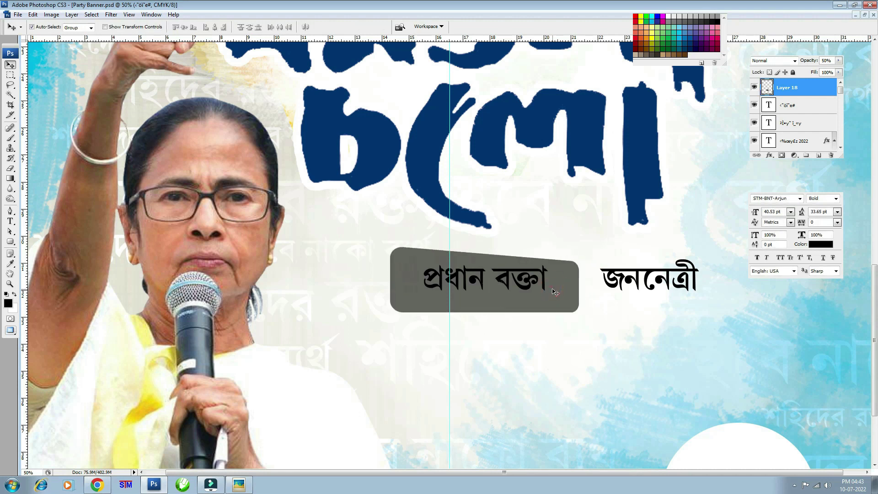
{"action": "key", "text": "ctrl+bracketleft"}
{"action": "key", "text": "0"}
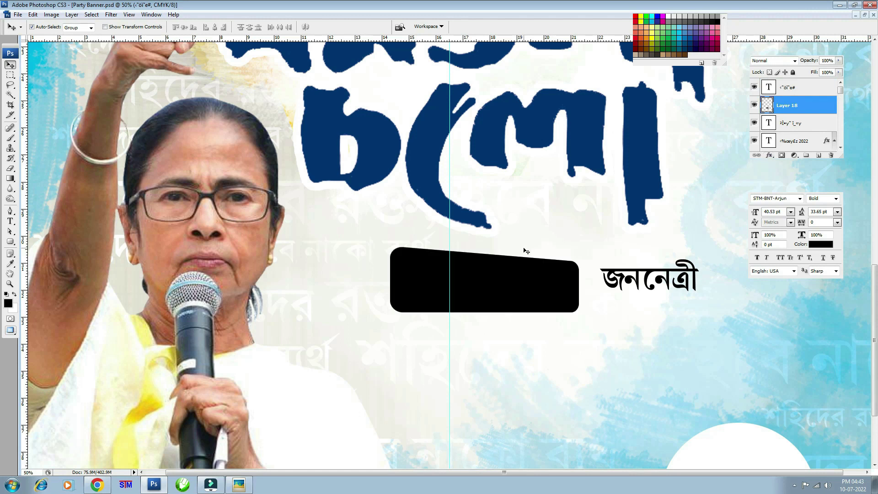
{"action": "key", "text": "ctrl+minus"}
- Give the box a navy colour overlay sampled from the headline and place it beneath প্রধান বক্তা
{"action": "left_click", "coordinate": [771, 156]}
{"action": "left_click", "coordinate": [798, 239]}
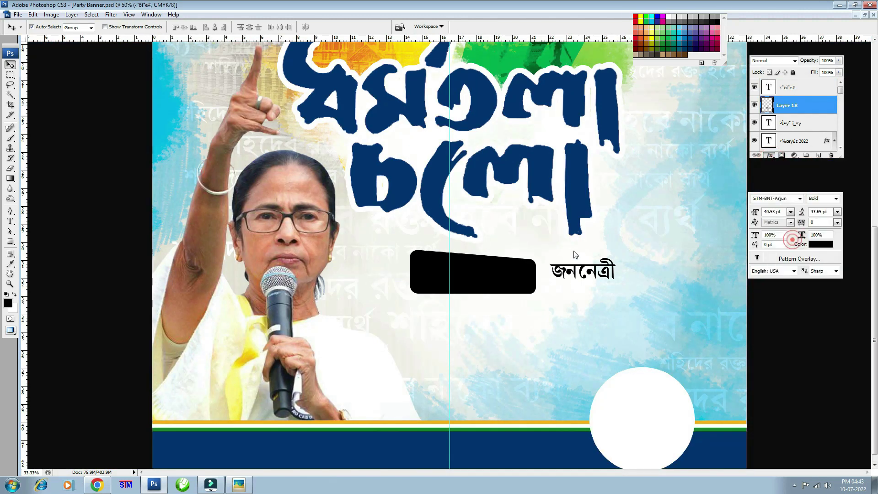
{"action": "left_click", "coordinate": [593, 117]}
{"action": "left_click", "coordinate": [388, 108]}
{"action": "key", "text": "Return"}
{"action": "key", "text": "Return"}
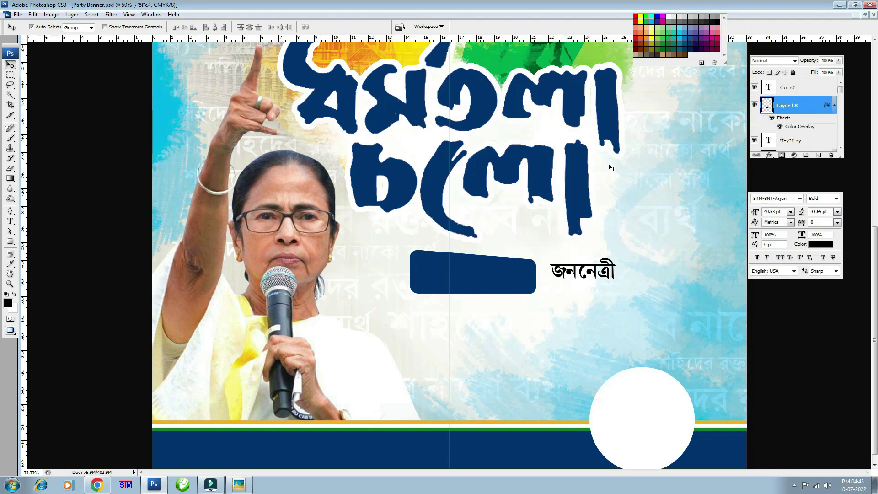
{"action": "key", "text": "ctrl+bracketleft"}
{"action": "key", "text": "ctrl+bracketleft"}
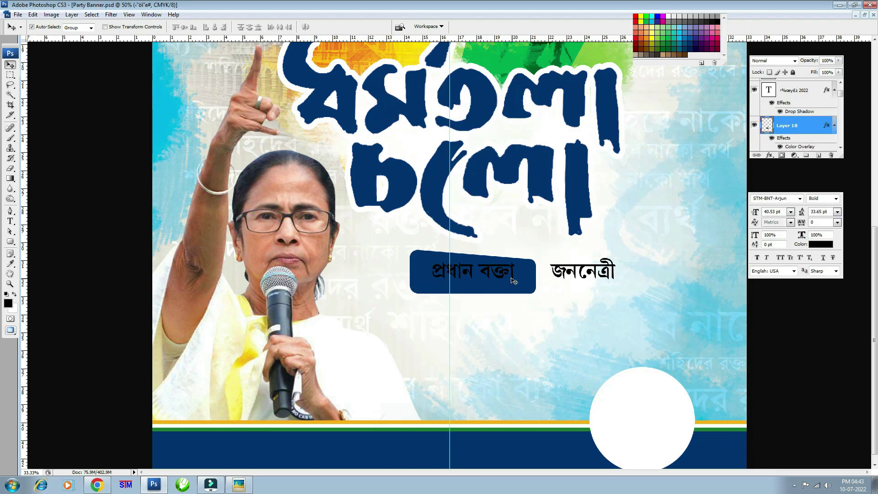
- Shrink the navy box slightly around its centre
{"action": "key", "text": "ctrl+plus"}
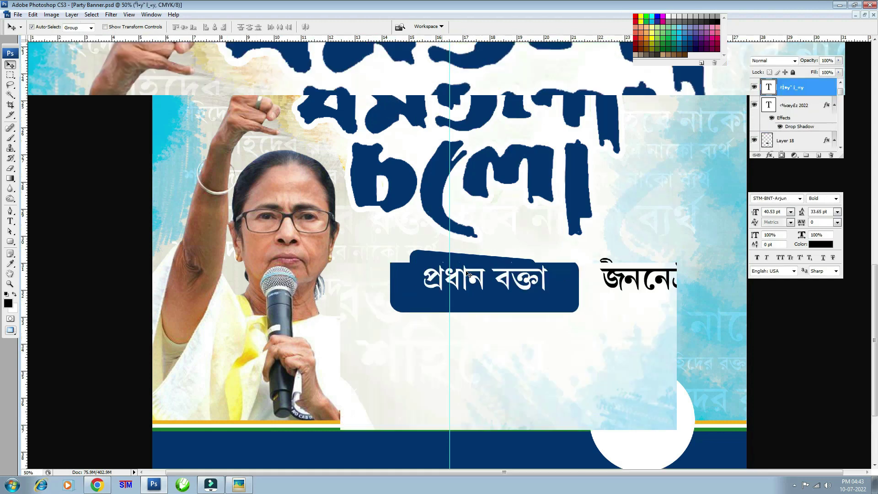
{"action": "key", "text": "ctrl+plus"}
{"action": "key", "text": "ctrl+t"}
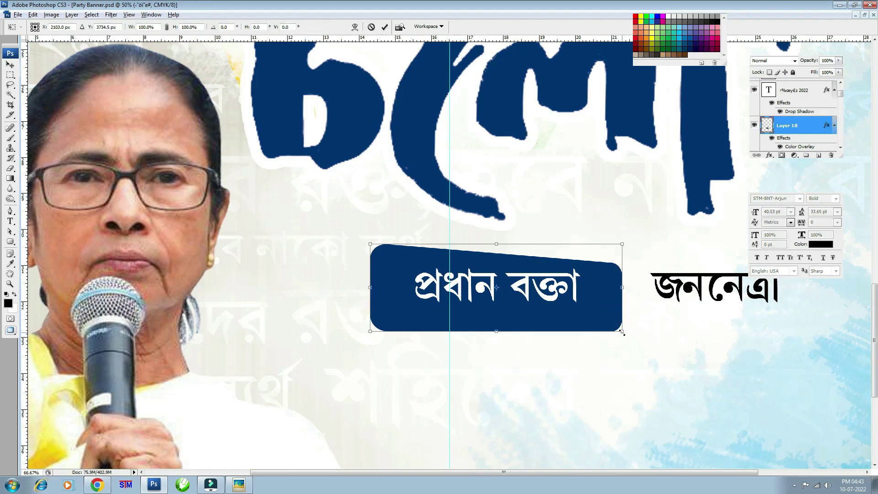
{"action": "left_click_drag", "start_coordinate": [621, 332], "coordinate": [597, 323]}
{"action": "key", "text": "Return"}
- Move জননেত্রী next to the box and colour it the same navy
{"action": "left_click", "coordinate": [542, 289]}
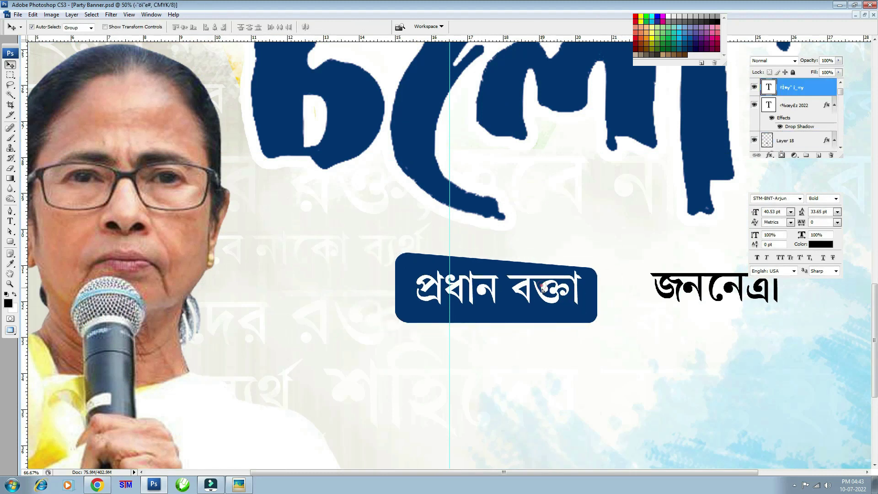
{"action": "mouse_move", "coordinate": [689, 294]}
{"action": "left_mouse_down"}
{"action": "mouse_move", "coordinate": [611, 293]}
{"action": "mouse_move", "coordinate": [648, 293]}
{"action": "left_mouse_up"}
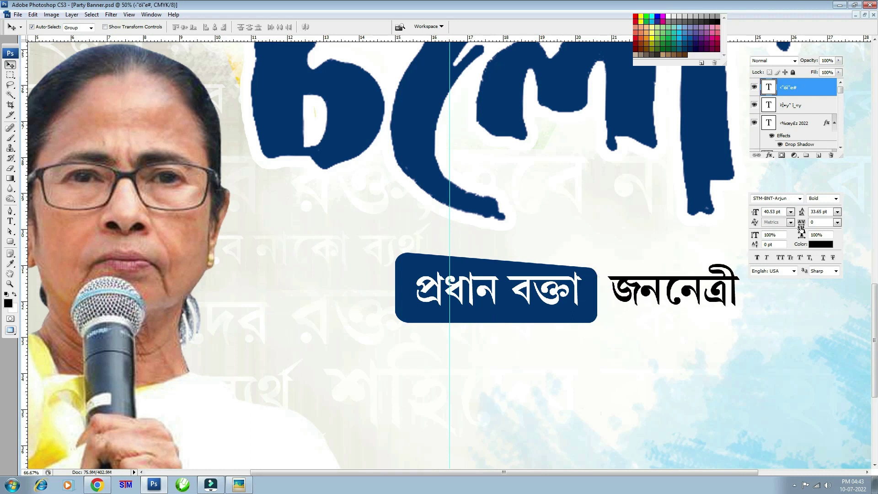
{"action": "left_click", "coordinate": [818, 244]}
{"action": "left_click", "coordinate": [526, 254]}
{"action": "key", "text": "Return"}
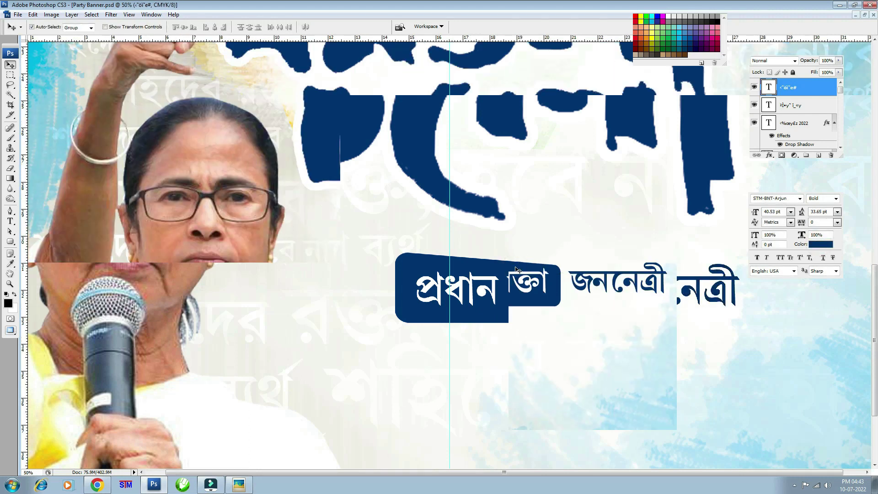
{"action": "key", "text": "ctrl+minus"}
- Shift both speaker text lines right and down, then nudge them slightly up
{"action": "left_click", "coordinate": [549, 274]}
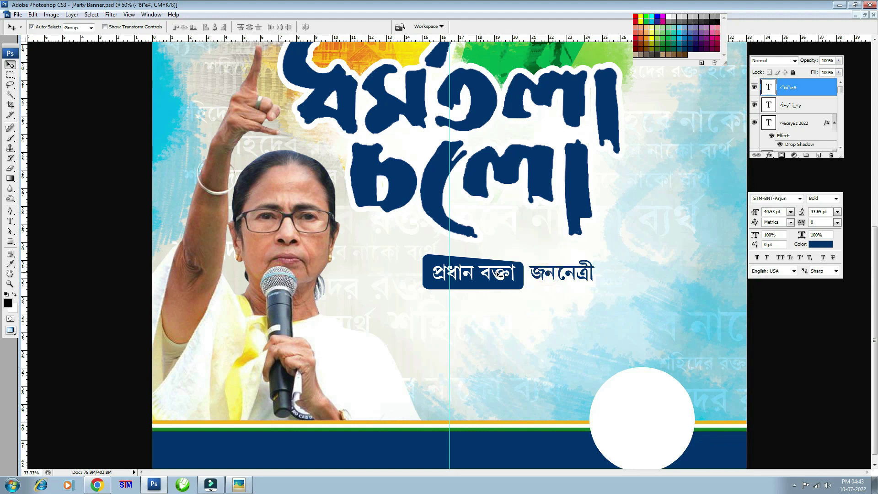
{"action": "left_click", "coordinate": [498, 274], "text": "shift"}
{"action": "key", "text": "ctrl+t"}
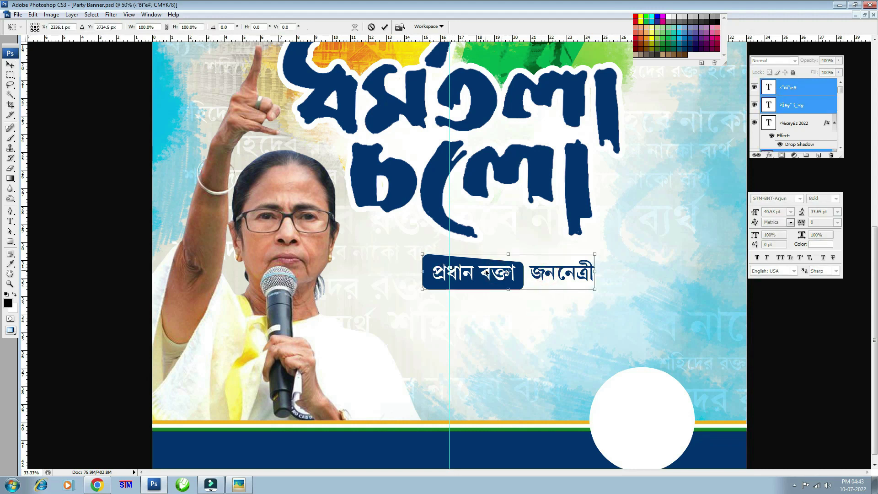
{"action": "left_click_drag", "start_coordinate": [548, 274], "coordinate": [578, 283]}
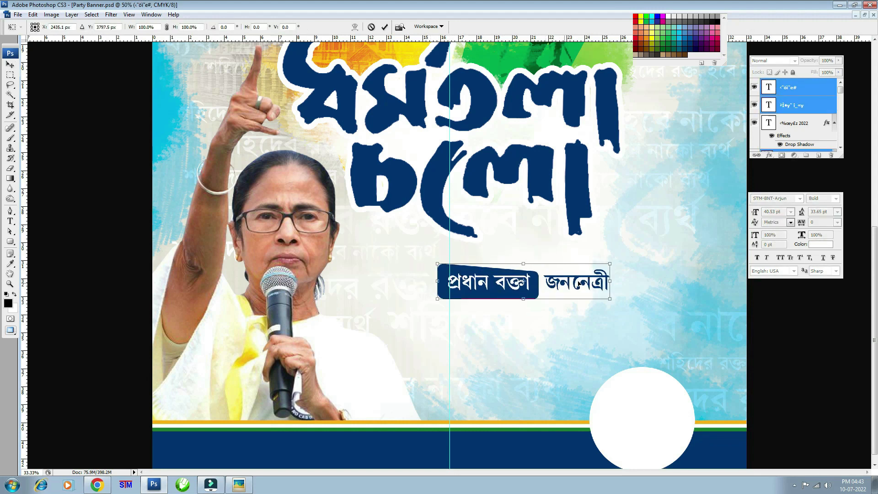
{"action": "key", "text": "Return"}
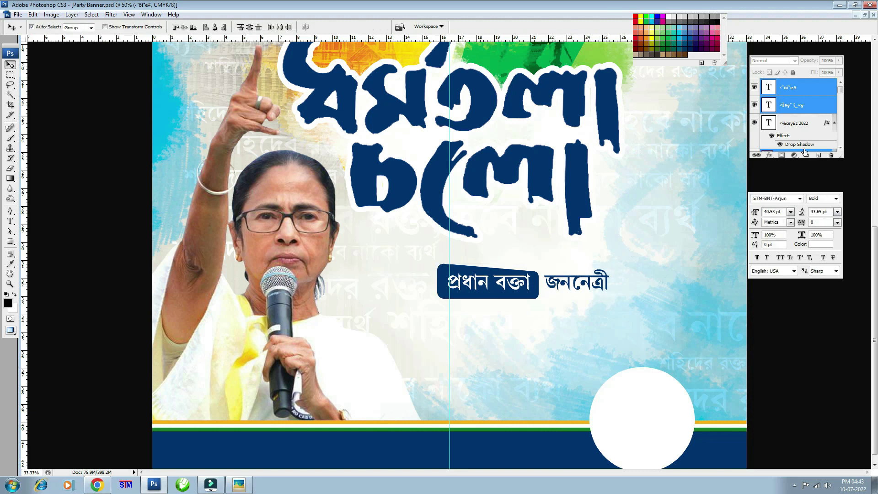
{"action": "key", "text": "ctrl+t"}
{"action": "left_click_drag", "start_coordinate": [612, 261], "coordinate": [610, 263]}
{"action": "key", "text": "Escape"}
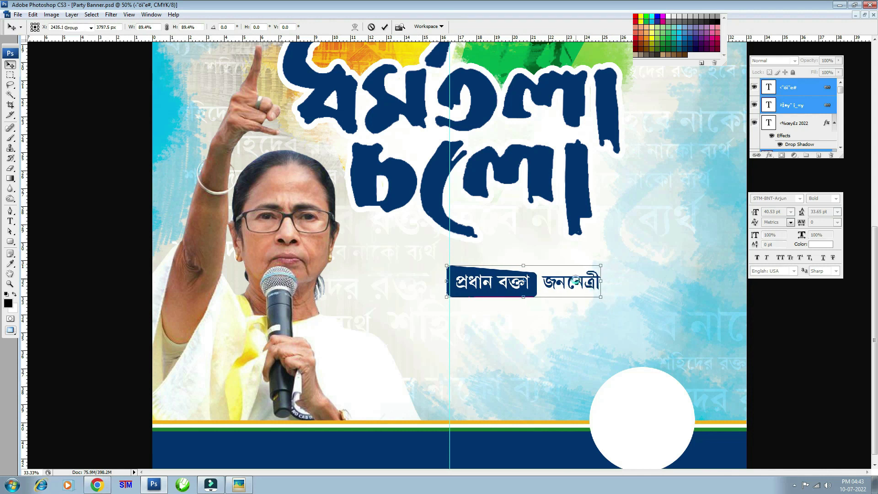
{"action": "key", "text": "shift+Up"}
{"action": "key", "text": "shift+Up"}
{"action": "key", "text": "shift+Up"}
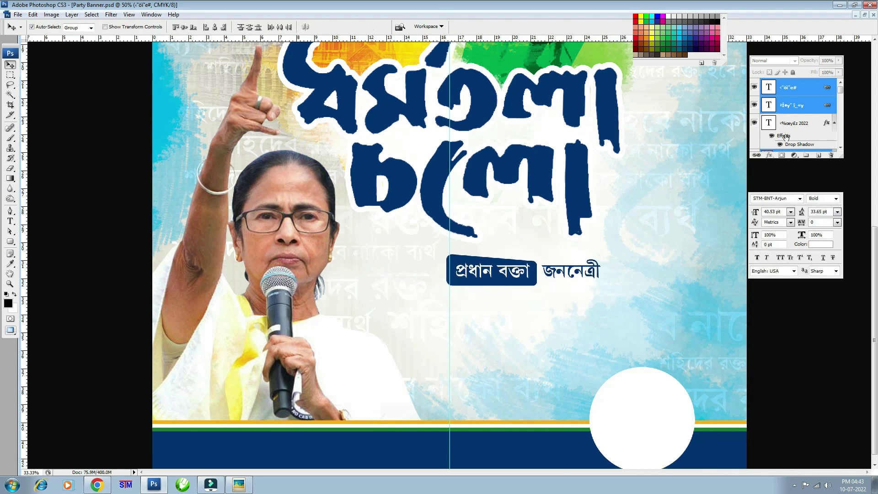
{"action": "left_click", "coordinate": [793, 92]}
{"action": "key", "text": "ctrl+minus"}
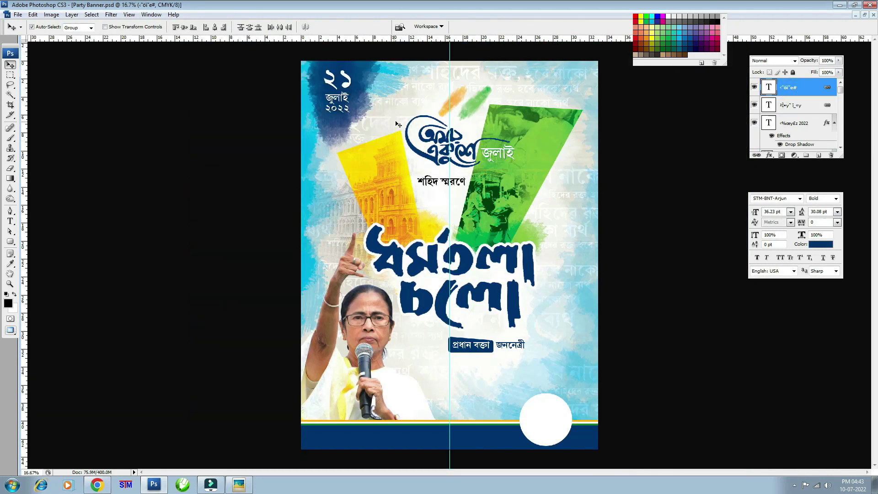
- Duplicate the text lower down and retype it as the leader's name on two tightly spaced lines
{"action": "left_click_drag", "start_coordinate": [421, 183], "coordinate": [431, 419]}
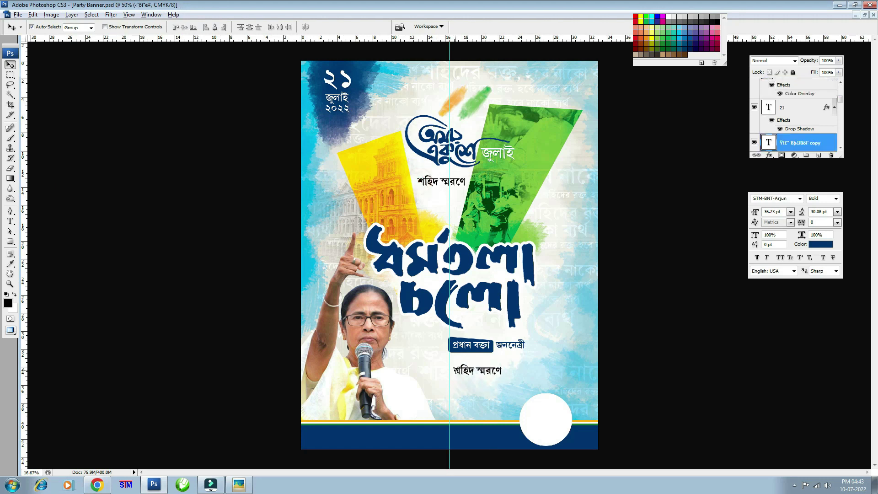
{"action": "key", "text": "ctrl+plus"}
{"action": "key", "text": "ctrl+plus"}
{"action": "key", "text": "ctrl+plus"}
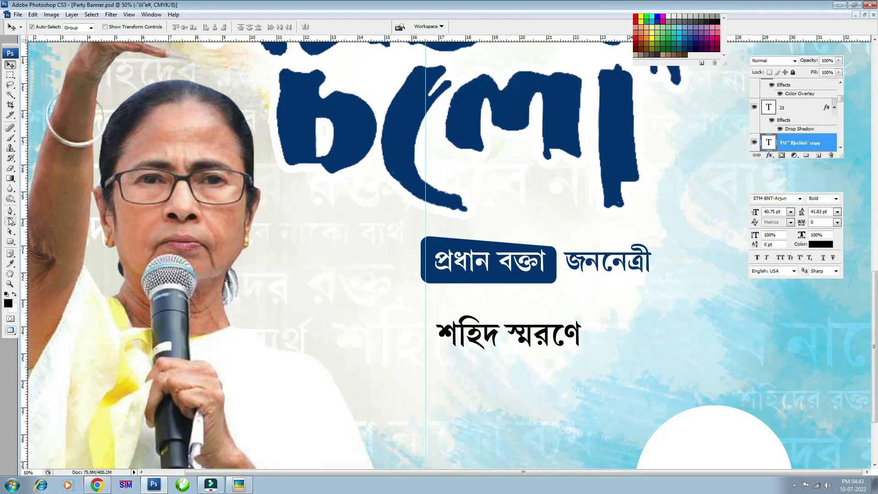
{"action": "left_click", "coordinate": [10, 221]}
{"action": "triple_click", "coordinate": [508, 334]}
{"action": "type", "text": "ন্মম"}
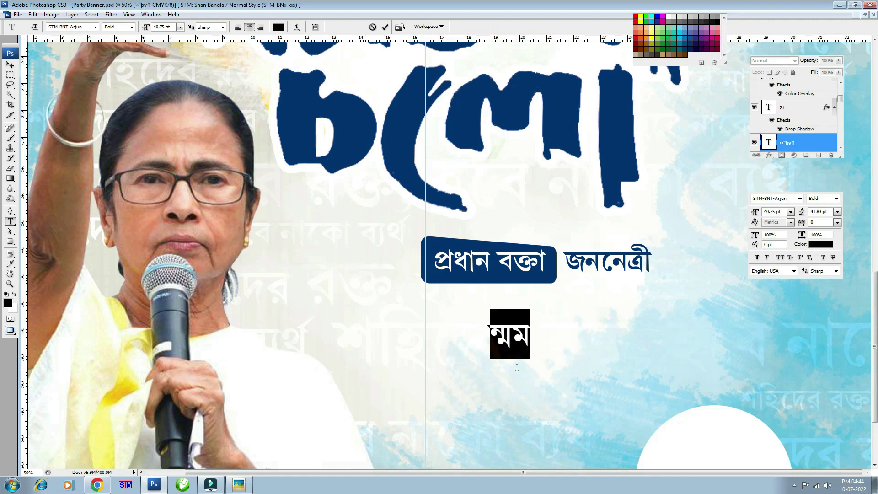
{"action": "type", "text": "মমতা"}
{"action": "key", "text": "Return"}
{"action": "type", "text": "বনে্দে"}
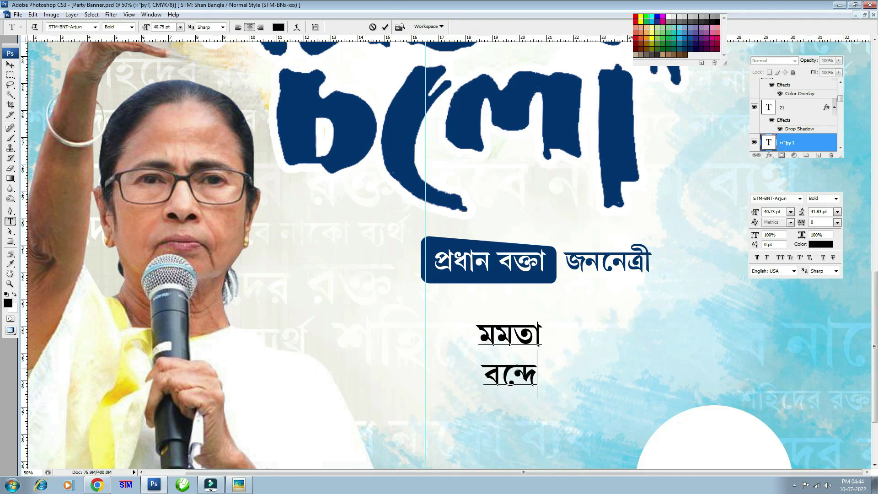
{"action": "type", "text": "া"}
{"action": "type", "text": "পাধ্য"}
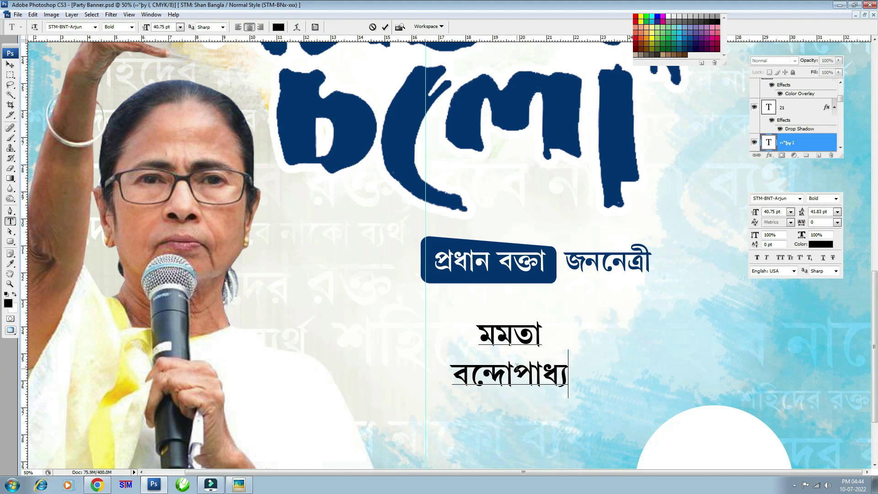
{"action": "type", "text": "ায়"}
{"action": "key", "text": "alt+Up"}
{"action": "key", "text": "alt+Up"}
{"action": "key", "text": "alt+Up"}
{"action": "key", "text": "alt+Up"}
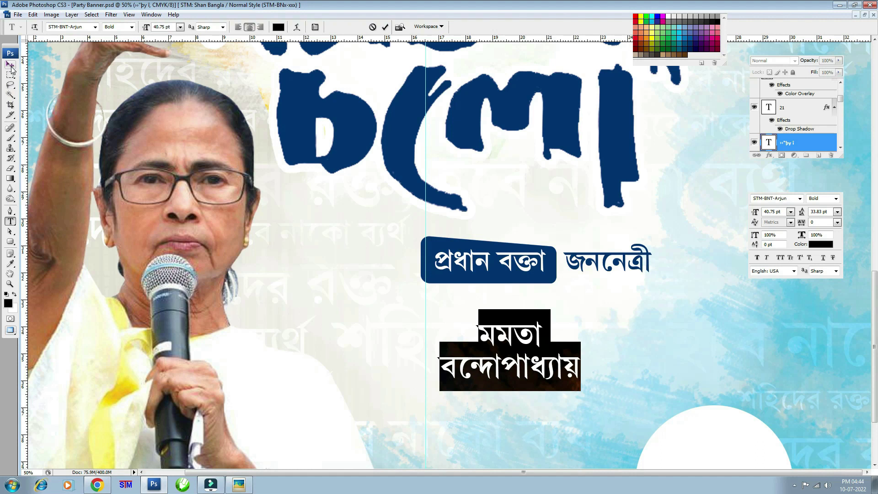
{"action": "left_click", "coordinate": [10, 66]}
- Scale the two-line name up and nudge it into place below the speaker line
{"action": "key", "text": "ctrl+minus"}
{"action": "key", "text": "ctrl+t"}
{"action": "left_click_drag", "start_coordinate": [523, 337], "coordinate": [593, 319]}
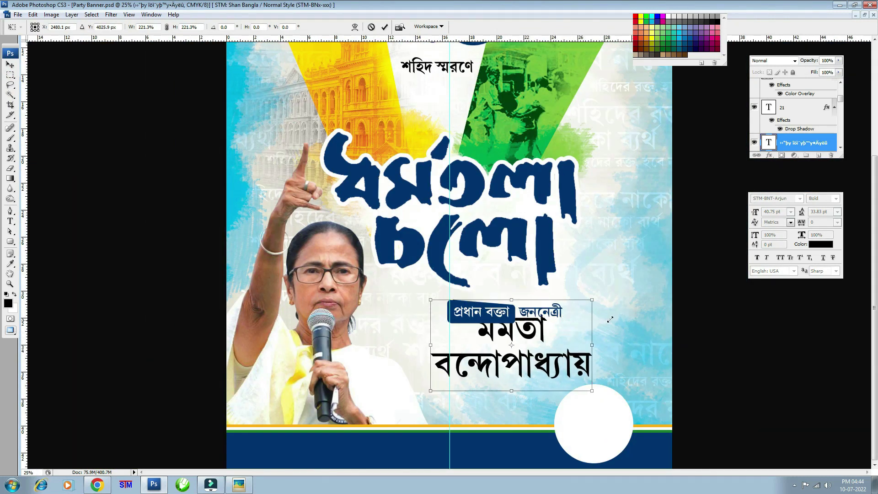
{"action": "key", "text": "Return"}
{"action": "left_click_drag", "start_coordinate": [479, 204], "coordinate": [480, 273]}
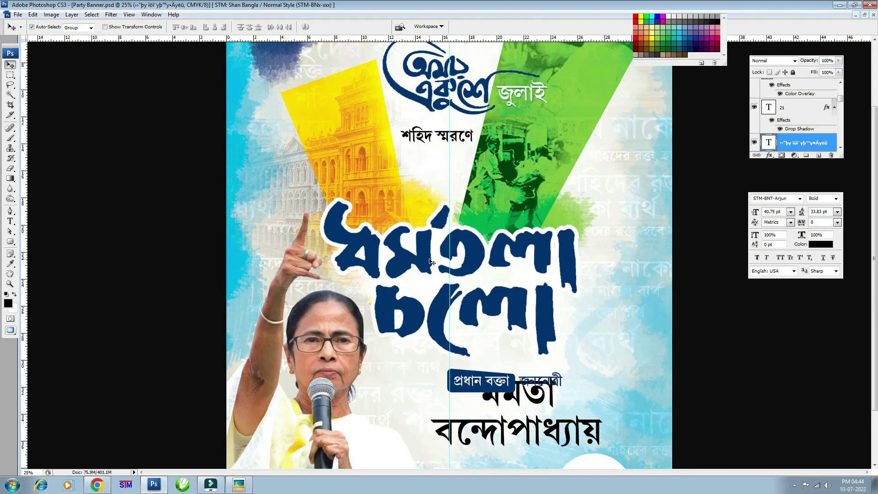
{"action": "scroll", "coordinate": [536, 360], "scroll_direction": "down", "scroll_amount": 3}
{"action": "left_click_drag", "start_coordinate": [500, 363], "coordinate": [507, 373]}
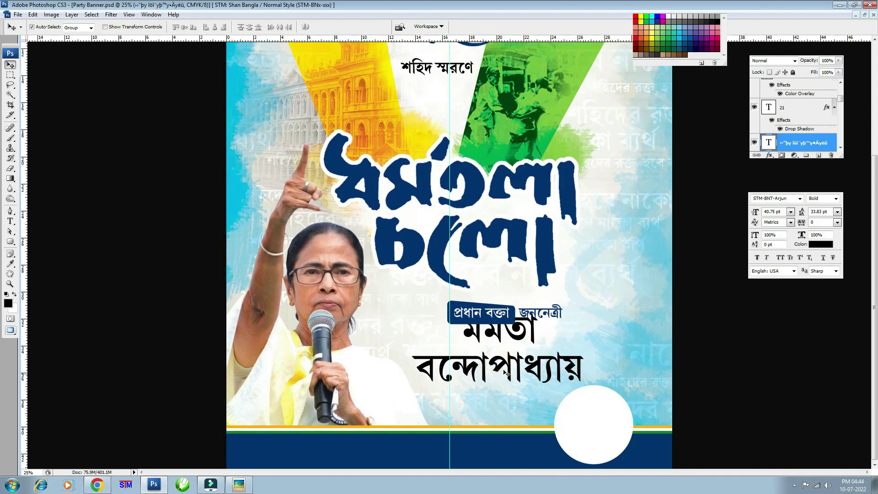
{"action": "left_click", "coordinate": [520, 314]}
{"action": "scroll", "coordinate": [470, 311], "scroll_direction": "up", "scroll_amount": 2}
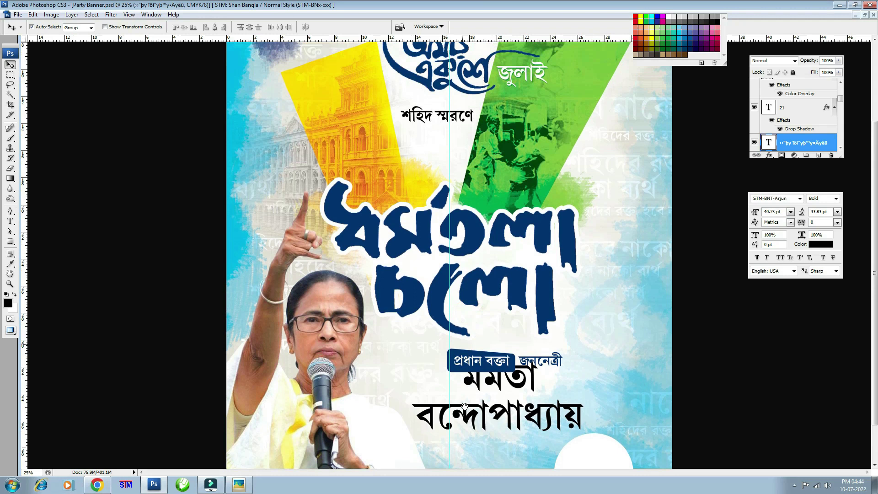
{"action": "scroll", "coordinate": [513, 421], "scroll_direction": "down", "scroll_amount": 1}
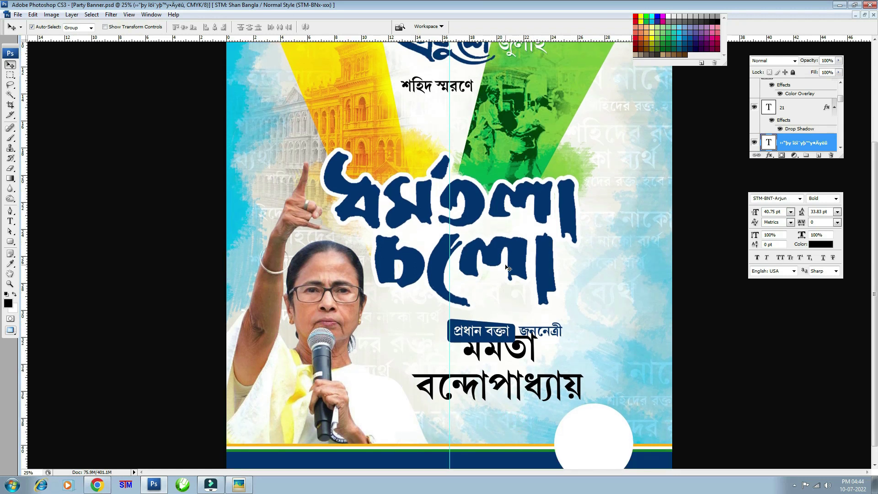
- Raise the big blue title and stretch the masked layer behind it downward
{"action": "left_click", "coordinate": [476, 203]}
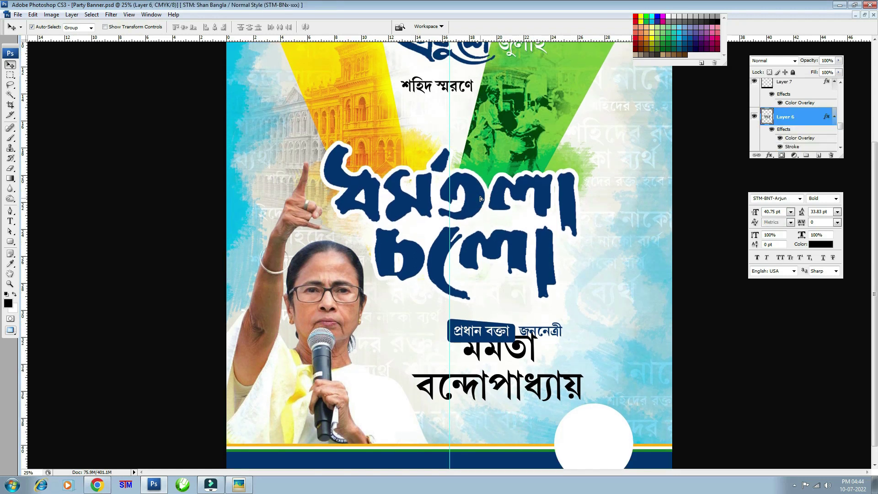
{"action": "left_click_drag", "start_coordinate": [480, 207], "coordinate": [481, 186]}
{"action": "left_click", "coordinate": [437, 218]}
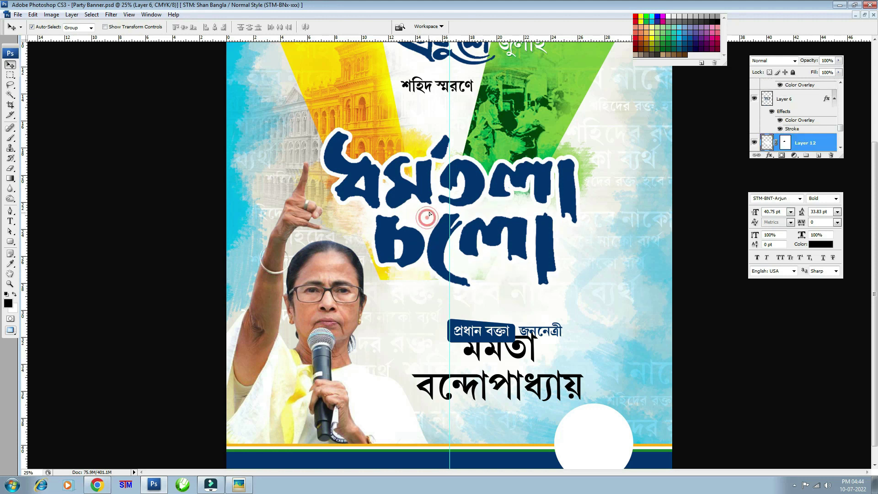
{"action": "key", "text": "ctrl+t"}
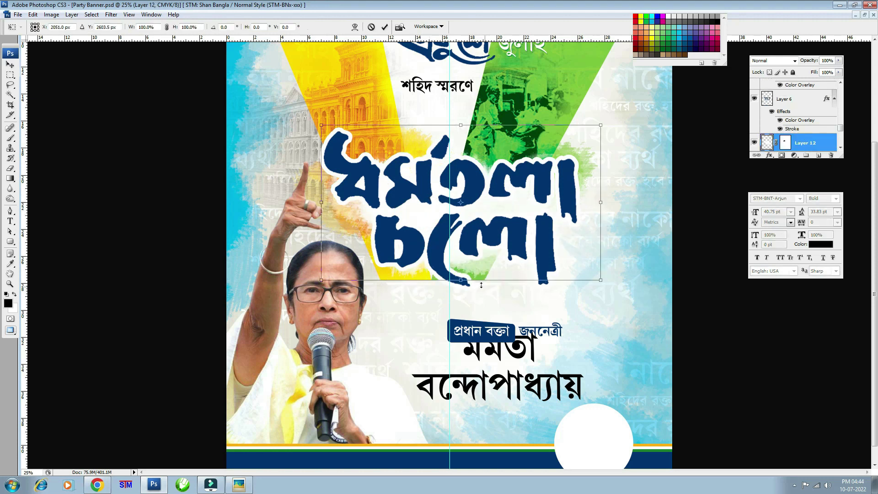
{"action": "left_click_drag", "start_coordinate": [502, 261], "coordinate": [502, 276]}
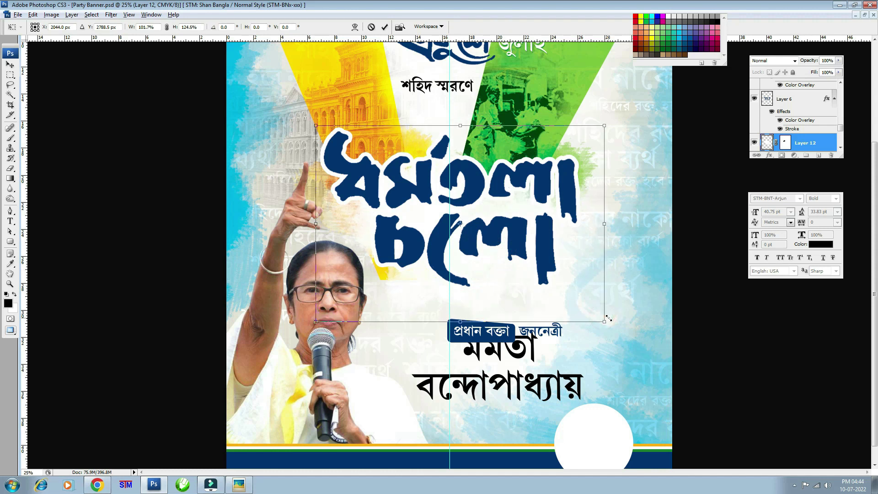
{"action": "key", "text": "Return"}
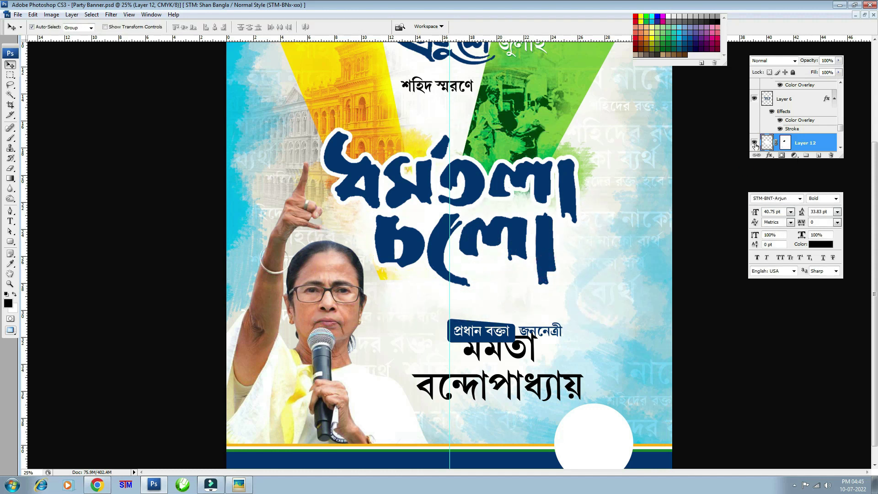
- Paint white on the layer mask to remove the yellowish tint beside the title
{"action": "key", "text": "b"}
{"action": "left_click_drag", "start_coordinate": [412, 275], "coordinate": [401, 268]}
{"action": "key", "text": "ctrl+z"}
{"action": "key", "text": "x"}
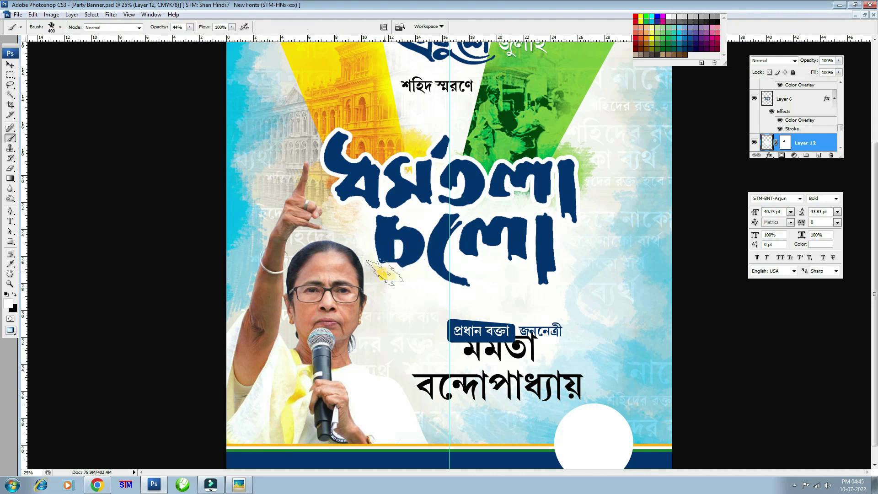
{"action": "left_click_drag", "start_coordinate": [382, 272], "coordinate": [391, 270]}
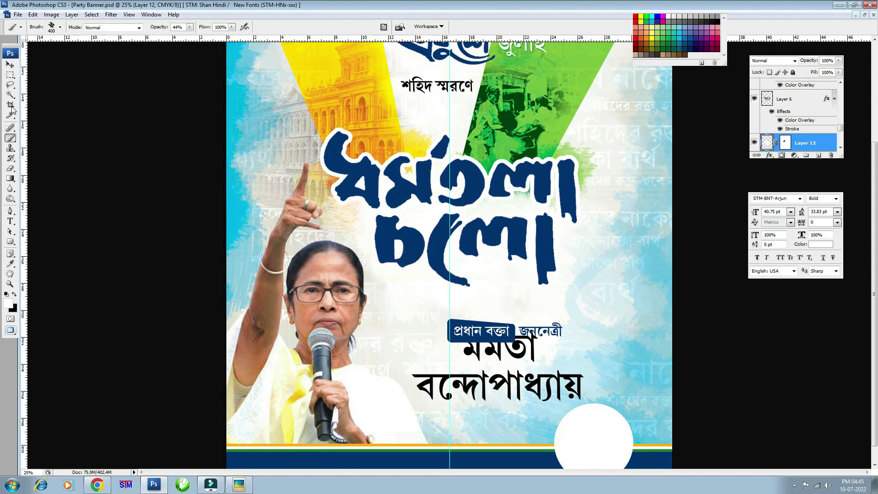
{"action": "key", "text": "x"}
- Move the speaker line and the leader's name up slightly
{"action": "left_click", "coordinate": [10, 65]}
{"action": "key", "text": "ctrl+plus"}
{"action": "scroll", "coordinate": [503, 274], "scroll_direction": "down", "scroll_amount": 2}
{"action": "left_click", "coordinate": [513, 309]}
{"action": "left_click_drag", "start_coordinate": [510, 285], "coordinate": [507, 280]}
{"action": "left_click_drag", "start_coordinate": [511, 341], "coordinate": [511, 330]}
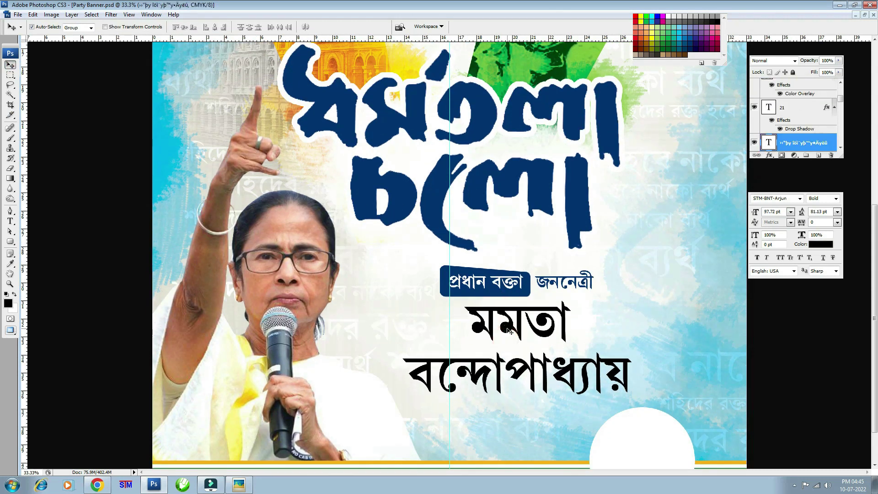
- Reduce the leading between the two lines of the leader's name
{"action": "left_click", "coordinate": [10, 221]}
{"action": "left_click", "coordinate": [626, 380]}
{"action": "key", "text": "ctrl+a"}
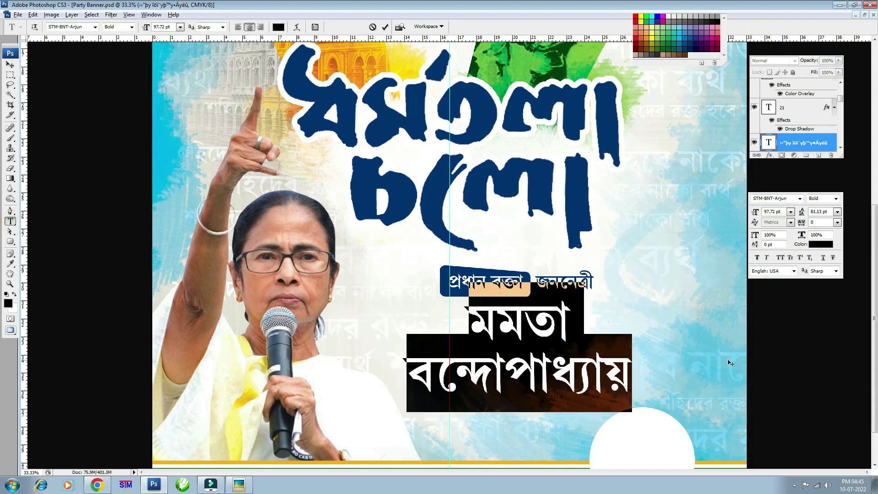
{"action": "key", "text": "alt+Up"}
{"action": "key", "text": "alt+Up"}
{"action": "left_click", "coordinate": [10, 65]}
- Scale the name text wider and larger across the poster
{"action": "key", "text": "ctrl+t"}
{"action": "mouse_move", "coordinate": [632, 399]}
{"action": "left_mouse_down"}
{"action": "mouse_move", "coordinate": [648, 398]}
{"action": "mouse_move", "coordinate": [657, 417]}
{"action": "left_mouse_up"}
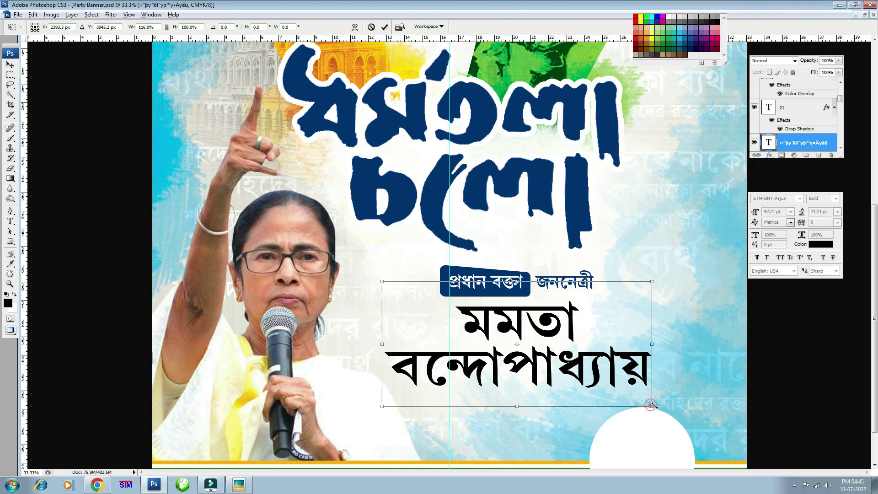
{"action": "left_click_drag", "start_coordinate": [659, 297], "coordinate": [660, 306]}
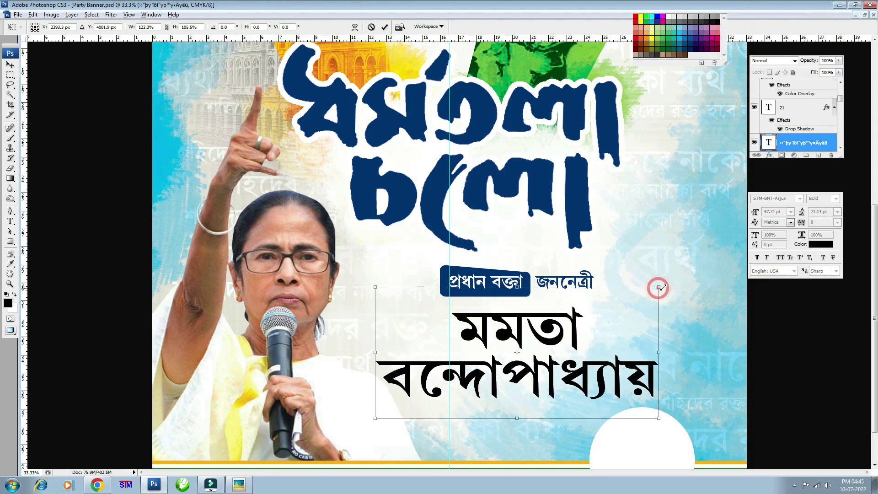
{"action": "key", "text": "Return"}
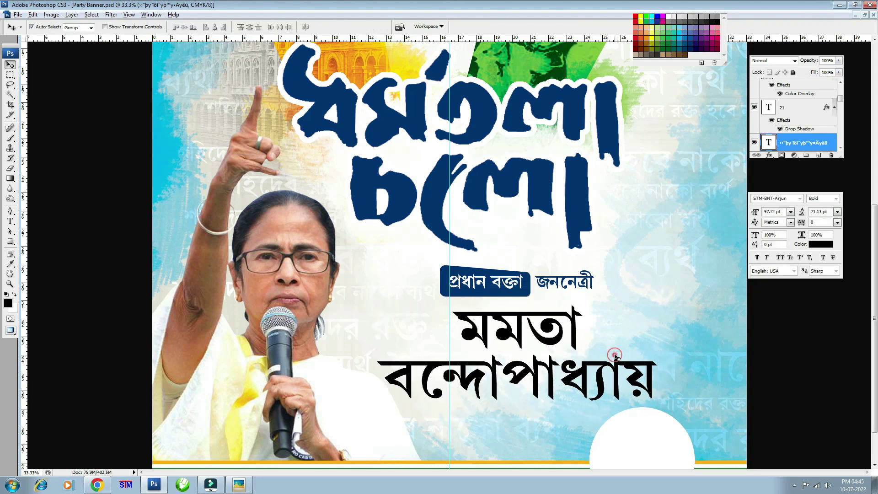
{"action": "key", "text": "ctrl+minus"}
{"action": "key", "text": "ctrl+plus"}
{"action": "scroll", "coordinate": [514, 300], "scroll_direction": "down", "scroll_amount": 2}
{"action": "left_click", "coordinate": [562, 251]}
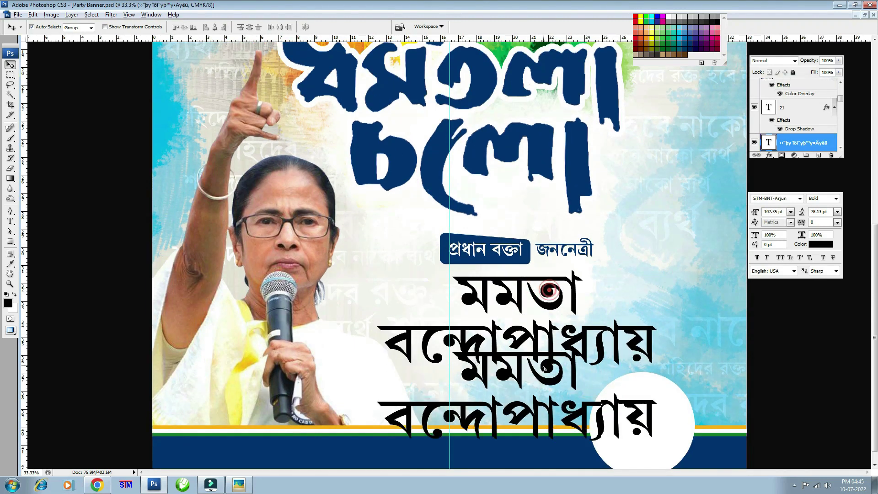
- Place a copy of the name lower down, shrunk to about 30%
{"action": "left_click_drag", "start_coordinate": [528, 295], "coordinate": [529, 380]}
{"action": "key", "text": "ctrl+t"}
{"action": "left_click_drag", "start_coordinate": [651, 342], "coordinate": [541, 394]}
{"action": "key", "text": "Return"}
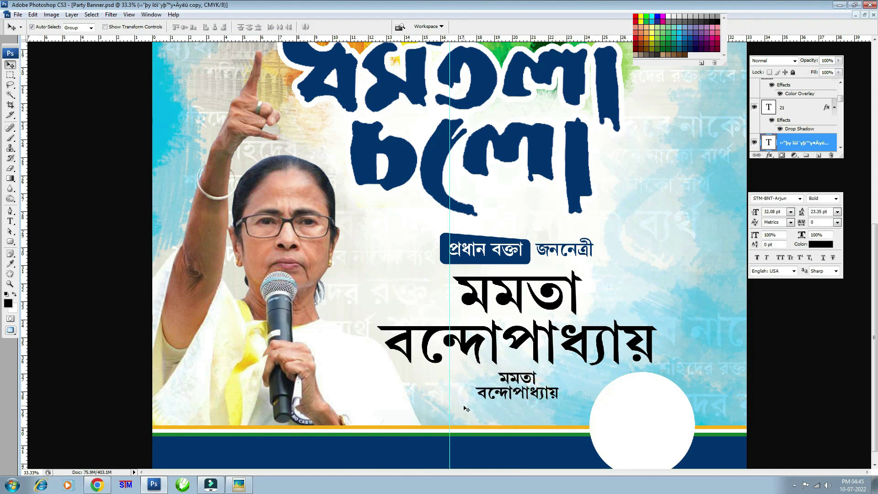
- Retype the copy as 'সময় – বেলা ১২টা' with 'বেলা ১২টা' in a larger size
{"action": "left_click", "coordinate": [10, 221]}
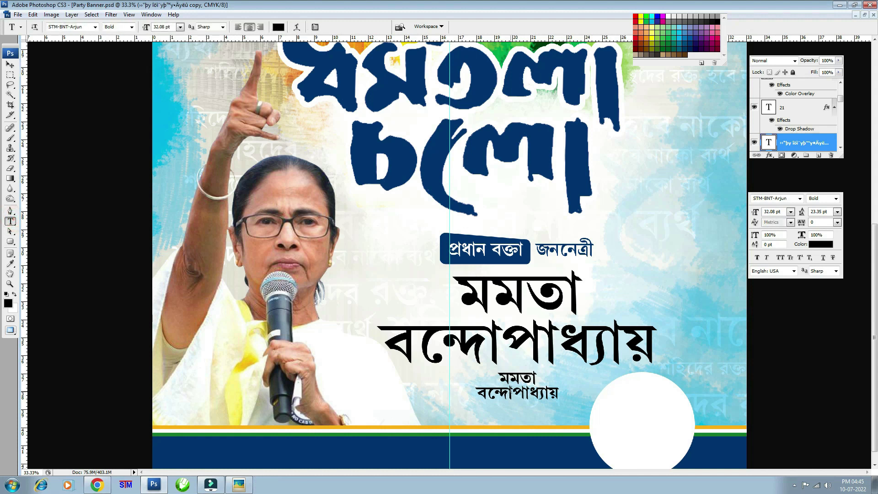
{"action": "left_click_drag", "start_coordinate": [501, 372], "coordinate": [560, 389]}
{"action": "type", "text": "স"}
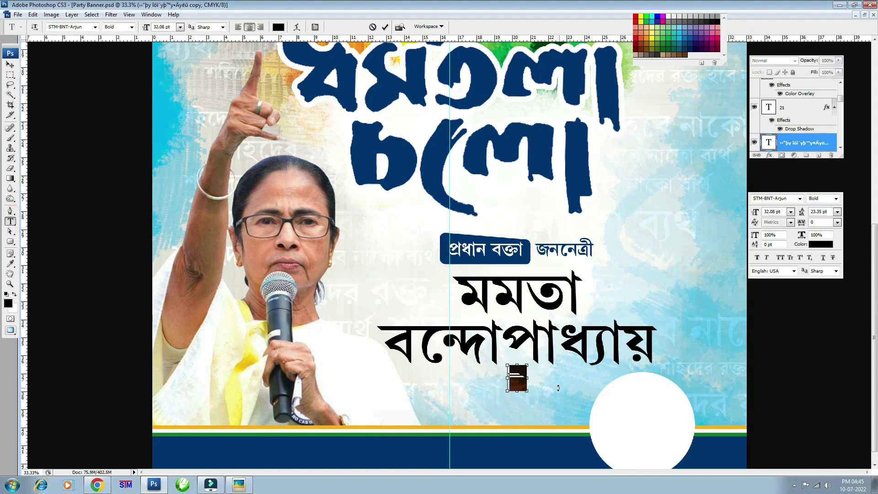
{"action": "type", "text": "ময়"}
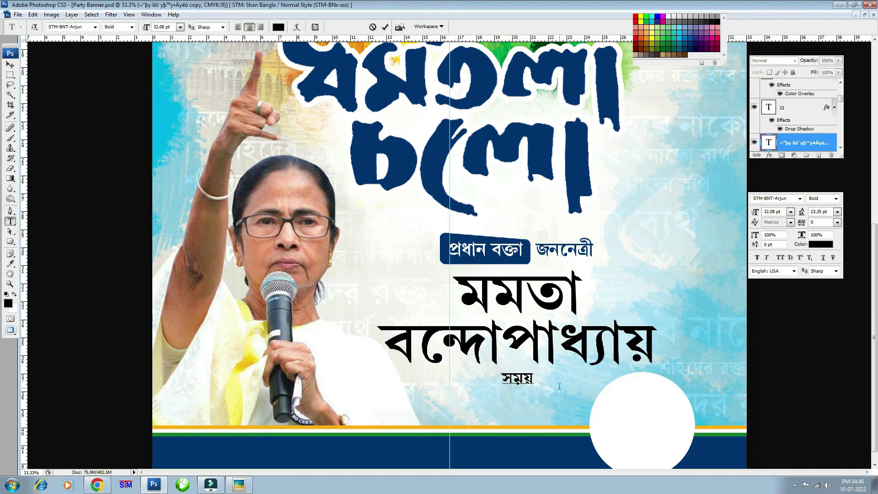
{"action": "type", "text": " – বে"}
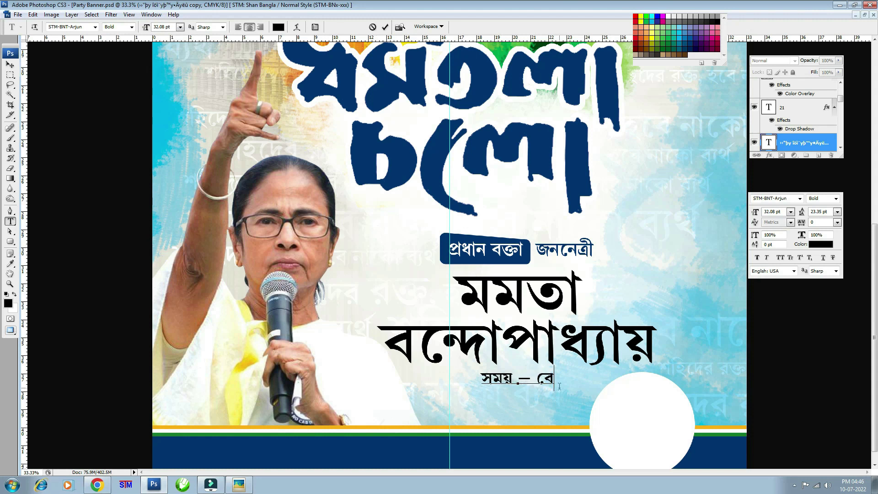
{"action": "type", "text": "লা ১২টা"}
{"action": "left_click", "coordinate": [10, 64]}
{"action": "left_click", "coordinate": [10, 221]}
{"action": "left_click_drag", "start_coordinate": [509, 381], "coordinate": [619, 385]}
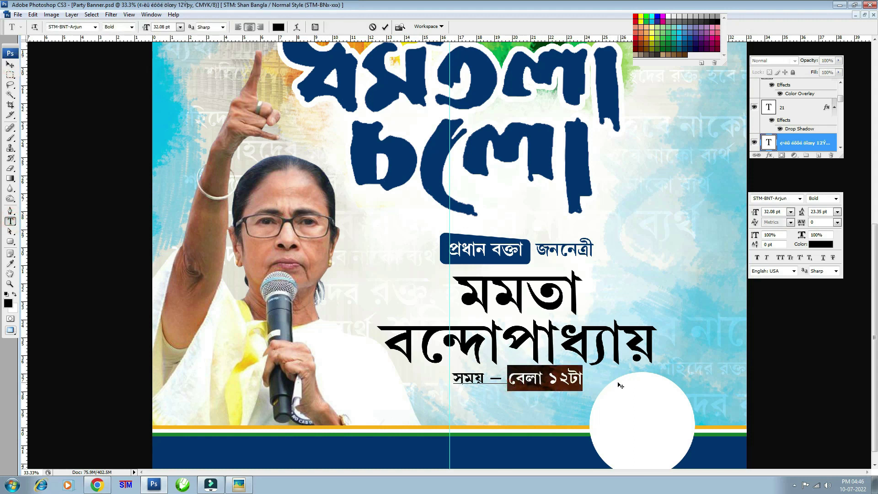
{"action": "key", "text": "ctrl+shift+period"}
{"action": "key", "text": "ctrl+shift+period"}
{"action": "key", "text": "ctrl+shift+period"}
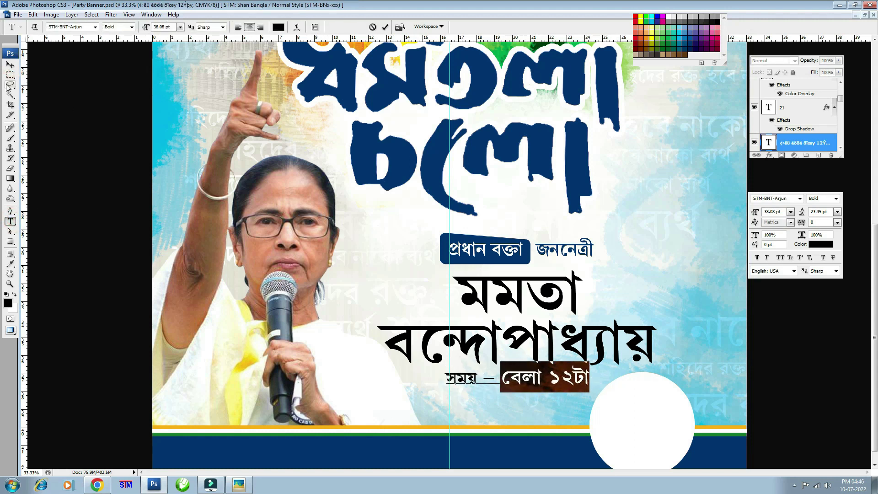
{"action": "left_click", "coordinate": [10, 65]}
- Reposition and slightly enlarge the time line, and shift the white circle right
{"action": "key", "text": "ctrl+t"}
{"action": "mouse_move", "coordinate": [549, 376]}
{"action": "left_mouse_down"}
{"action": "mouse_move", "coordinate": [550, 387]}
{"action": "mouse_move", "coordinate": [600, 369]}
{"action": "left_mouse_up"}
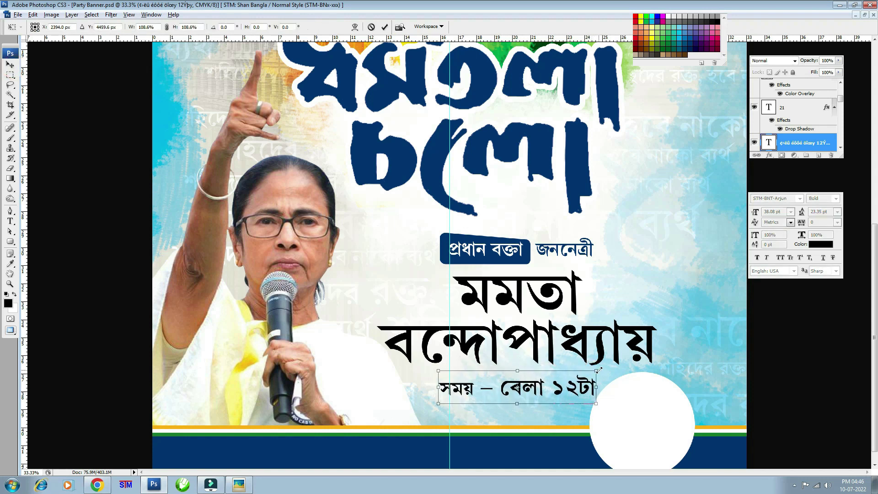
{"action": "key", "text": "Return"}
{"action": "left_click_drag", "start_coordinate": [622, 421], "coordinate": [644, 423]}
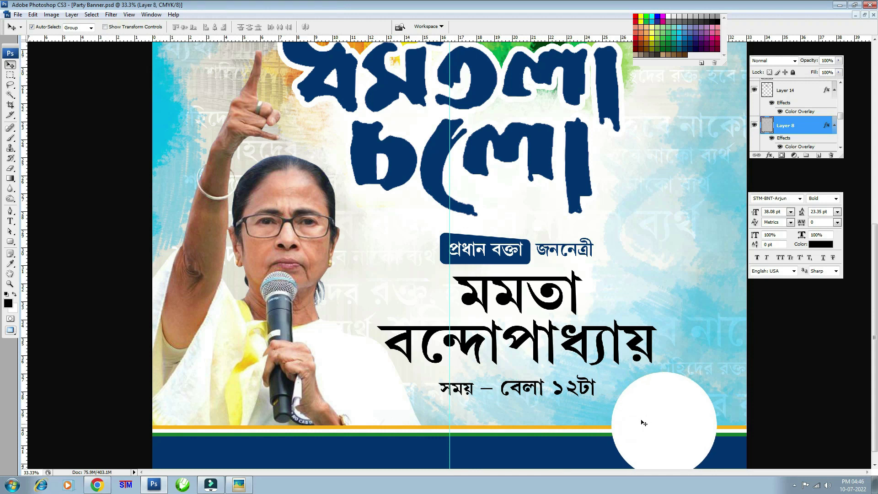
{"action": "left_click", "coordinate": [559, 394]}
{"action": "key", "text": "ctrl+t"}
{"action": "left_click_drag", "start_coordinate": [598, 370], "coordinate": [601, 370]}
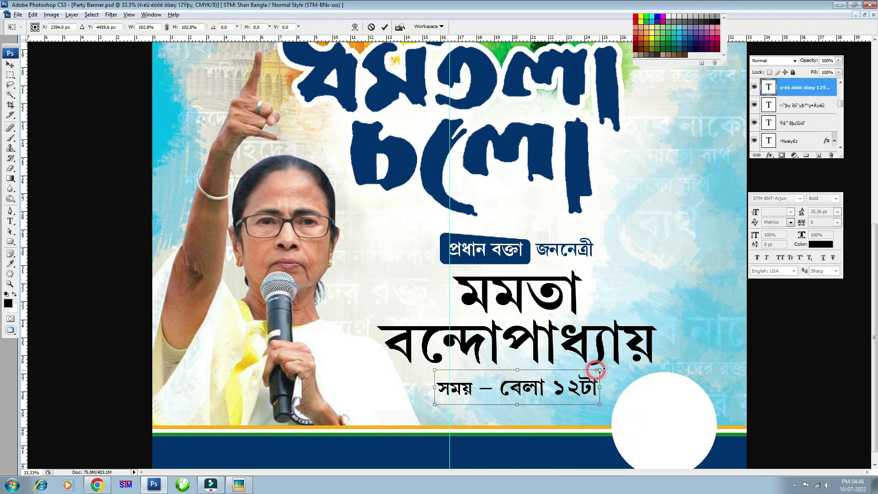
{"action": "key", "text": "Return"}
{"action": "key", "text": "shift+Down"}
{"action": "key", "text": "shift+Down"}
{"action": "key", "text": "shift+Down"}
- Enlarge the leader's name slightly, making it a bit taller
{"action": "left_click", "coordinate": [568, 349]}
{"action": "key", "text": "ctrl+t"}
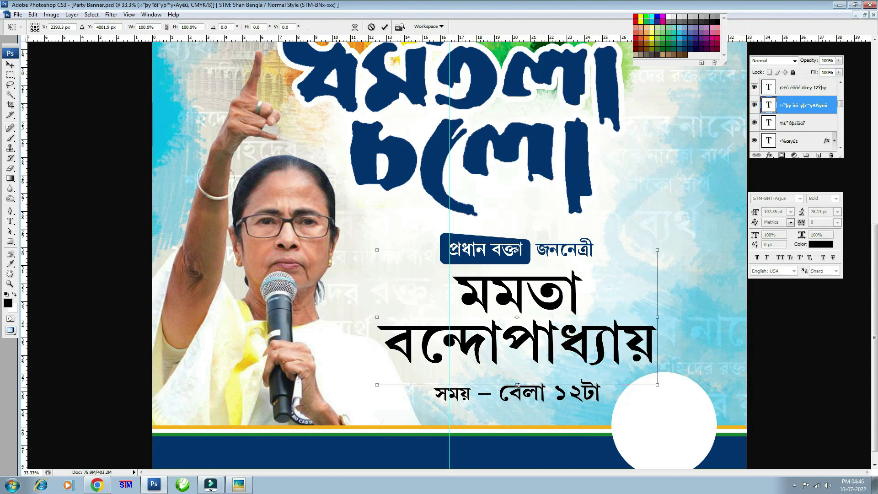
{"action": "left_click_drag", "start_coordinate": [517, 385], "coordinate": [518, 391]}
{"action": "left_click_drag", "start_coordinate": [660, 250], "coordinate": [668, 243]}
{"action": "key", "text": "Return"}
{"action": "left_click", "coordinate": [563, 397]}
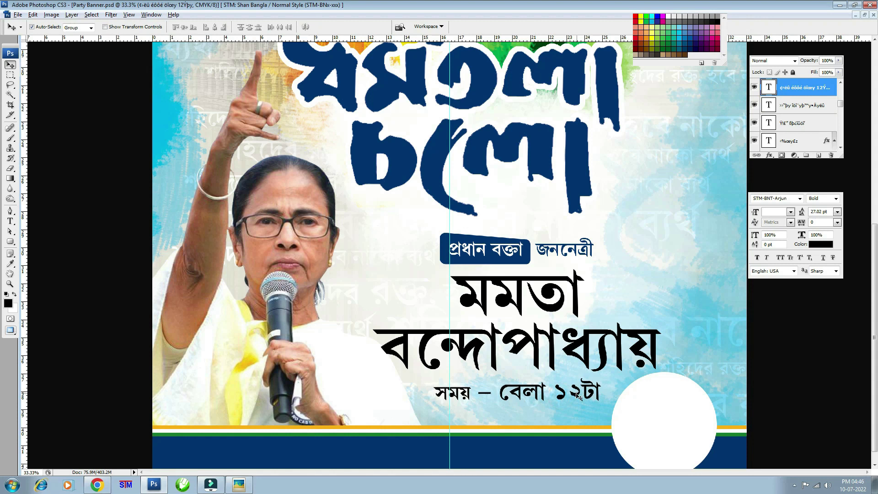
{"action": "key", "text": "ctrl+minus"}
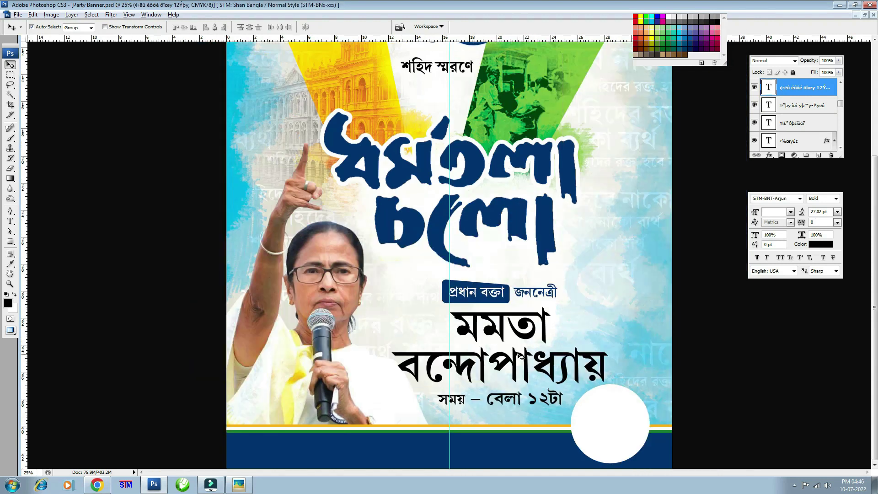
- Colour the leader's name navy blue (#003471)
{"action": "left_click", "coordinate": [523, 326]}
{"action": "left_click", "coordinate": [810, 244]}
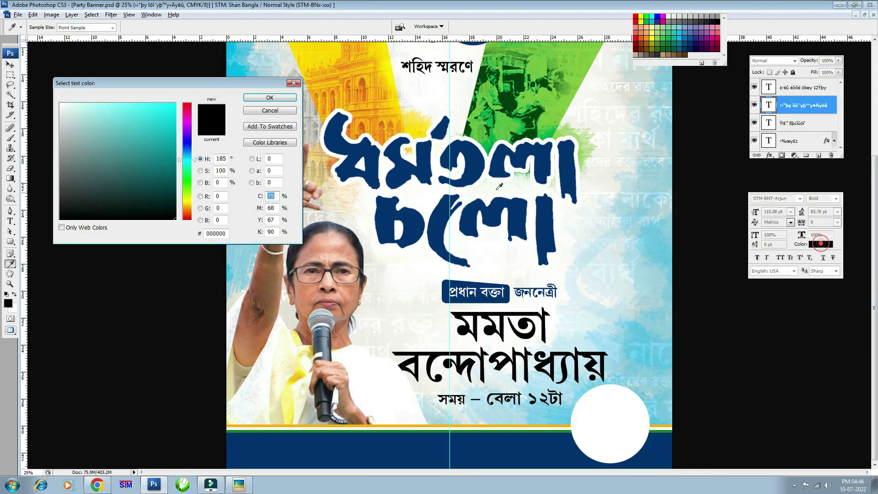
{"action": "left_click", "coordinate": [525, 156]}
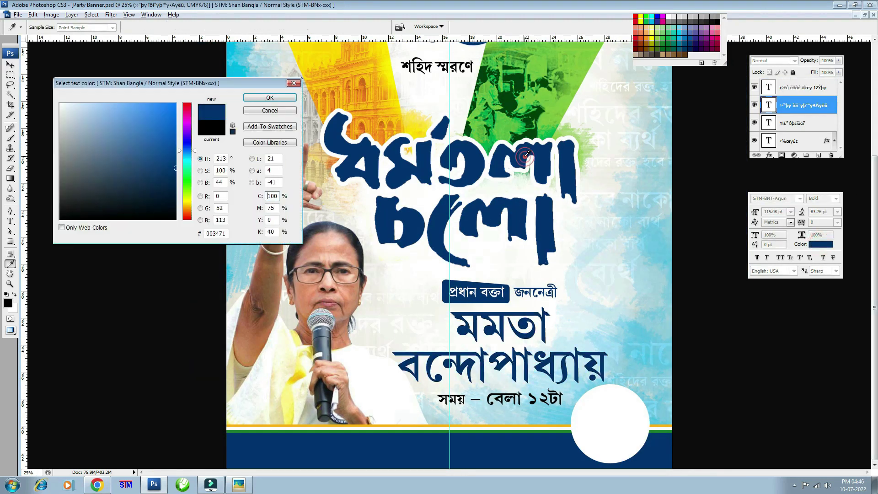
{"action": "left_click", "coordinate": [678, 47]}
{"action": "left_click", "coordinate": [684, 47]}
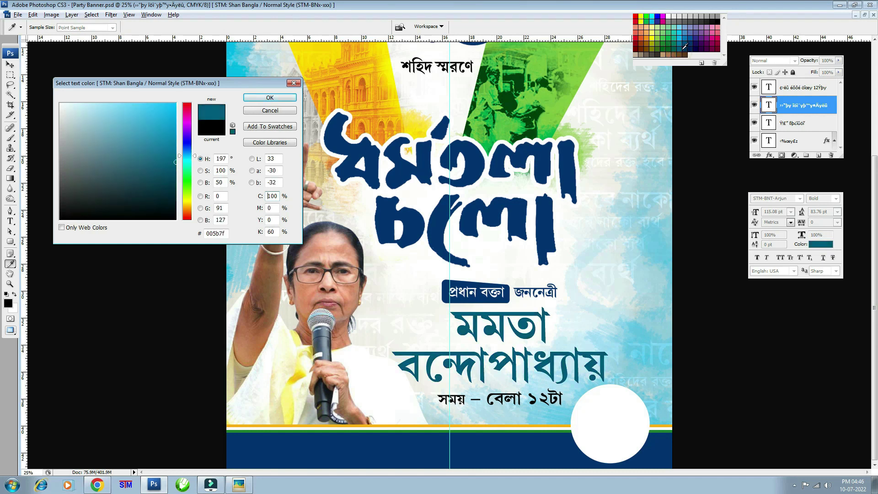
{"action": "left_click", "coordinate": [168, 175]}
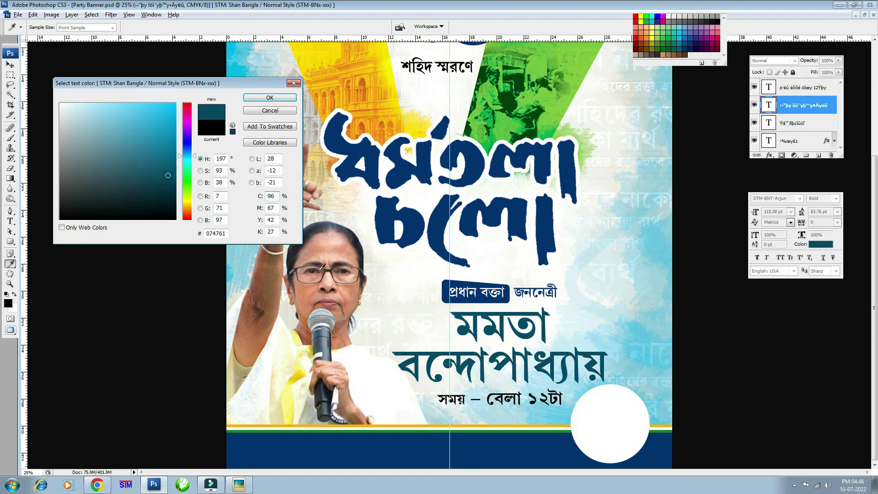
{"action": "left_click", "coordinate": [480, 446]}
{"action": "left_click", "coordinate": [270, 97]}
- Colour the 'বেলা ১২টা' part of the time line the same navy blue
{"action": "key", "text": "ctrl+plus"}
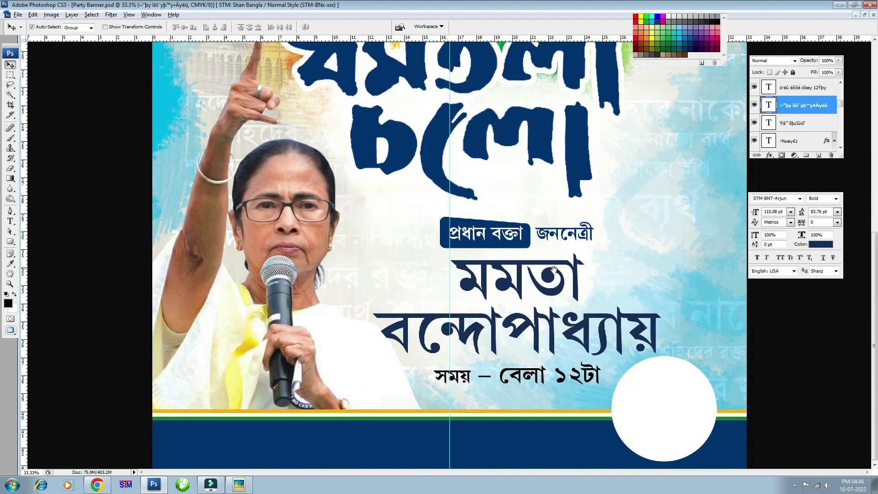
{"action": "key", "text": "ctrl+plus"}
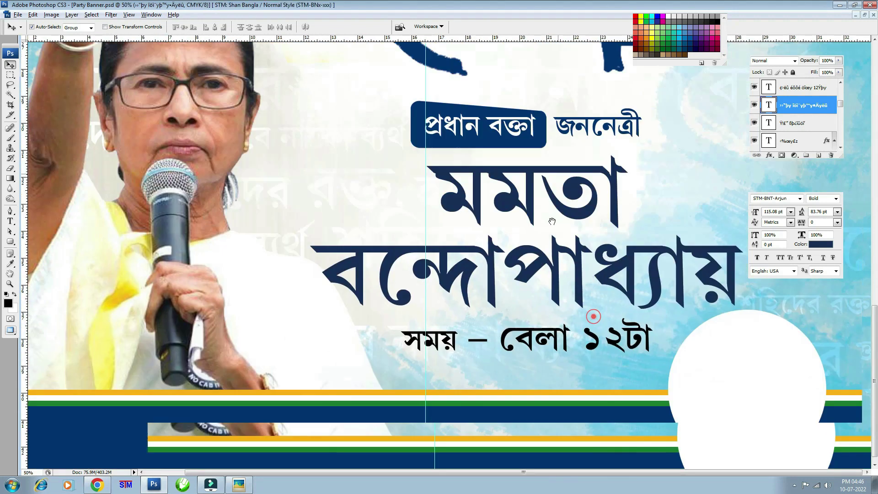
{"action": "left_click", "coordinate": [529, 331]}
{"action": "key", "text": "t"}
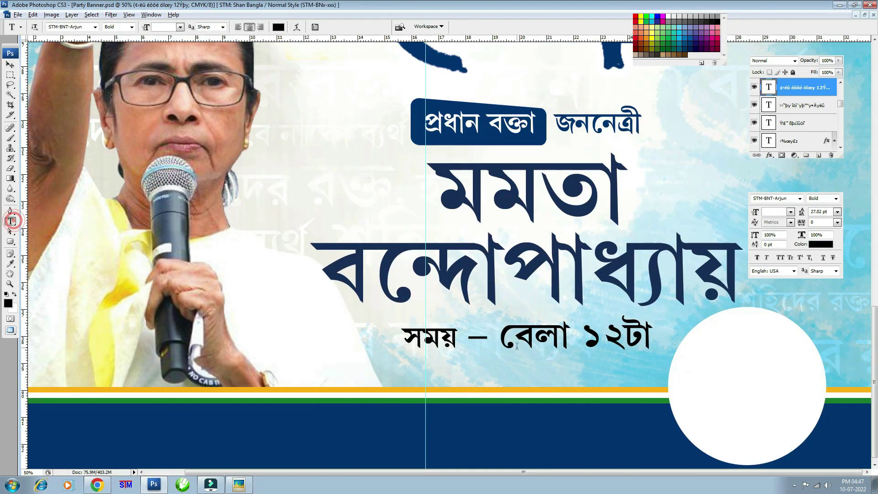
{"action": "left_click_drag", "start_coordinate": [502, 339], "coordinate": [625, 317]}
{"action": "left_click", "coordinate": [812, 246]}
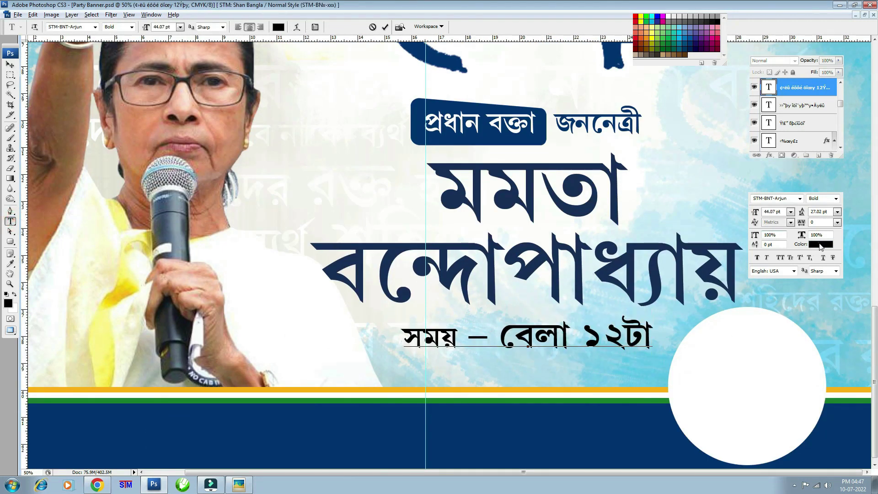
{"action": "left_click", "coordinate": [572, 188]}
{"action": "left_click", "coordinate": [270, 97]}
{"action": "key", "text": "ctrl+Return"}
- Move the time line down slightly
{"action": "key", "text": "ctrl+t"}
{"action": "left_click_drag", "start_coordinate": [619, 341], "coordinate": [618, 347]}
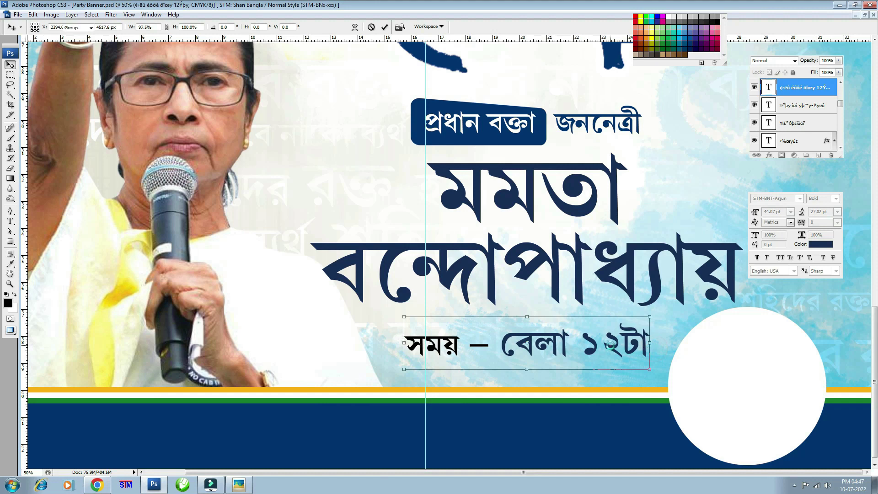
{"action": "key", "text": "Return"}
{"action": "key", "text": "ctrl+minus"}
{"action": "key", "text": "ctrl+minus"}
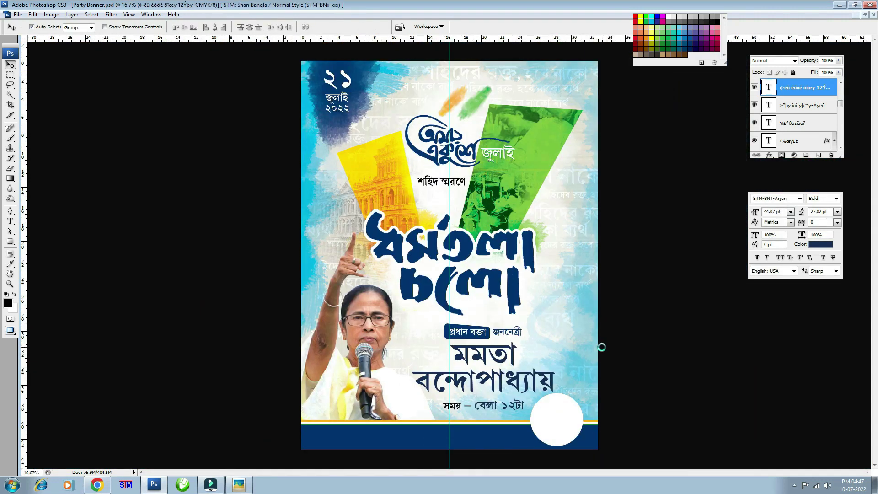
- Add a thick white Stroke layer style to the leader's name
{"action": "key", "text": "ctrl+plus"}
{"action": "scroll", "coordinate": [554, 395], "scroll_direction": "down", "scroll_amount": 3}
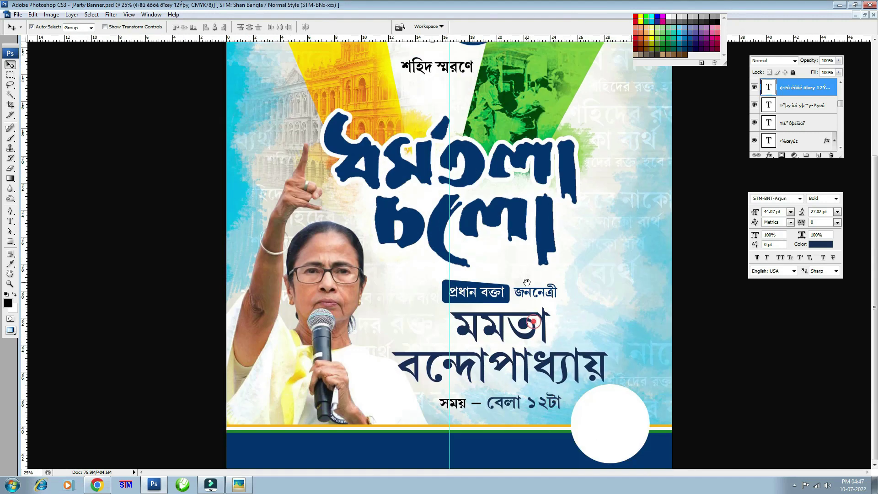
{"action": "key", "text": "ctrl+plus"}
{"action": "scroll", "coordinate": [529, 286], "scroll_direction": "down", "scroll_amount": 5}
{"action": "left_click", "coordinate": [530, 191]}
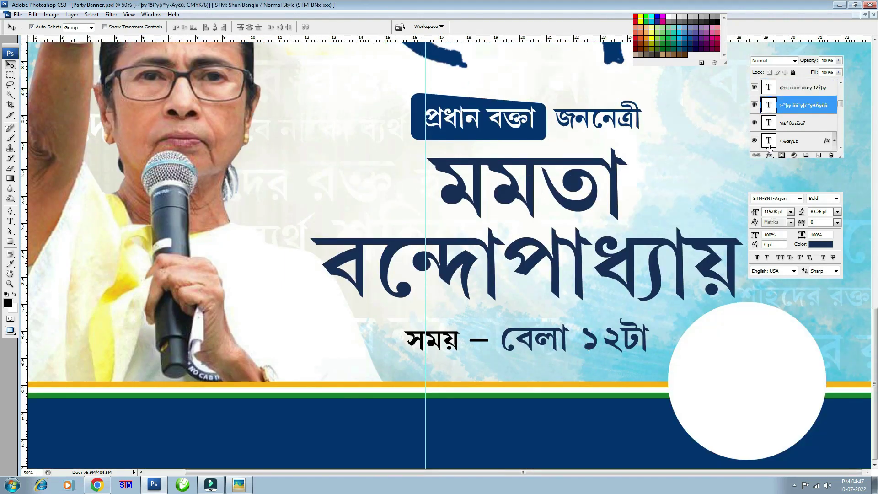
{"action": "left_click", "coordinate": [770, 155]}
{"action": "left_click", "coordinate": [787, 274]}
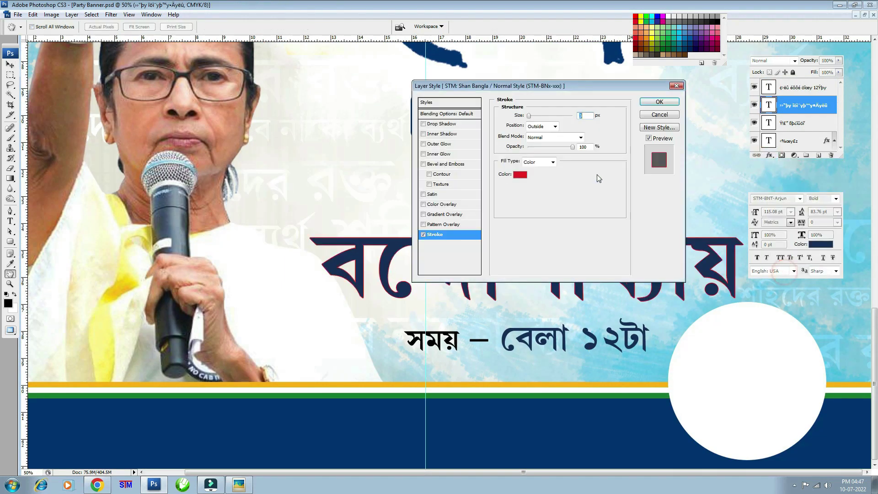
{"action": "left_click", "coordinate": [520, 174]}
{"action": "left_click", "coordinate": [61, 105]}
{"action": "left_click", "coordinate": [270, 98]}
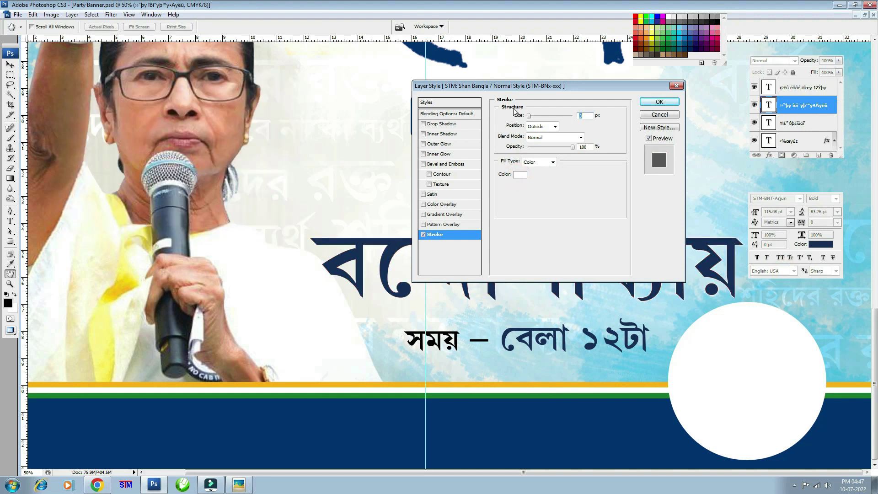
{"action": "left_click_drag", "start_coordinate": [503, 85], "coordinate": [183, 33]}
{"action": "left_click", "coordinate": [210, 64]}
{"action": "left_click_drag", "start_coordinate": [211, 64], "coordinate": [212, 65]}
{"action": "key", "text": "Return"}
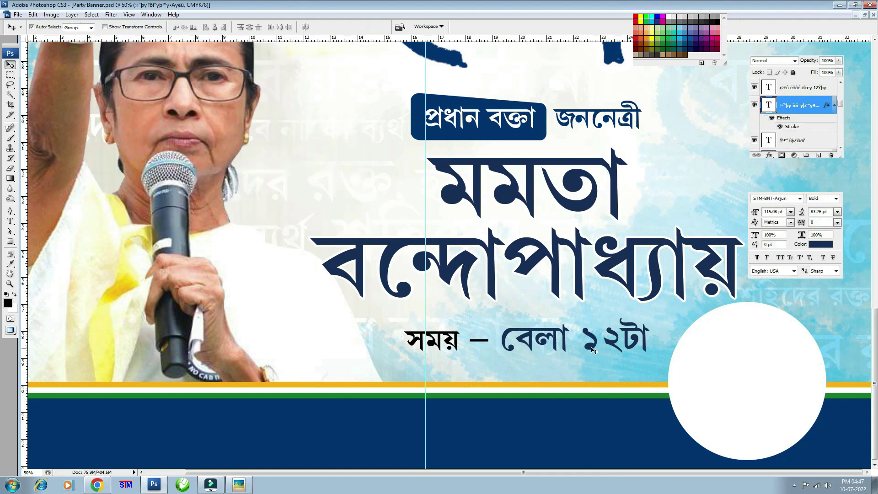
- Add a white Stroke layer style to the 'সময় – বেলা ১২টা' line
{"action": "left_click", "coordinate": [800, 87]}
{"action": "left_click", "coordinate": [769, 155]}
{"action": "left_click", "coordinate": [788, 274]}
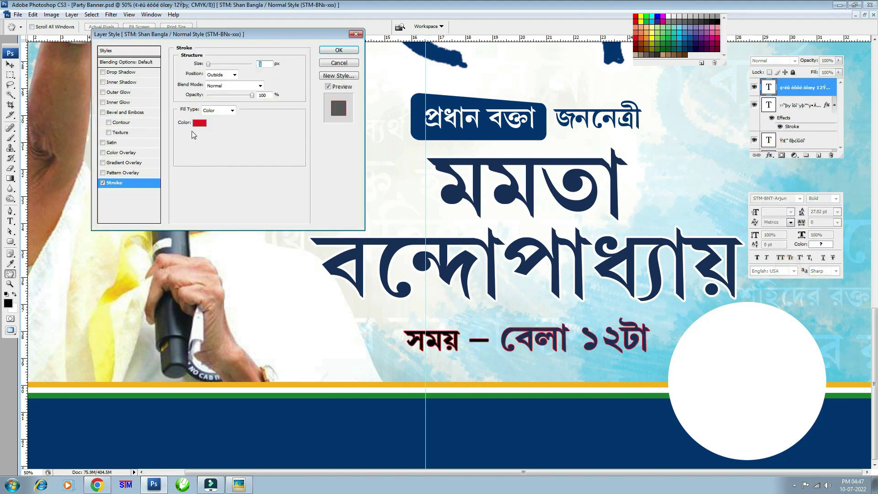
{"action": "left_click", "coordinate": [200, 123]}
{"action": "left_click", "coordinate": [61, 93]}
{"action": "left_click", "coordinate": [273, 94]}
{"action": "left_click", "coordinate": [210, 65]}
{"action": "key", "text": "Return"}
- Return to the maximised poster window and zoom in on its footer area
{"action": "key", "text": "ctrl+0"}
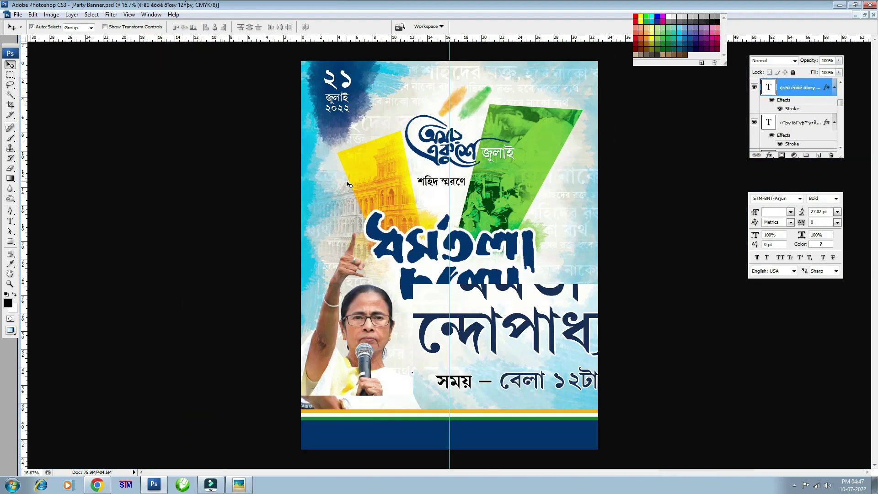
{"action": "left_click", "coordinate": [865, 15]}
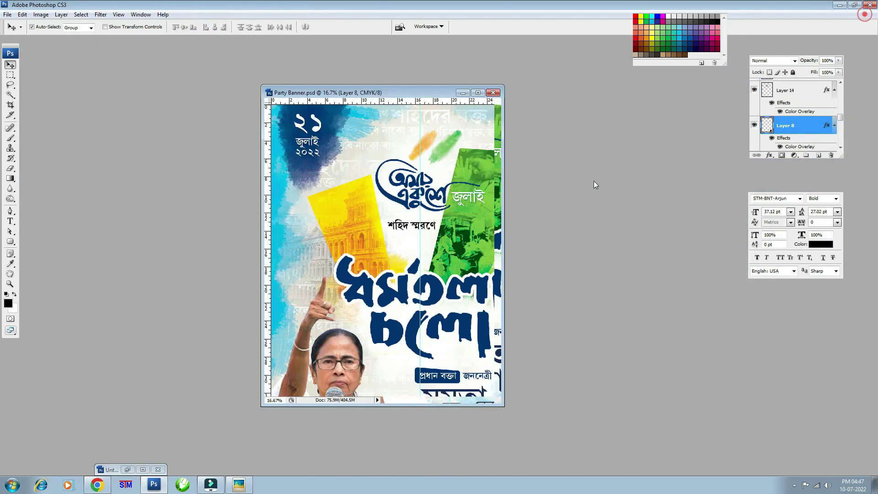
{"action": "key", "text": "ctrl+minus"}
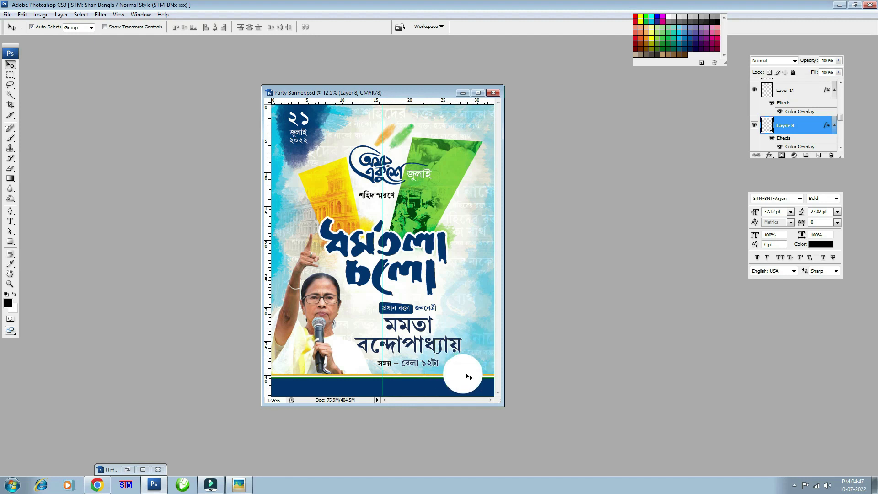
{"action": "left_click", "coordinate": [128, 469]}
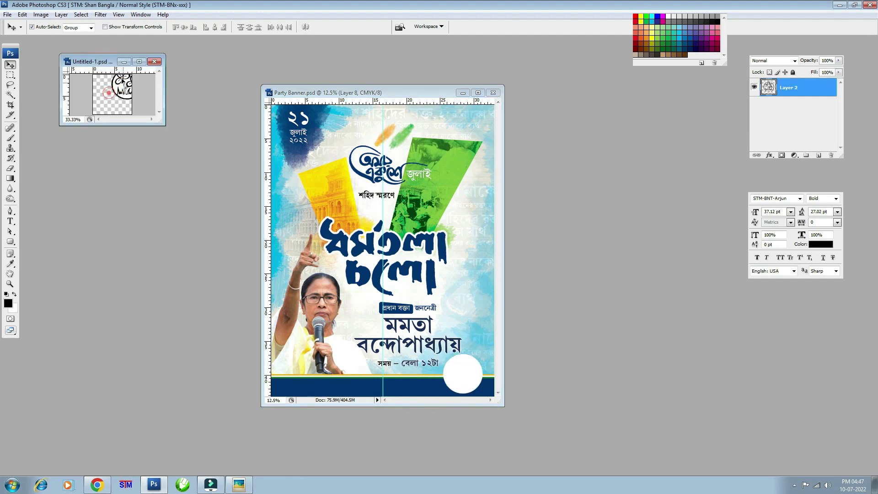
{"action": "left_click", "coordinate": [461, 368]}
{"action": "left_click", "coordinate": [478, 93]}
{"action": "key", "text": "ctrl+plus"}
{"action": "key", "text": "ctrl+plus"}
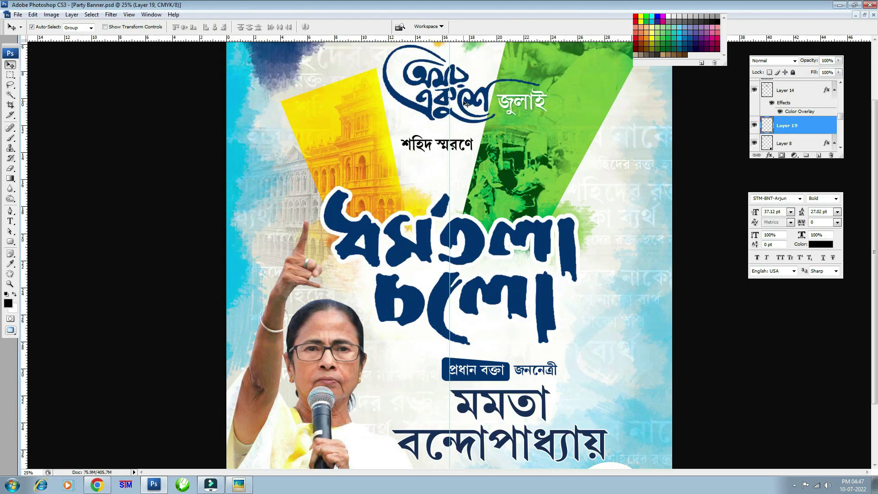
{"action": "key", "text": "ctrl+plus"}
{"action": "scroll", "coordinate": [592, 178], "scroll_direction": "down", "scroll_amount": 5}
- Scale the party logo up to fill the white circle and centre it there
{"action": "key", "text": "ctrl+t"}
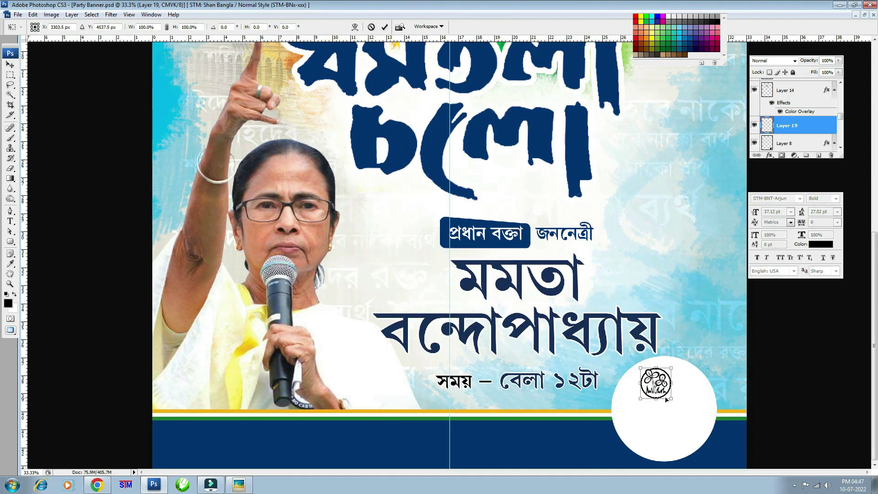
{"action": "left_click_drag", "start_coordinate": [672, 399], "coordinate": [721, 452]}
{"action": "left_click_drag", "start_coordinate": [693, 411], "coordinate": [689, 411]}
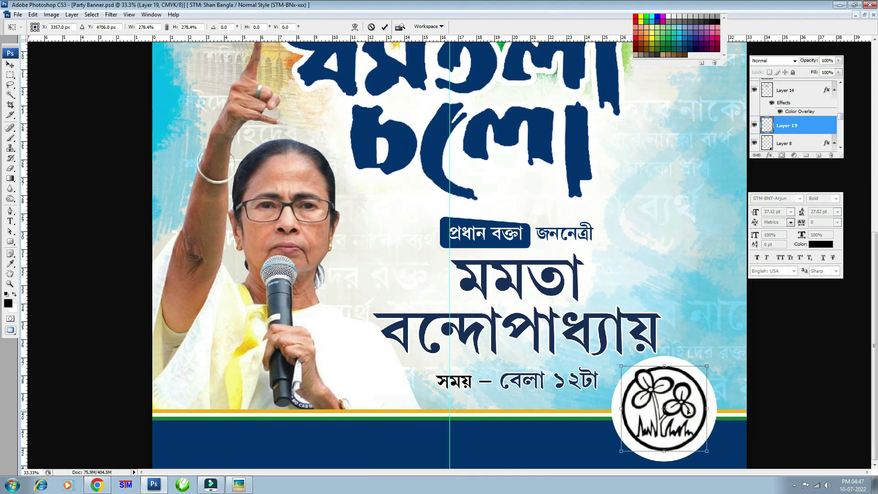
{"action": "left_click_drag", "start_coordinate": [708, 368], "coordinate": [713, 362]}
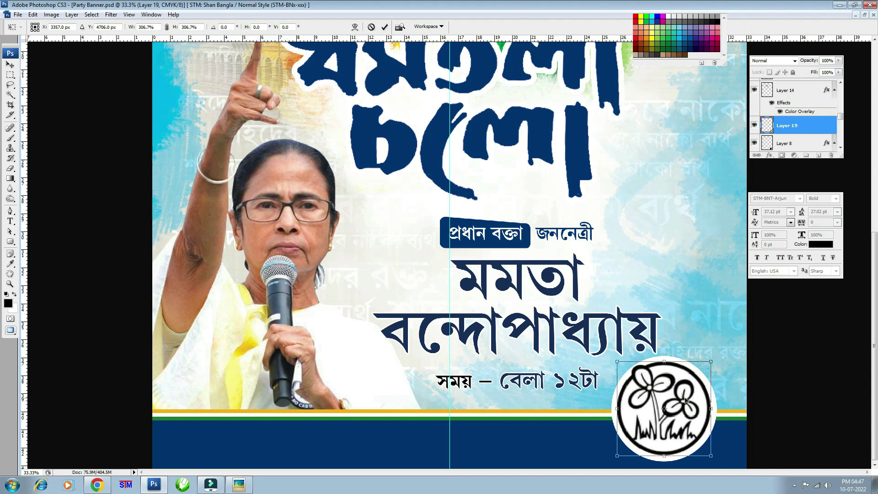
{"action": "key", "text": "Return"}
- Align the logo with the circle layer and check the lower poster
{"action": "key", "text": "ctrl+plus"}
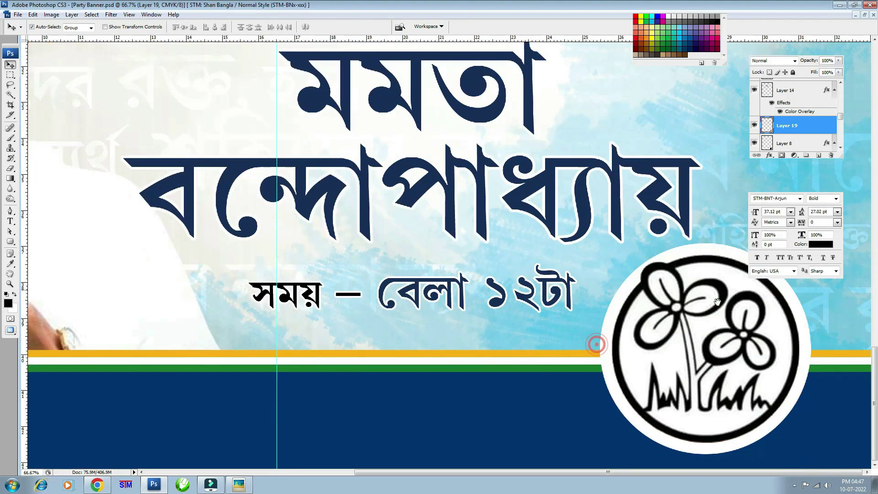
{"action": "left_click", "coordinate": [779, 146], "text": "shift"}
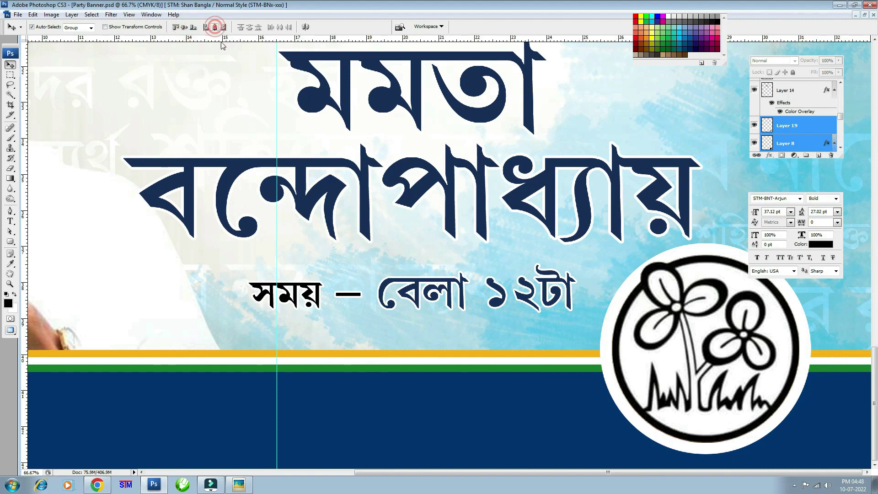
{"action": "left_click", "coordinate": [788, 126]}
{"action": "key", "text": "ctrl+t"}
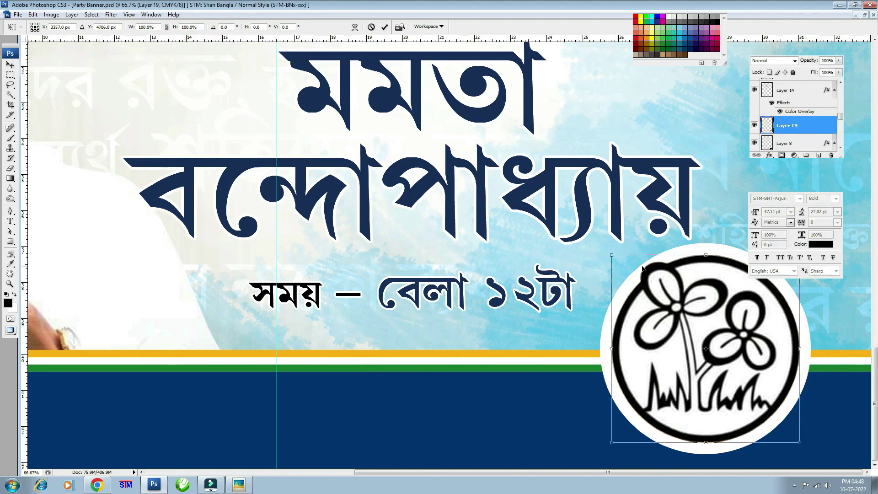
{"action": "key", "text": "Return"}
{"action": "key", "text": "ctrl+minus"}
{"action": "key", "text": "ctrl+minus"}
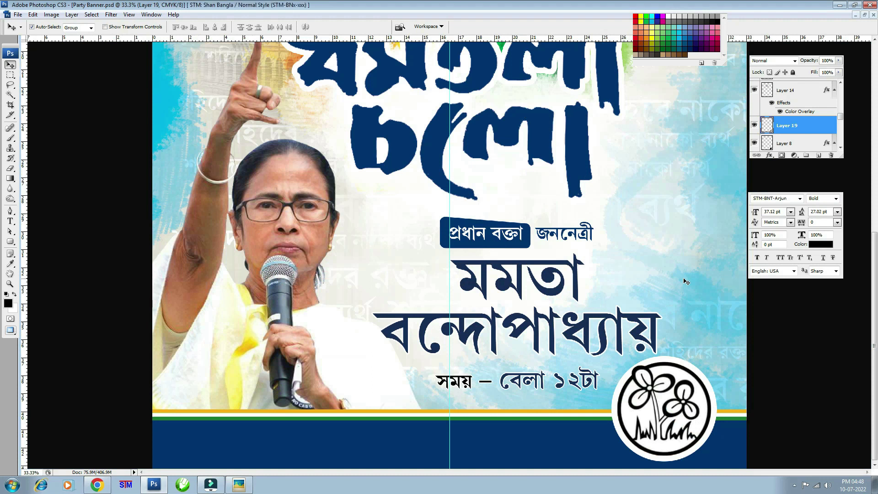
{"action": "key", "text": "ctrl+minus"}
{"action": "key", "text": "ctrl+minus"}
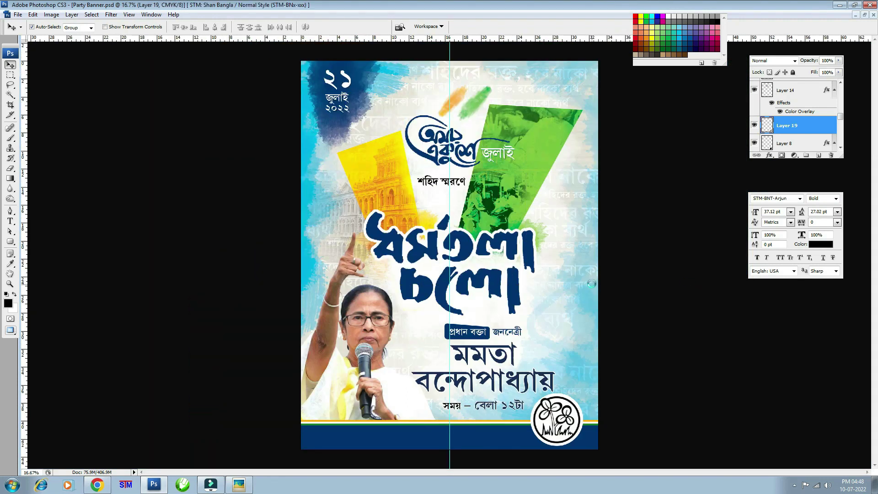
{"action": "key", "text": "ctrl+plus"}
{"action": "key", "text": "ctrl+plus"}
{"action": "scroll", "coordinate": [621, 224], "scroll_direction": "down", "scroll_amount": 5}
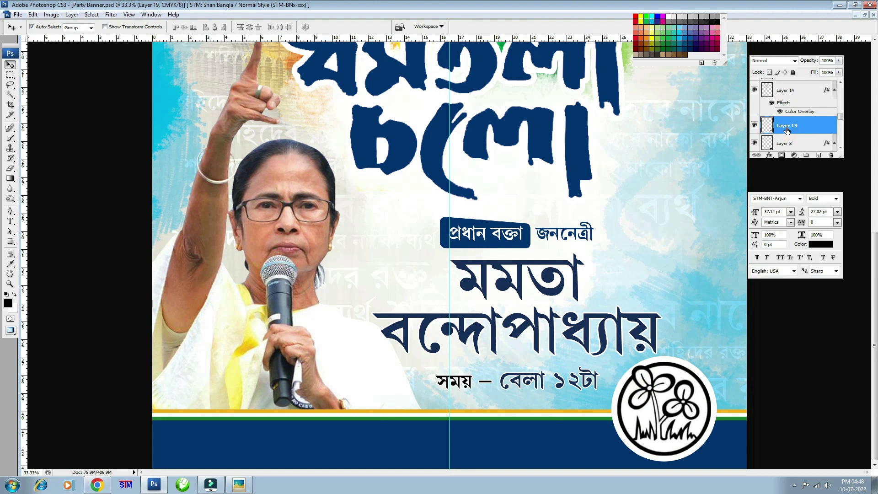
{"action": "key", "text": "ctrl+minus"}
{"action": "key", "text": "ctrl+minus"}
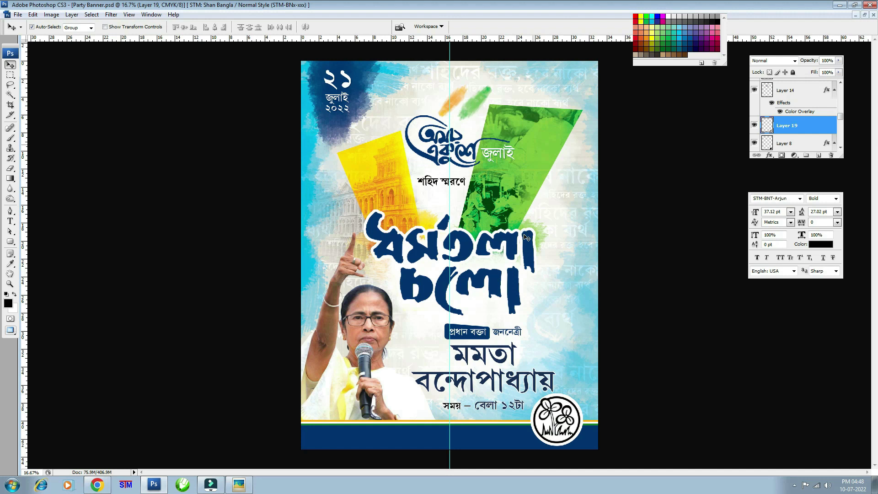
{"action": "key", "text": "ctrl+plus"}
{"action": "scroll", "coordinate": [559, 292], "scroll_direction": "down", "scroll_amount": 3}
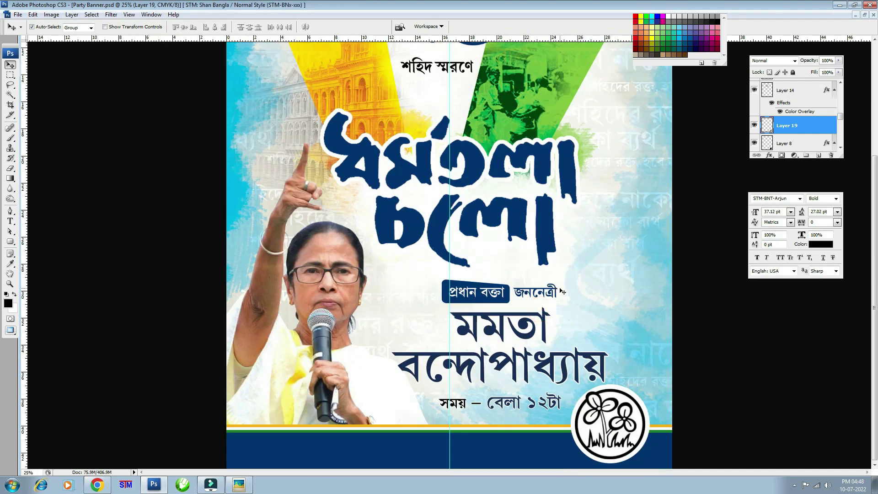
{"action": "key", "text": "ctrl+plus"}
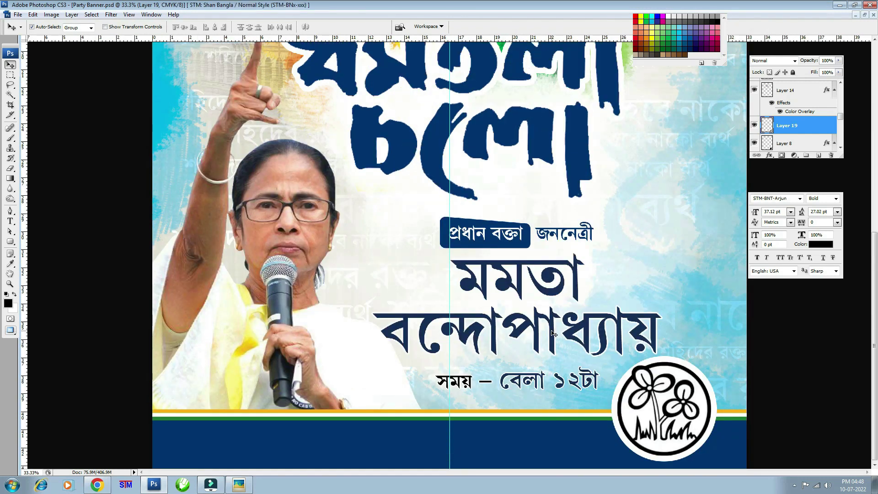
- Copy the time text down onto the navy bar and clear its layer style
{"action": "left_click_drag", "start_coordinate": [519, 380], "coordinate": [410, 438]}
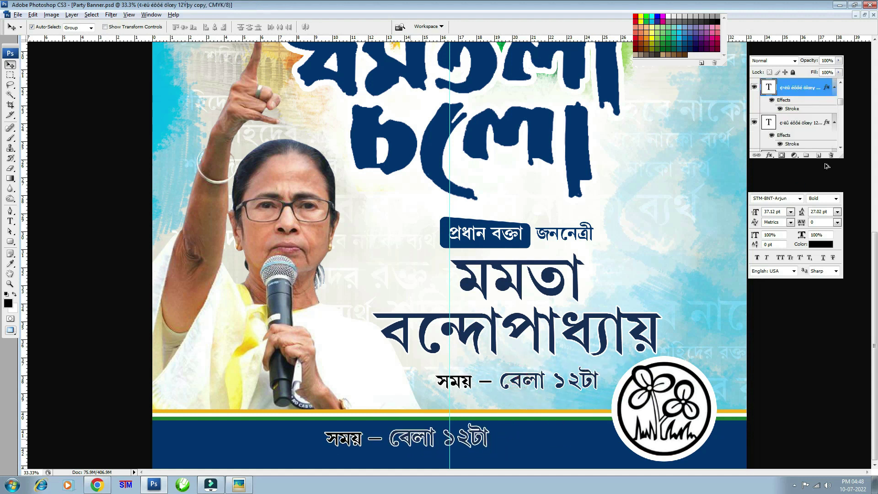
{"action": "right_click", "coordinate": [799, 90]}
{"action": "left_click", "coordinate": [810, 354]}
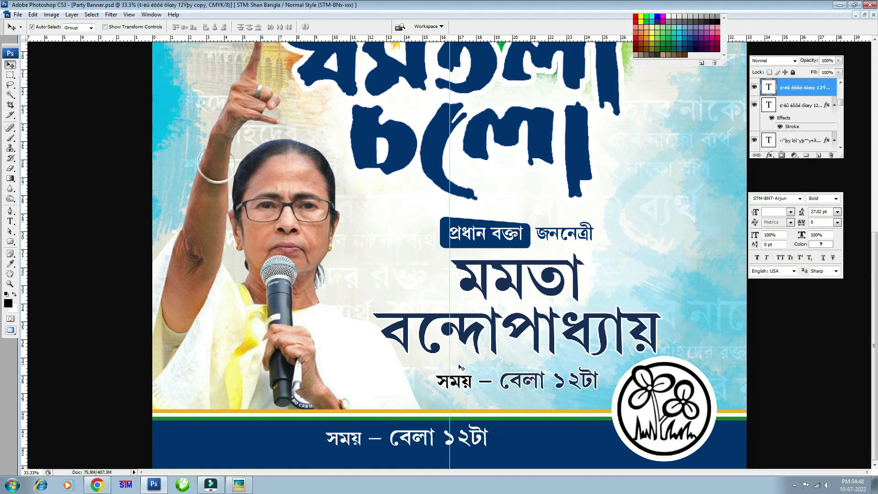
- Retype the copied text as 'পশ্চিমবঙ্গ তৃণমূল কংগ্রেস কর্তৃক প্রচারিত', fixing the last word
{"action": "double_click", "coordinate": [514, 437]}
{"action": "type", "text": "cÖv"}
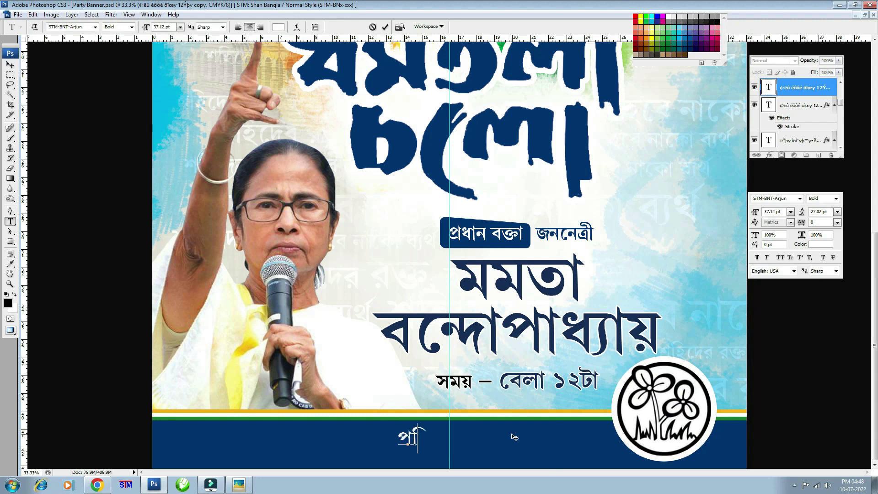
{"action": "type", "text": "ðge½"}
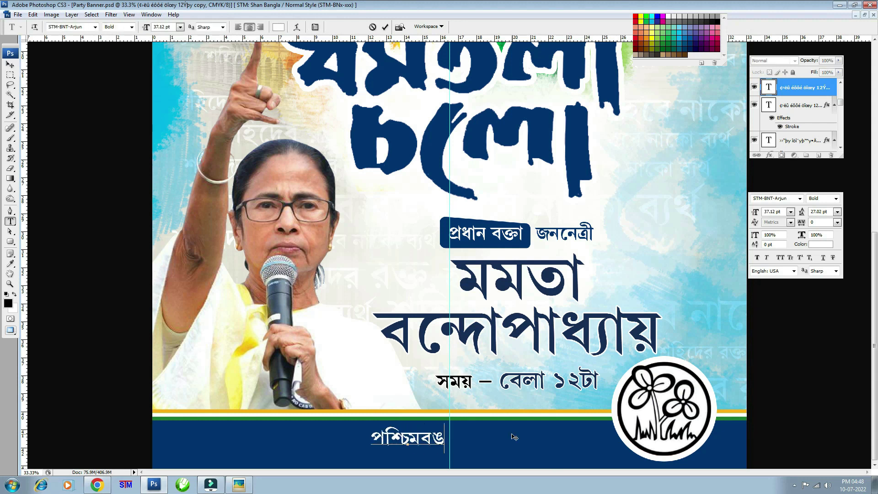
{"action": "type", "text": " Z…Yg~j Ks‡MÖm K"}
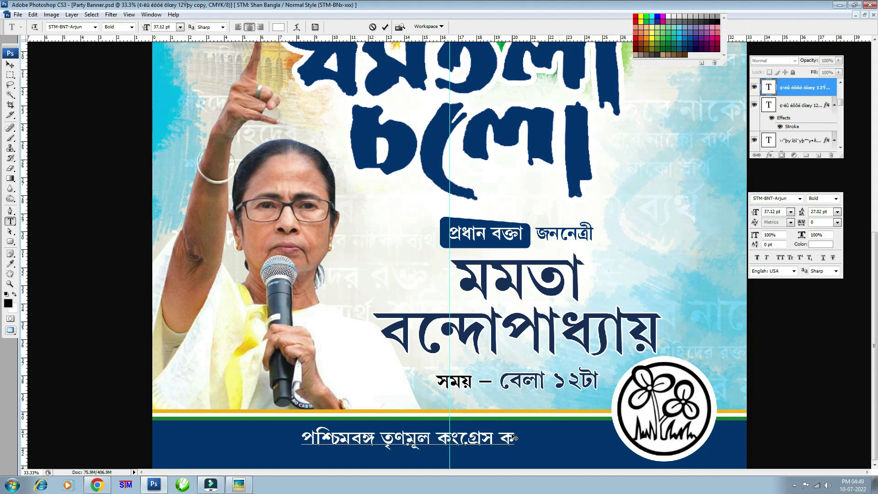
{"action": "type", "text": "Z©v"}
{"action": "key", "text": "BackSpace"}
{"action": "key", "text": "BackSpace"}
{"action": "key", "text": "BackSpace"}
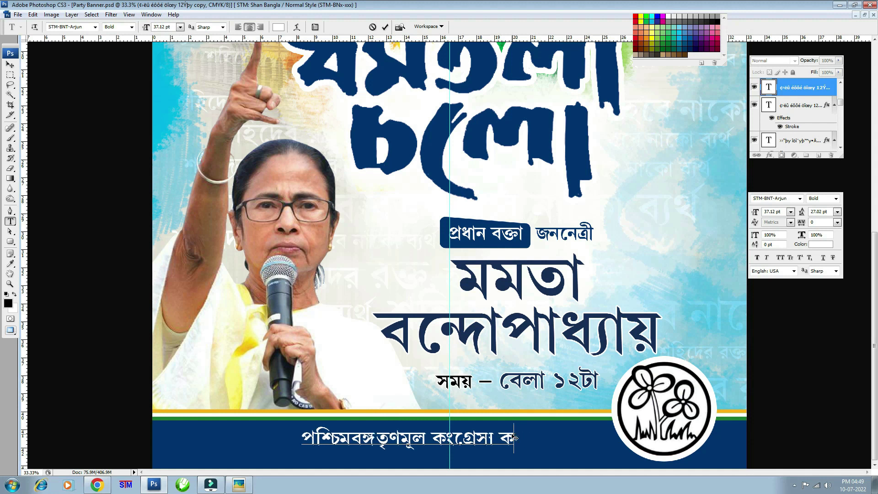
{"action": "type", "text": "Z…"}
{"action": "type", "text": "ক পরিচারি"}
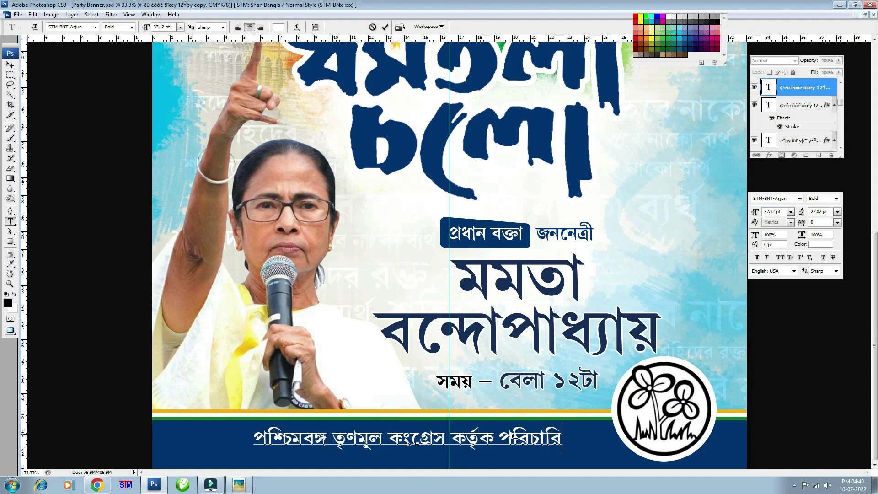
{"action": "type", "text": "ত"}
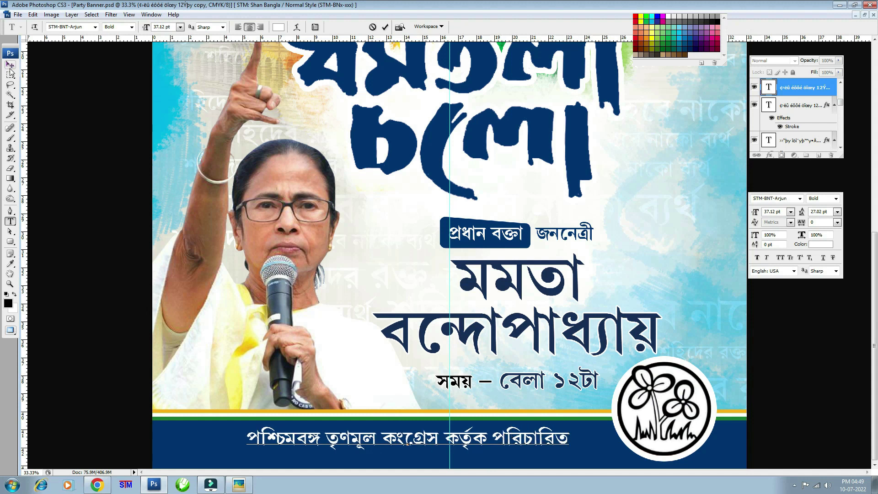
{"action": "left_click", "coordinate": [10, 66]}
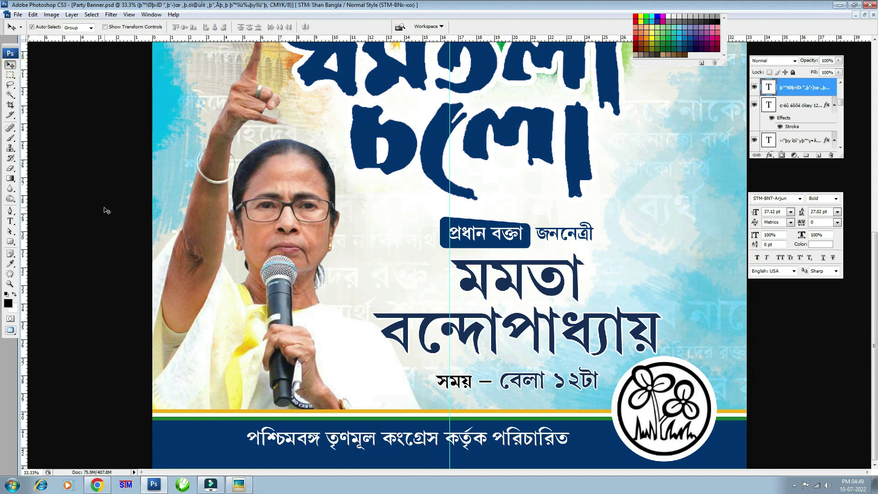
{"action": "left_click", "coordinate": [11, 222]}
{"action": "left_click_drag", "start_coordinate": [492, 435], "coordinate": [584, 441]}
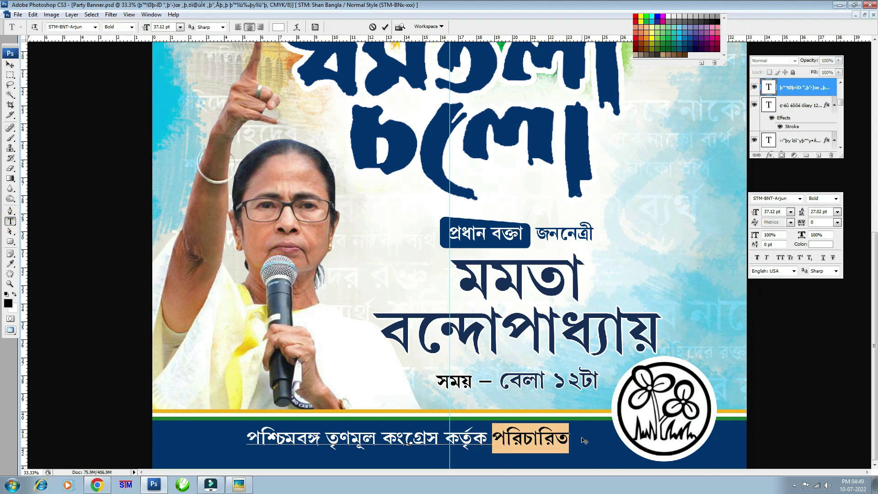
{"action": "type", "text": "প্রচারিত"}
{"action": "left_click", "coordinate": [10, 65]}
- Nudge the footer credit line slightly to the right
{"action": "key", "text": "ctrl+t"}
{"action": "left_click_drag", "start_coordinate": [503, 439], "coordinate": [508, 439]}
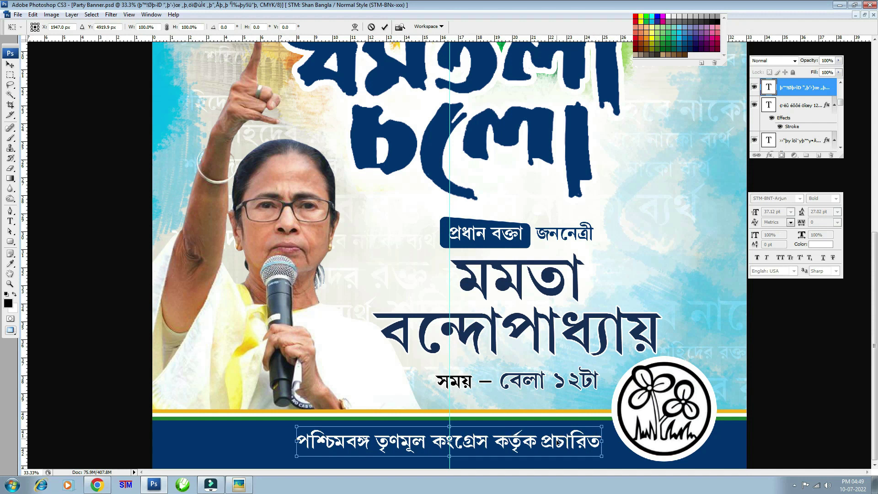
{"action": "key", "text": "Return"}
{"action": "key", "text": "ctrl+minus"}
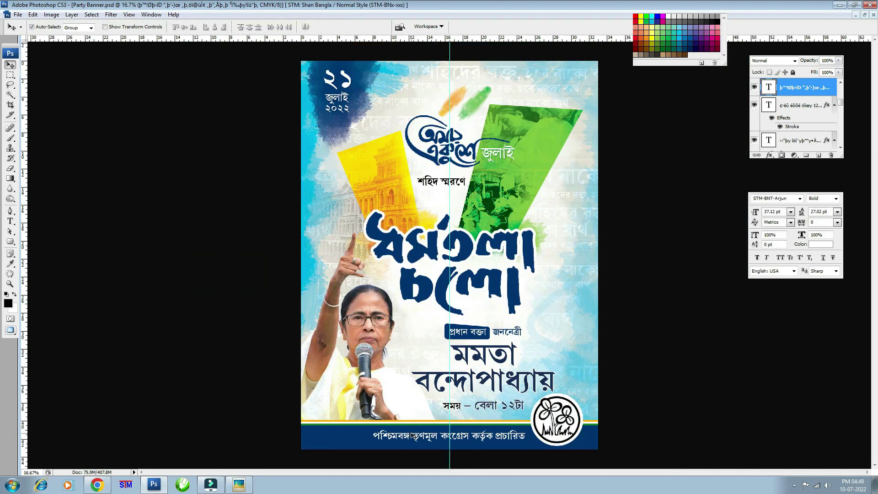
- Scale the footer credit line up to 116% across the navy bar
{"action": "key", "text": "ctrl+t"}
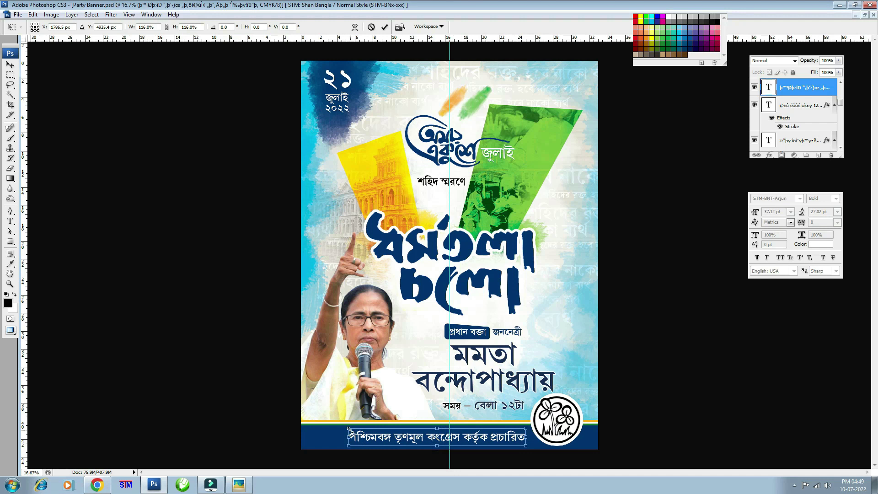
{"action": "key", "text": "Return"}
{"action": "key", "text": "ctrl+plus"}
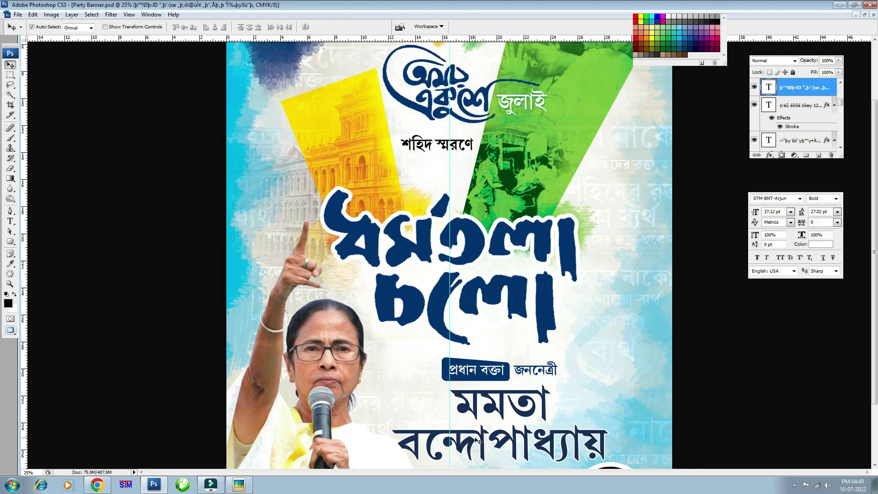
{"action": "left_click_drag", "start_coordinate": [480, 415], "coordinate": [498, 350]}
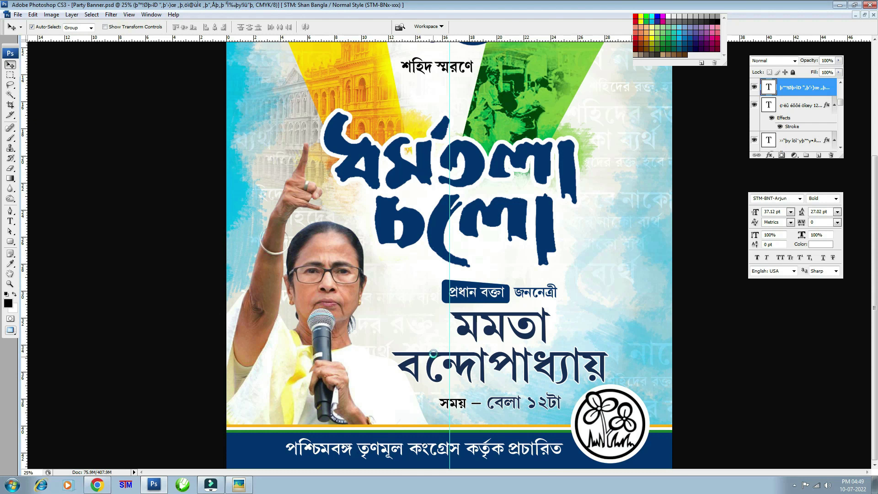
{"action": "key", "text": "ctrl+minus"}
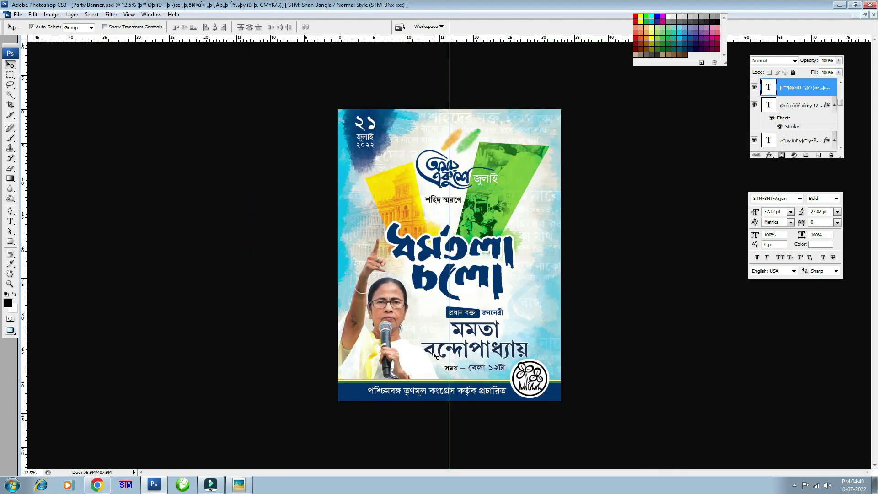
{"action": "key", "text": "ctrl+plus"}
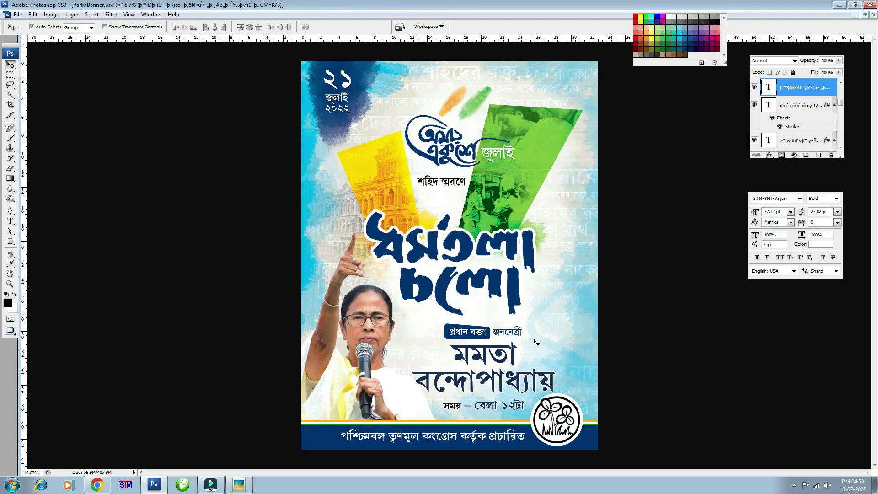
- Preview the finished poster full-screen with panels and rulers hidden
{"action": "key", "text": "Tab"}
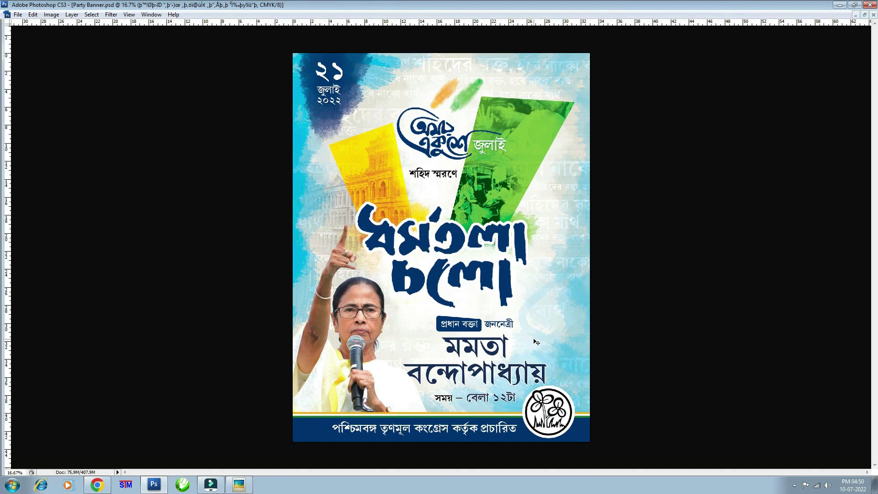
{"action": "key", "text": "ctrl+r"}
{"action": "key", "text": "f"}
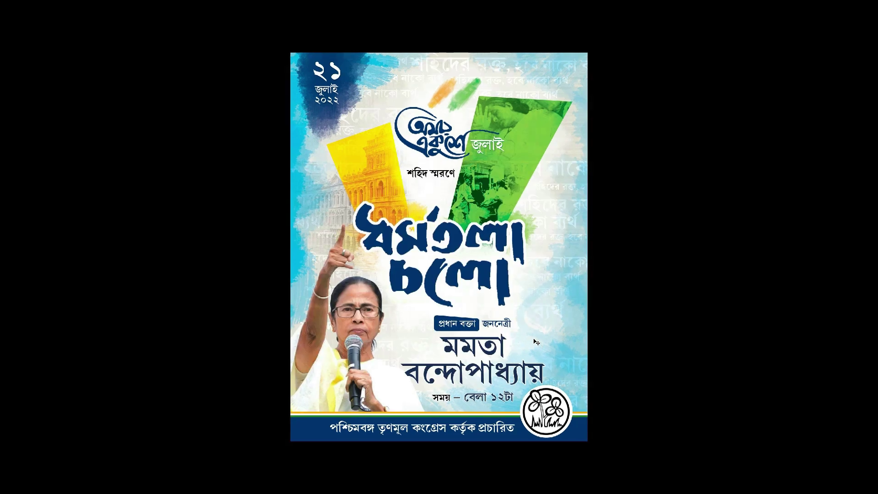
{"action": "key", "text": "ctrl+plus"}
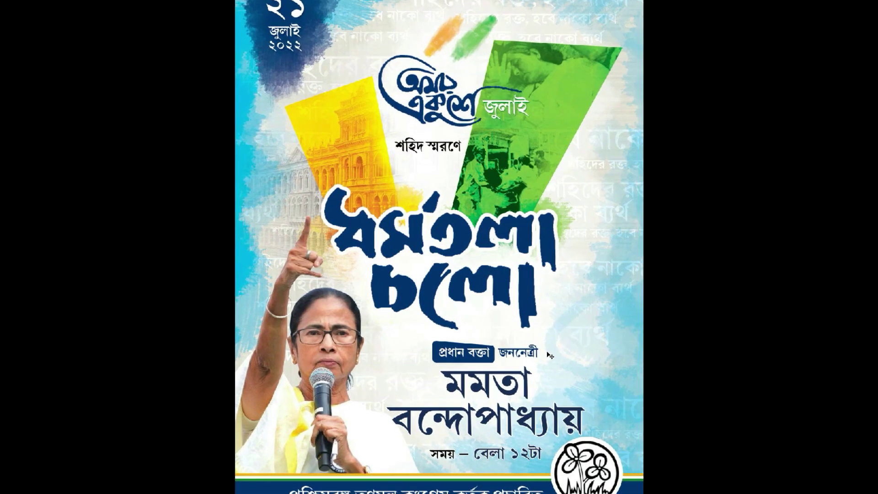